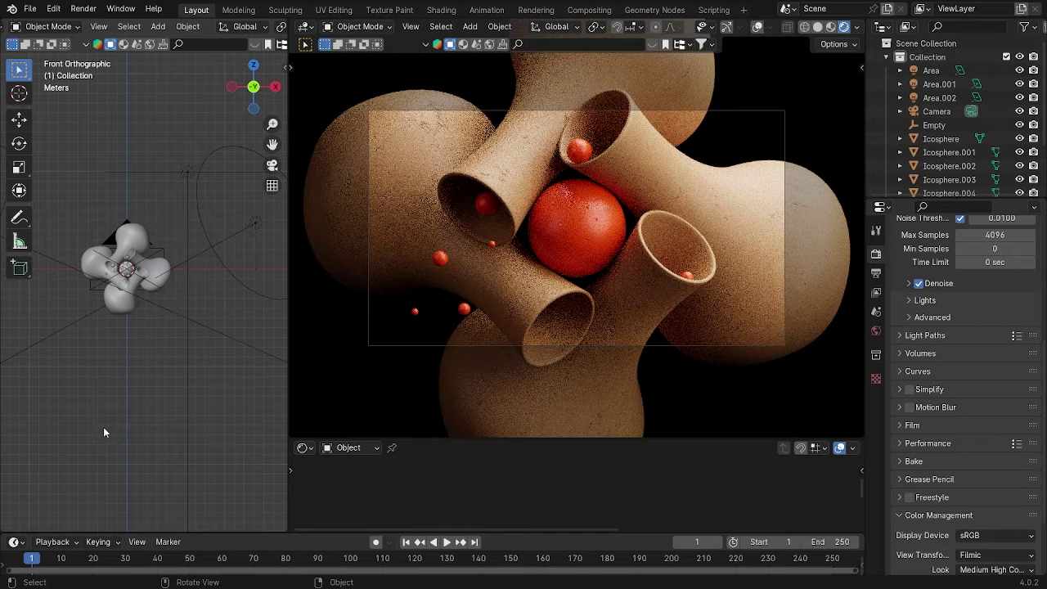
- Examine the finished scene of bulbous vessels and red spheres from several angles and in the rendered camera view
middle_click_drag(89, 342, 184, 339)
scroll(184, 339, "up", 3)
middle_click_drag(129, 315, 344, 299)
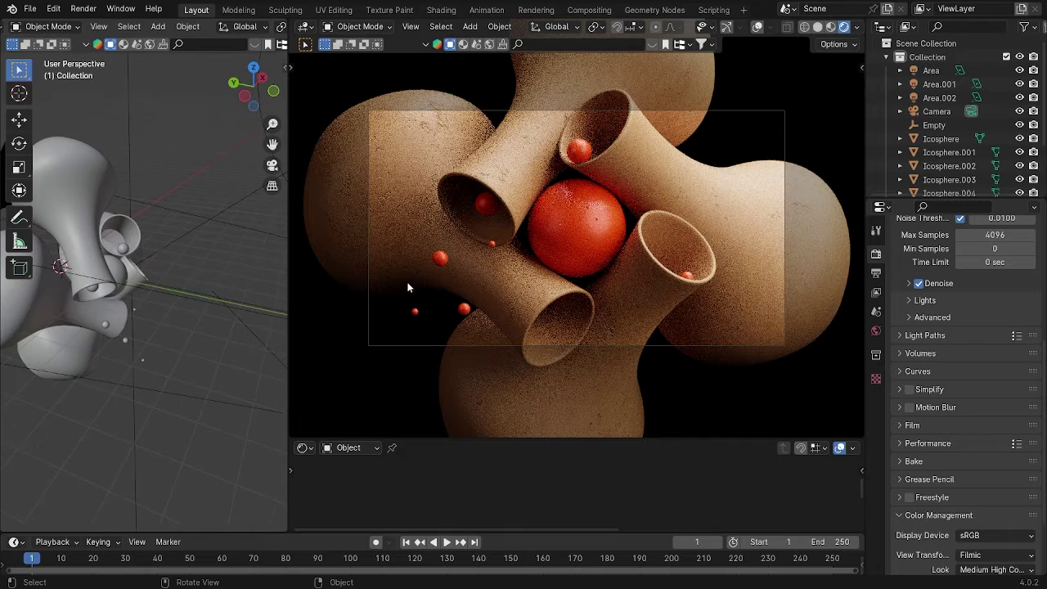
scroll(270, 326, "down", 4)
middle_click_drag(491, 305, 562, 211)
scroll(570, 299, "up", 4)
left_click(587, 286)
key("grave")
left_click(491, 163)
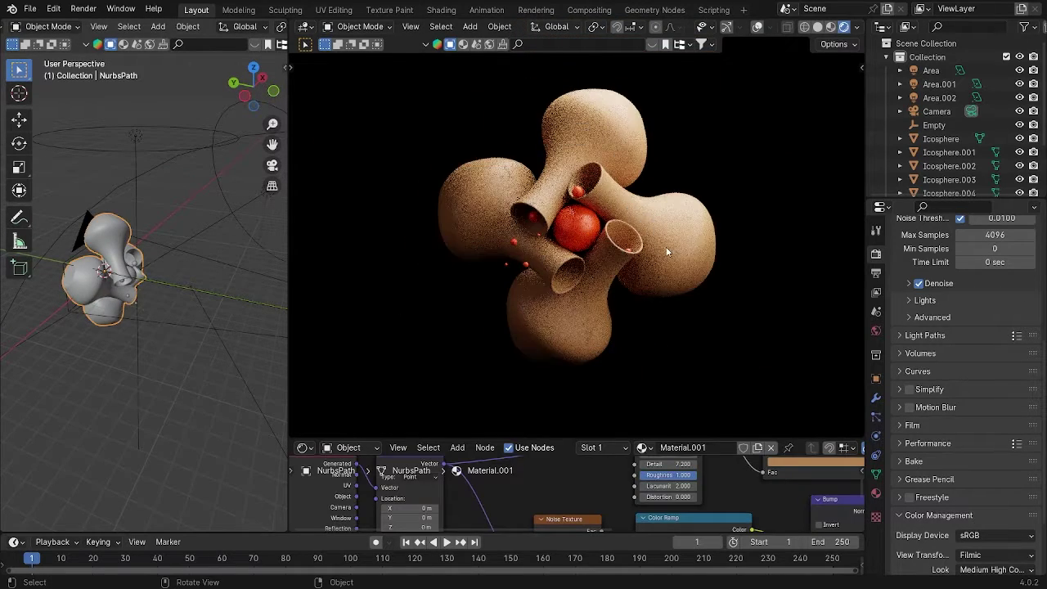
middle_click_drag(708, 223, 627, 260)
left_click(715, 229)
key("KP_0")
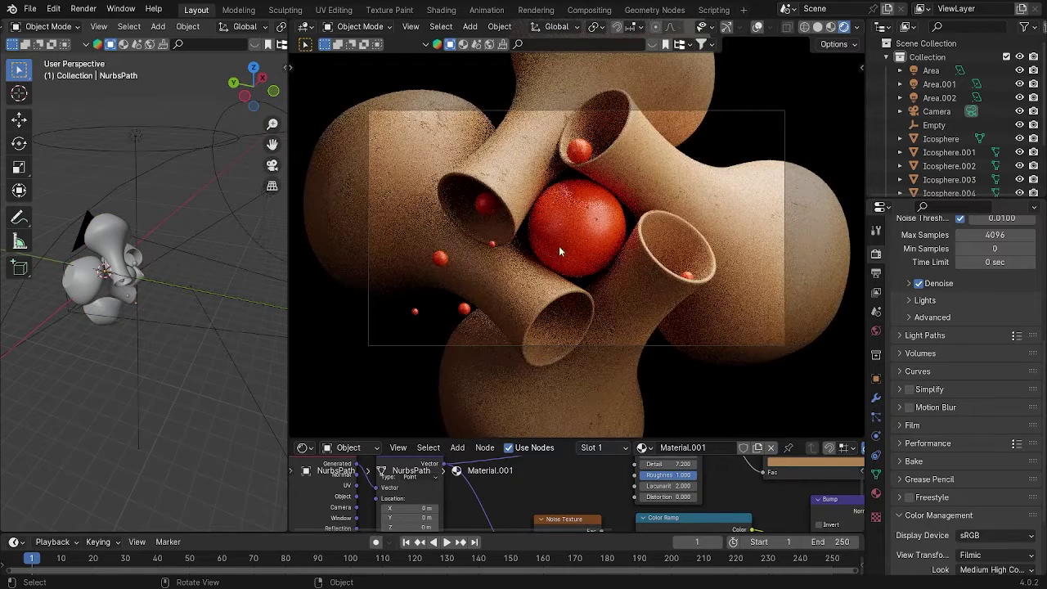
left_click(559, 248)
left_click(740, 395)
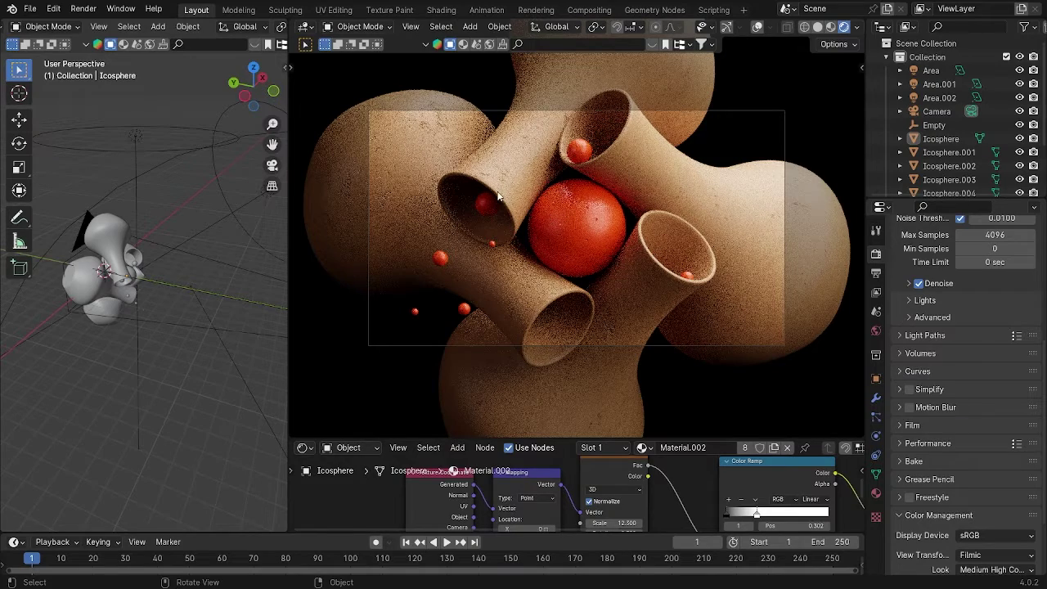
scroll(512, 182, "up", 1)
scroll(510, 180, "up", 3)
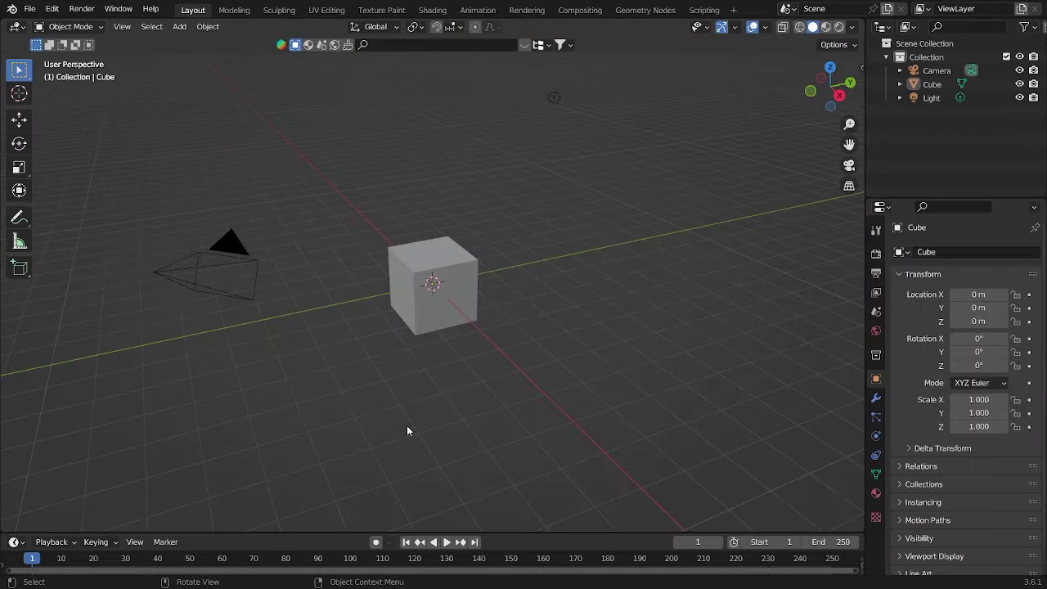
- Delete all default objects, the camera, cube and light, from the new scene
key("a")
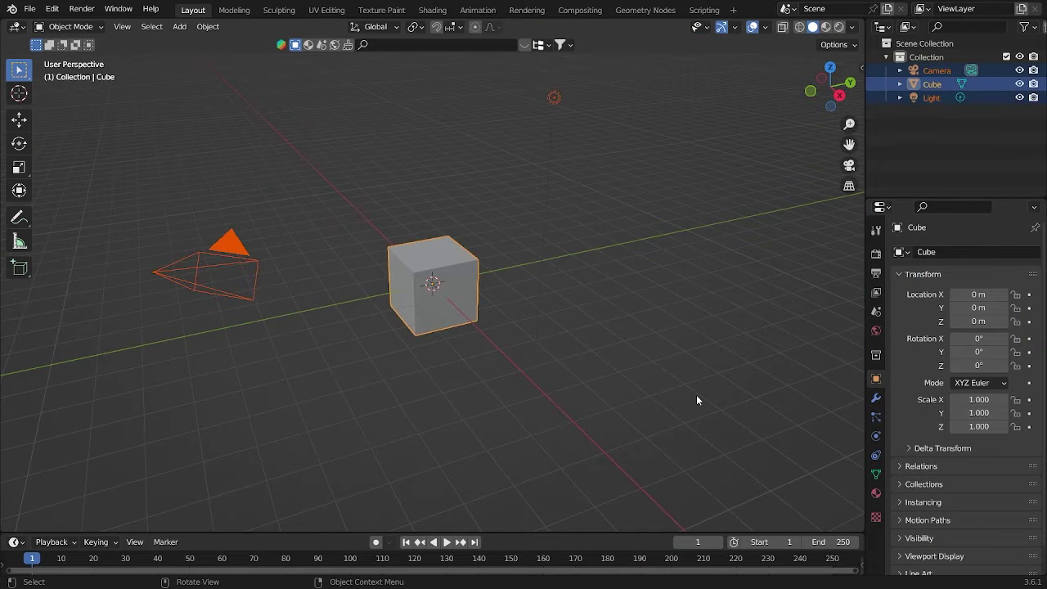
key("x")
left_click(696, 396)
- Add a Path curve at the world origin in the front orthographic view
key("KP_1")
scroll(541, 229, "up", 3)
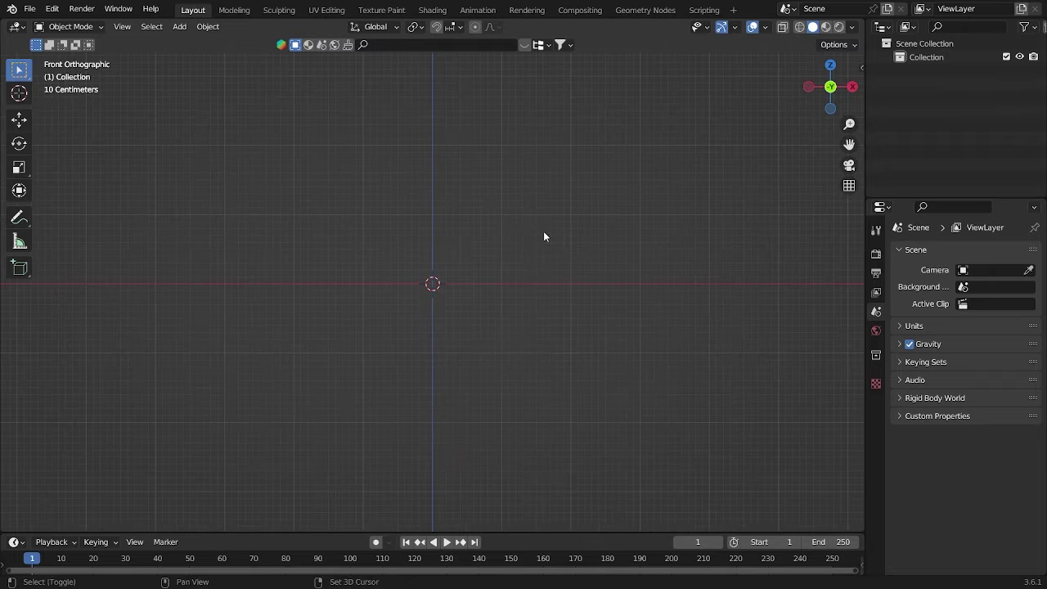
key("shift+a")
mouse_move(543, 233)
mouse_move(497, 245)
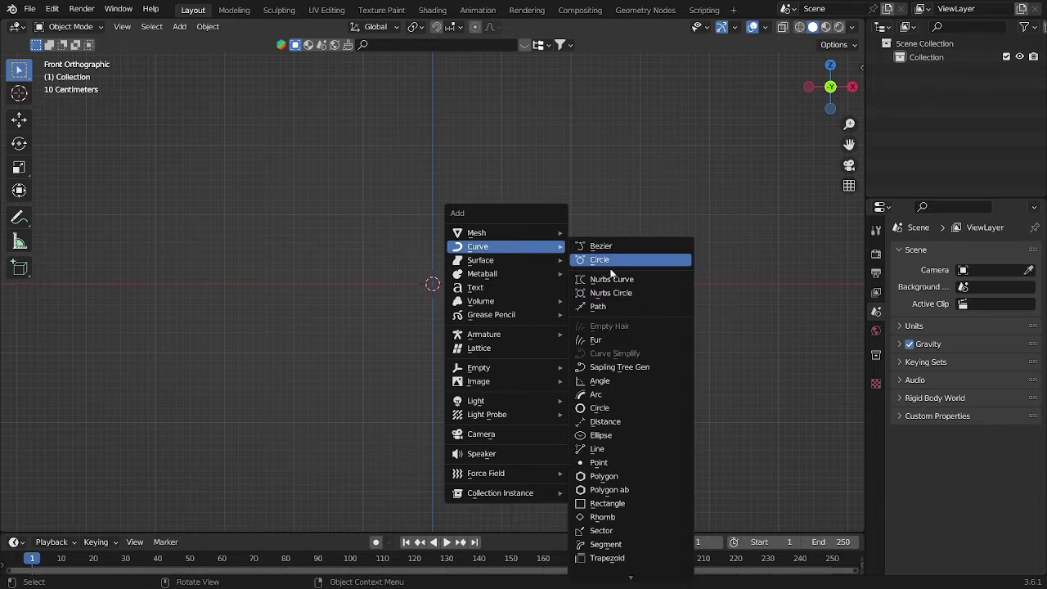
left_click(601, 308)
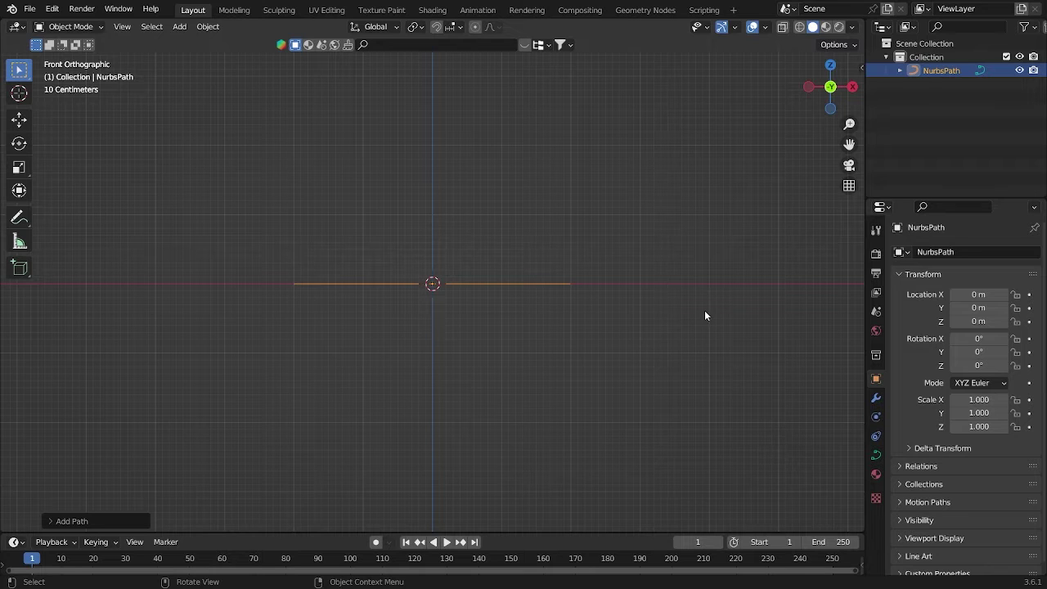
- Start the Shortcut VUr input display with its X offset at 75 and Y offset at 33
key("n")
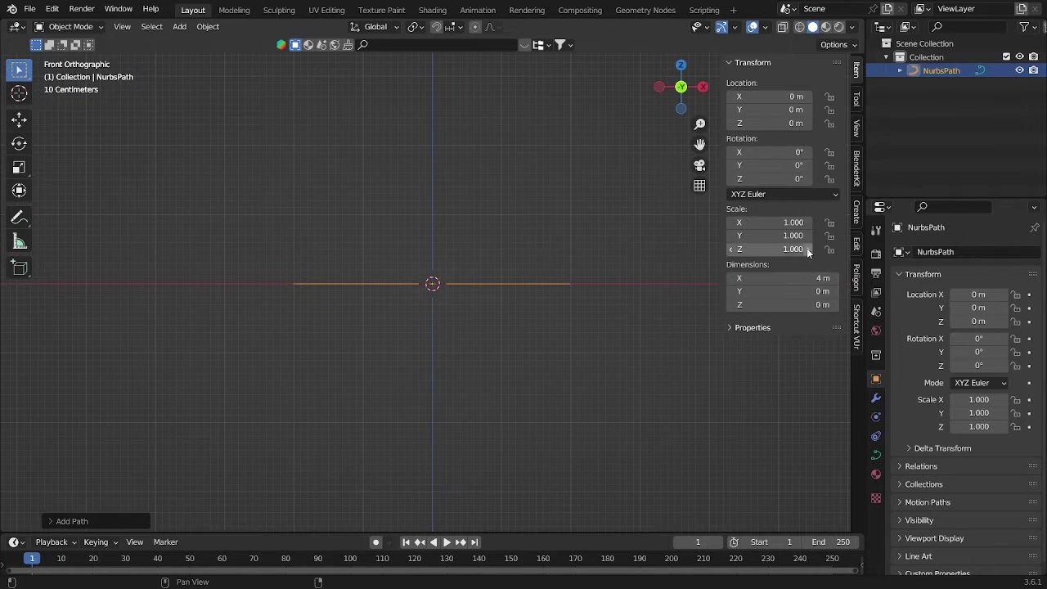
left_click(856, 324)
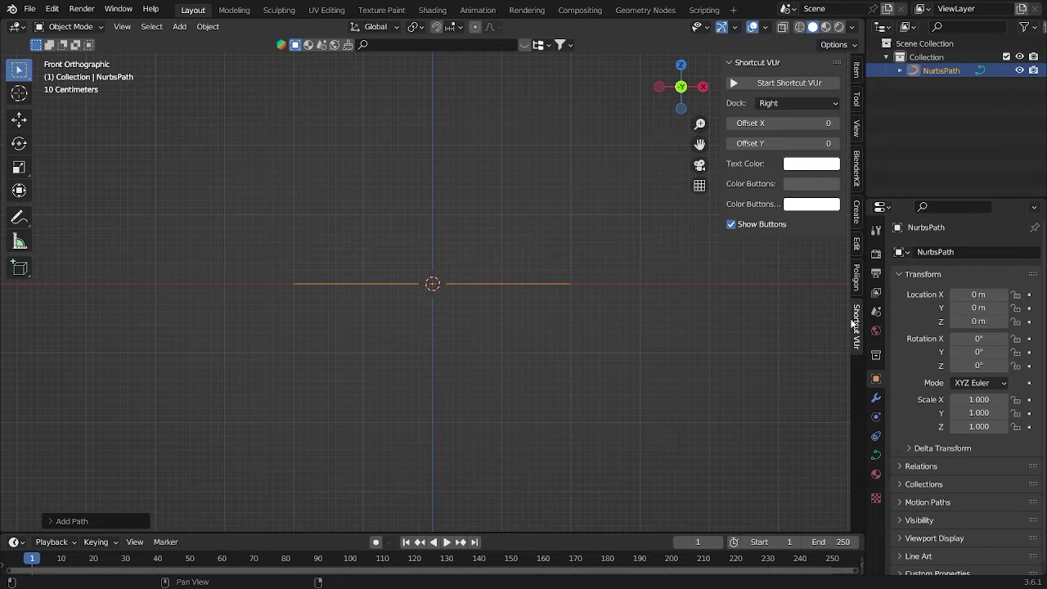
left_click(789, 85)
left_click_drag(783, 123, 800, 141)
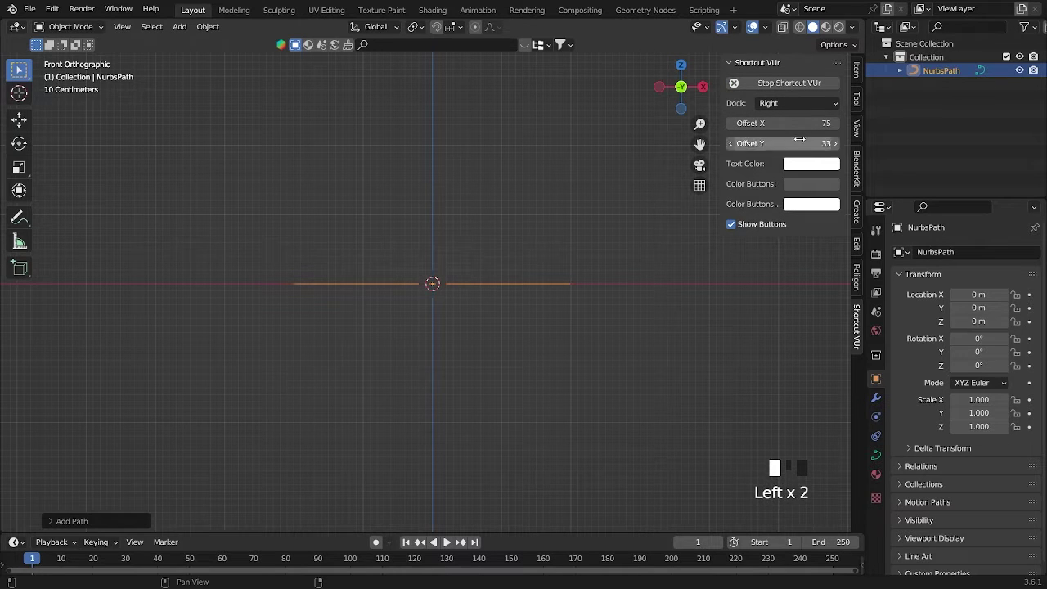
left_click(857, 72)
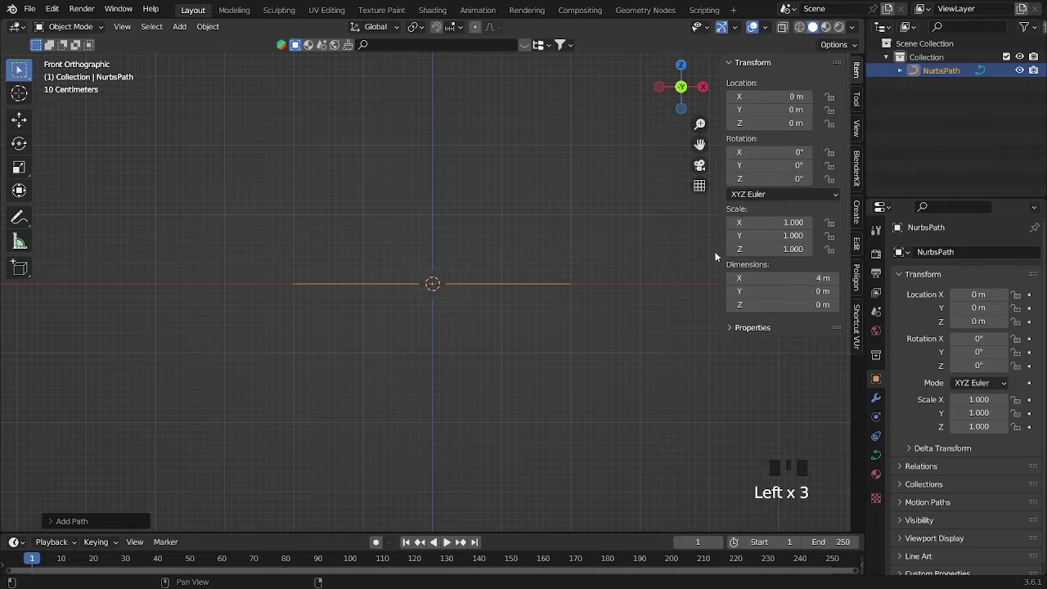
key("n")
- Deselect the path and save the project file pot.blend
left_click(680, 269)
key("ctrl+s")
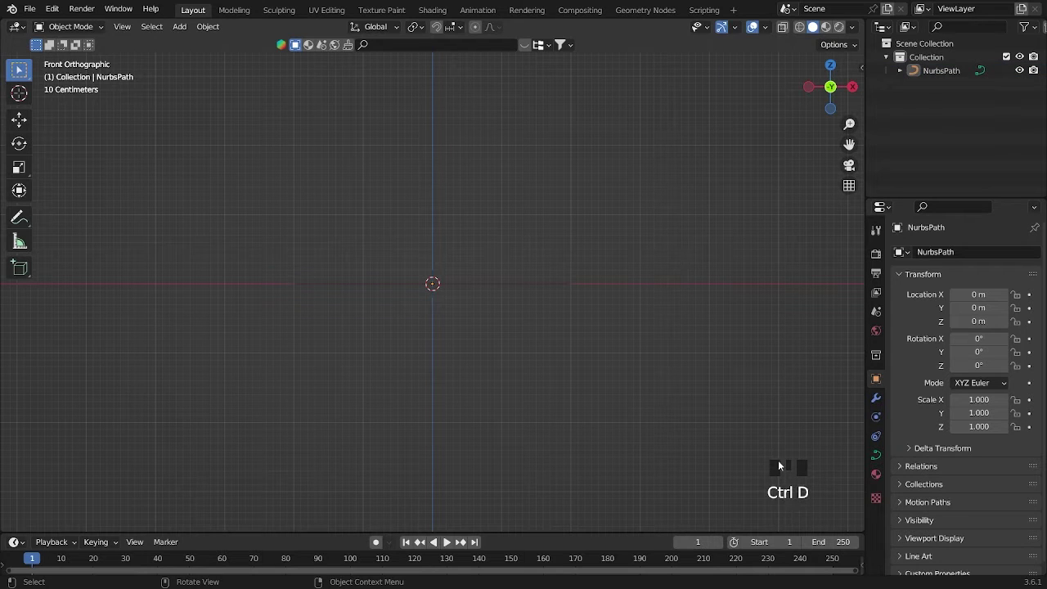
left_click(713, 364)
key("ctrl+s")
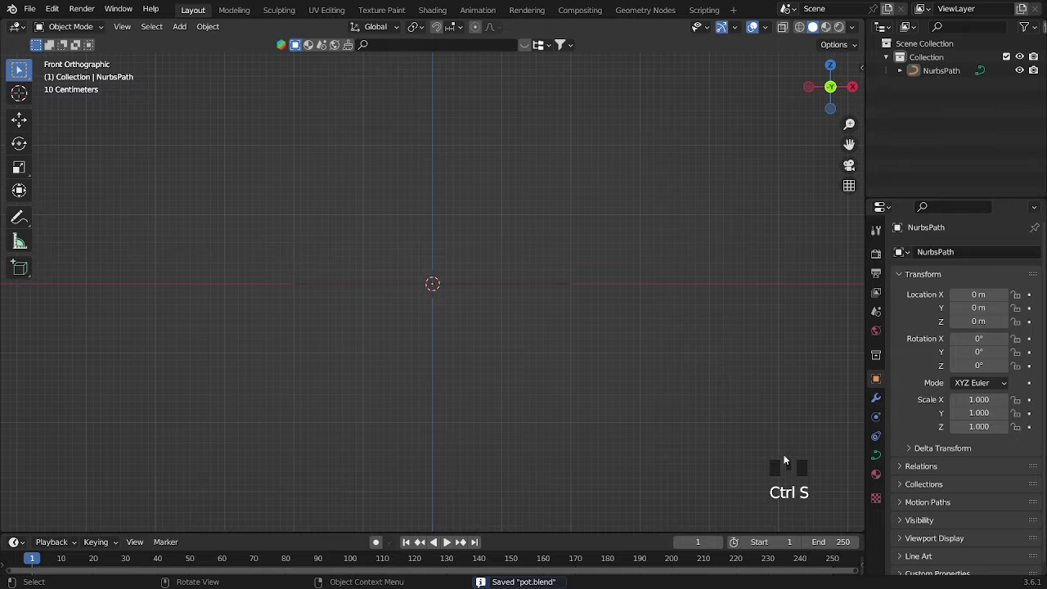
left_click(713, 423)
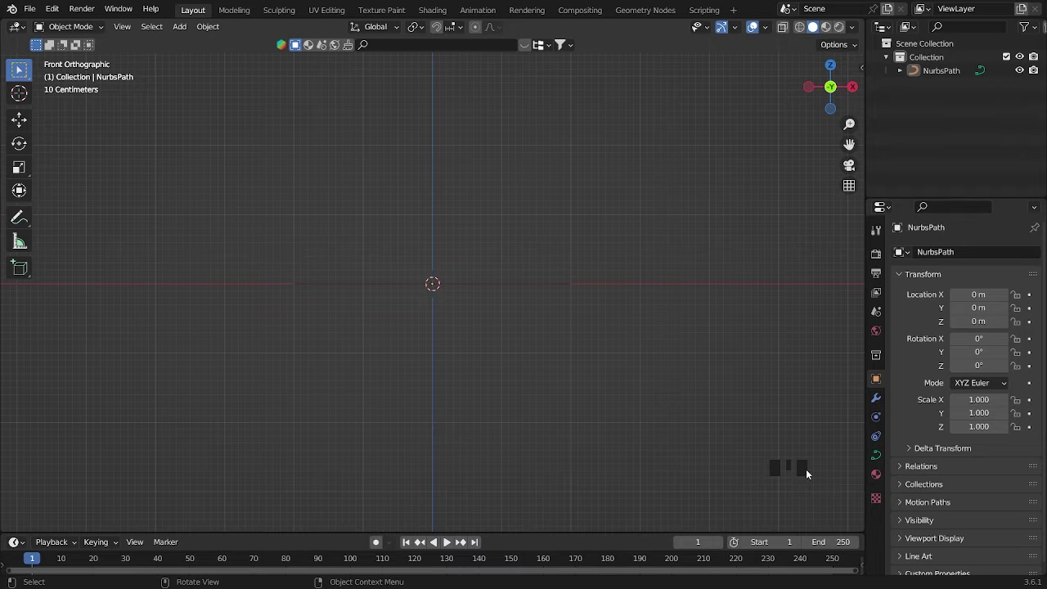
left_click_drag(488, 196, 573, 357)
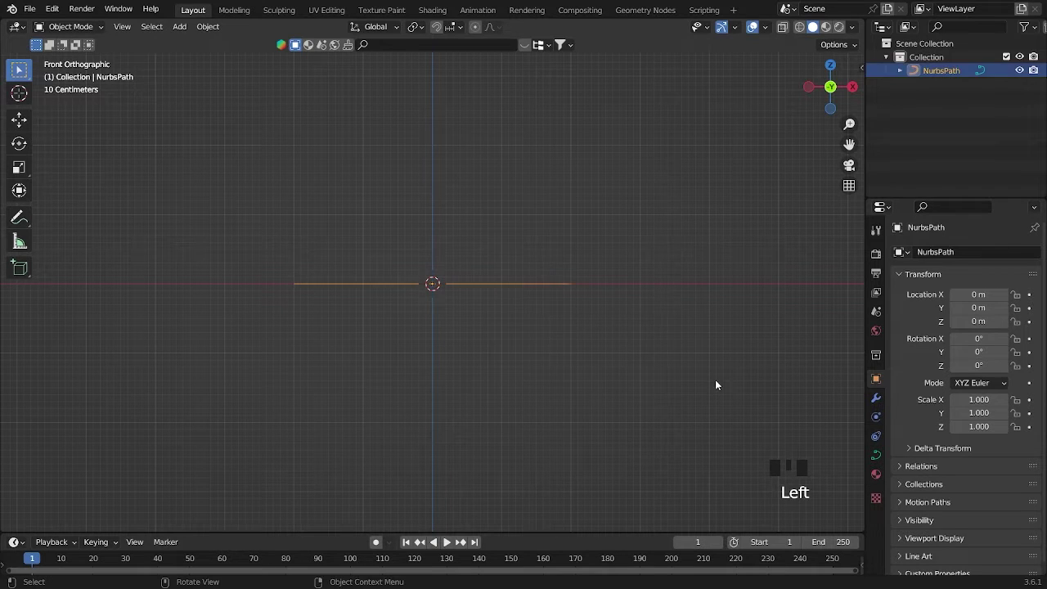
left_click(716, 380)
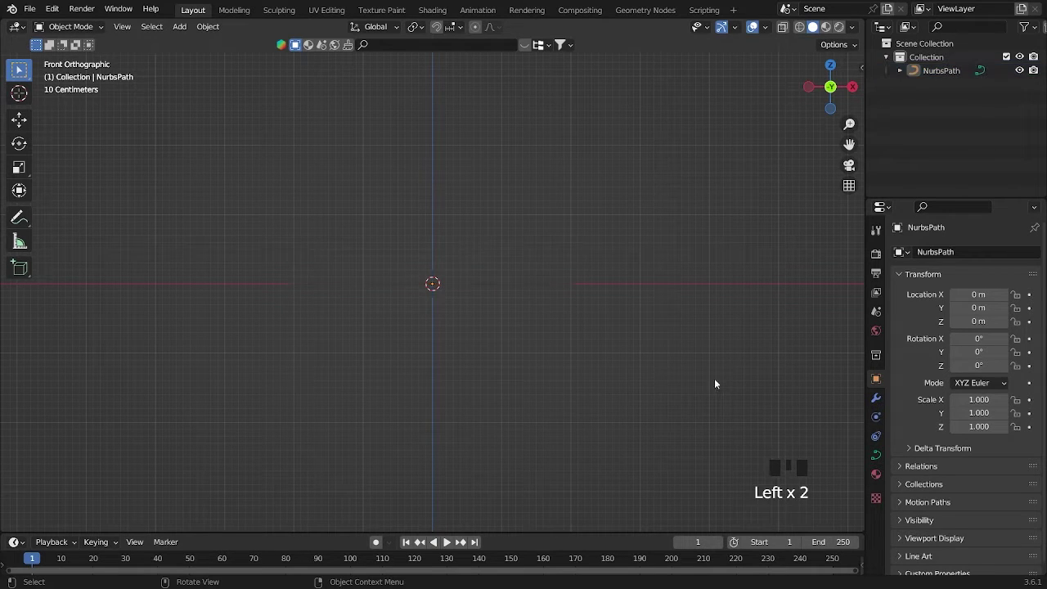
left_click(479, 245)
- Select the path and rotate it 90° about the Y axis so it stands vertically
scroll(648, 347, "up", 2)
left_click_drag(564, 237, 619, 379)
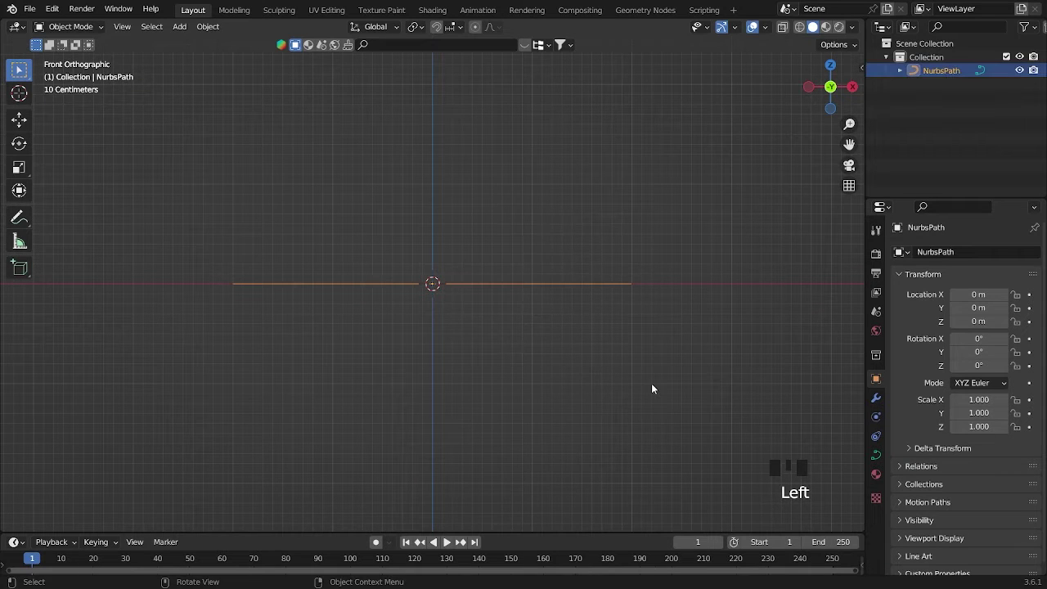
key("r")
key("y")
key("9")
key("0")
key("Return")
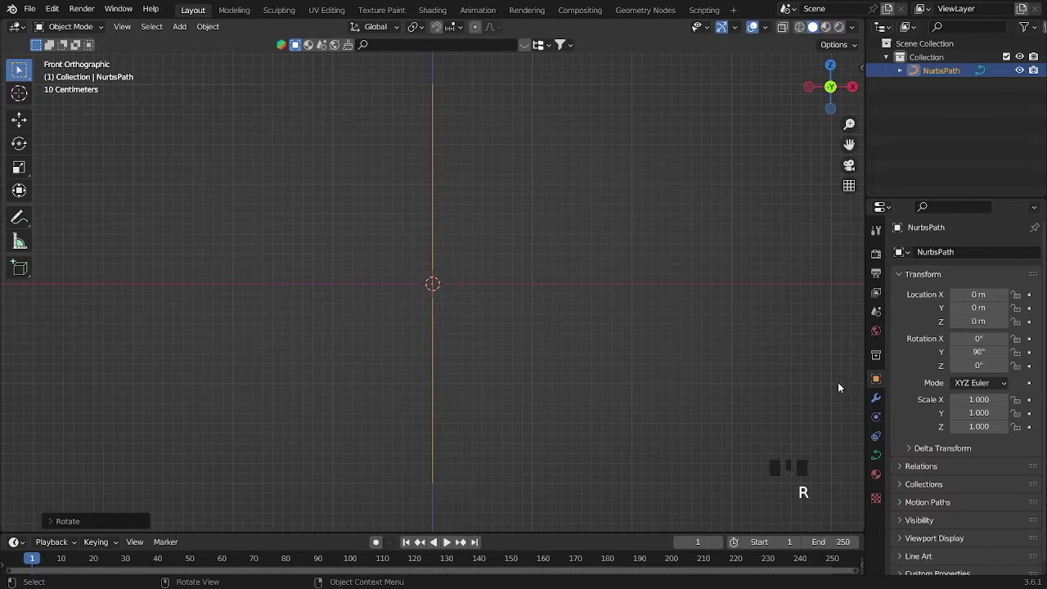
- Enter Edit Mode on the path and add a Screw modifier to it
key("Tab")
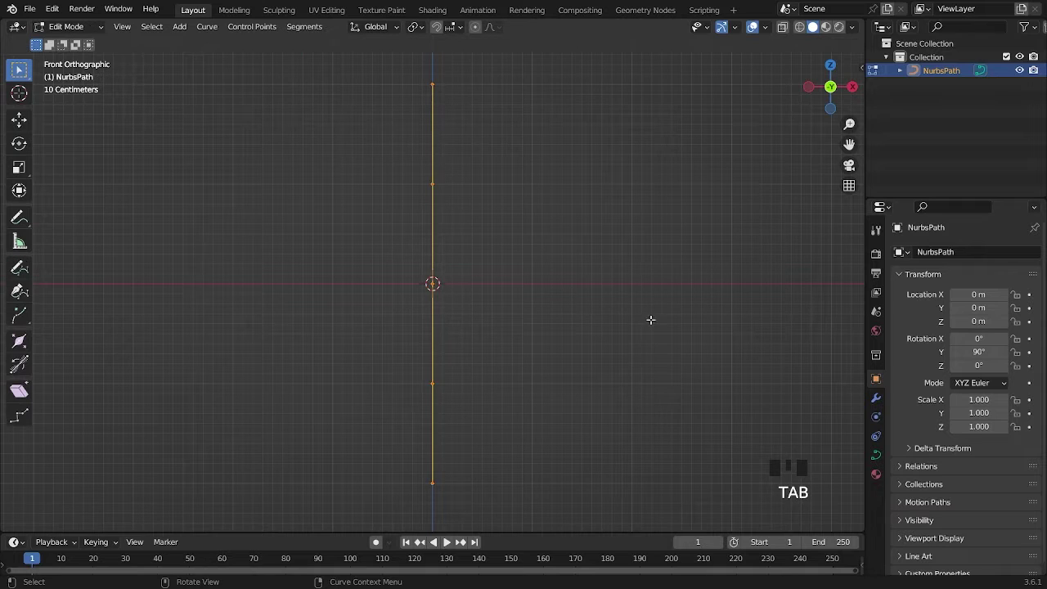
left_click(875, 398)
left_click(971, 252)
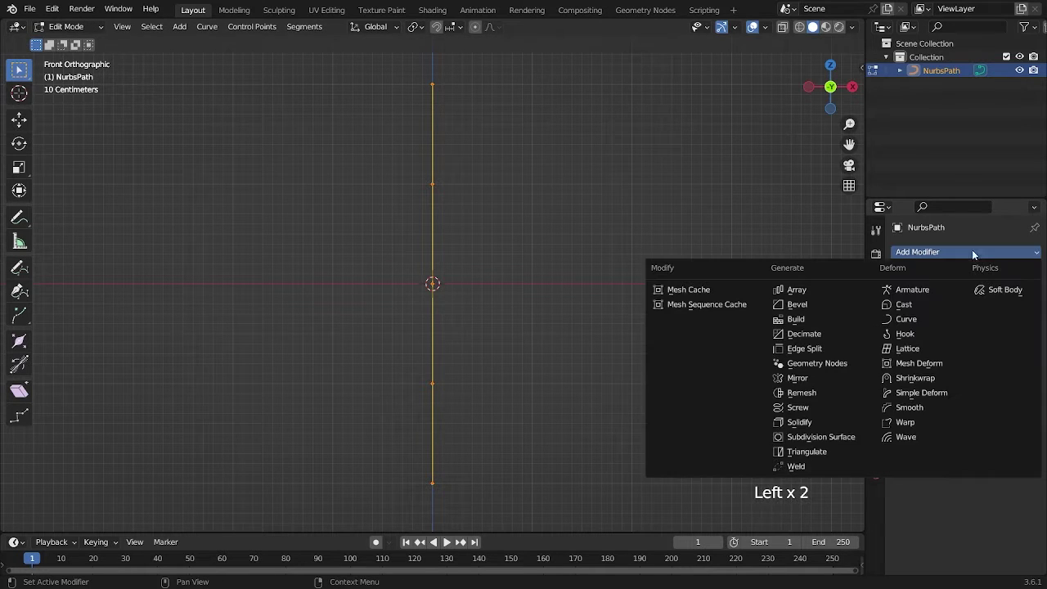
left_click(821, 406)
- Move the path's middle control point outward along the positive X axis
scroll(475, 271, "up", 2)
left_click(436, 285)
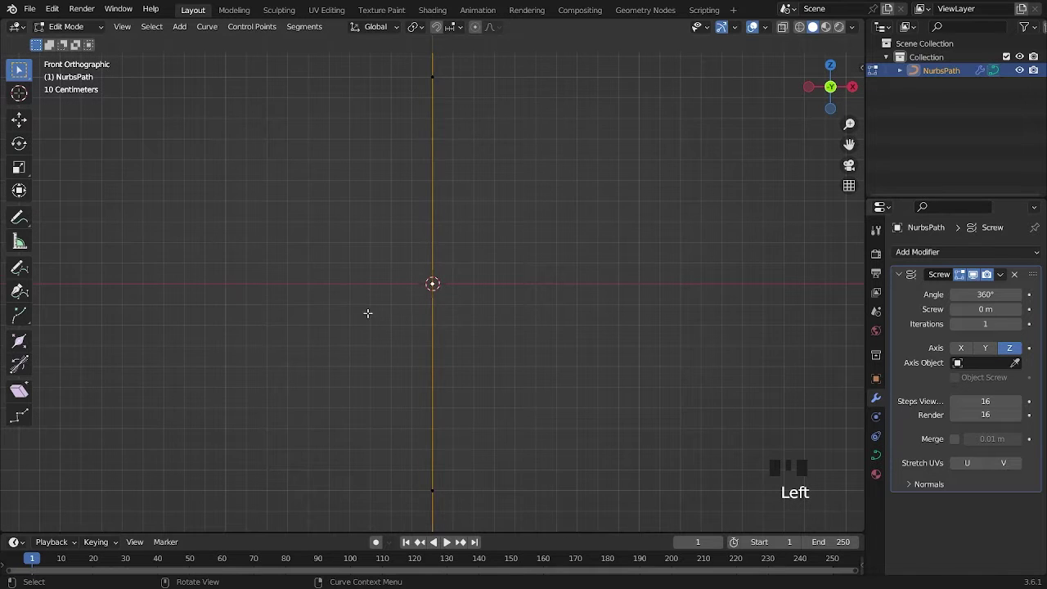
scroll(422, 295, "down", 3)
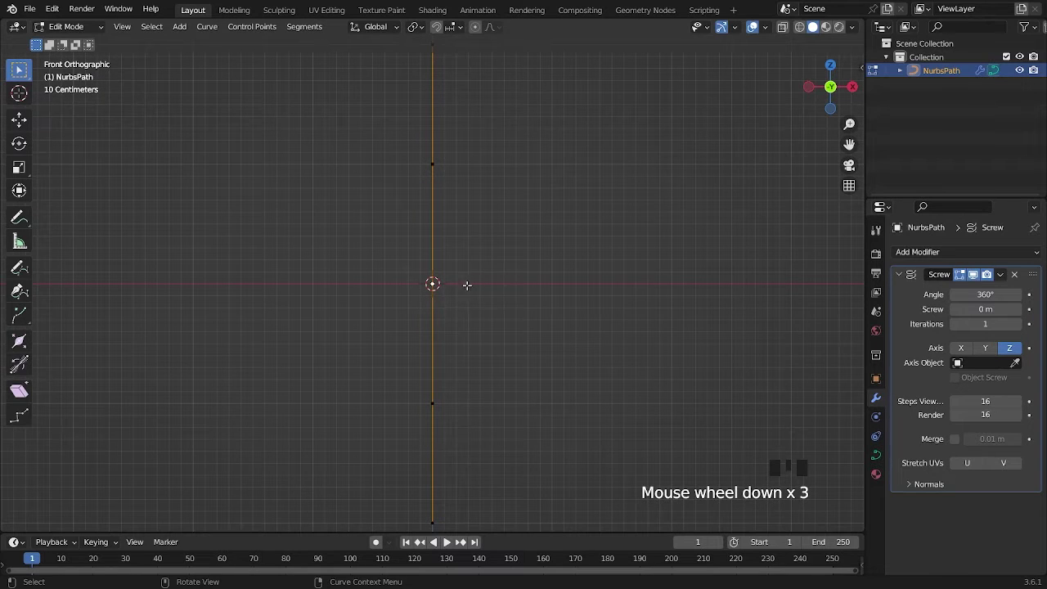
key("g")
key("x")
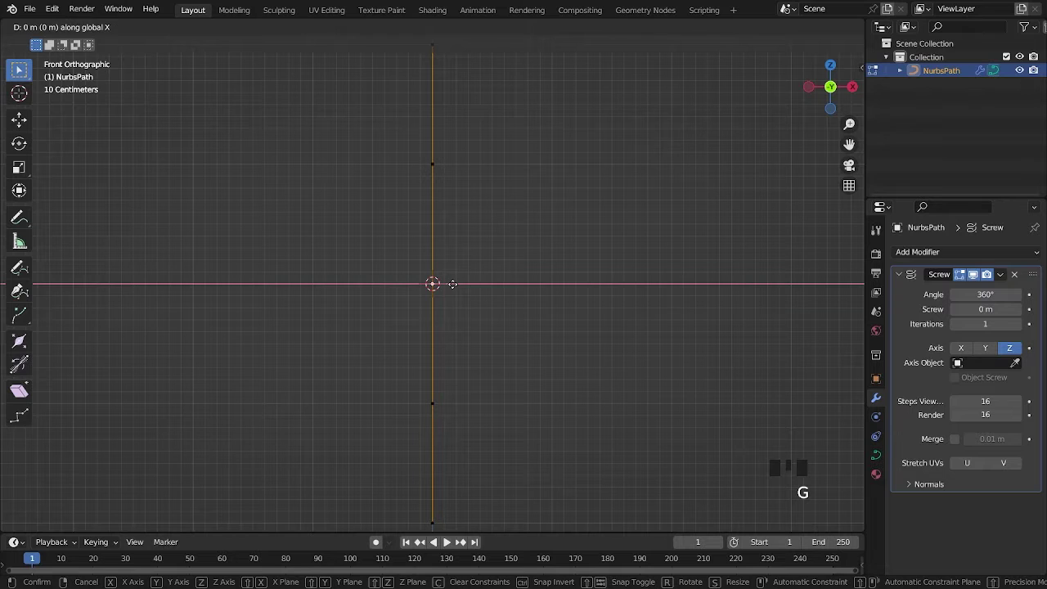
left_click(603, 290)
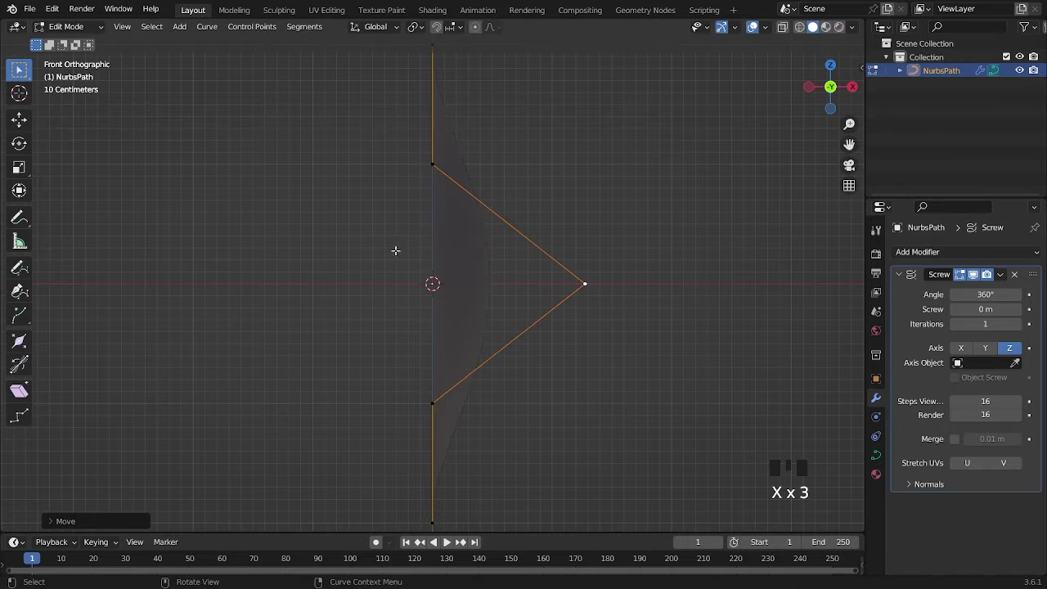
- Activate the Move tool, try pulling the middle control point much farther along X, and undo that move
left_click(21, 123)
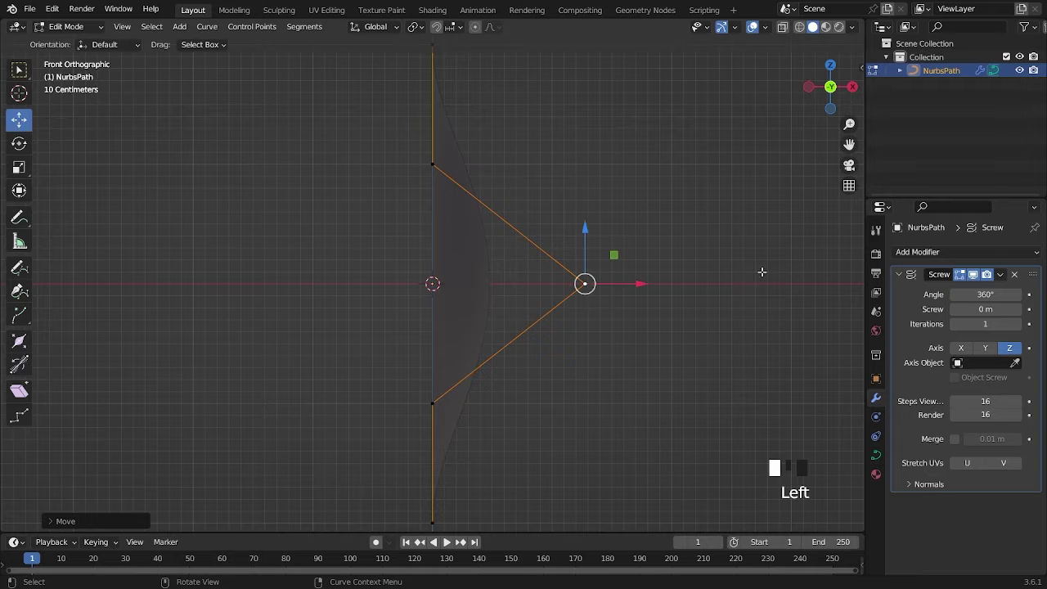
left_click_drag(623, 290, 339, 199)
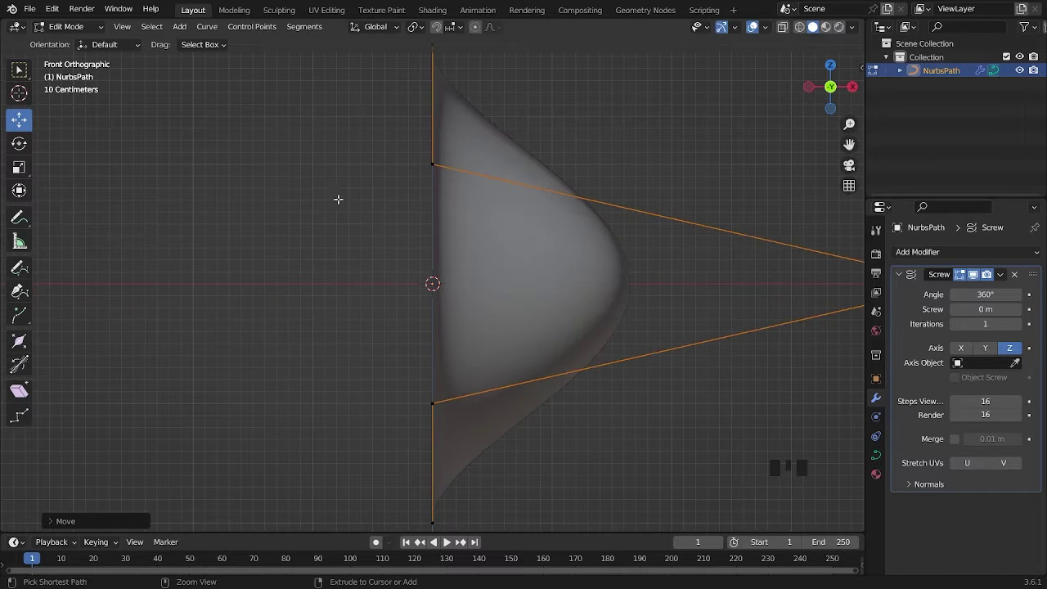
key("ctrl+z")
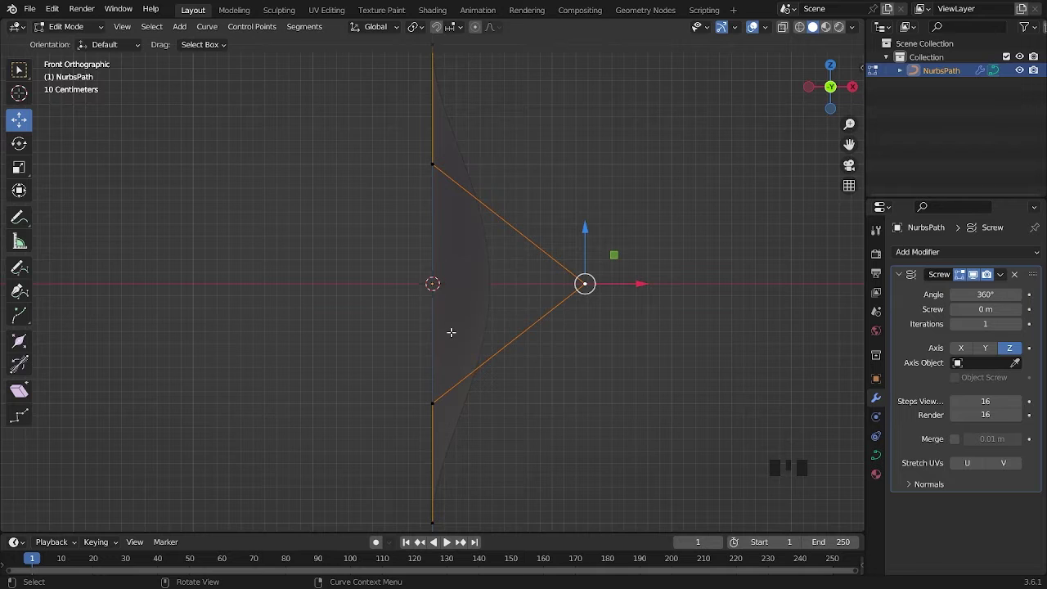
- Set the Screw modifier's axis to X and pull the middle control point farther out along X to widen the body
left_click(962, 349)
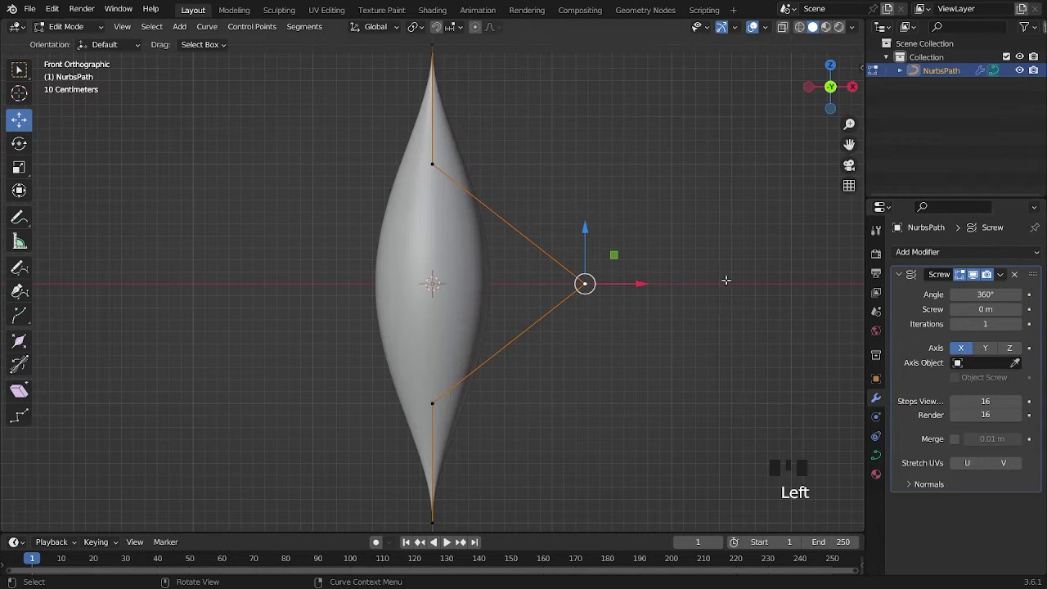
left_click_drag(642, 284, 801, 311)
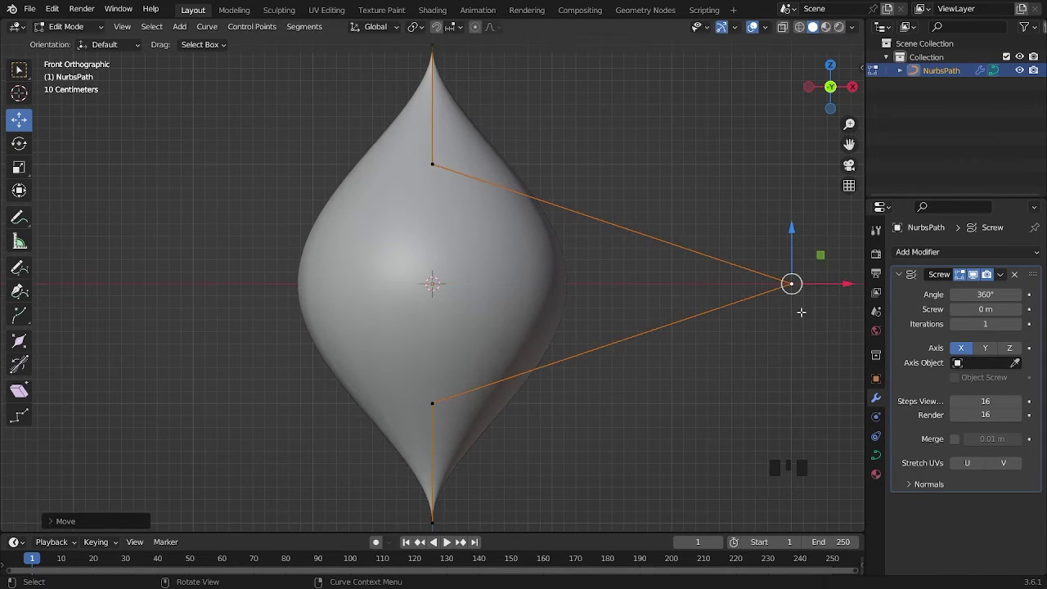
- Move the control point below the middle about 1 m outward along X and 1 m down, level with the path's lower end
left_click(453, 405)
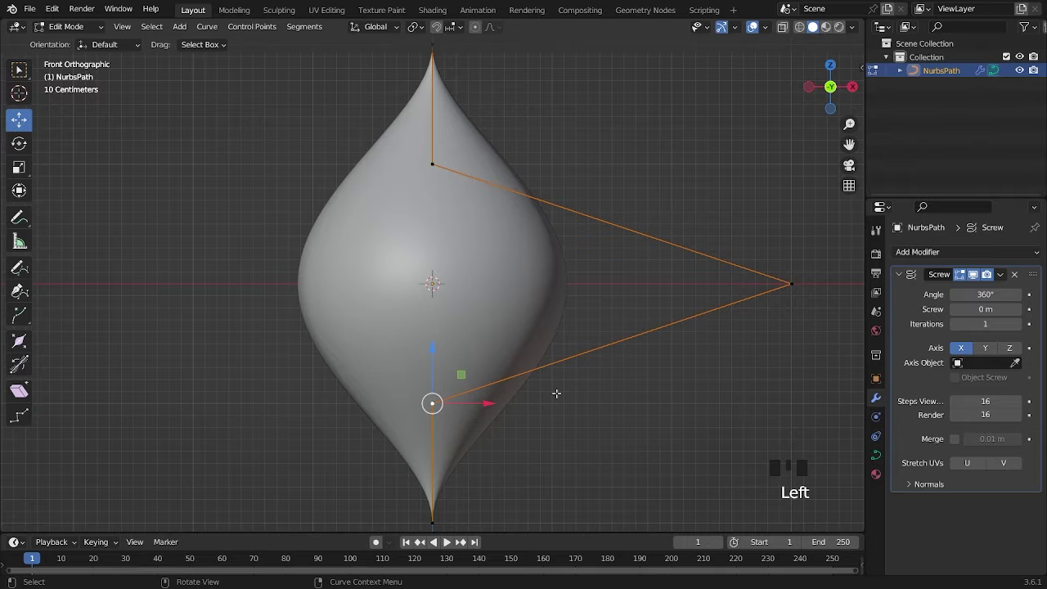
key("g")
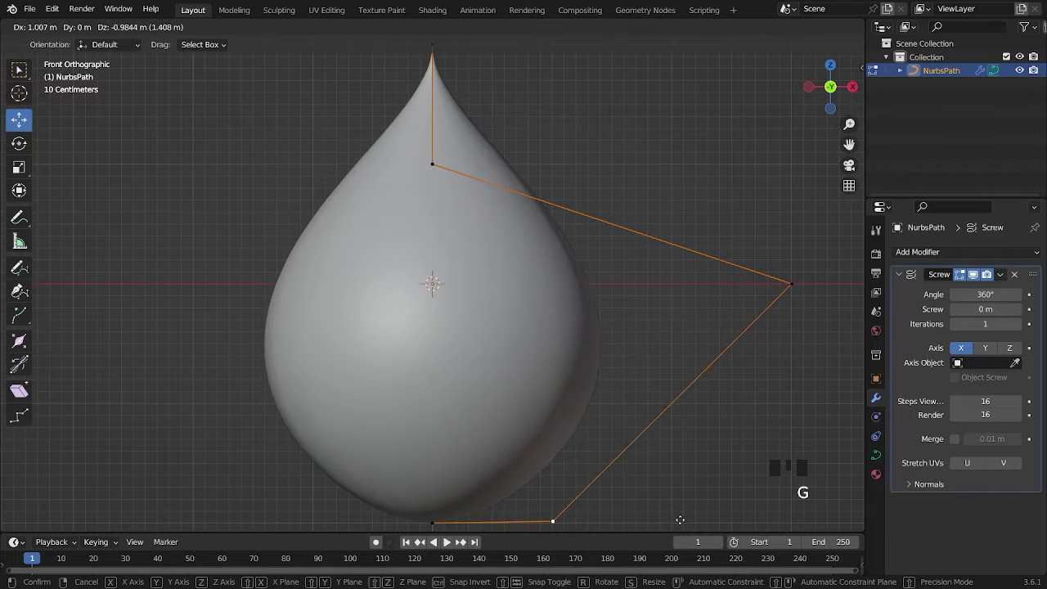
key("g")
key("g")
key("g")
left_click(679, 520)
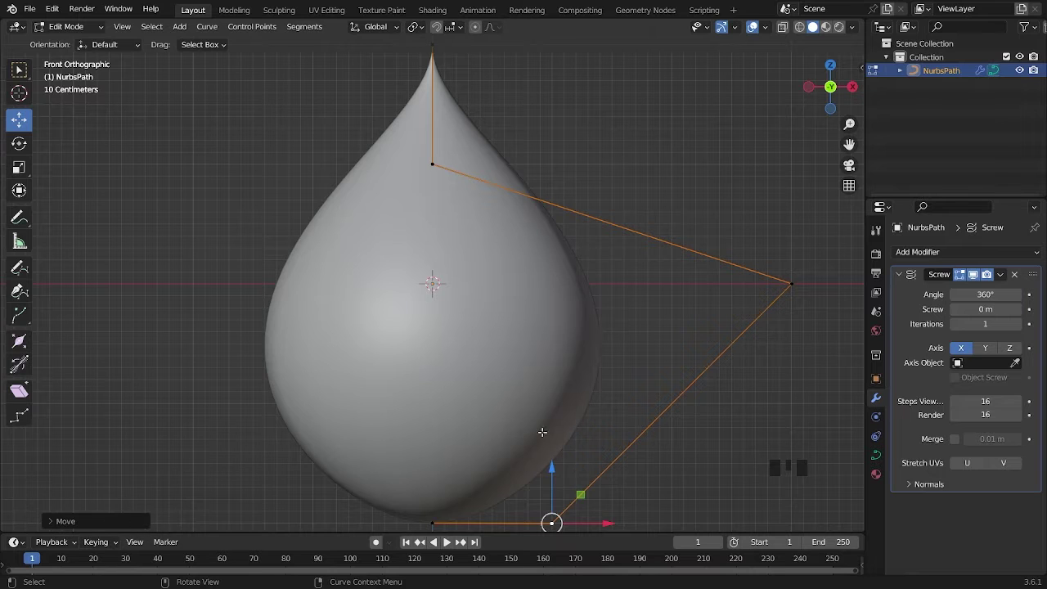
- Extrude the outer base control point in place to give the body a flat bottom with a sharper edge
key("e")
left_click(696, 487)
scroll(565, 482, "up", 1)
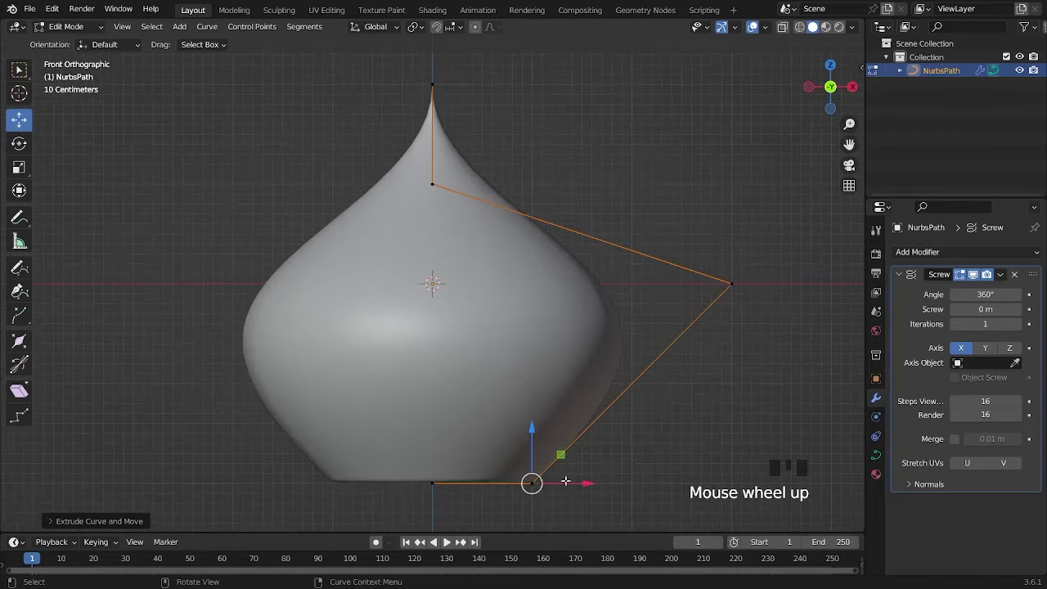
- Move the control point just below the path's top end about 0.3 m outward along X and 0.1 m up
left_click(432, 184)
scroll(460, 291, "down", 1)
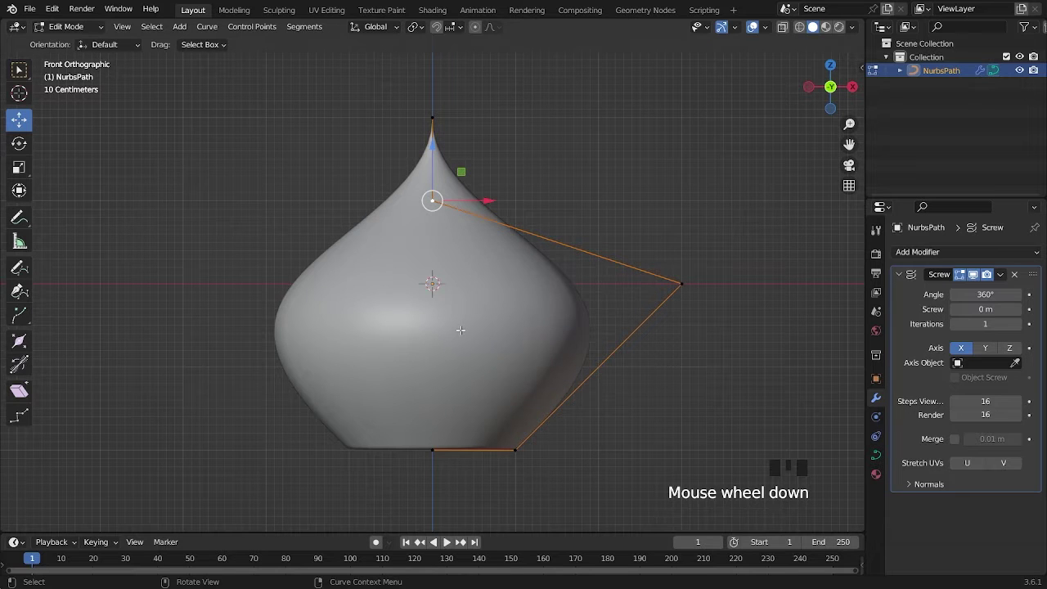
key("g")
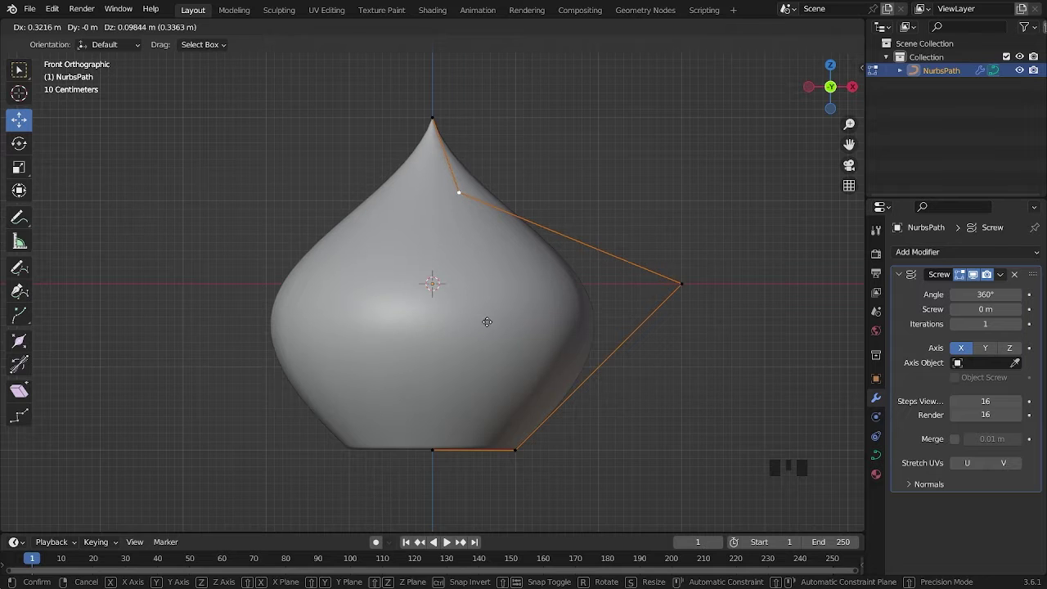
key("g")
- Move the path's top end point about 0.7 m outward along X and 1.7 m up to form an open neck
left_click(432, 118)
scroll(487, 332, "down", 3)
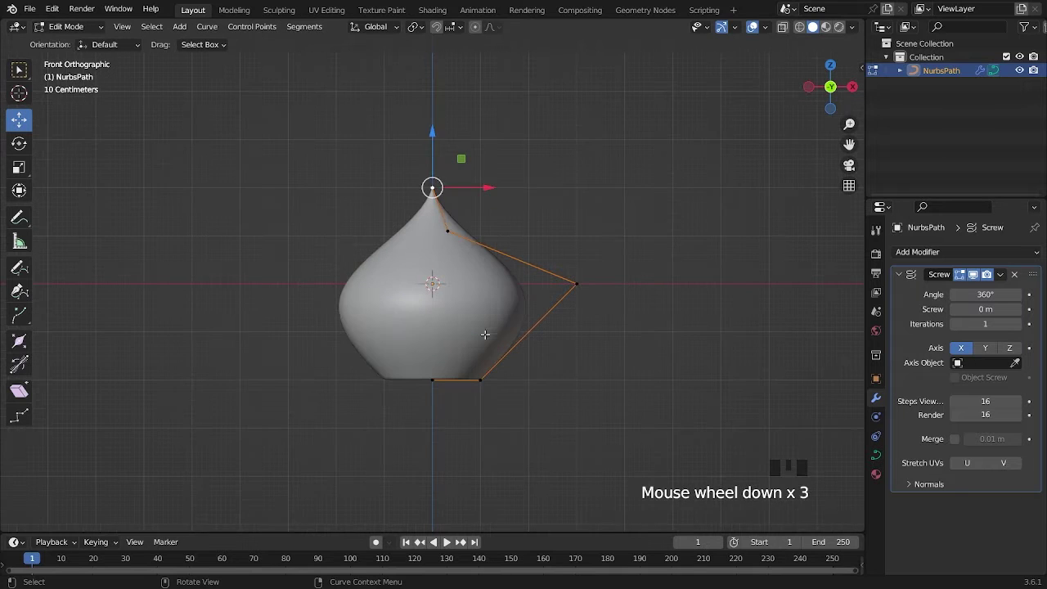
key("g")
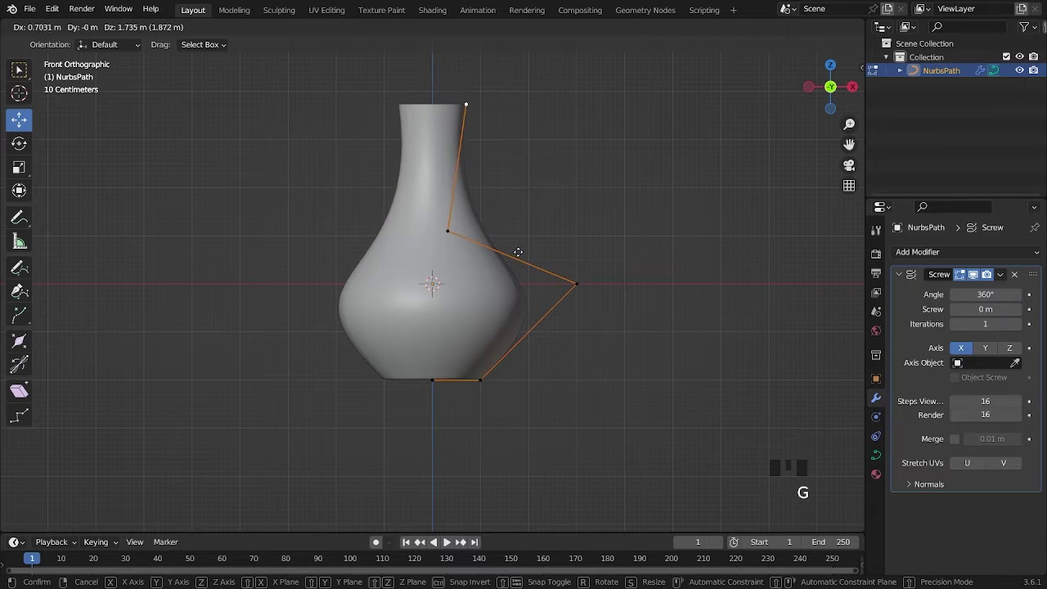
key("g")
- Pull the control point at the base of the neck slightly inward and down to narrow the neck
left_click(448, 231)
key("grave")
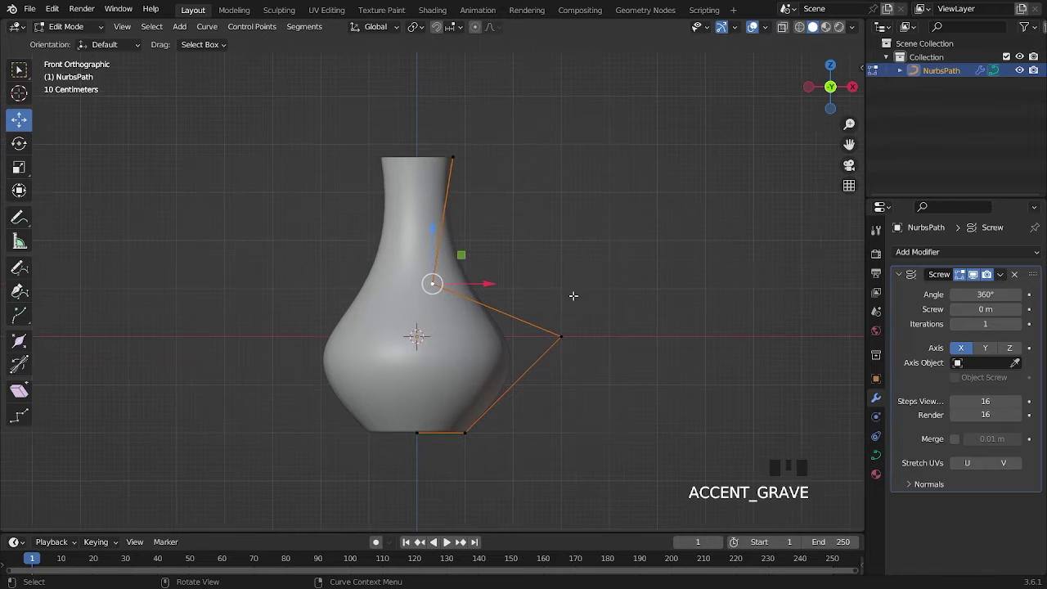
scroll(609, 339, "up", 3)
key("g")
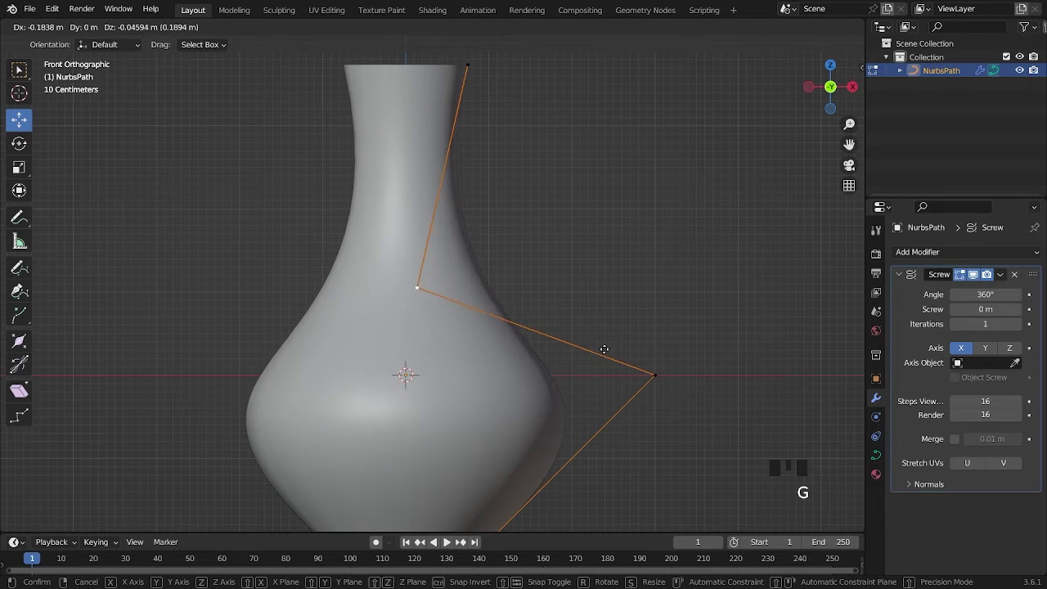
key("g")
key("g")
key("g")
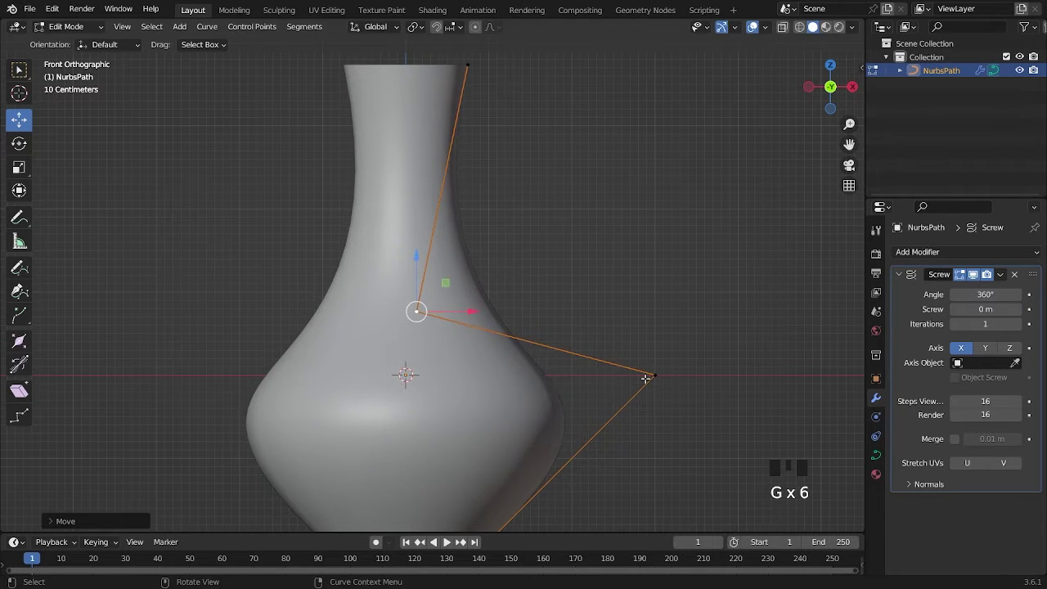
- Raise the outermost body control point slightly and return to Object Mode
left_click(653, 376)
key("g")
key("g")
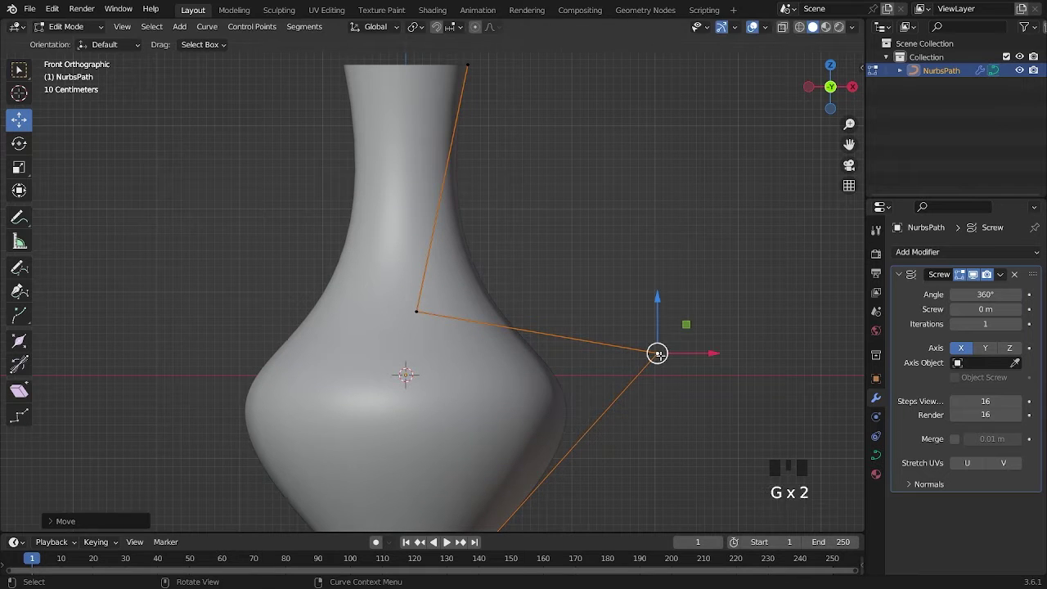
middle_click_drag(659, 355, 600, 324)
key("Tab")
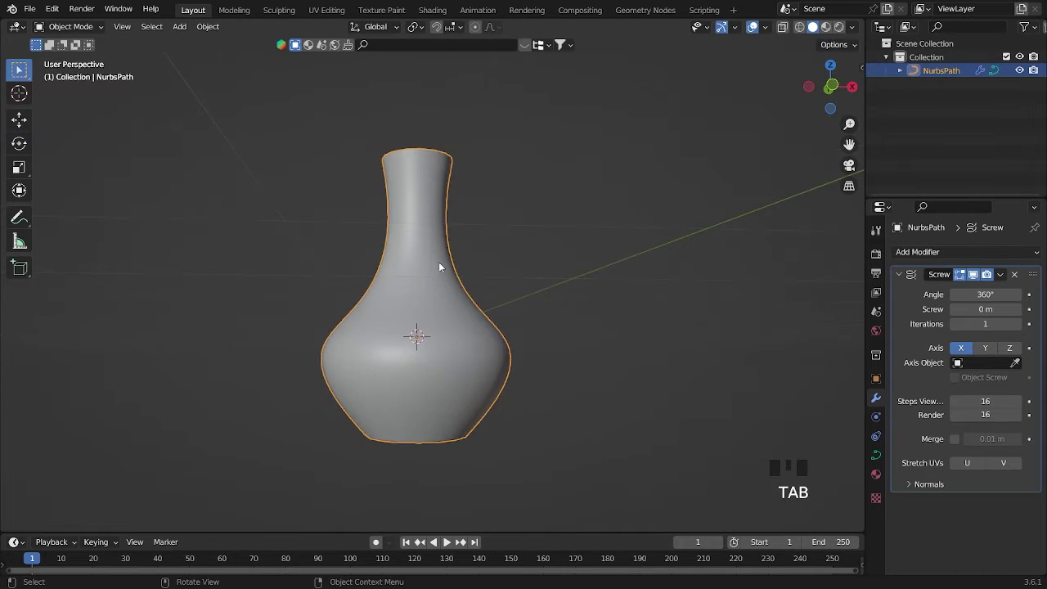
- Set both the viewport and render steps of the Screw modifier to 32 for a smoother outline
scroll(457, 321, "up", 2)
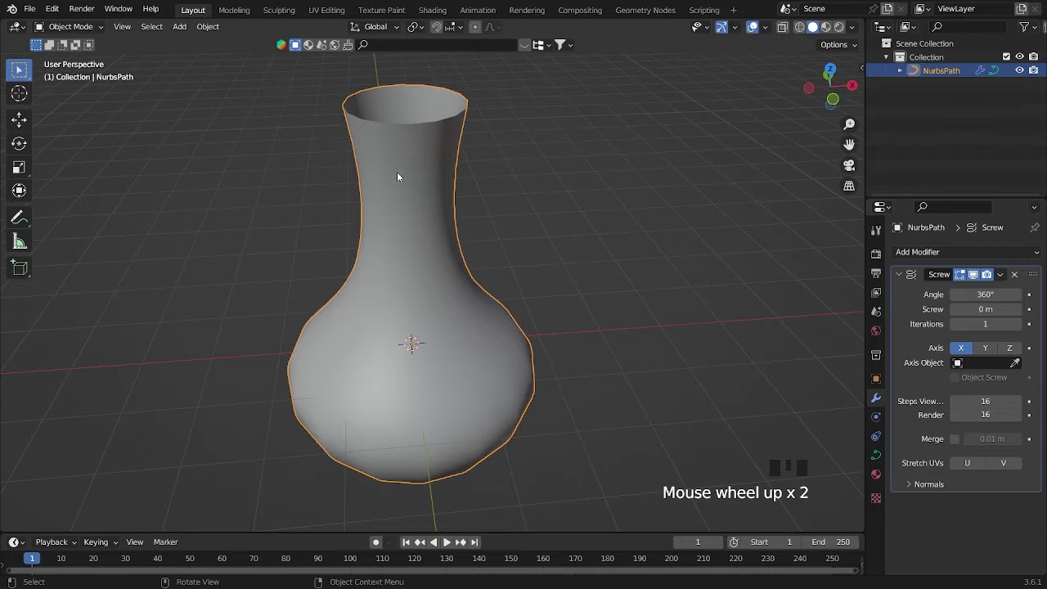
mouse_move(396, 177)
middle_mouse_down()
mouse_move(469, 168)
mouse_move(404, 172)
middle_mouse_up()
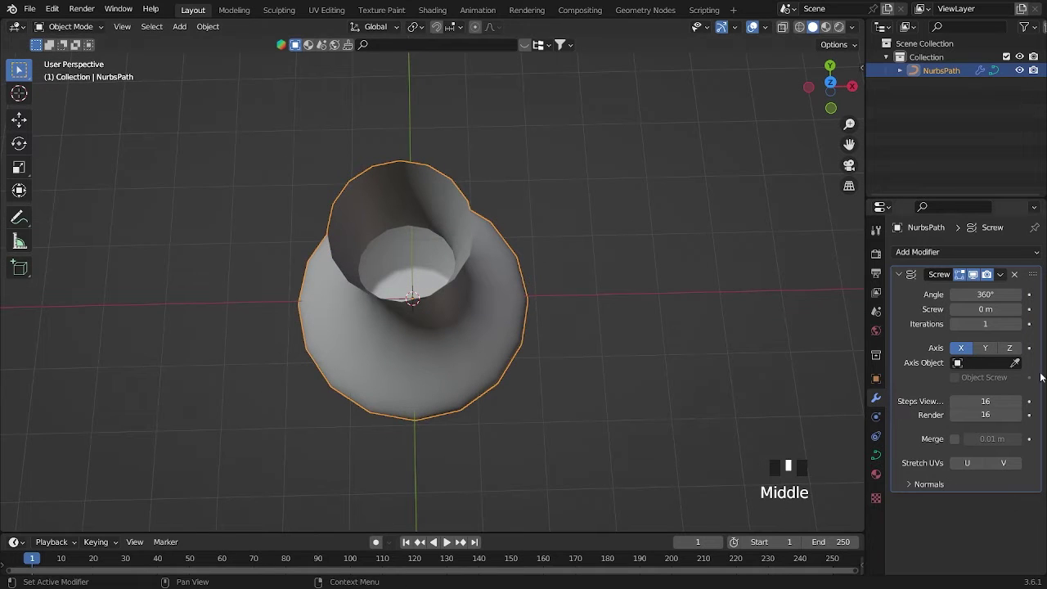
left_click(989, 401, "shift")
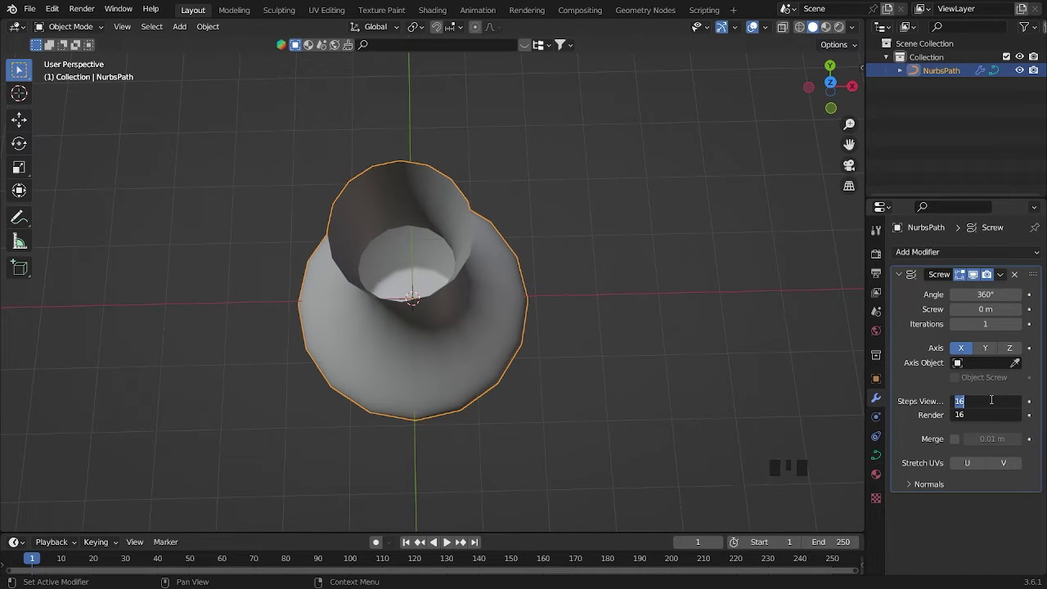
type("12")
key("BackSpace")
key("BackSpace")
type("32")
key("Return")
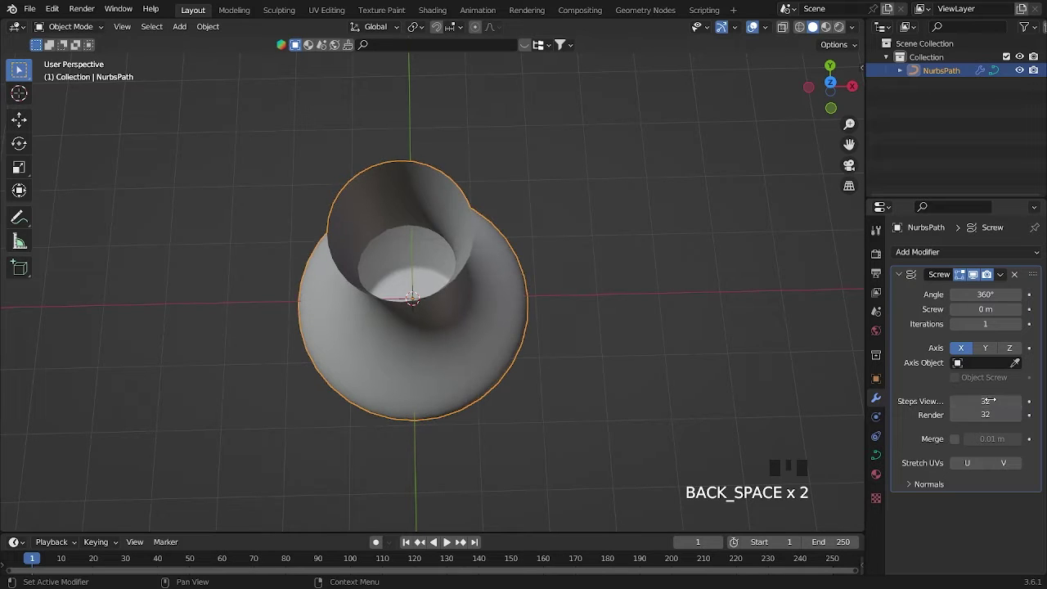
- Check the vase's profile and control points from the front, return to Object Mode, and save the file
middle_click_drag(514, 311, 499, 262)
left_click(556, 253)
left_click(499, 262)
key("KP_1")
scroll(489, 224, "down", 3)
key("Tab")
scroll(500, 311, "up", 2)
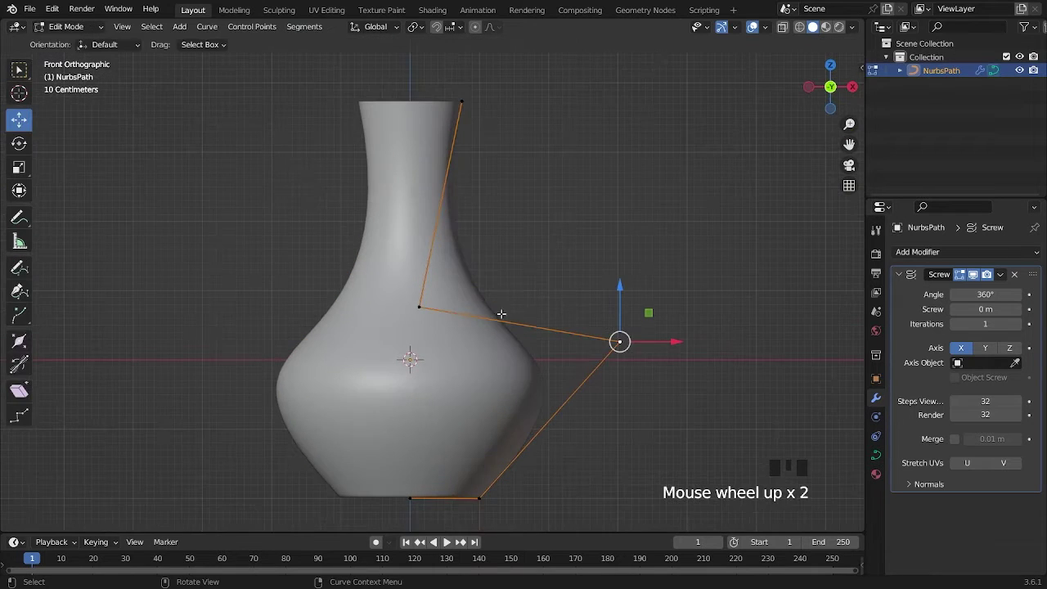
left_click(420, 306)
key("Tab")
key("ctrl+s")
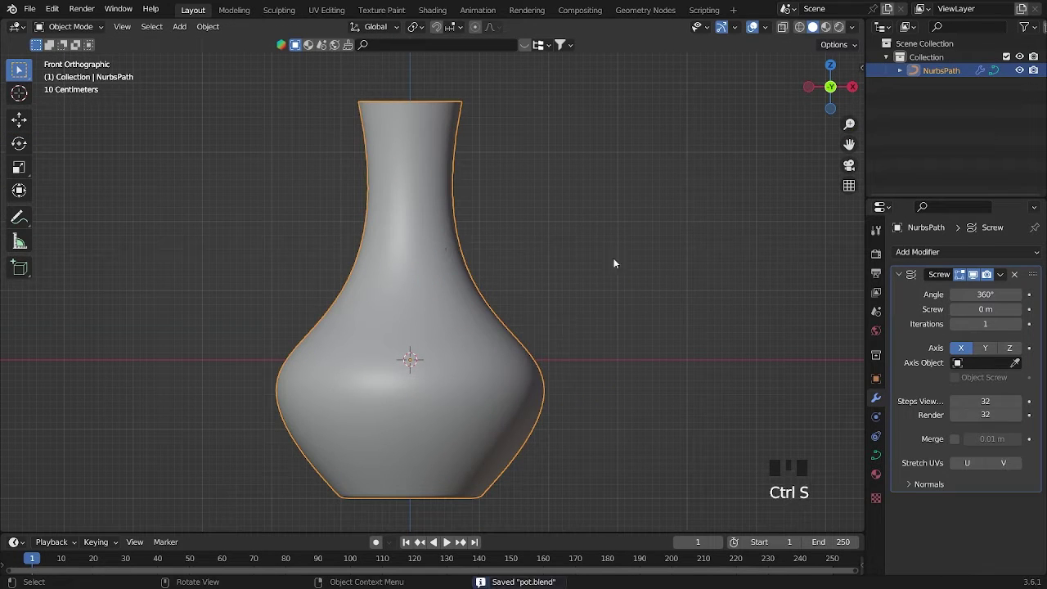
- Add a Solidify modifier to the vase and look down into its opening
left_click(918, 252)
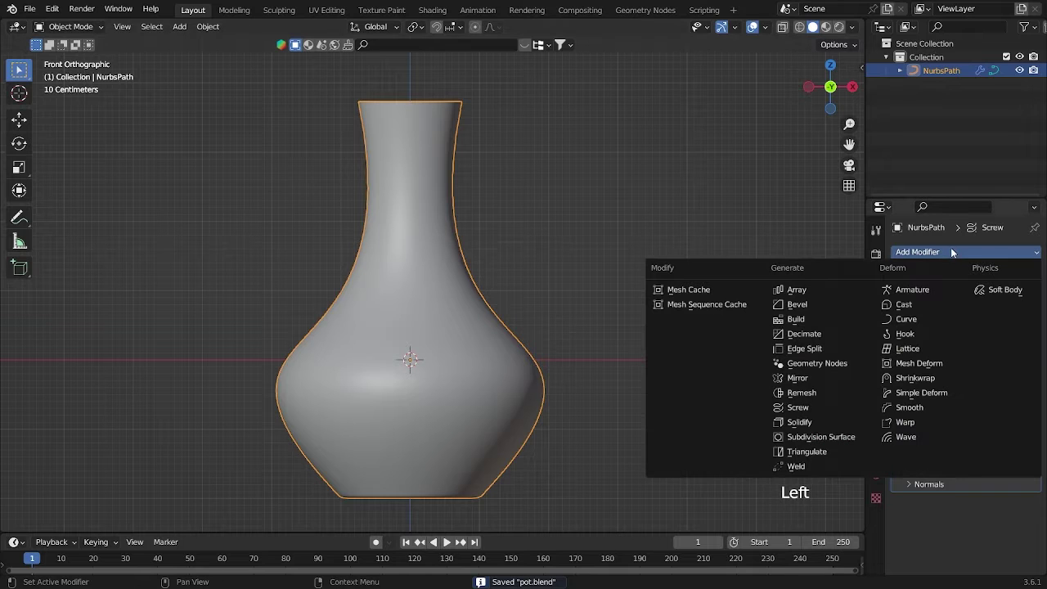
left_click(833, 422)
scroll(699, 285, "up", 2)
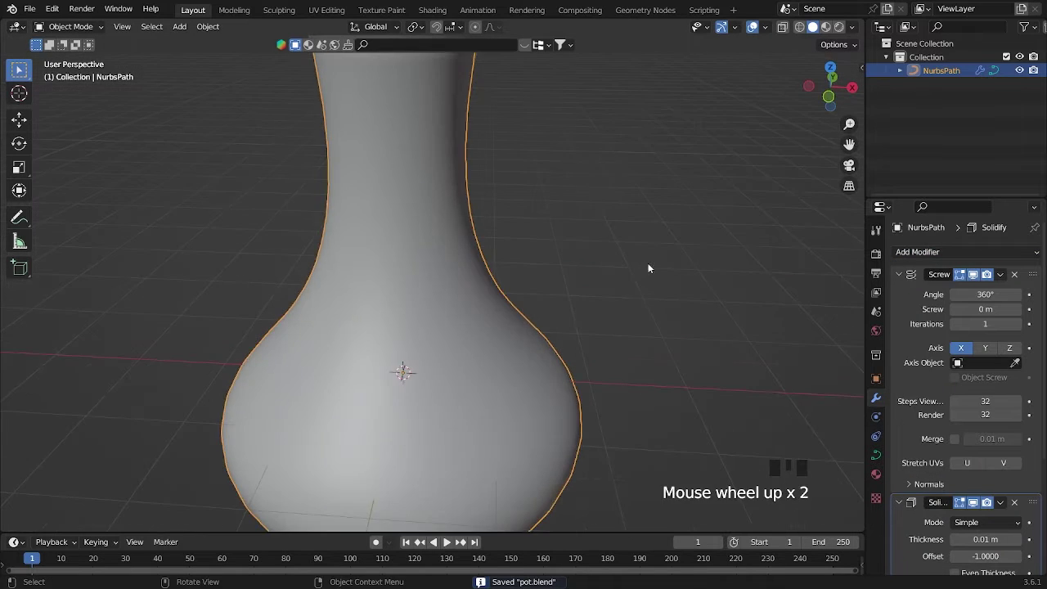
middle_click_drag(652, 264, 611, 283)
scroll(1006, 362, "down", 2)
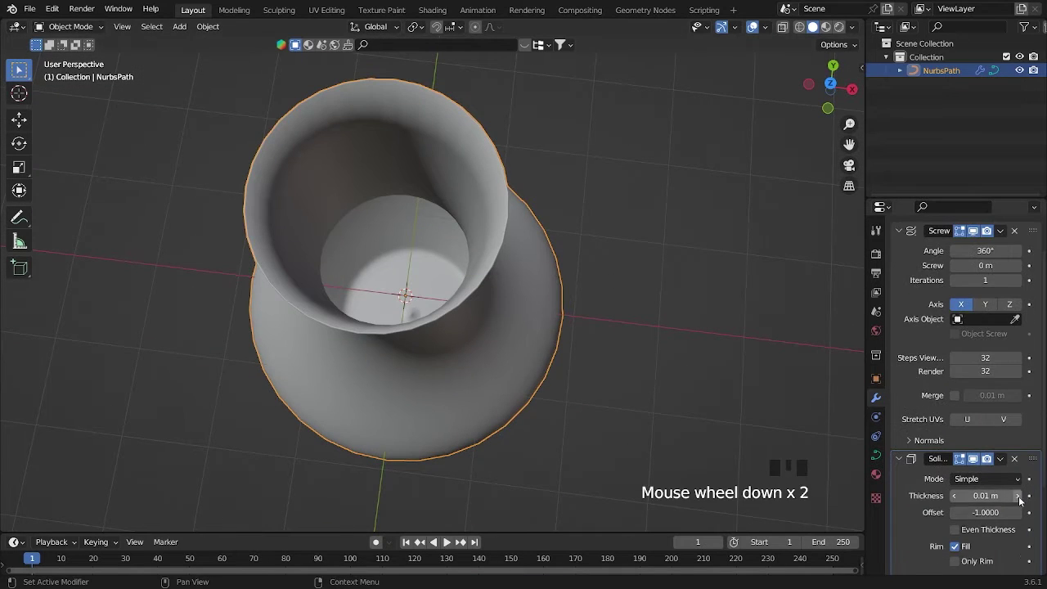
- Increase the Solidify modifier's thickness to 0.14 m
left_click(1018, 496)
left_click(1018, 496)
left_click(1018, 496)
left_click(1018, 496)
left_click(1018, 496)
left_click(1018, 496)
- Set the Solidify modifier's offset to 0.7761 so the wall grows mostly outward
left_click_drag(986, 496, 1021, 512)
middle_click_drag(549, 334, 573, 204)
scroll(636, 329, "down", 4)
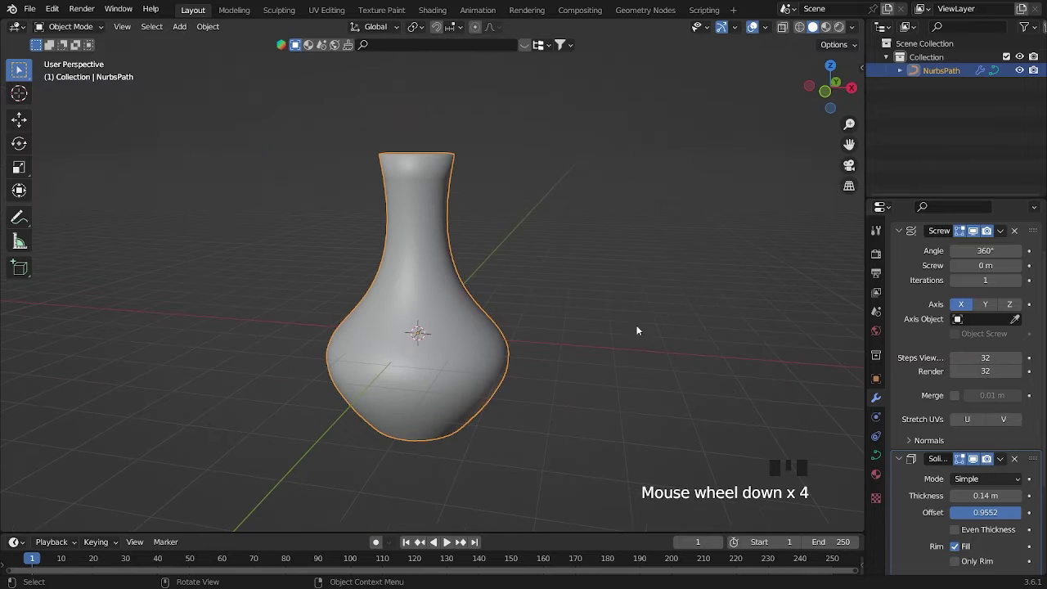
left_click_drag(979, 513, 1013, 512)
middle_click_drag(650, 219, 613, 309)
scroll(613, 311, "up", 2)
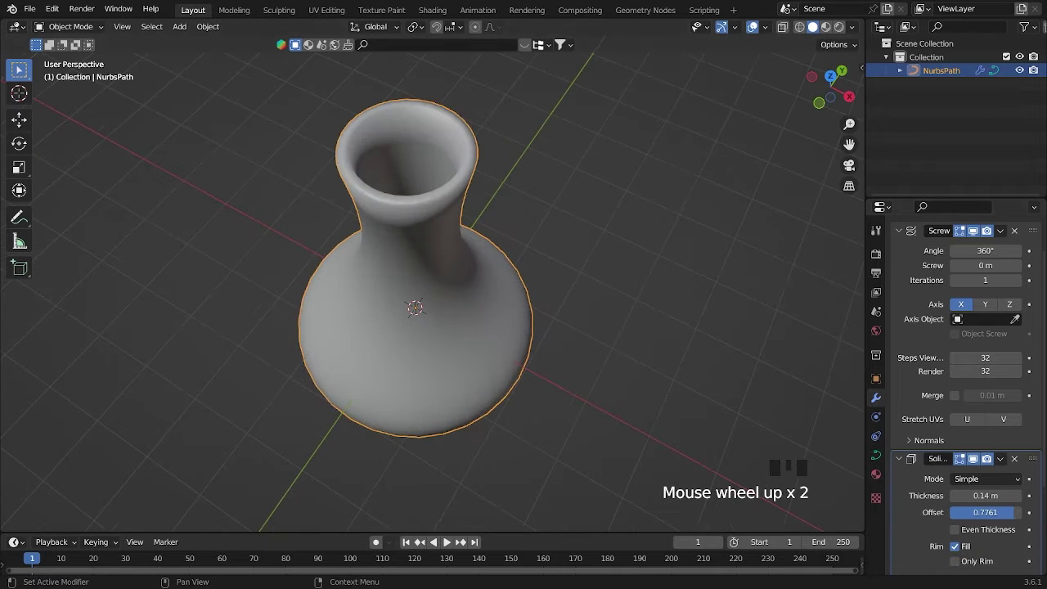
left_click(1000, 459)
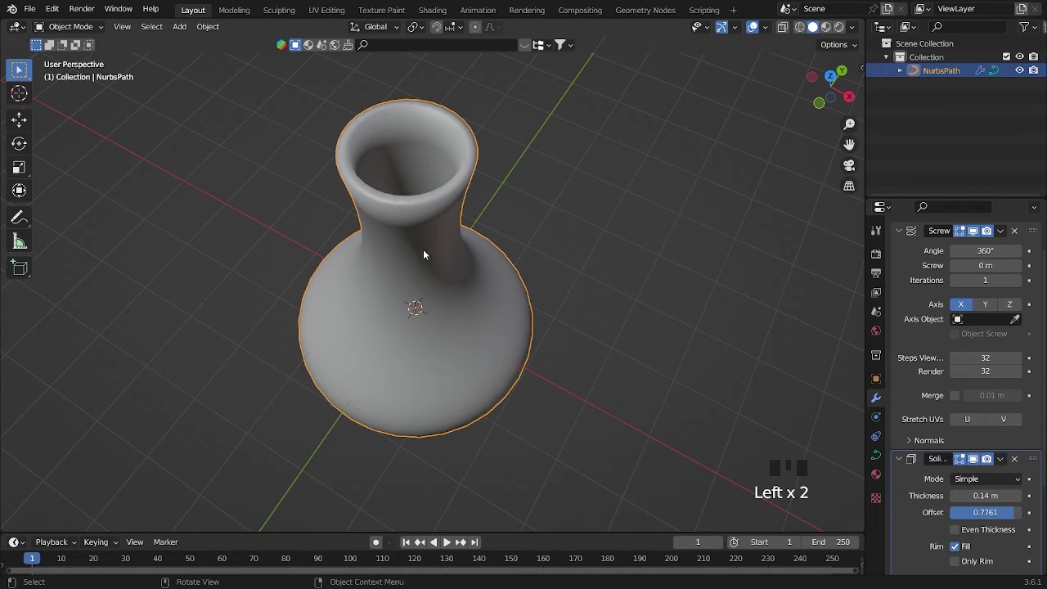
middle_click_drag(405, 250, 422, 210)
scroll(423, 210, "up", 2)
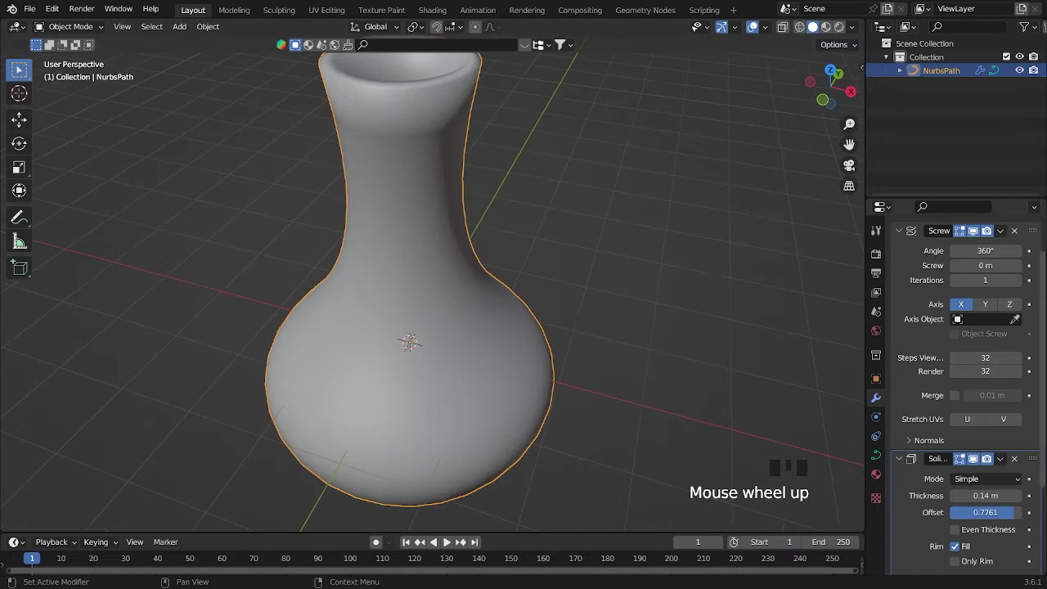
- Reduce the Solidify modifier's thickness to 0.06 m for a thinner vase wall
left_click(954, 496)
triple_click(954, 496)
double_click(955, 496)
triple_click(954, 496)
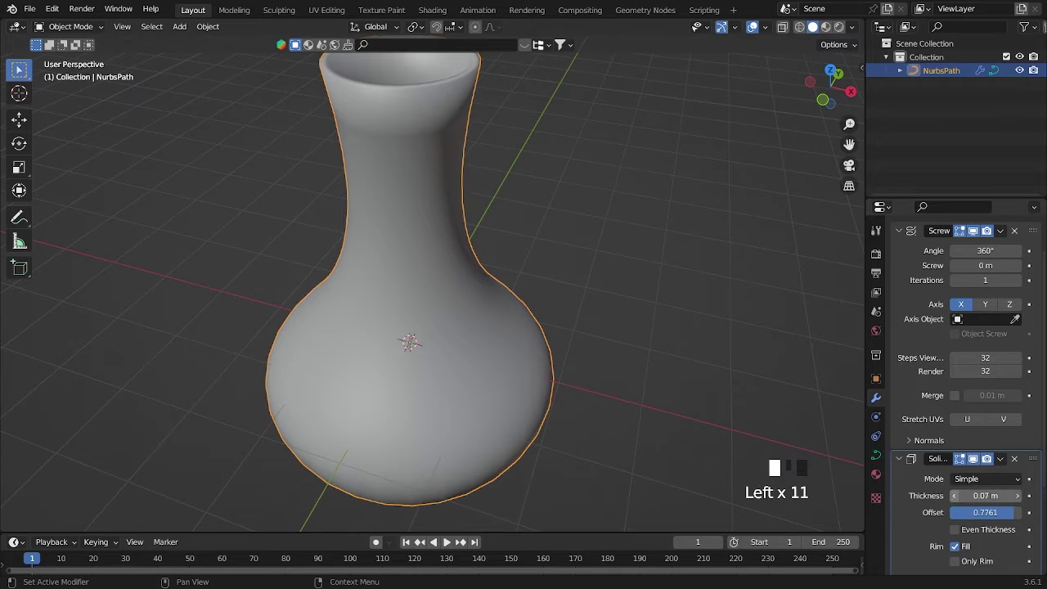
middle_click_drag(650, 196, 654, 263)
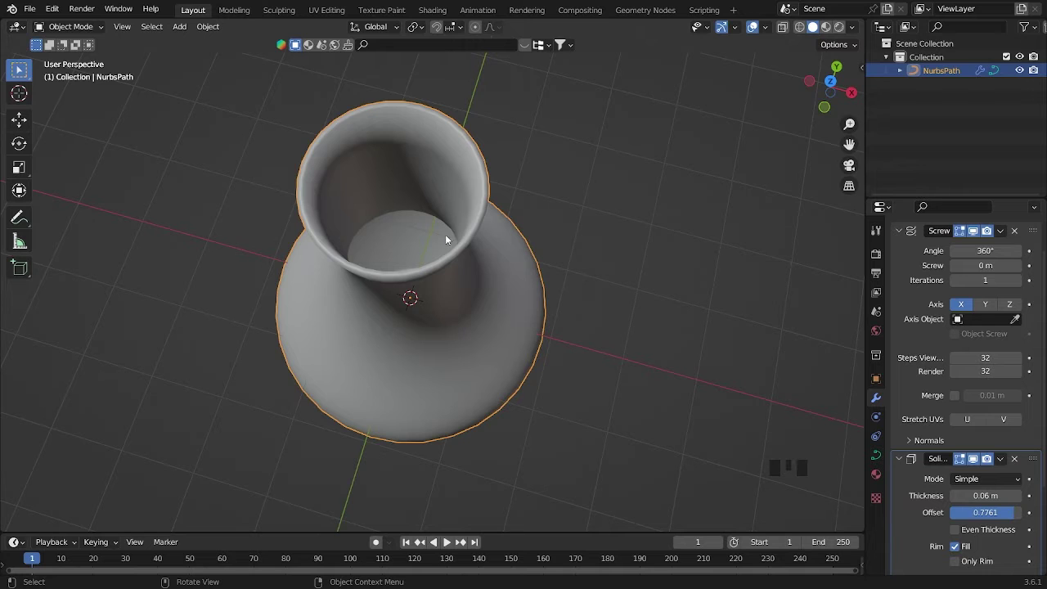
- Select the vase in front view and convert it from a curve to a mesh
key("grave")
left_click(527, 312)
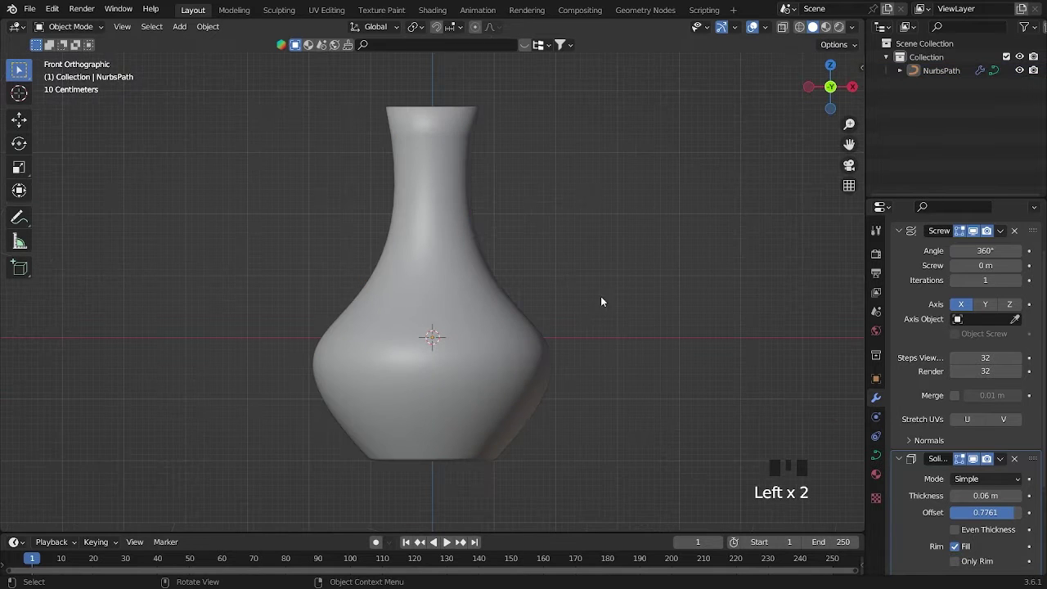
left_click(531, 285)
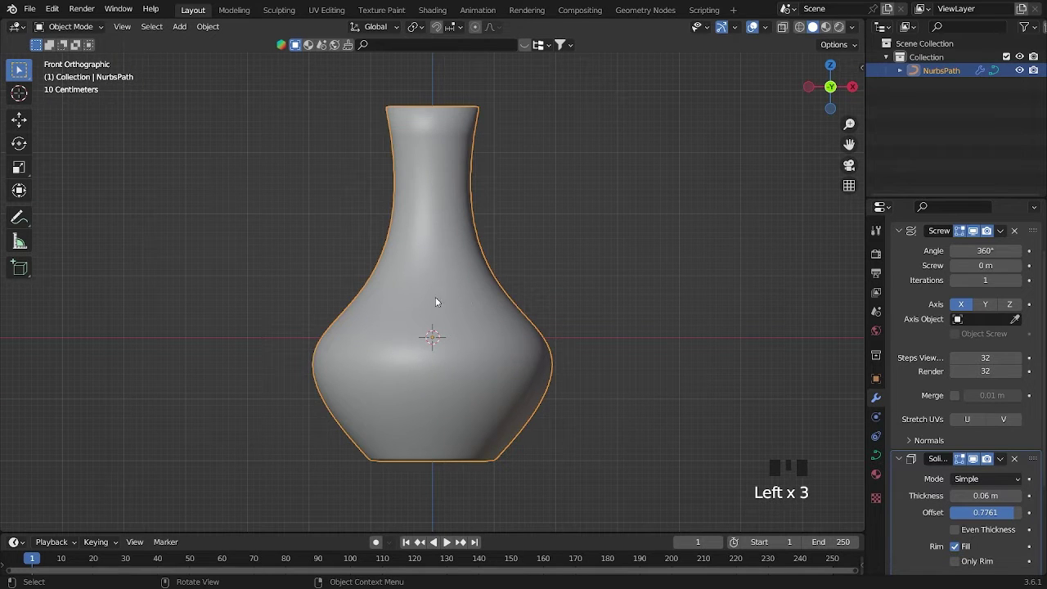
key("F3")
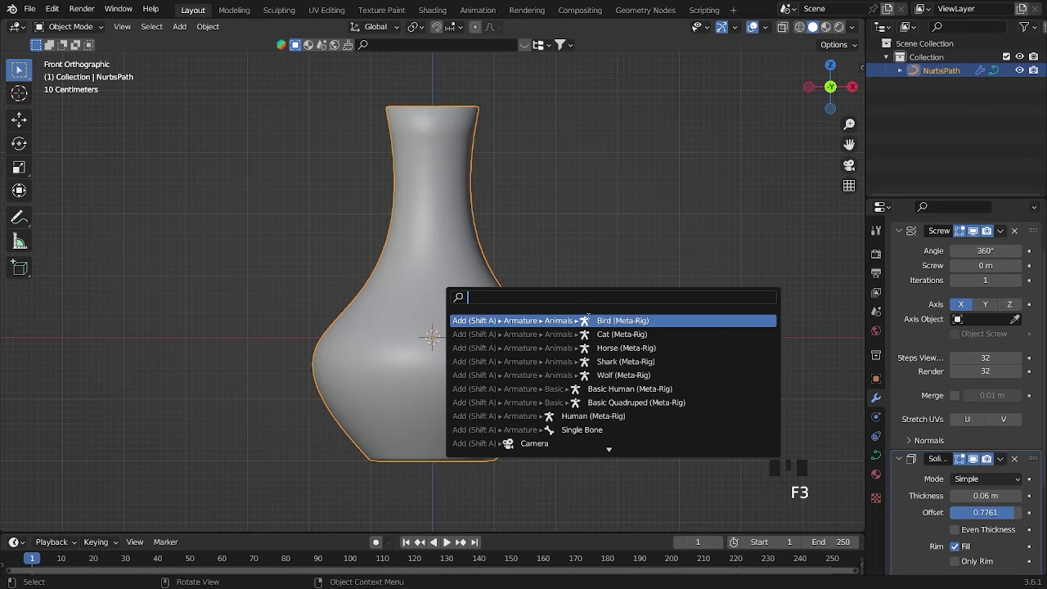
type("mesh")
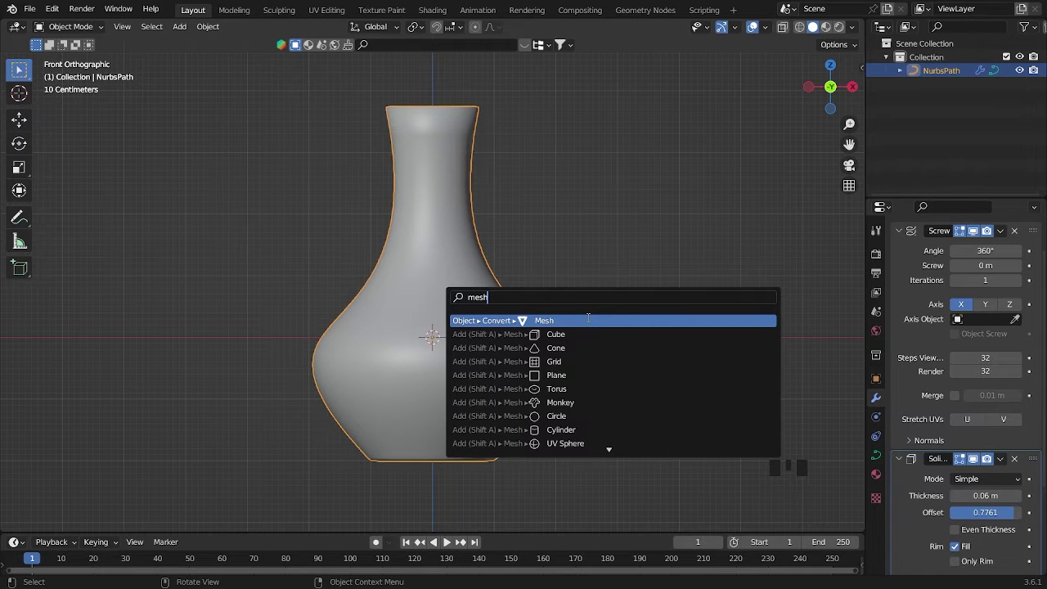
left_click(588, 320)
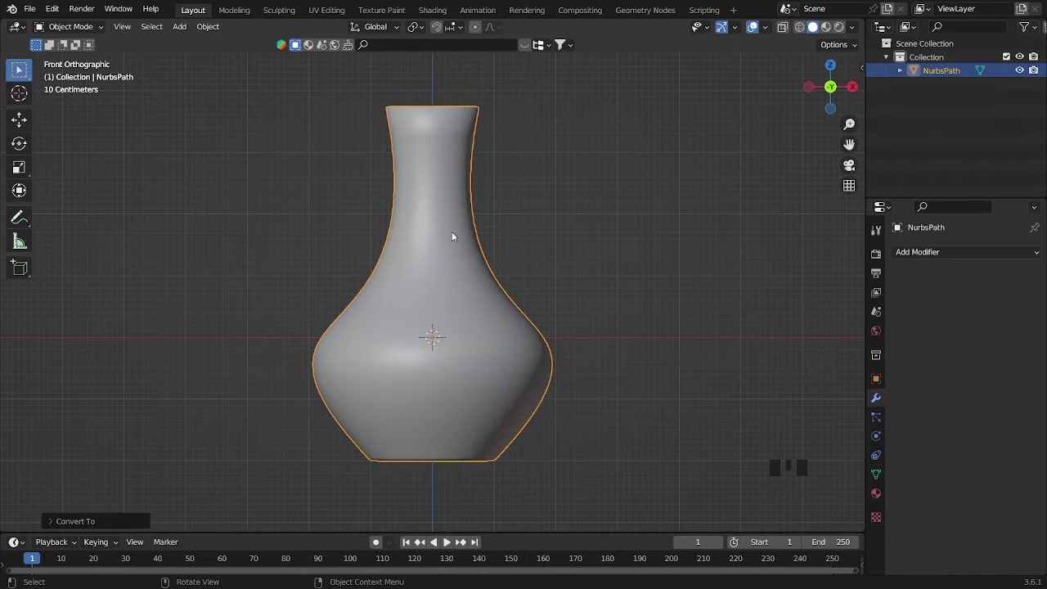
- Add a Subdivision Surface modifier to the vase mesh and set its viewport level to 3
left_click(438, 203)
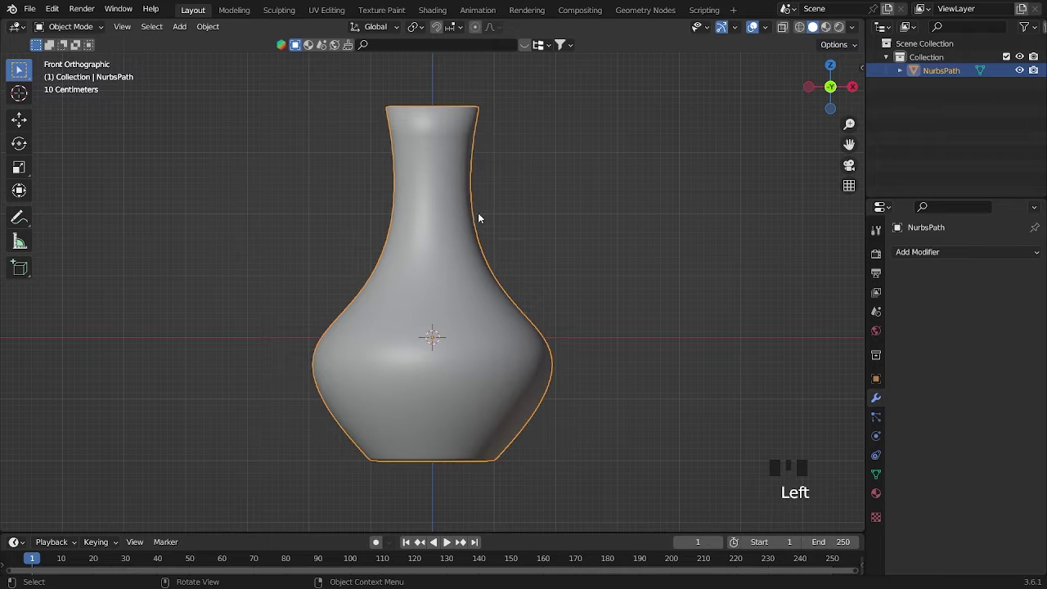
left_click(941, 252)
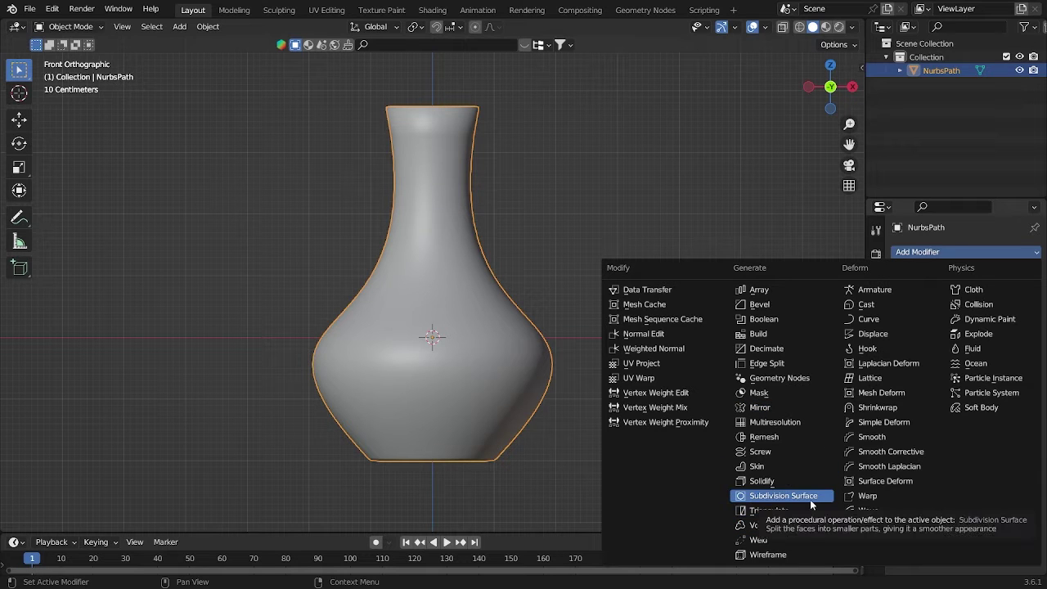
key("Return")
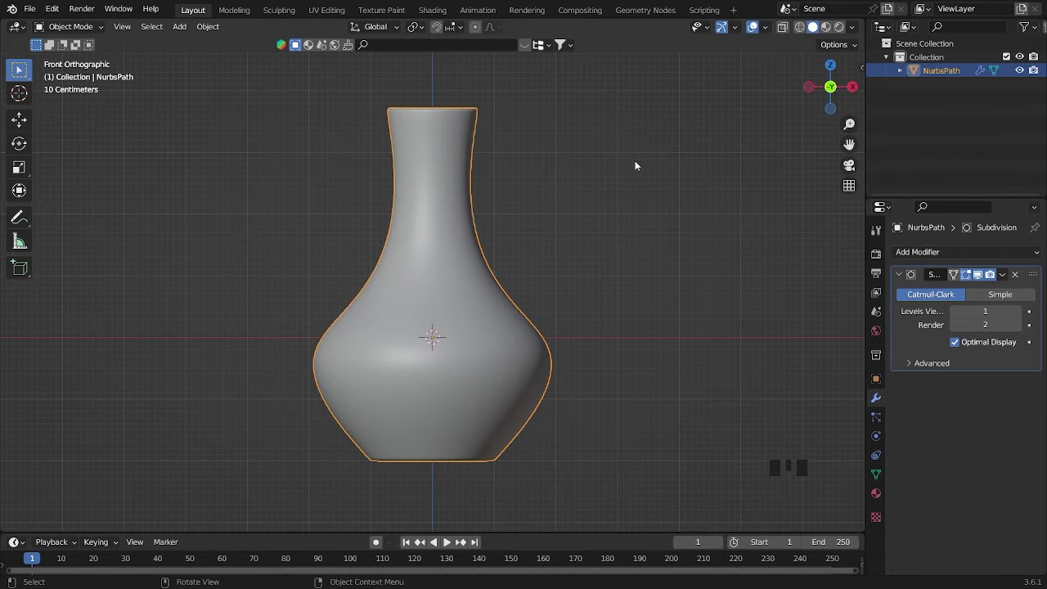
middle_click_drag(635, 166, 583, 222)
left_click(1017, 315)
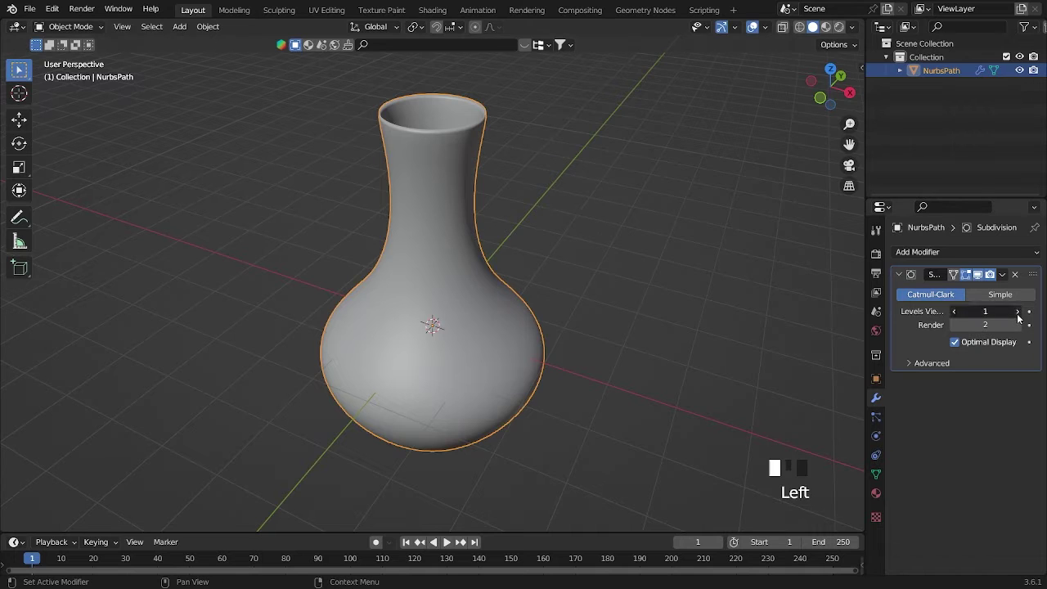
left_click(1017, 315)
- Examine the smoothed vase's rim, neck and body from several angles
middle_click_drag(495, 168, 565, 148)
left_click(437, 312)
scroll(467, 309, "up", 4)
left_click(584, 300)
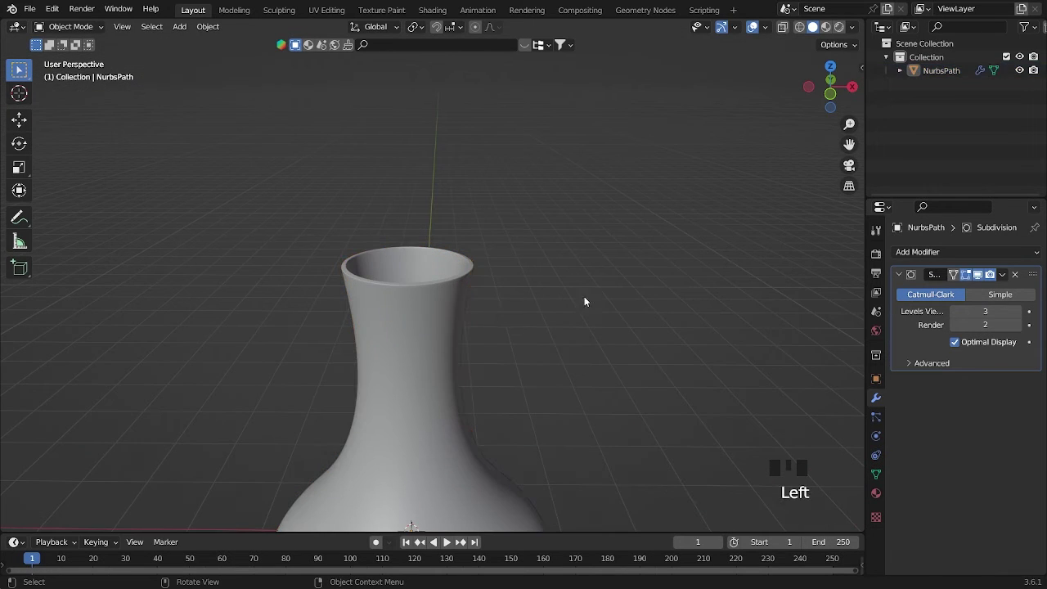
left_click(458, 340)
middle_click_drag(513, 344, 483, 344)
scroll(537, 347, "down", 4)
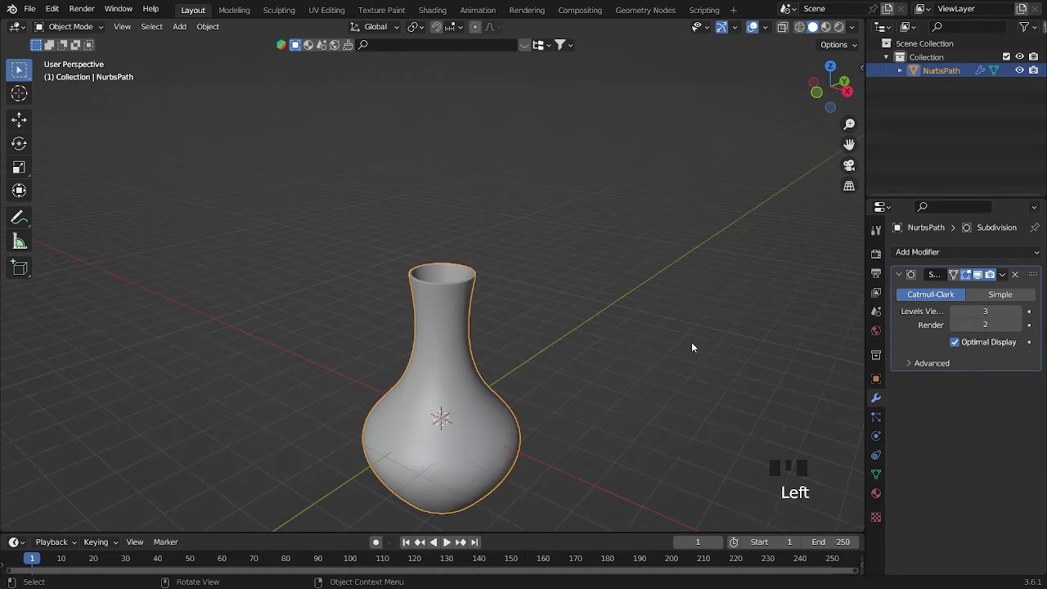
- Inspect the vase's outline from the front and its rim and neck from above
left_click(746, 326)
middle_click_drag(486, 335, 608, 330)
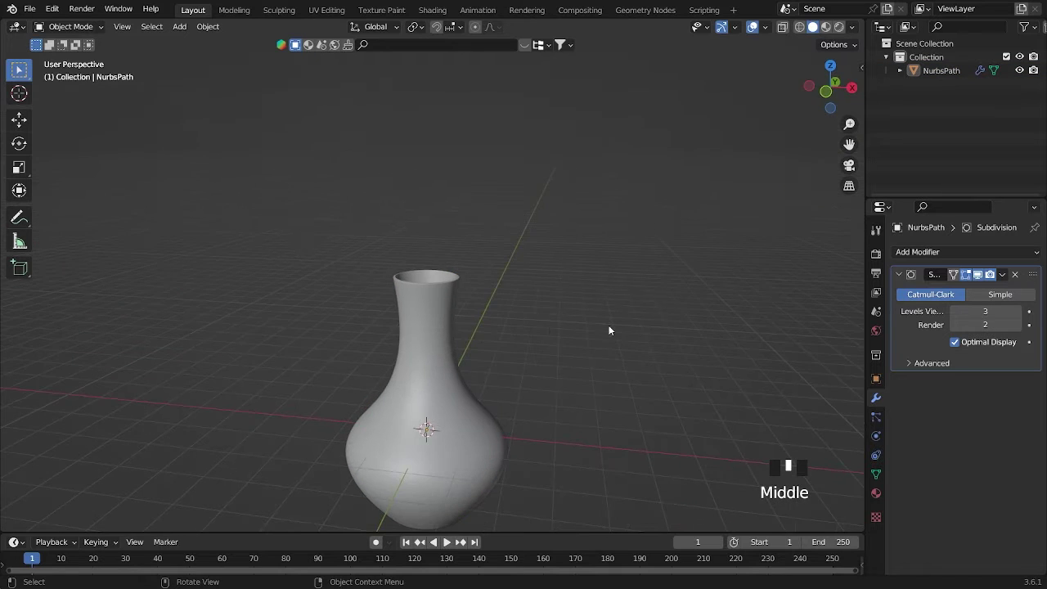
key("grave")
left_click(465, 391)
key("grave")
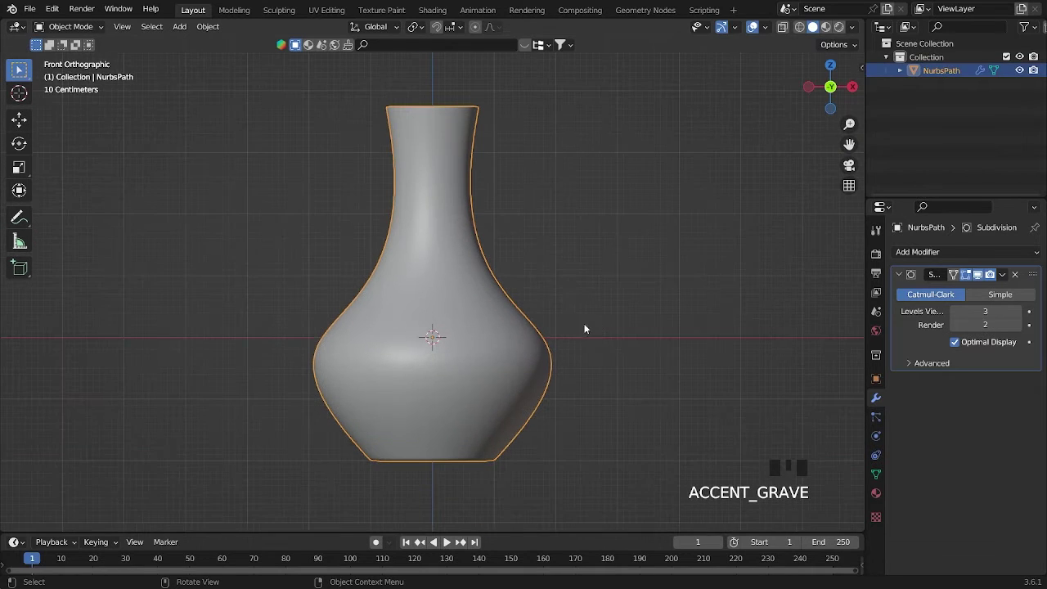
middle_click_drag(589, 204, 630, 216)
scroll(543, 163, "up", 4)
scroll(554, 227, "up", 3)
middle_click_drag(516, 171, 534, 177)
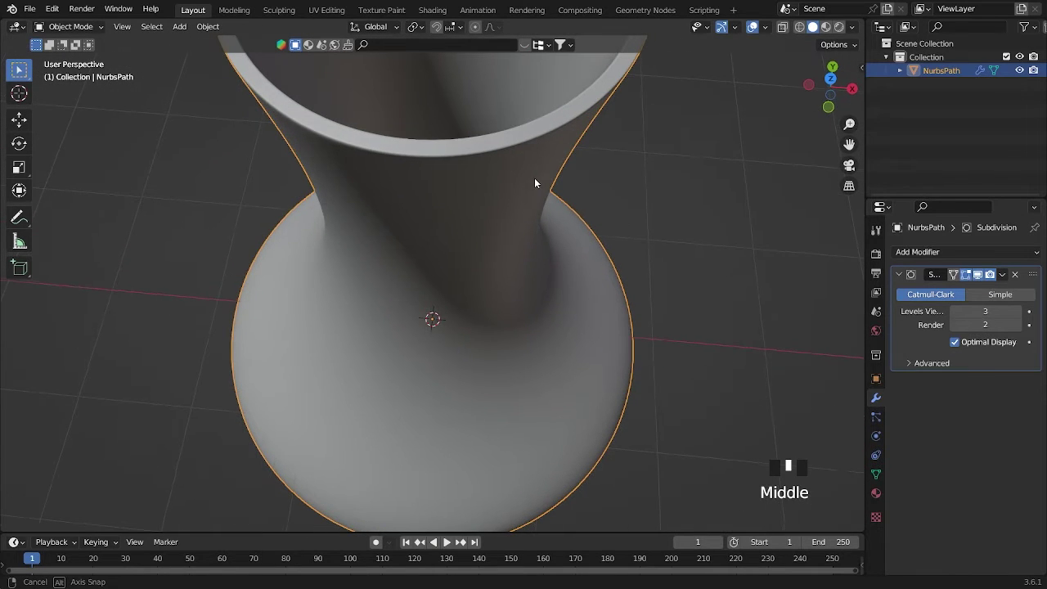
- Select the vase and apply smooth shading to it
left_click(681, 229)
left_click(441, 232)
right_click(441, 231)
left_click(441, 230)
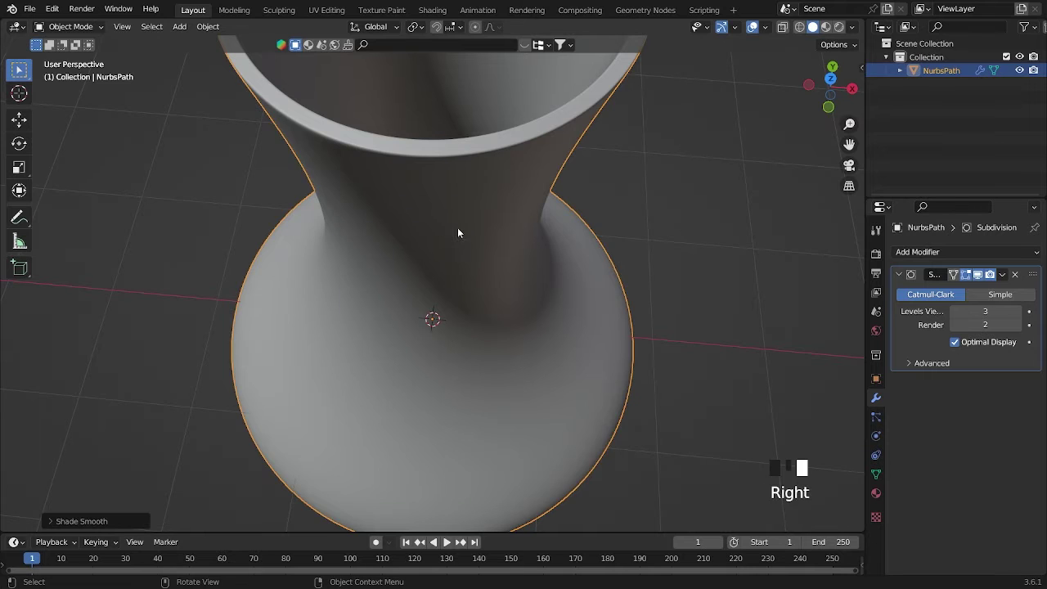
- In front view with X-ray on, select all of the vase's geometry and move it about 5.4 m along the X axis, keeping its origin in place
key("grave")
left_click(440, 148)
scroll(515, 282, "down", 4)
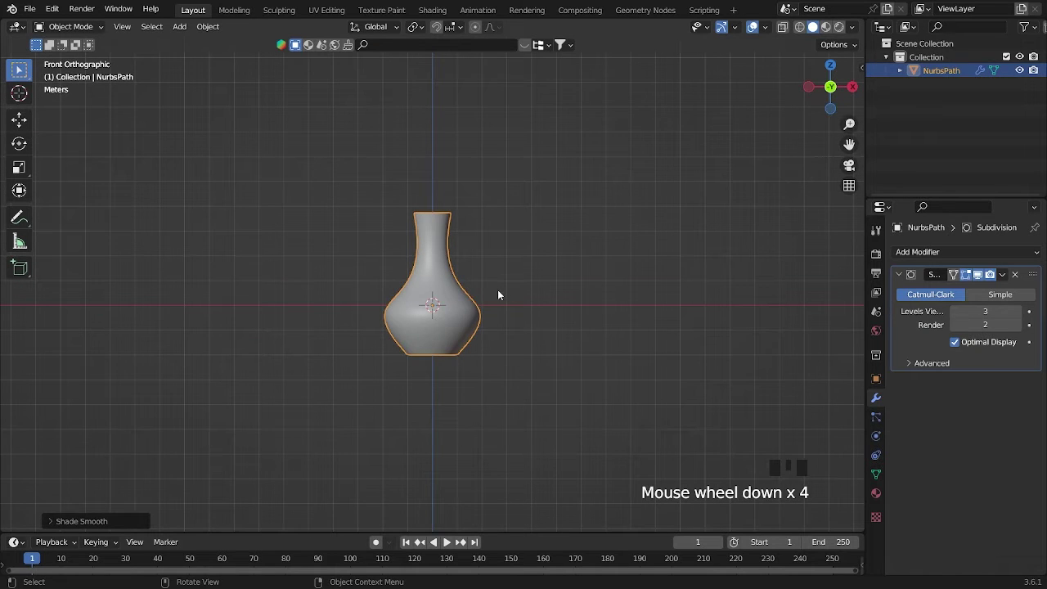
key("Tab")
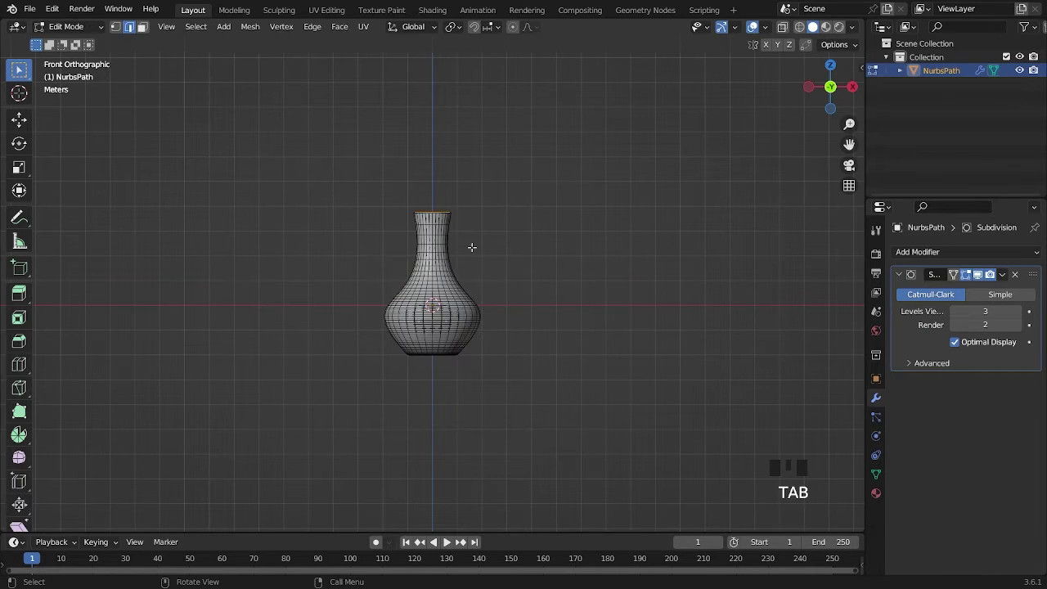
left_click(781, 26)
left_click_drag(250, 127, 767, 526)
key("g")
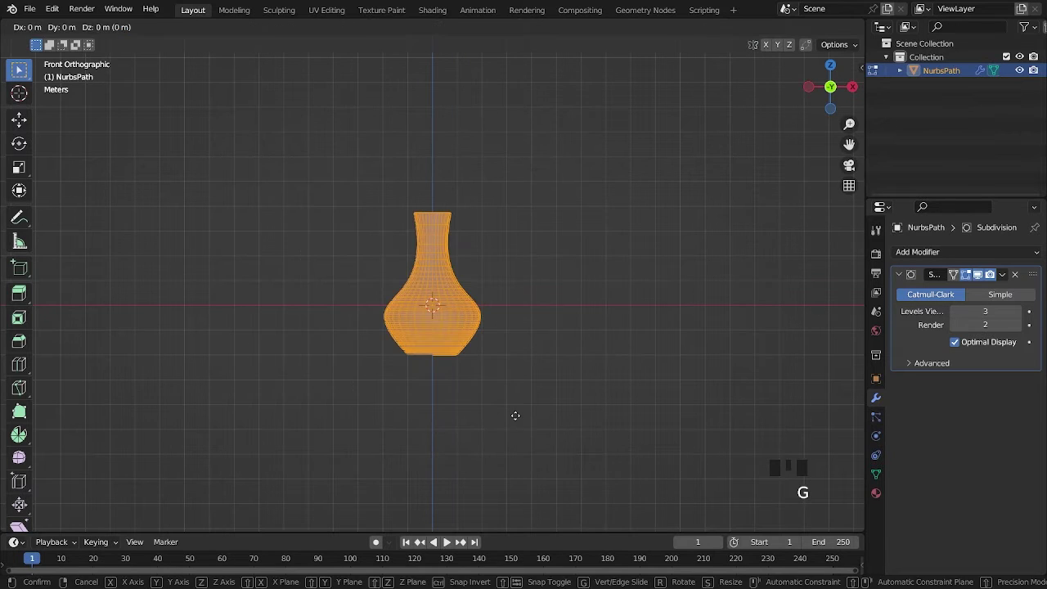
key("x")
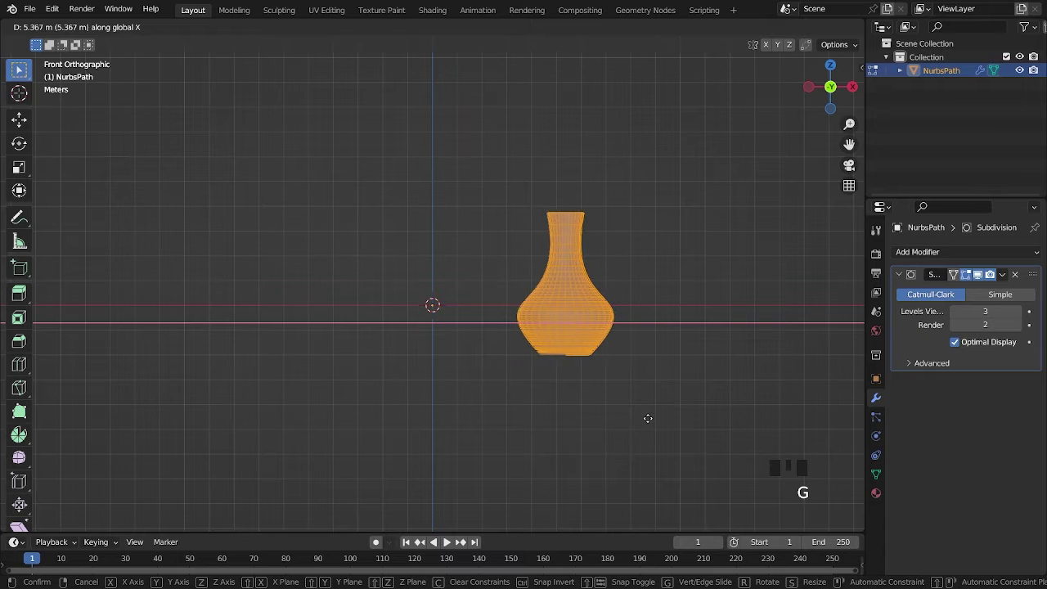
left_click(646, 419)
key("Tab")
- Add a plain axes empty at the world origin
left_click(484, 277)
key("shift+a")
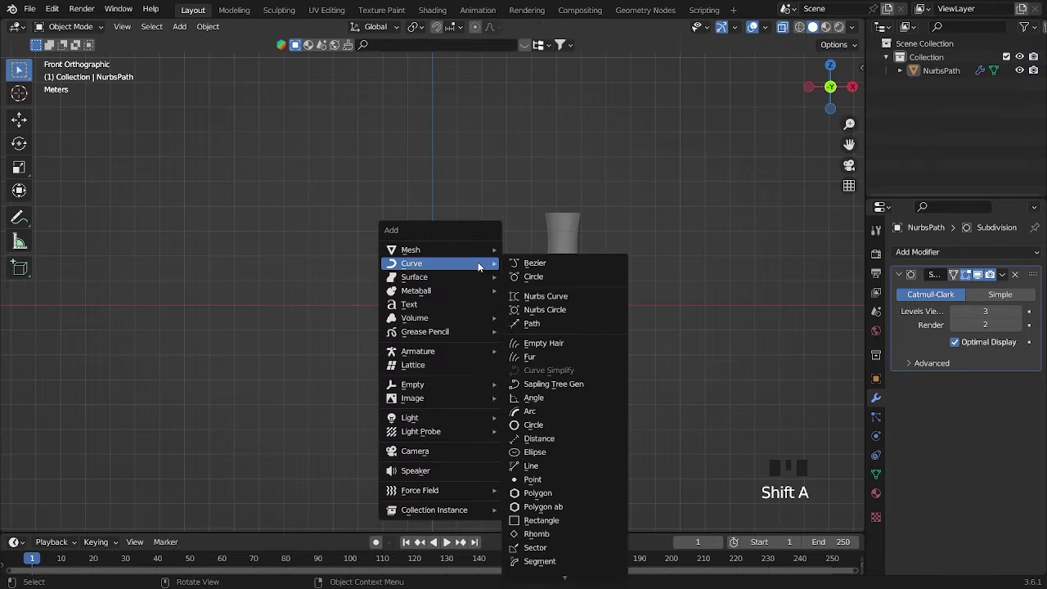
mouse_move(446, 252)
mouse_move(442, 385)
left_click(532, 385)
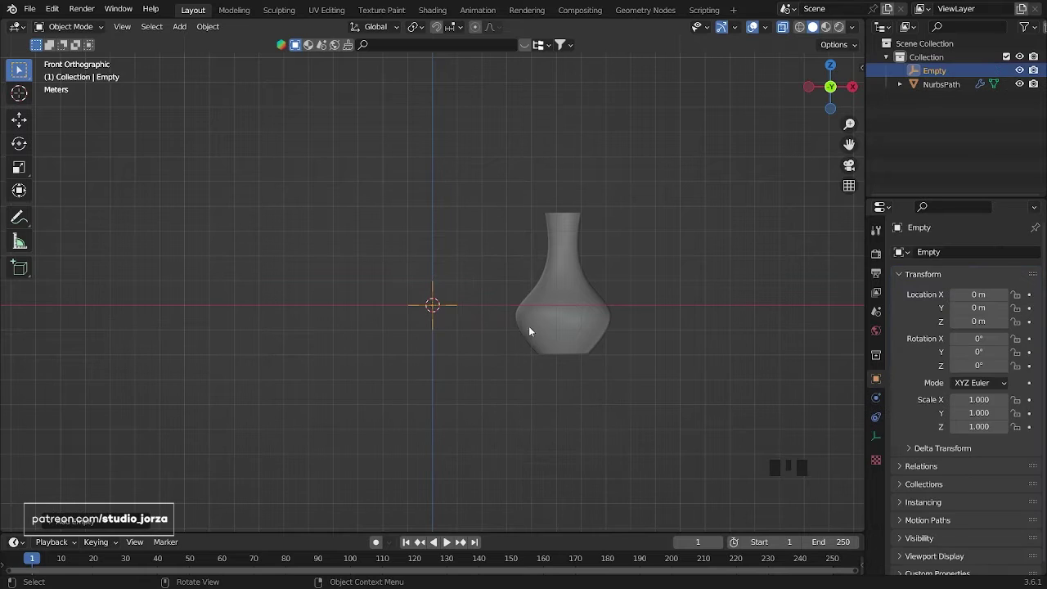
- Give the vase an Array modifier with relative offset disabled and object offset enabled, using the Empty as offset object
left_click(529, 331)
left_click(937, 254)
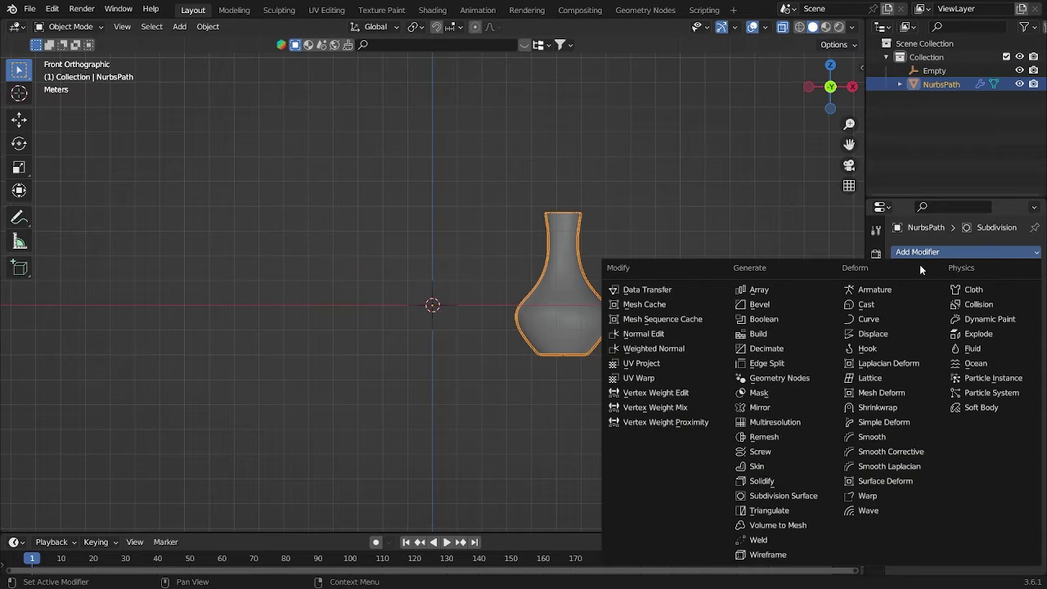
left_click(760, 290)
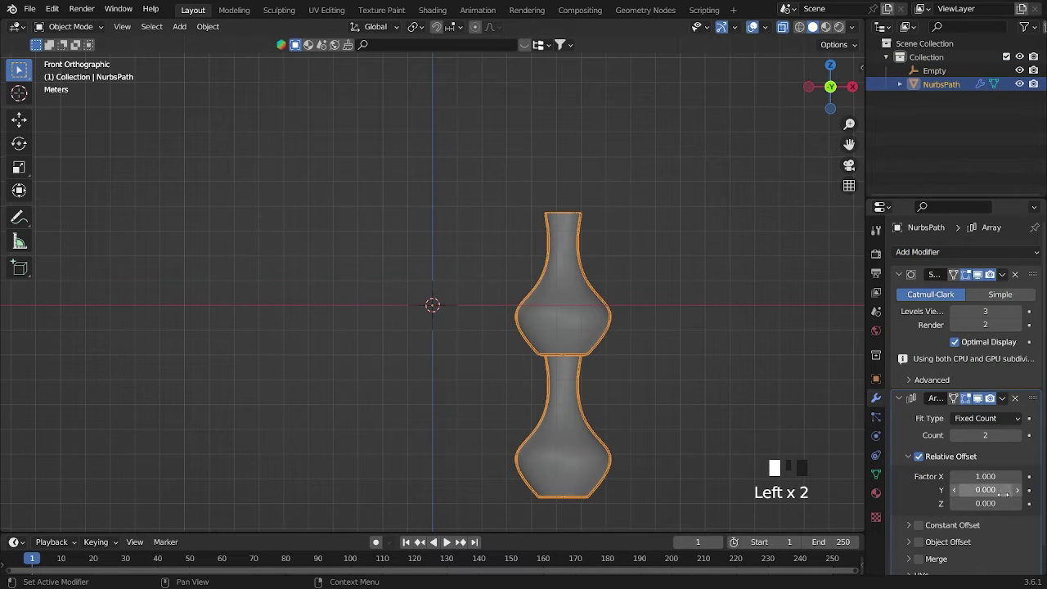
scroll(933, 518, "down", 3)
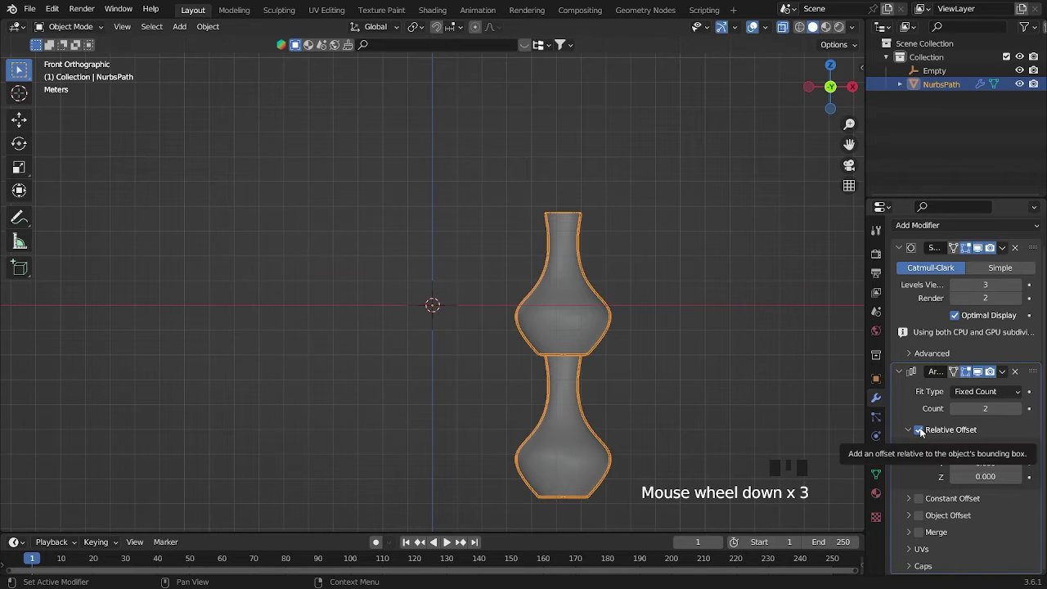
left_click(920, 432)
left_click(920, 517)
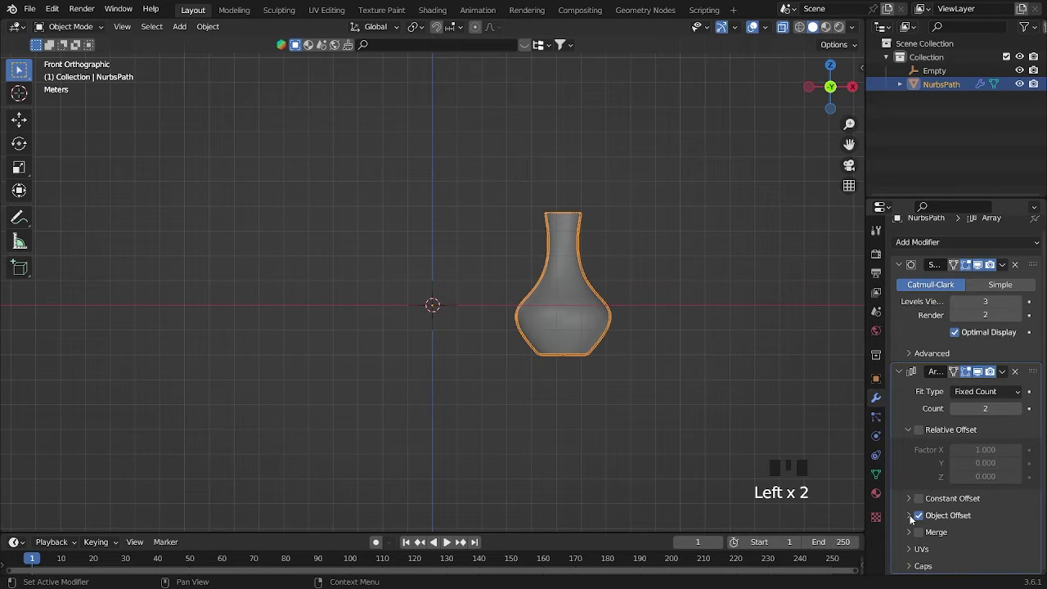
left_click(909, 515)
left_click(975, 536)
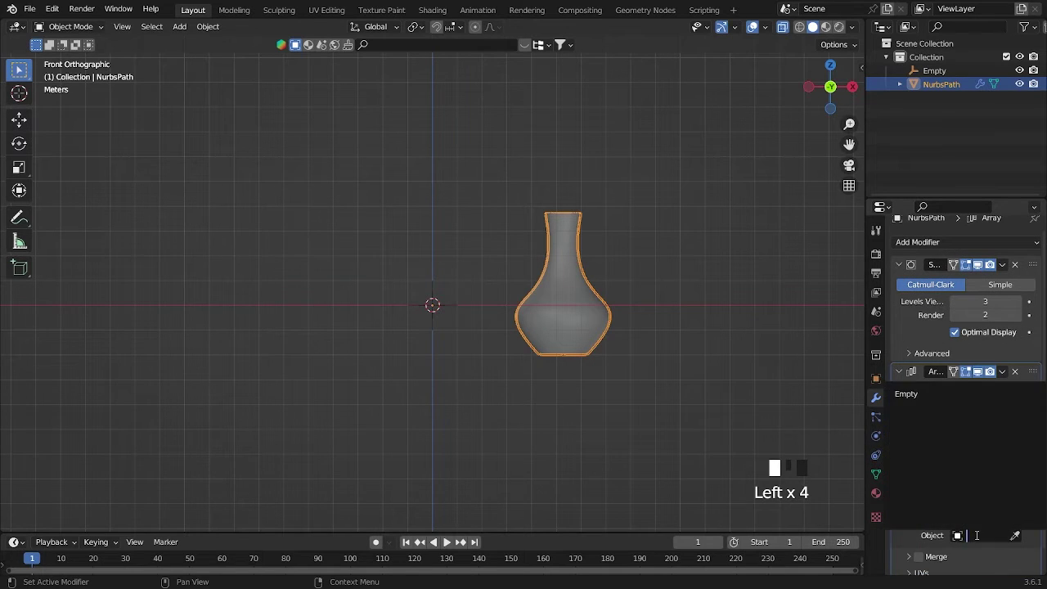
left_click(950, 396)
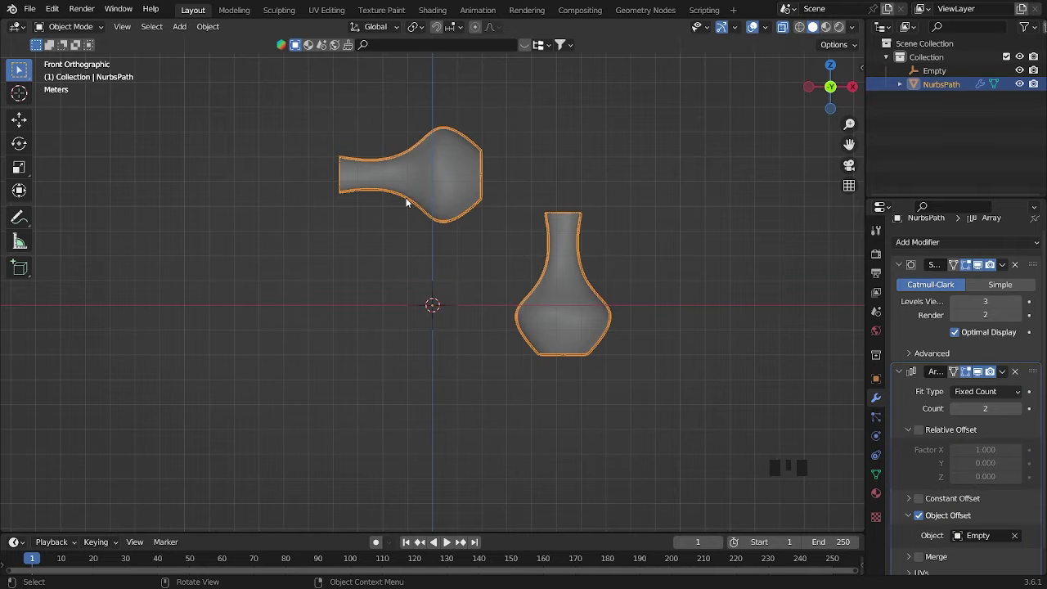
- Try rotating the empty in front view to test its effect on the arrayed vase copy
scroll(615, 244, "up", 3)
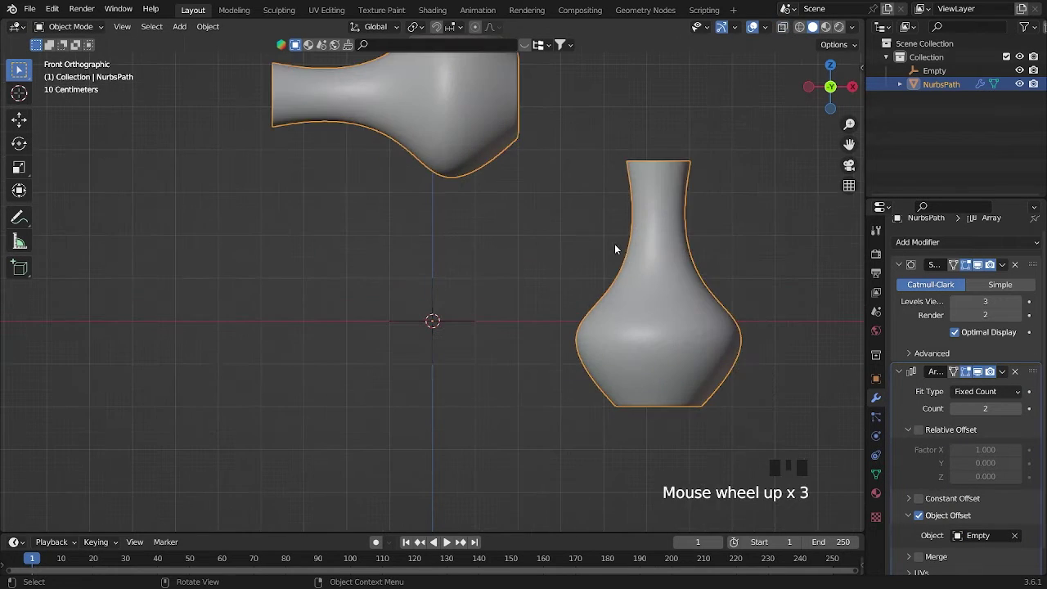
left_click(692, 246)
left_click(653, 308)
scroll(594, 308, "down", 3)
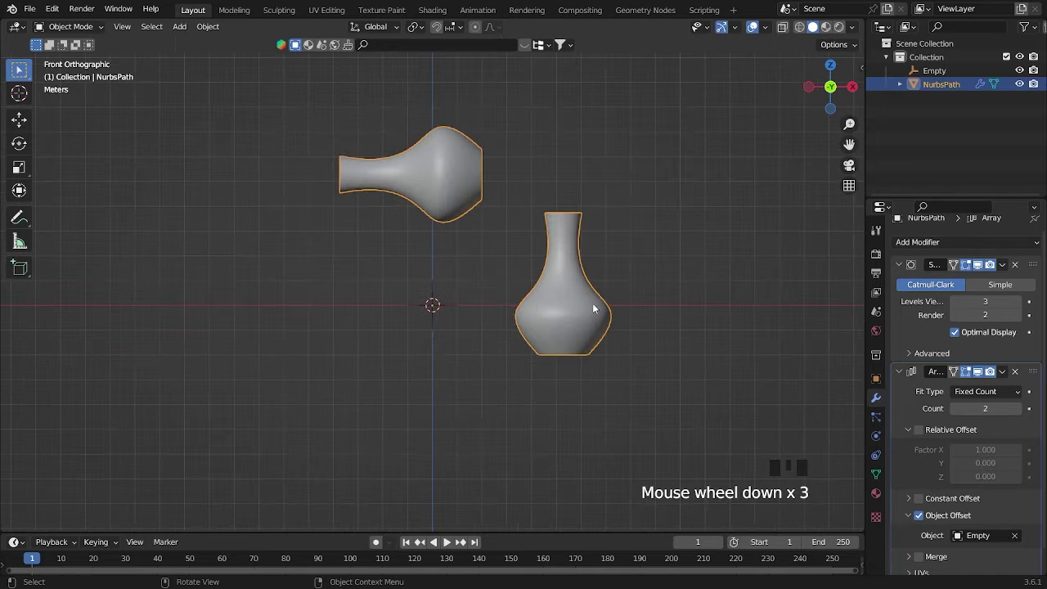
left_click(432, 304)
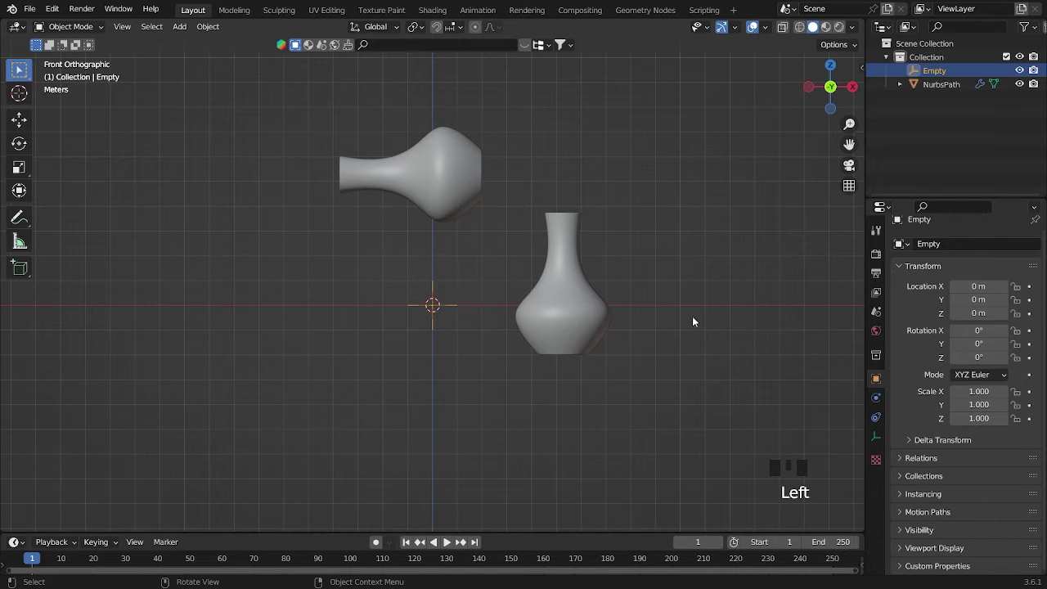
key("r")
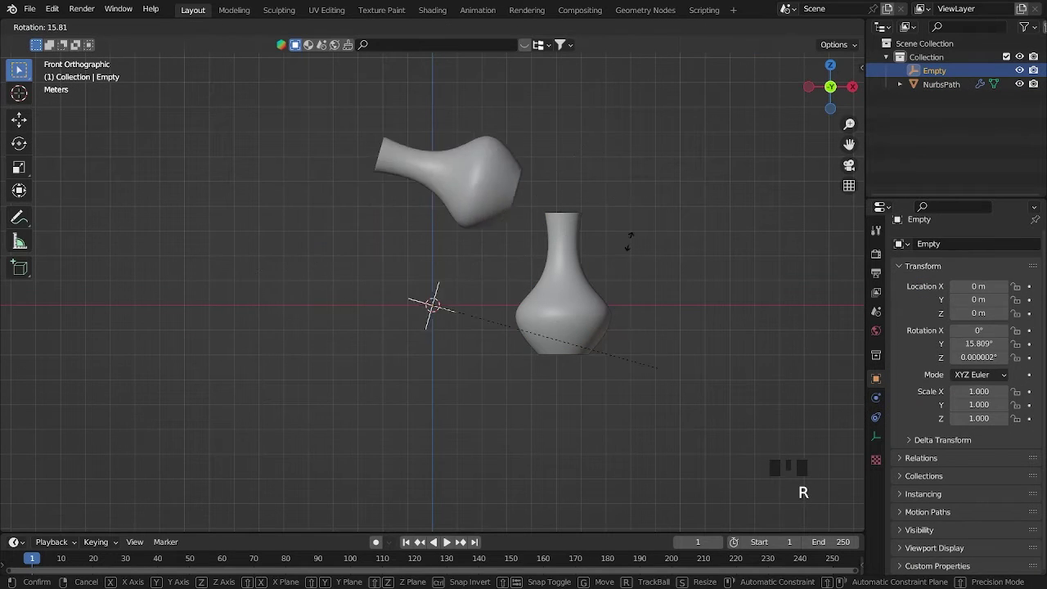
key("r")
left_click(646, 302)
key("ctrl+z")
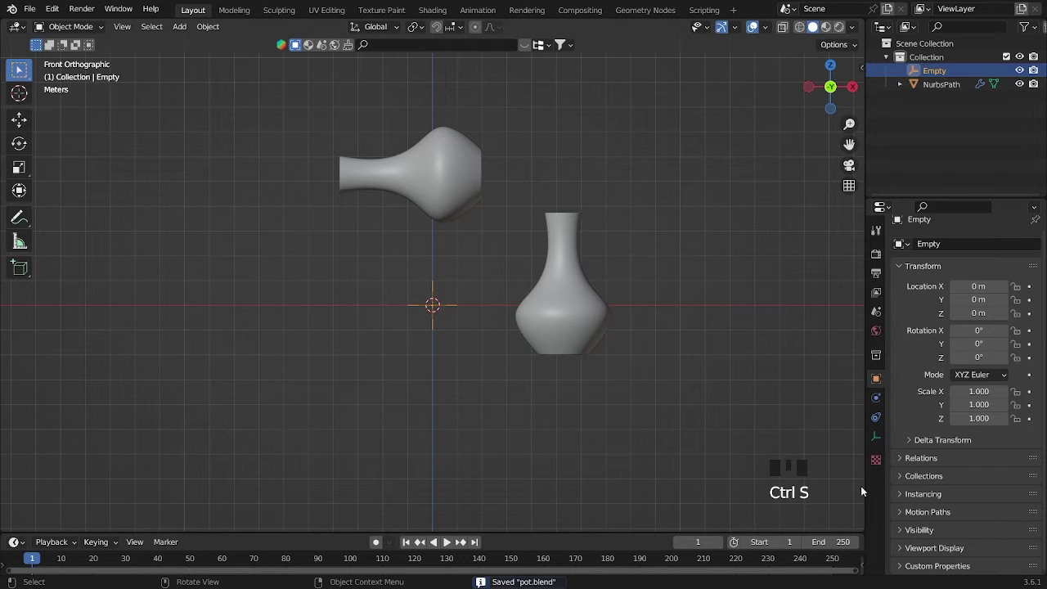
- Set the vase's Array modifier count to 4 and view the ring of copies at an angle
left_click(577, 310)
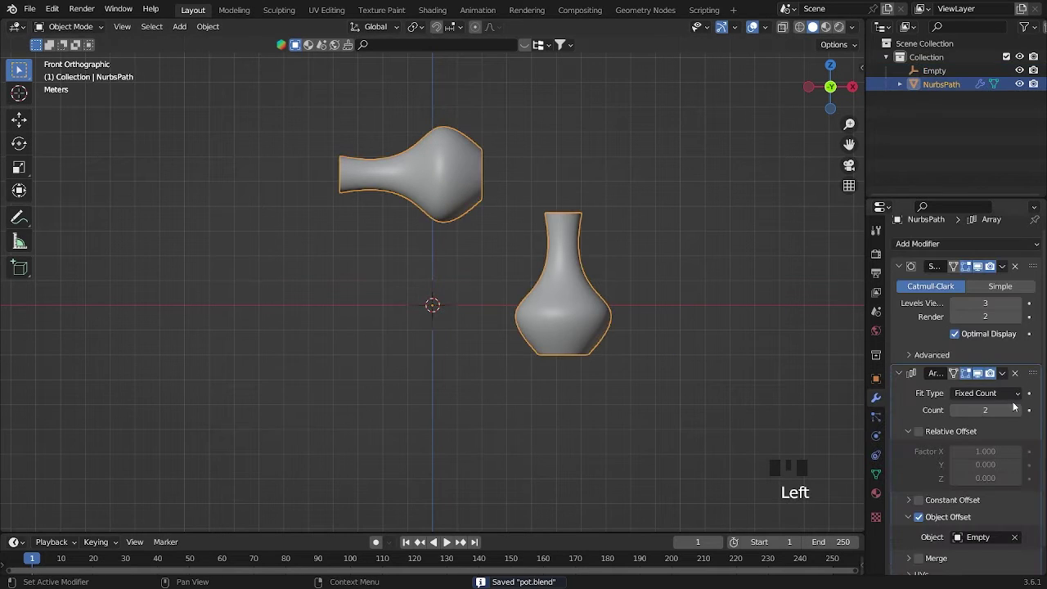
left_click(1019, 411)
left_click(1019, 411)
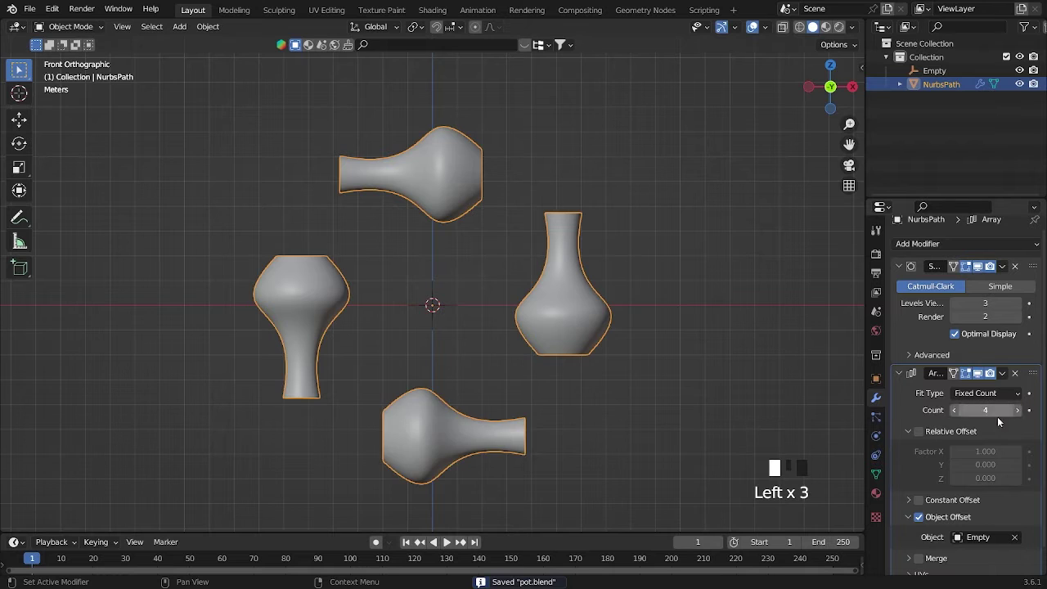
middle_click_drag(695, 328, 540, 330)
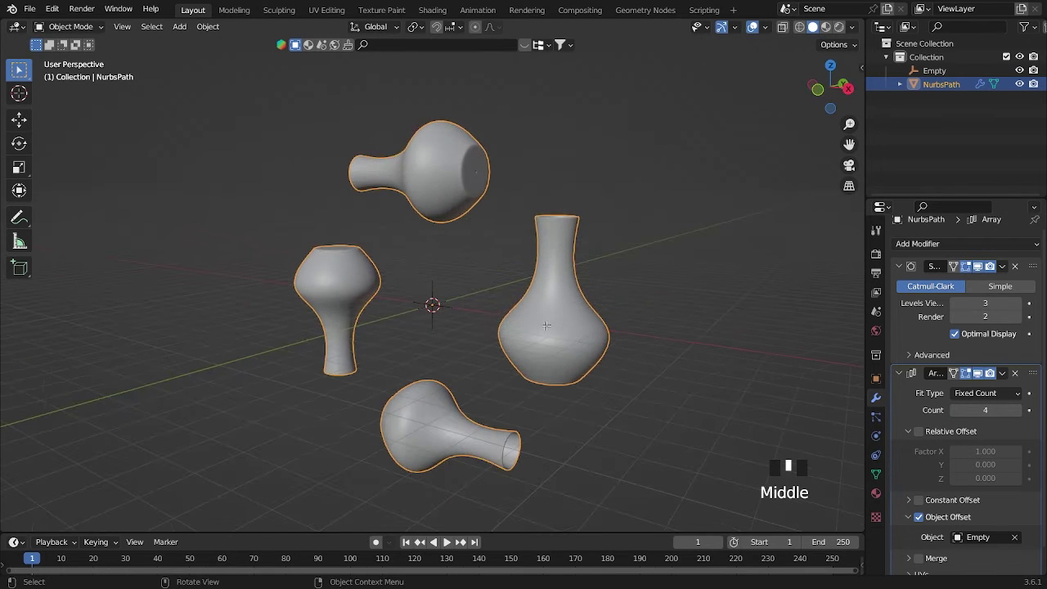
- In front view, move the vase's geometry along the X axis toward the origin to tighten the ring of copies
key("Tab")
key("grave")
key("g")
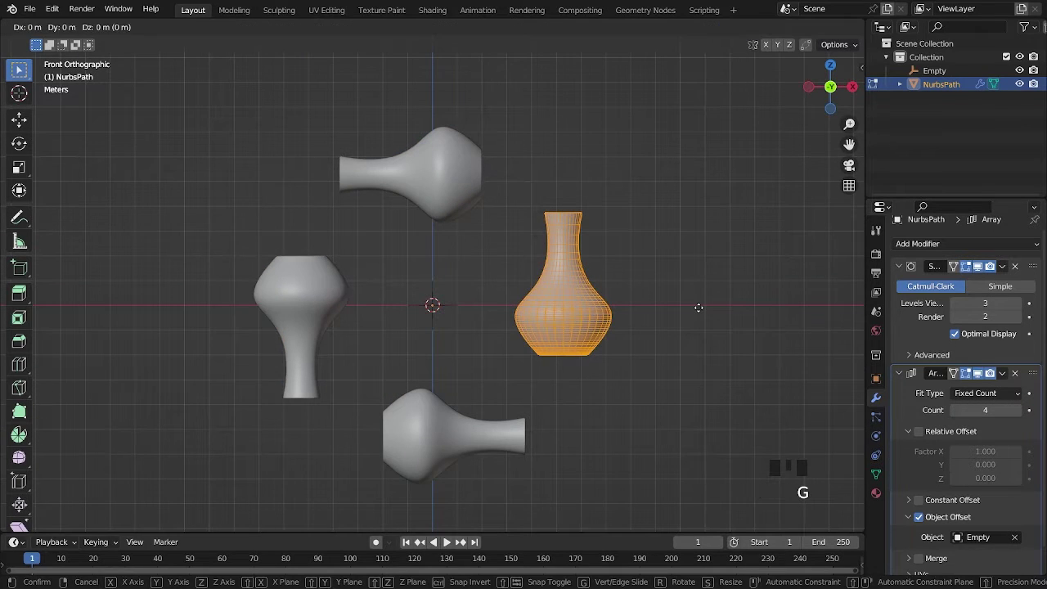
key("x")
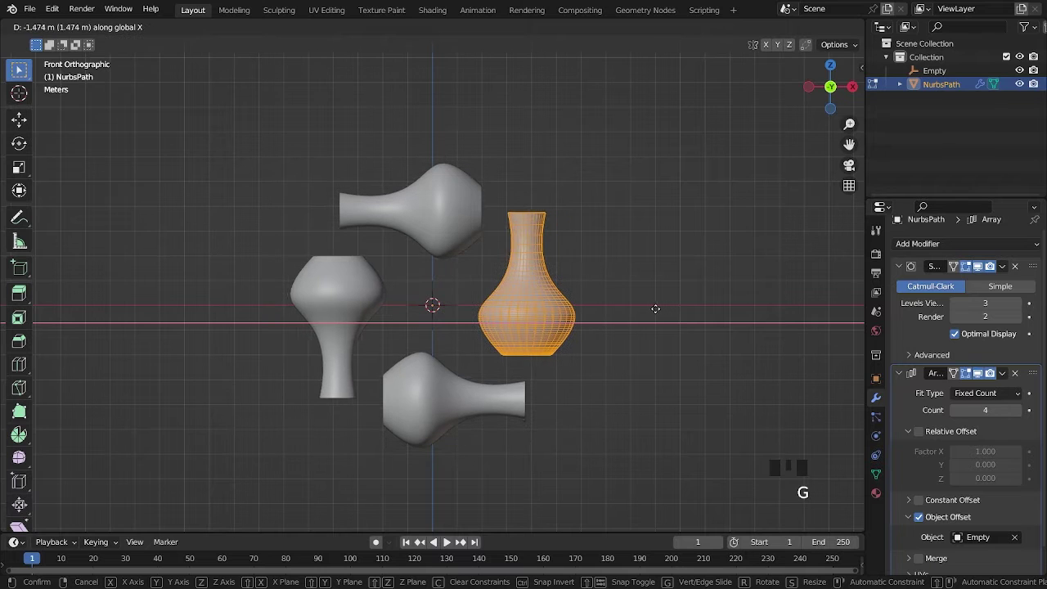
left_click(644, 308)
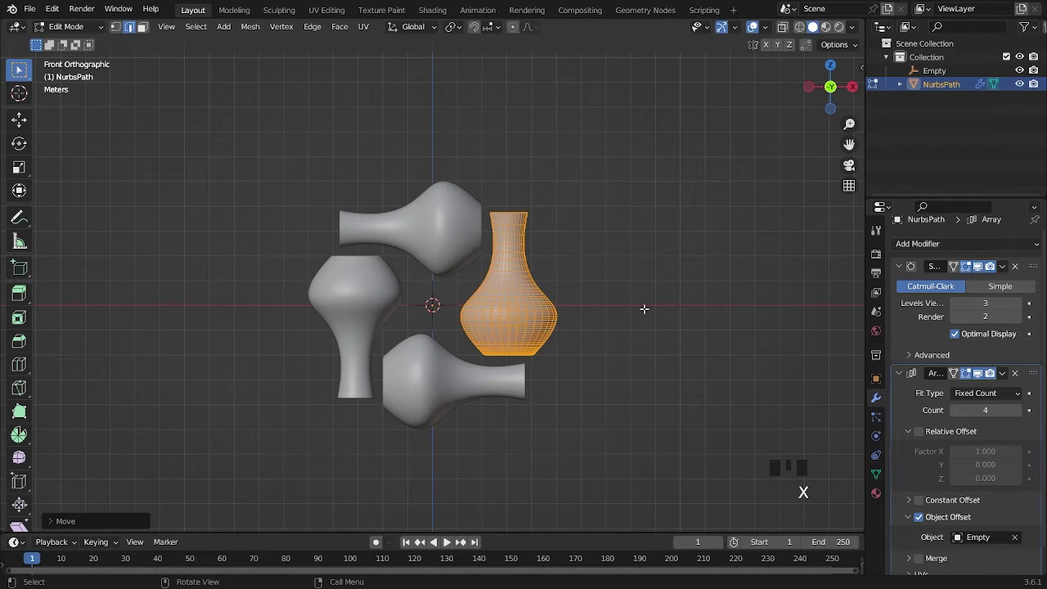
- Rotate the vase's geometry in right view so its neck tilts toward negative Y
key("grave")
key("r")
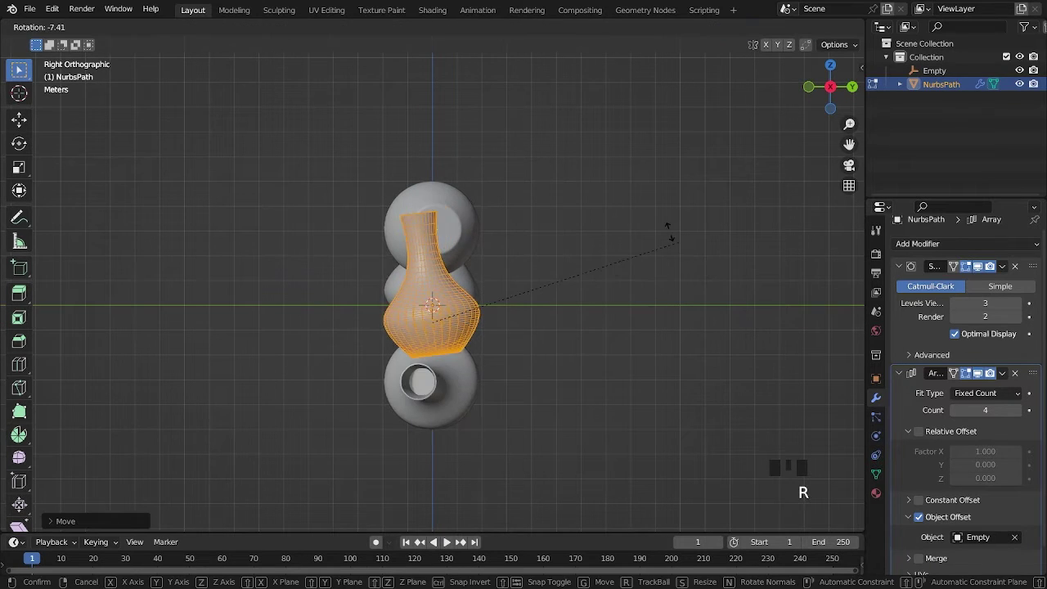
left_click(589, 205)
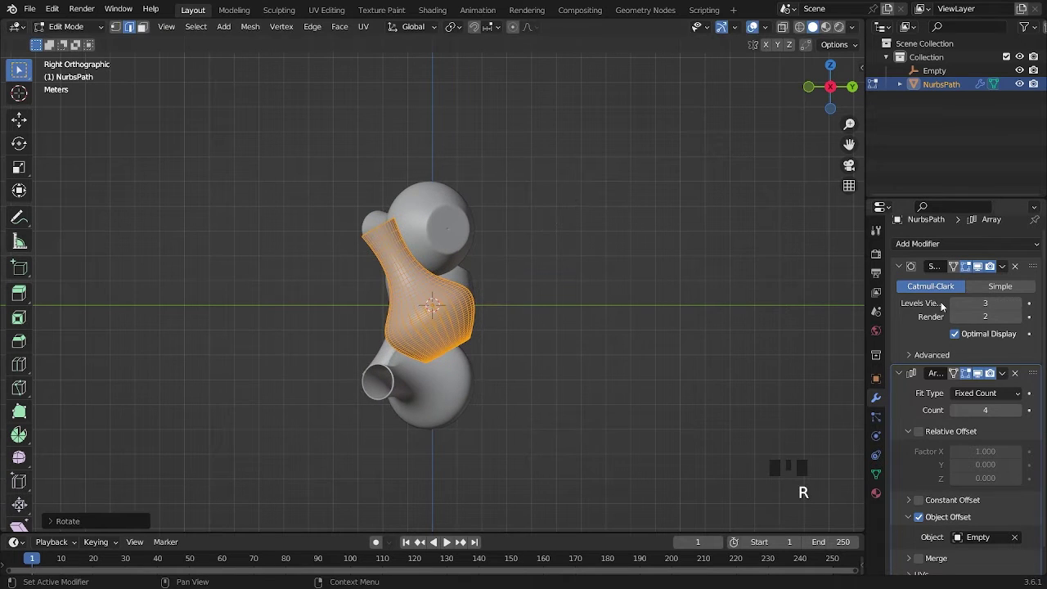
- Lower the Subdivision modifier's viewport level to 1 and tilt the vase's geometry slightly further in right view
left_click(955, 302)
left_click(955, 303)
left_click(955, 302)
key("r")
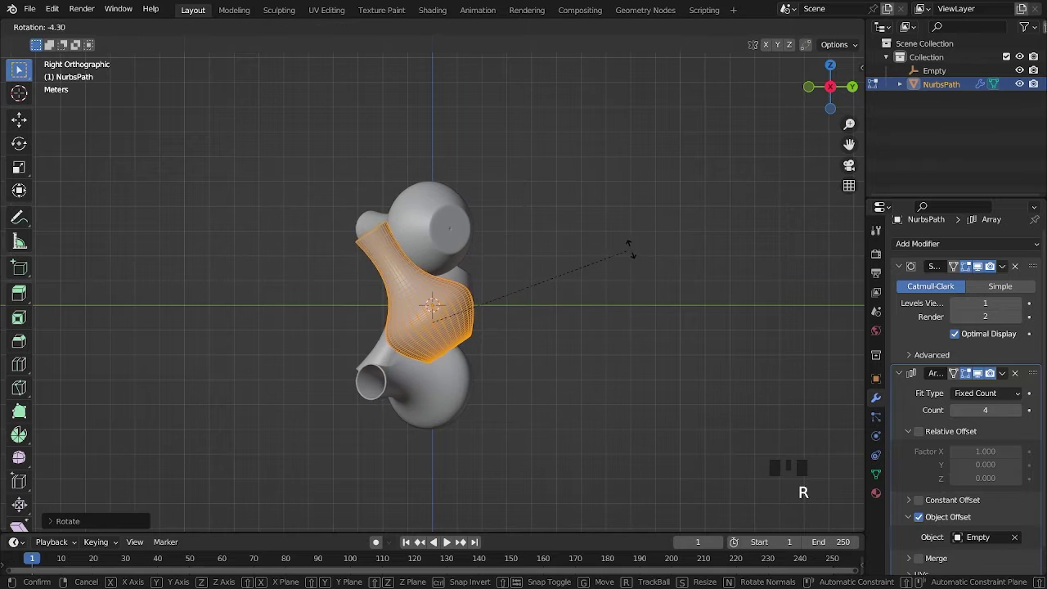
left_click(650, 261)
- Rotate the vase's geometry in front view so its neck leans inward toward the middle of the ring
middle_click_drag(649, 261, 550, 267)
key("grave")
key("grave")
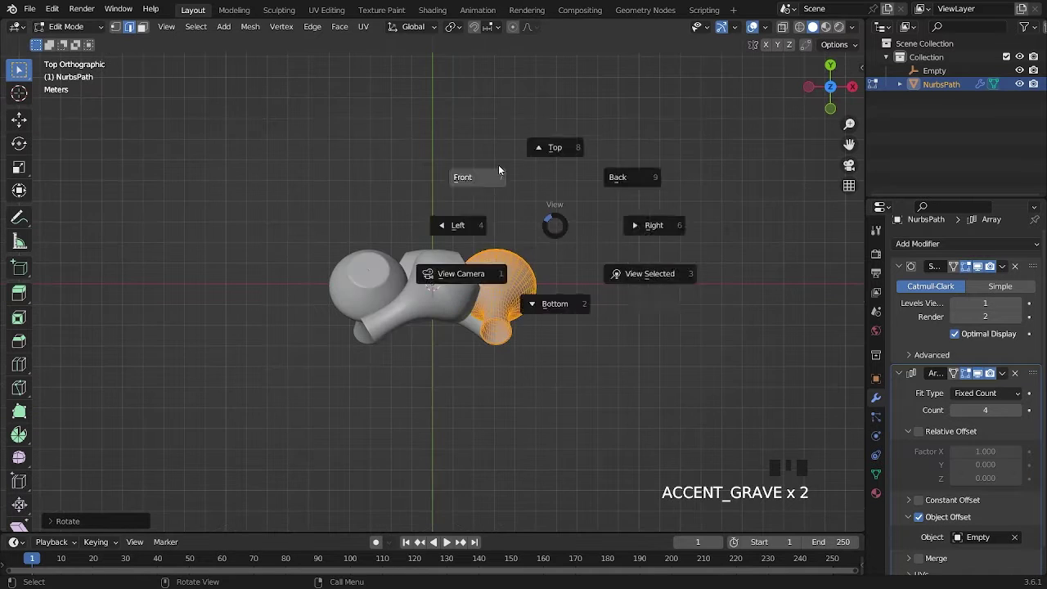
key("r")
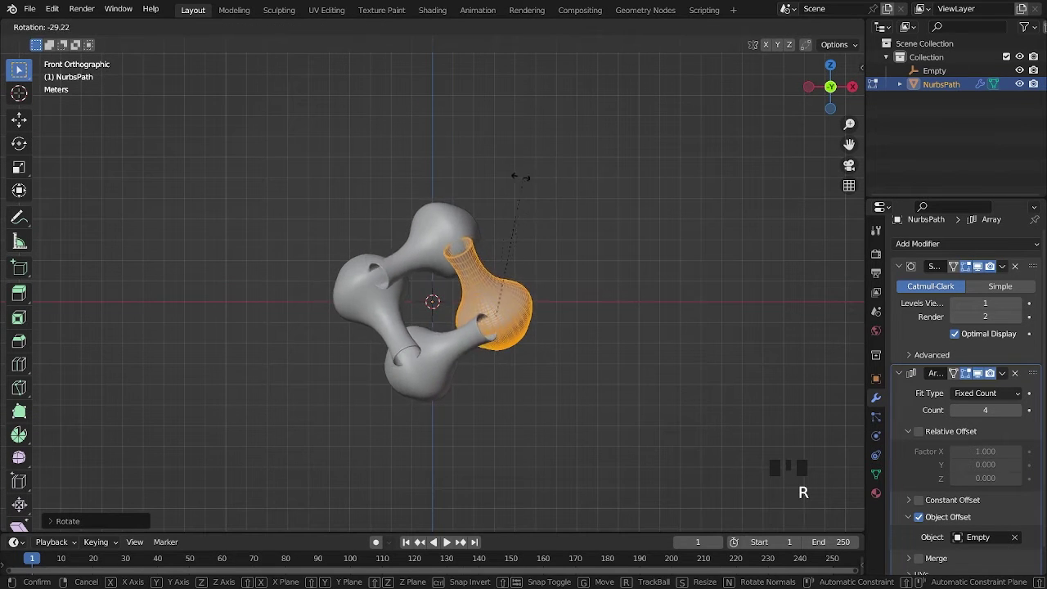
left_click(494, 187)
- Rotate the vase's geometry slightly in top view to adjust the direction of its neck
key("grave")
key("grave")
key("grave")
key("r")
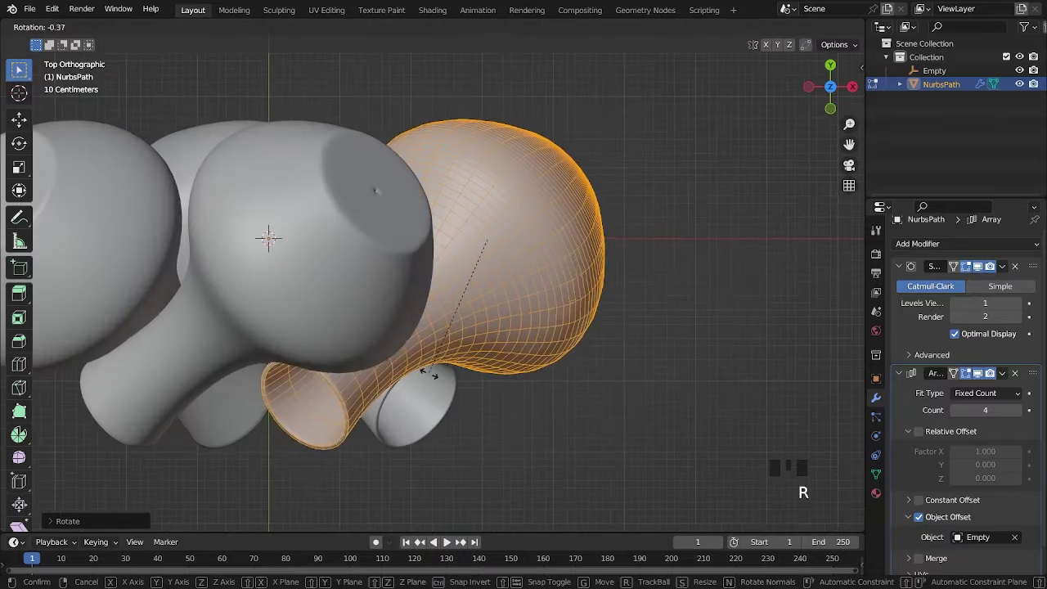
left_click(437, 381)
- Rotate the vase's geometry in front view to tilt its neck further, and return to Object Mode
scroll(431, 234, "up", 2)
middle_click_drag(437, 381, 477, 203)
scroll(430, 234, "down", 4)
key("grave")
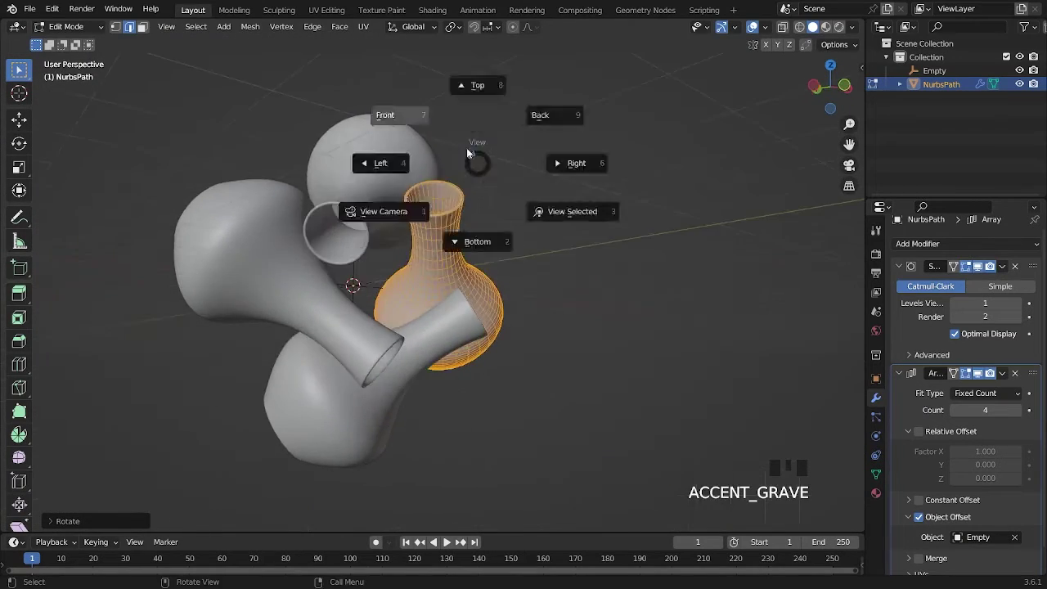
left_click(499, 168)
key("r")
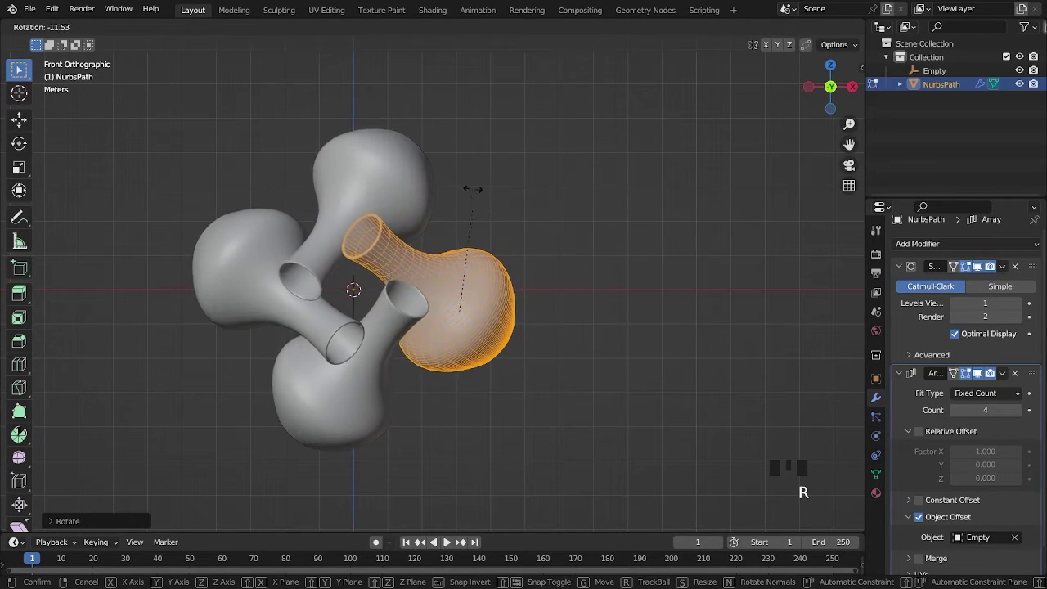
left_click(478, 185)
middle_click_drag(478, 185, 393, 250)
key("Tab")
middle_click_drag(486, 253, 511, 233)
- View the vase ring from the front, save the file and deselect everything
key("grave")
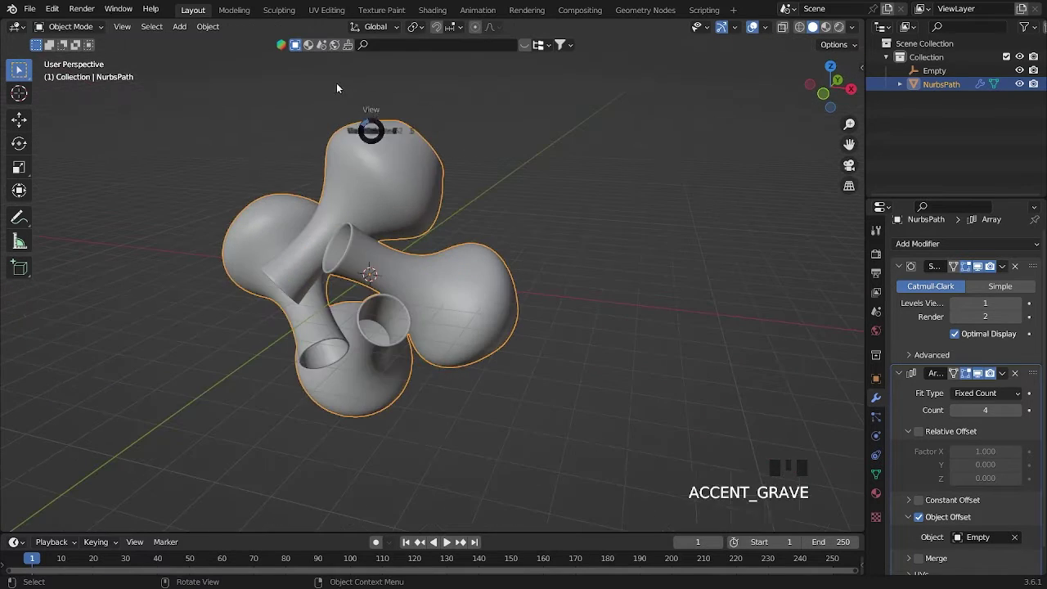
scroll(543, 276, "up", 3)
key("ctrl+s")
left_click(576, 257)
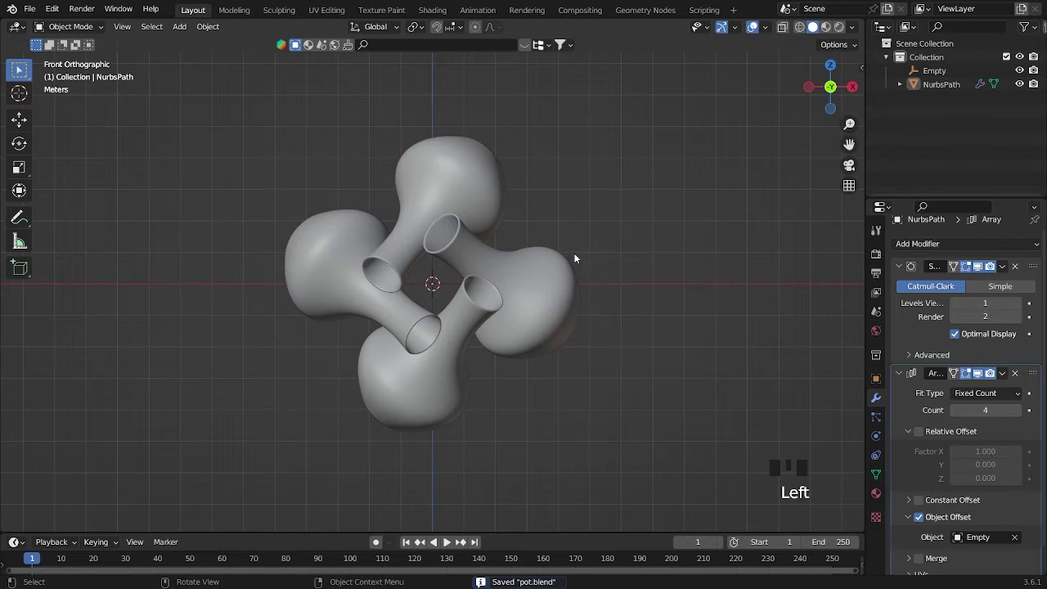
- Add an ico sphere with 4 subdivisions at the centre of the vase ring
scroll(581, 245, "up", 4)
left_click(595, 202)
scroll(452, 296, "up", 2)
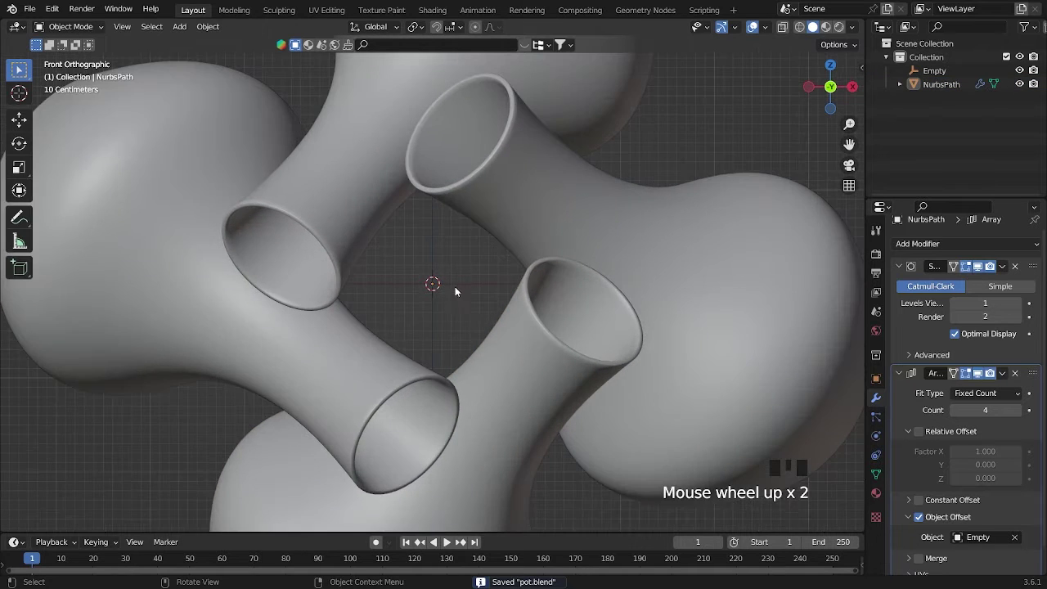
scroll(457, 296, "down", 2)
key("shift+a")
mouse_move(410, 148)
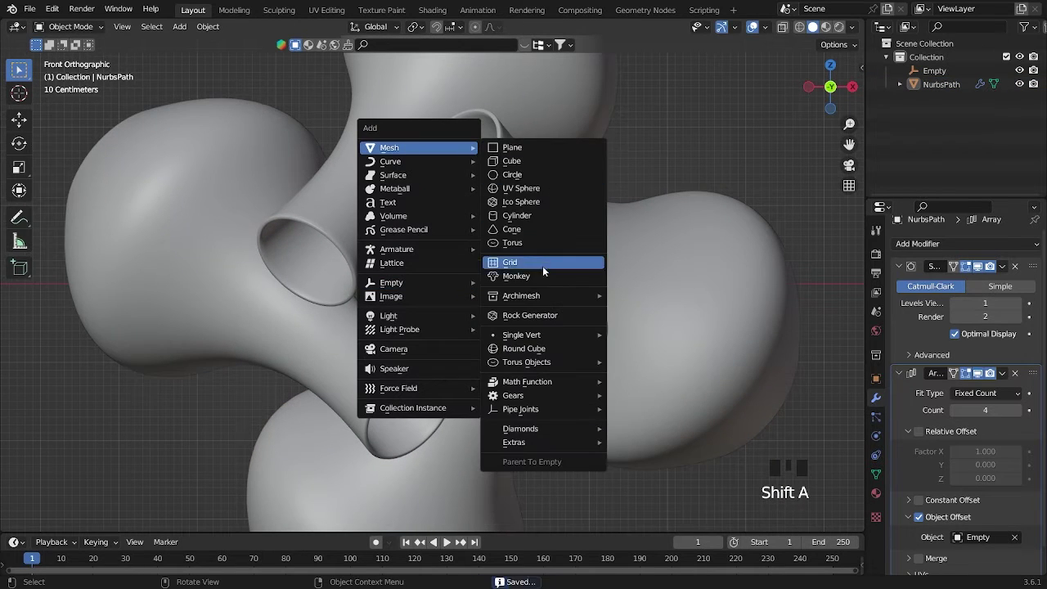
left_click(543, 204)
left_click(130, 522)
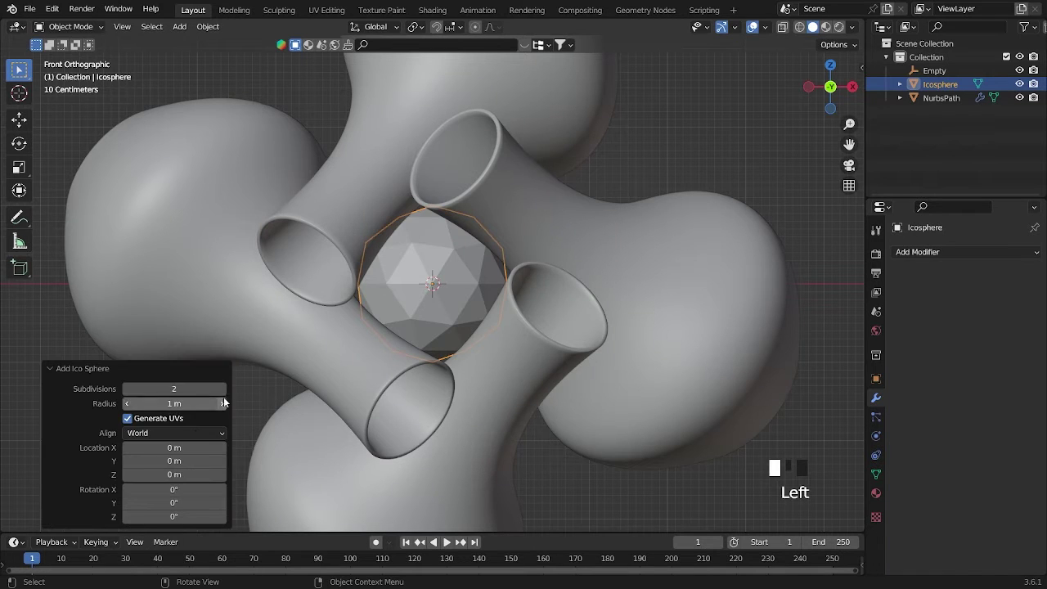
left_click(222, 390)
left_click(222, 390)
- Shade the ico sphere auto smooth and scale it down to fit the gap between the vase necks
right_click(416, 295)
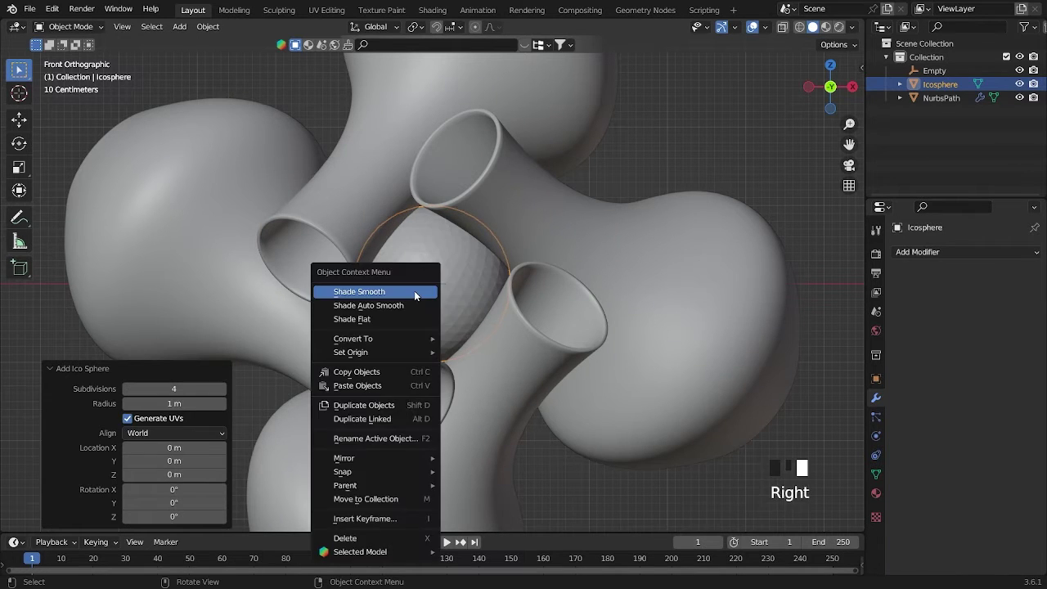
left_click(412, 305)
key("s")
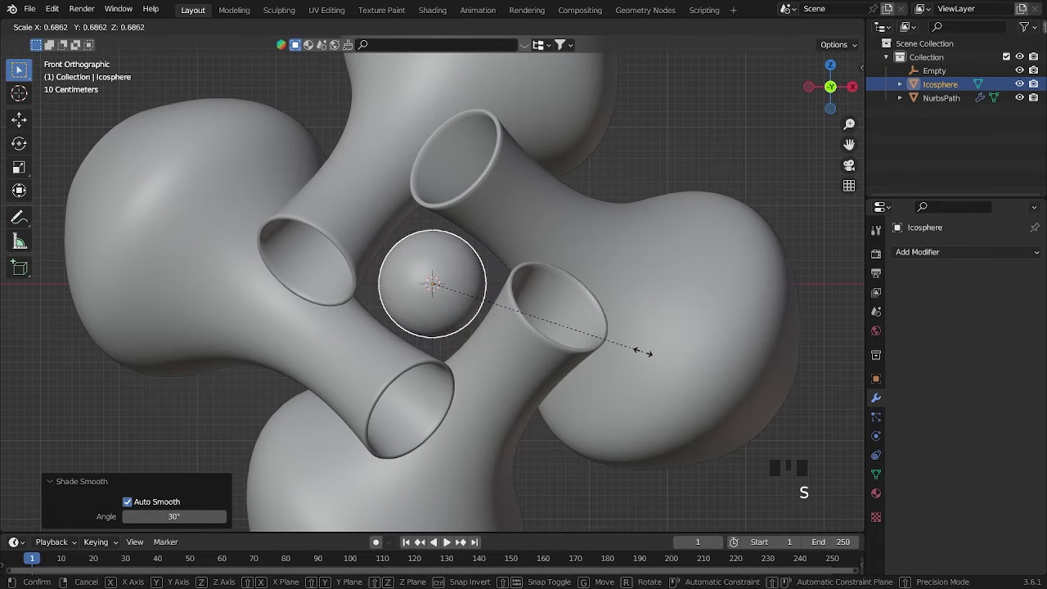
left_click(665, 351)
scroll(655, 350, "up", 2)
key("s")
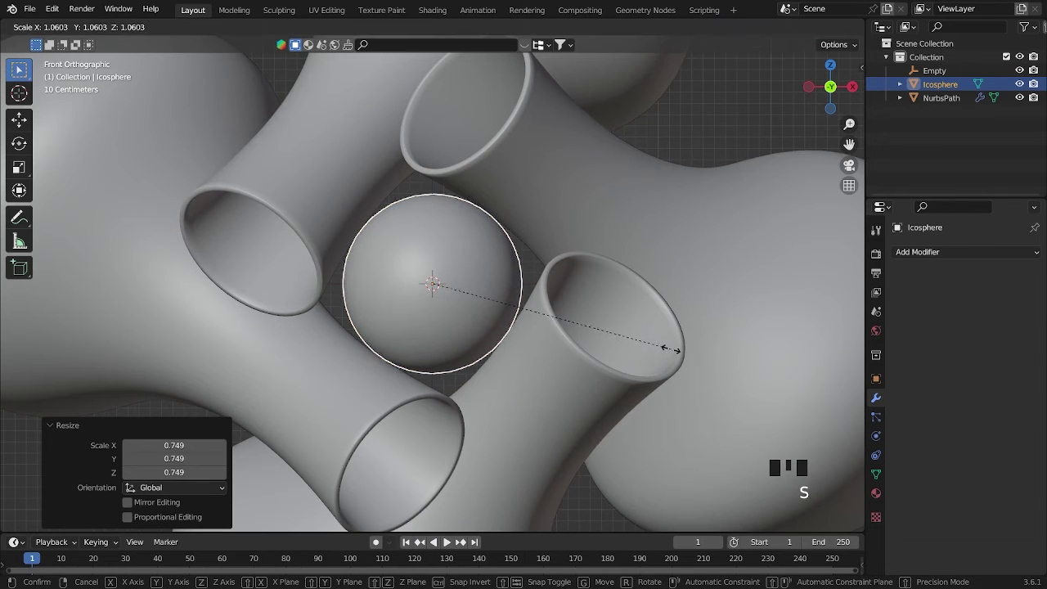
left_click(672, 353)
- Move the sphere about -2.05 m along Y toward the vase mouths, and deselect it in front view
middle_click_drag(671, 352, 539, 292)
scroll(646, 372, "down", 2)
key("g")
key("y")
left_click(753, 350)
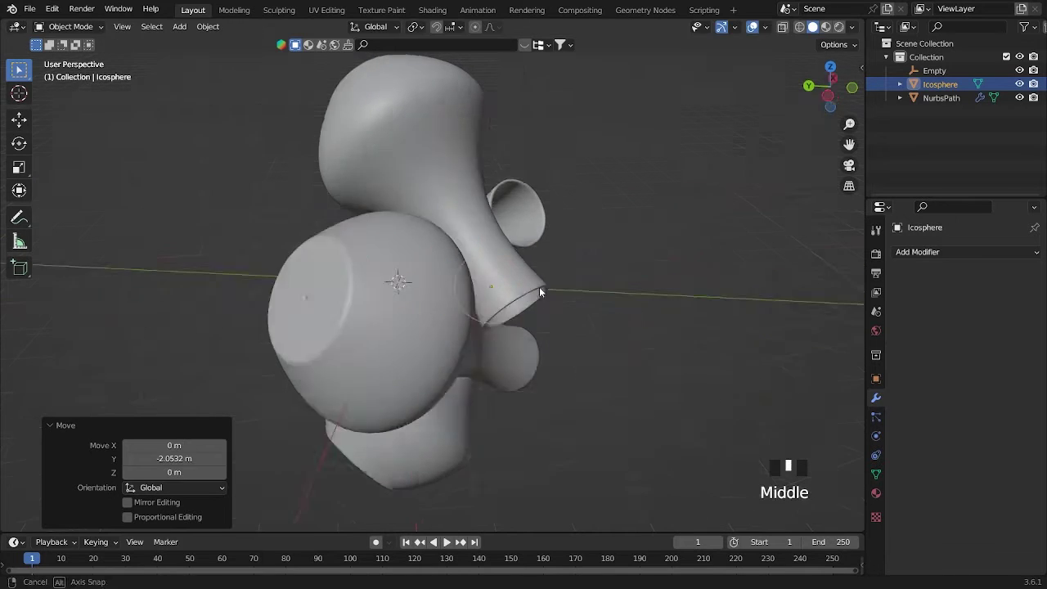
key("grave")
scroll(607, 322, "down", 5)
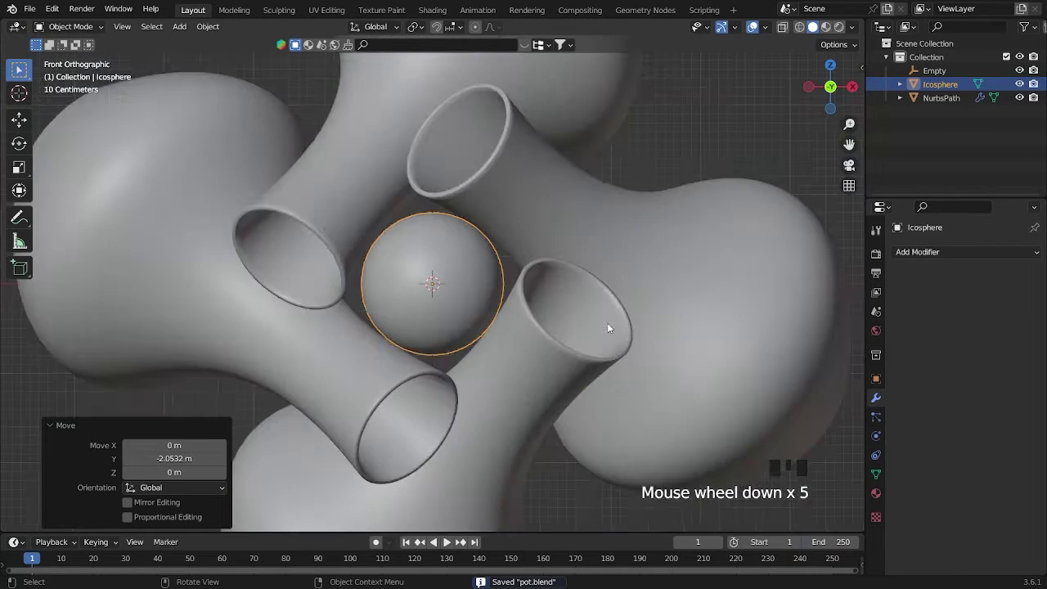
left_click(638, 419)
- Add a camera and align it to the current front view with the whole vase ring in frame
scroll(661, 380, "down", 4)
scroll(638, 351, "up", 2)
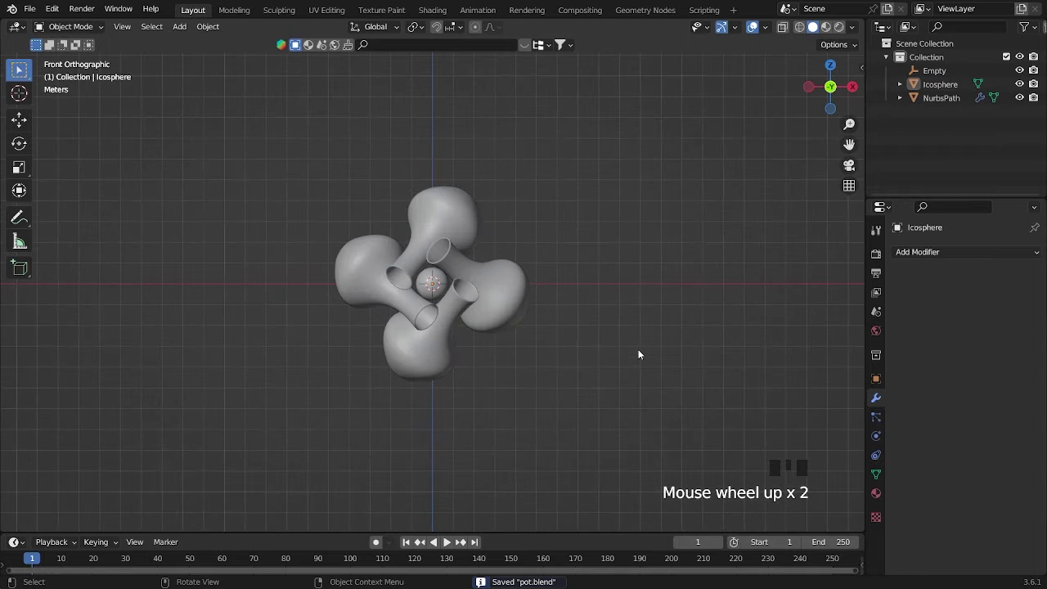
key("shift+a")
mouse_move(602, 494)
left_click(602, 514)
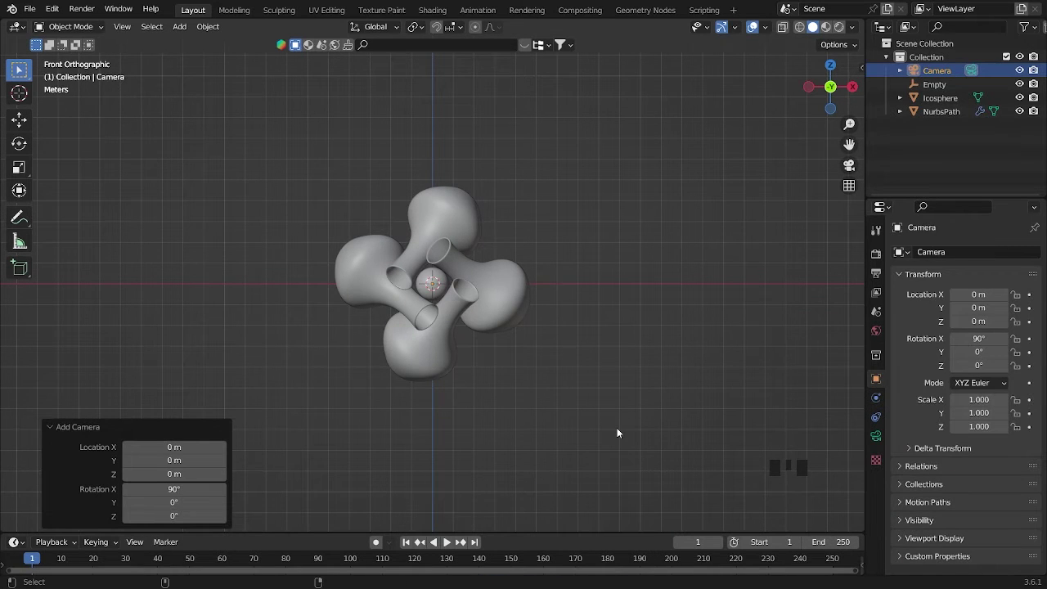
key("ctrl+alt+KP_0")
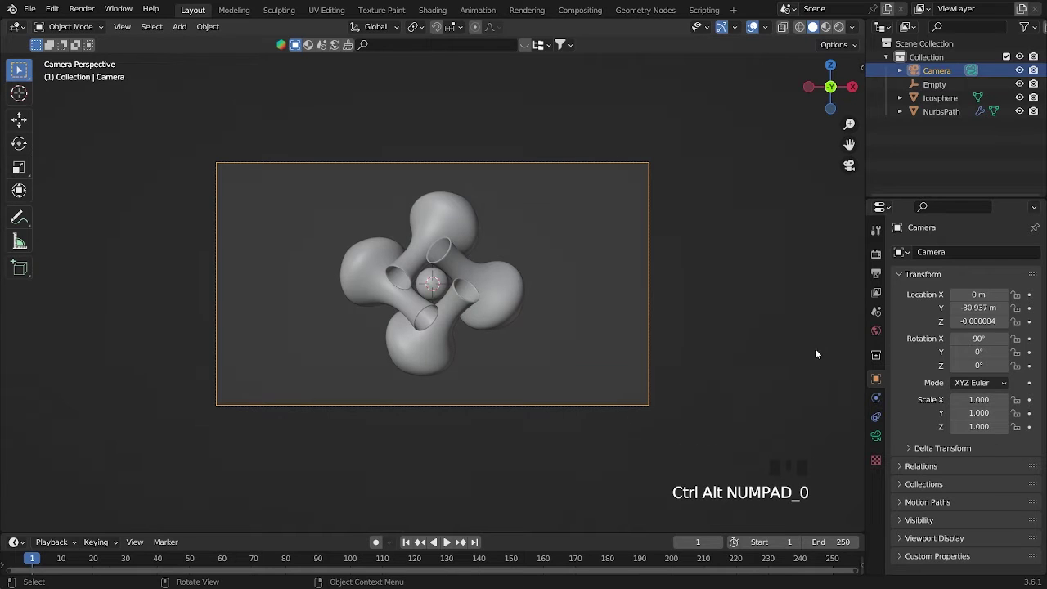
- Set the camera's focal length to 150 mm and deselect the camera
left_click(876, 436)
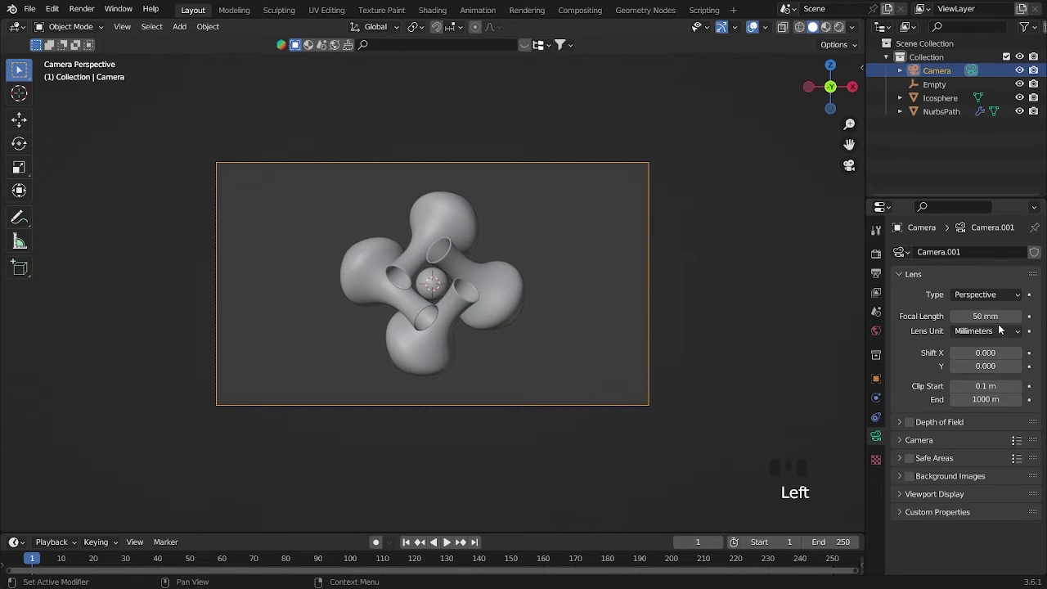
left_click(1002, 318)
key("BackSpace")
type("15")
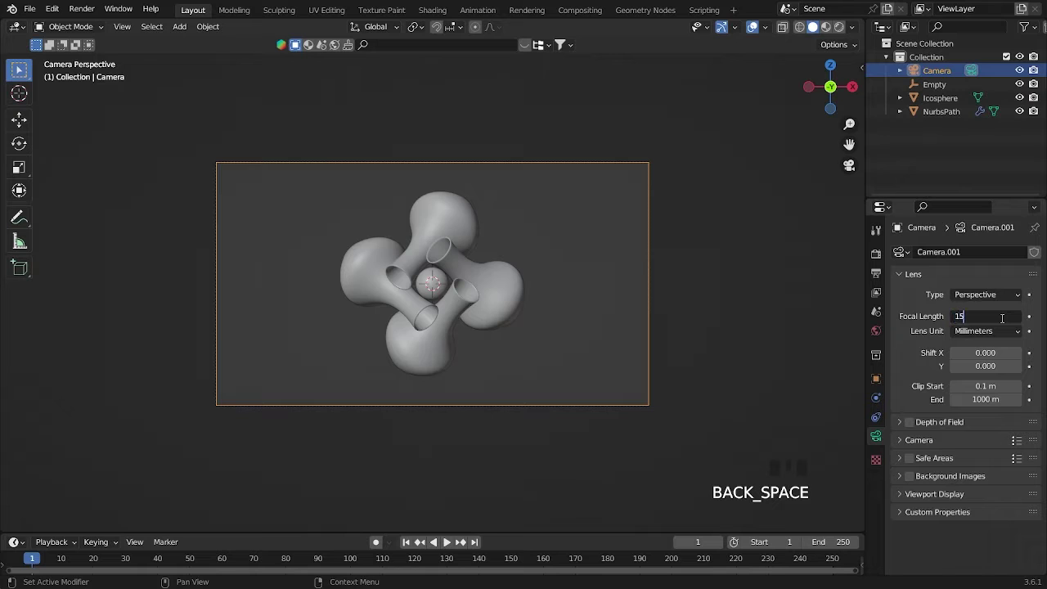
type("0")
key("Return")
left_click(797, 296)
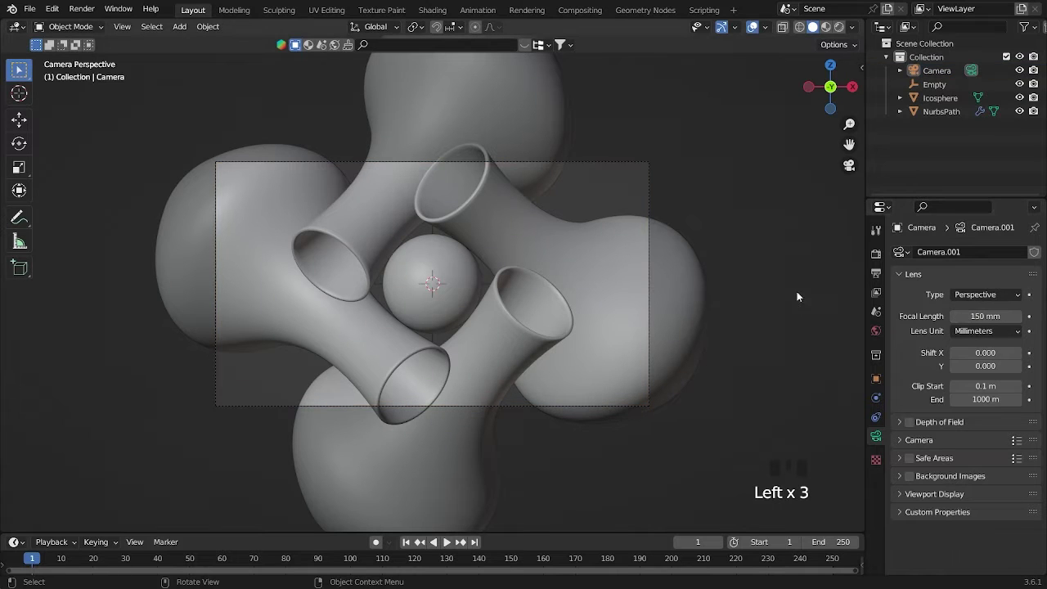
- Switch the viewport to rendered shading, save the file, and set the render engine to Cycles on GPU Compute
left_click(839, 27)
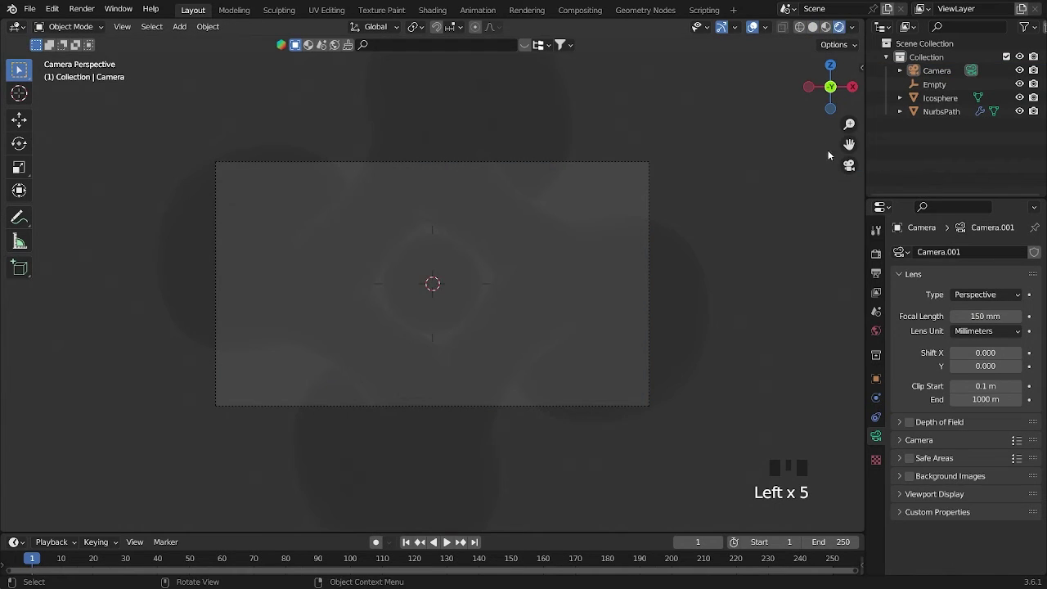
key("ctrl+s")
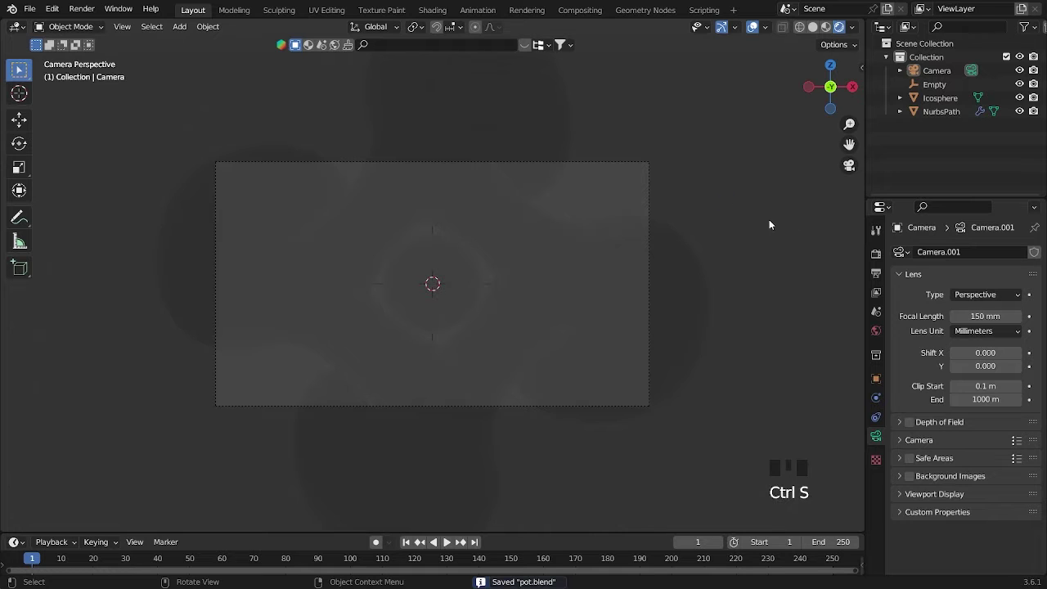
left_click(876, 255)
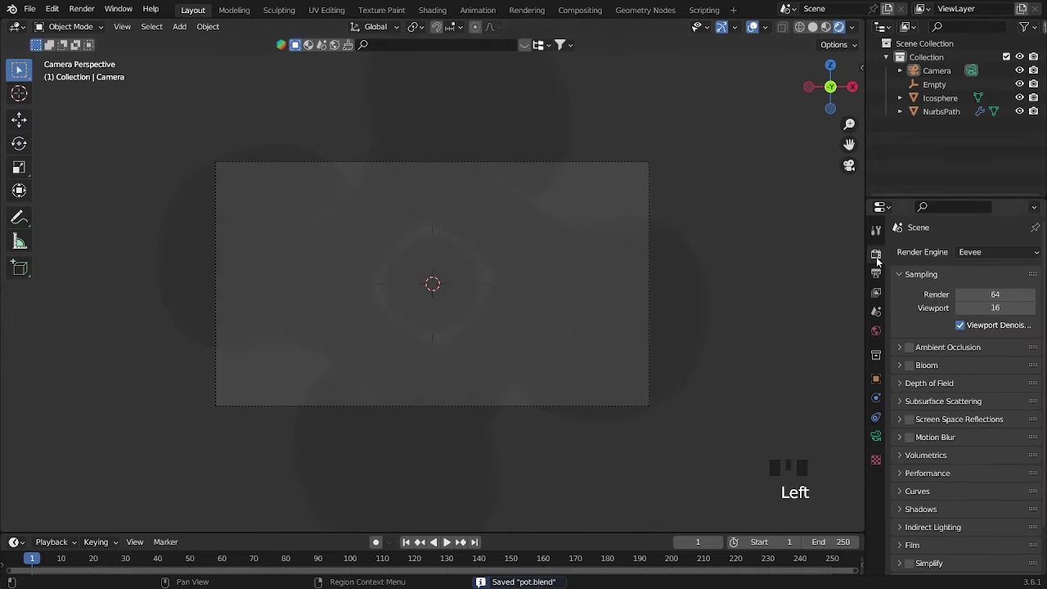
left_click(969, 255)
left_click(977, 297)
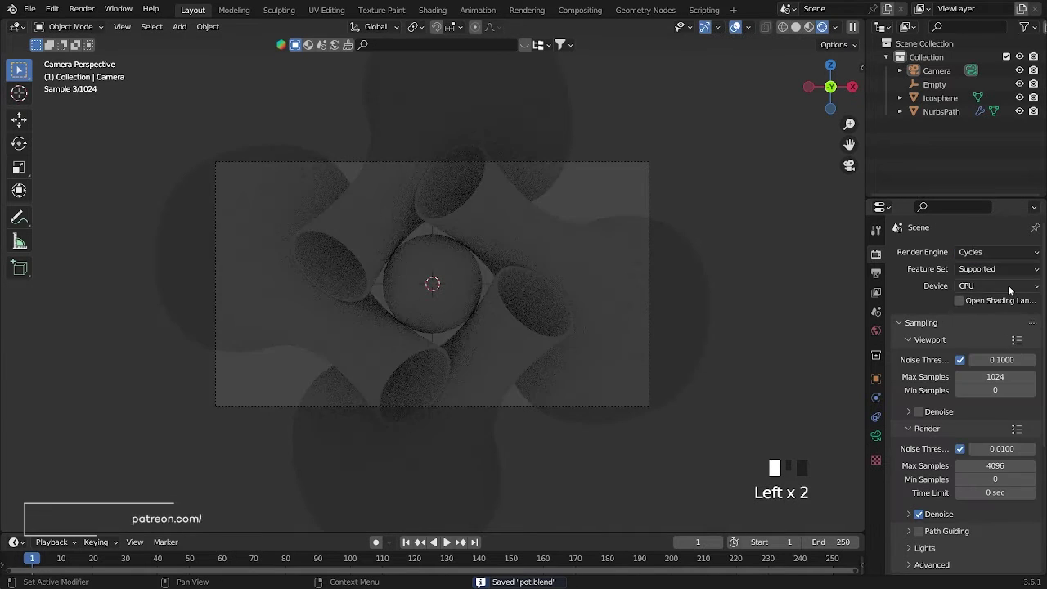
left_click_drag(1009, 289, 1006, 316)
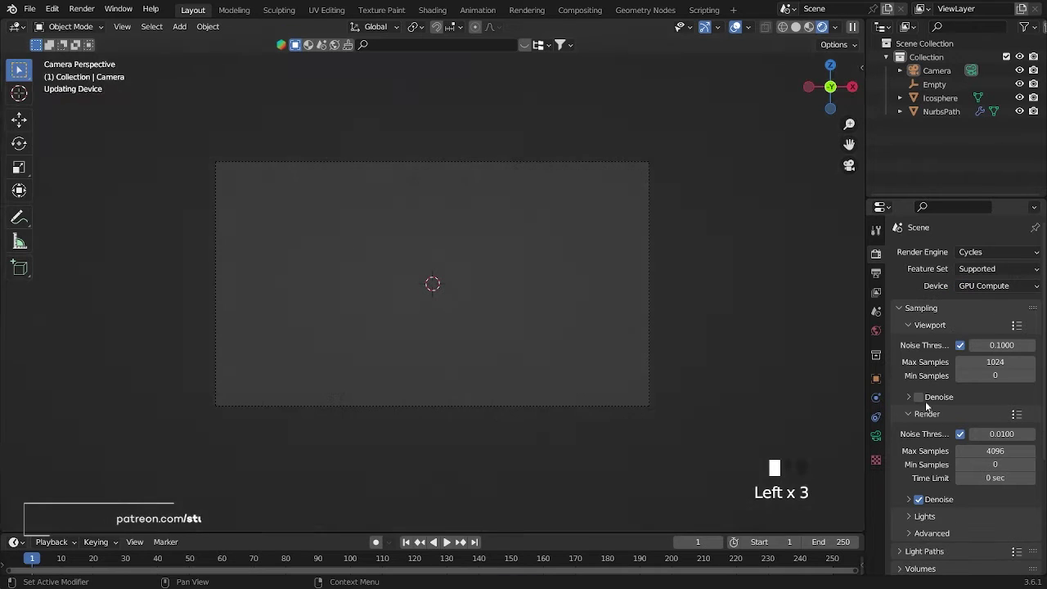
- Set the viewport's maximum samples to 10 and save the file
left_click(994, 363)
type("0")
key("Return")
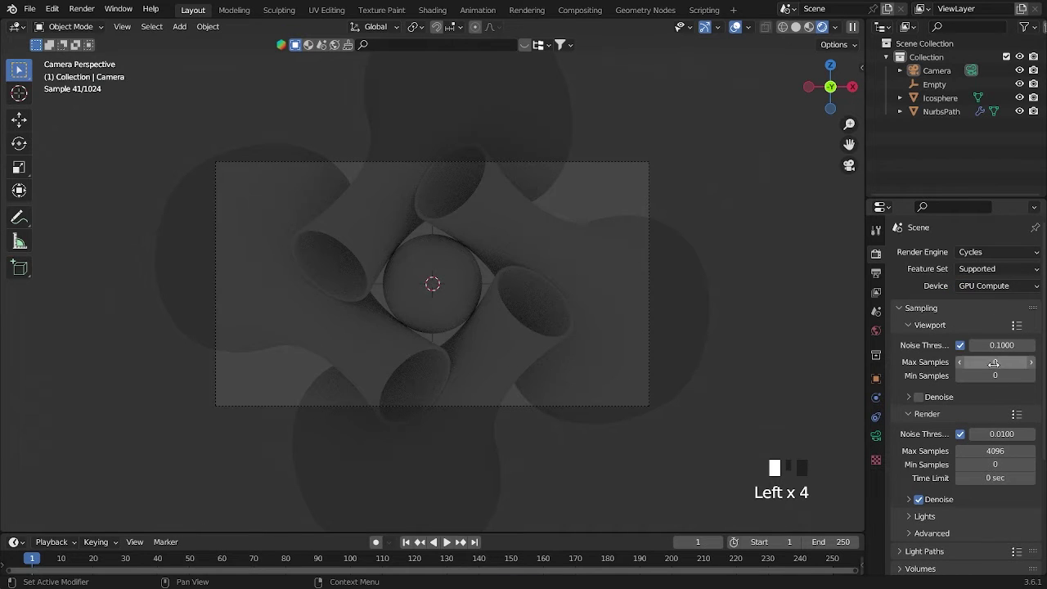
left_click(993, 362)
type("1")
key("Return")
left_click(991, 362)
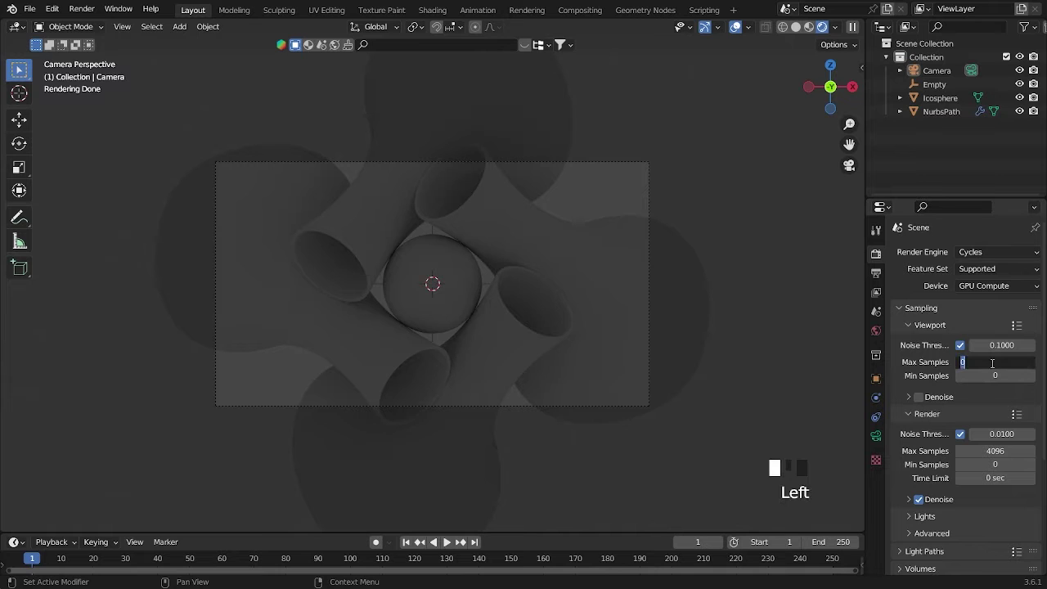
key("Return")
key("ctrl+s")
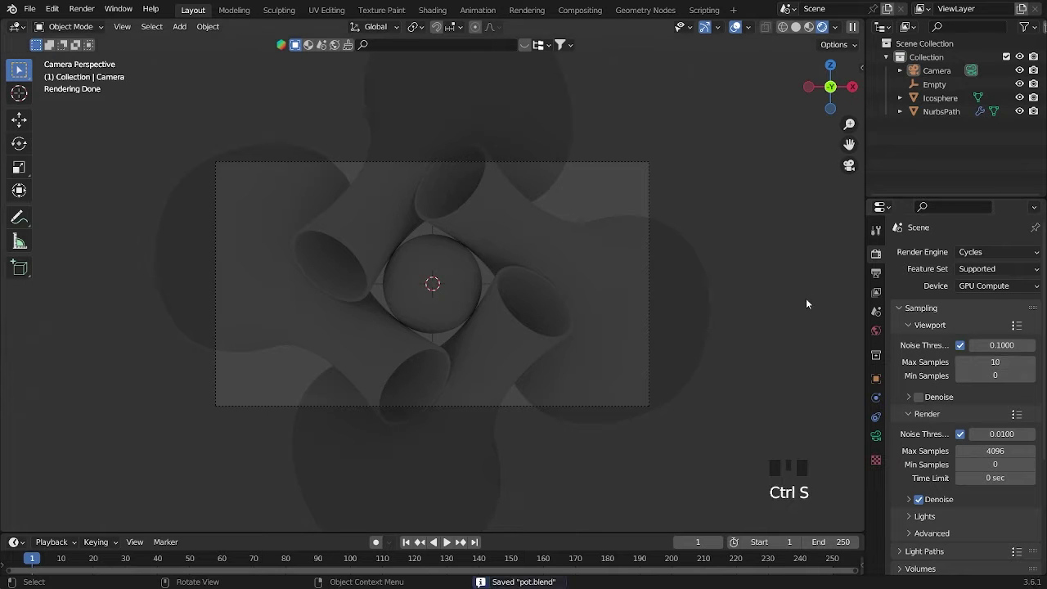
- Split the 3D viewport vertically into two side-by-side views
scroll(780, 212, "up", 1)
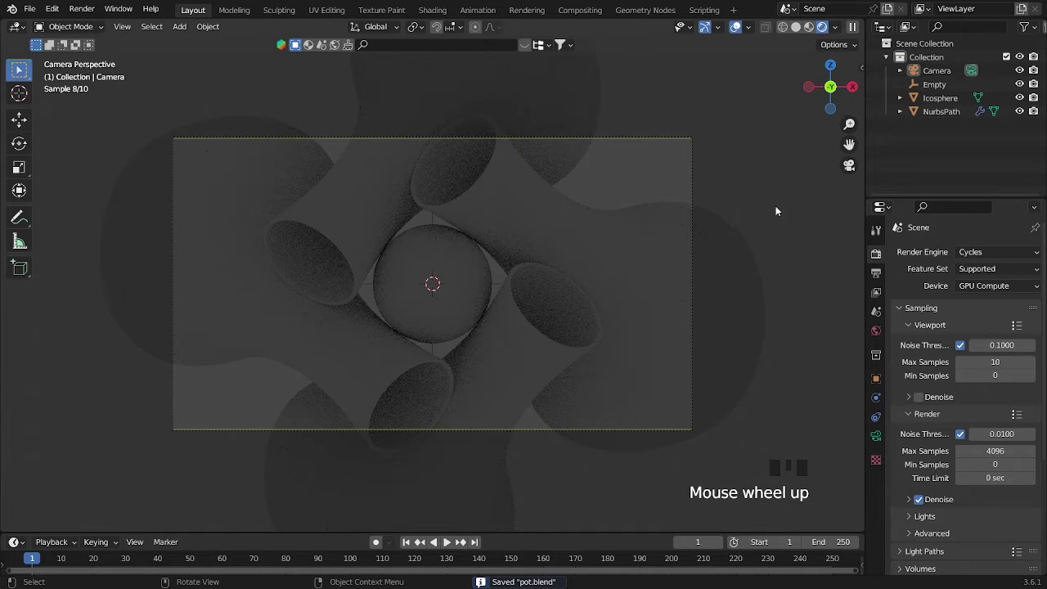
scroll(688, 197, "down", 2)
left_click(933, 316)
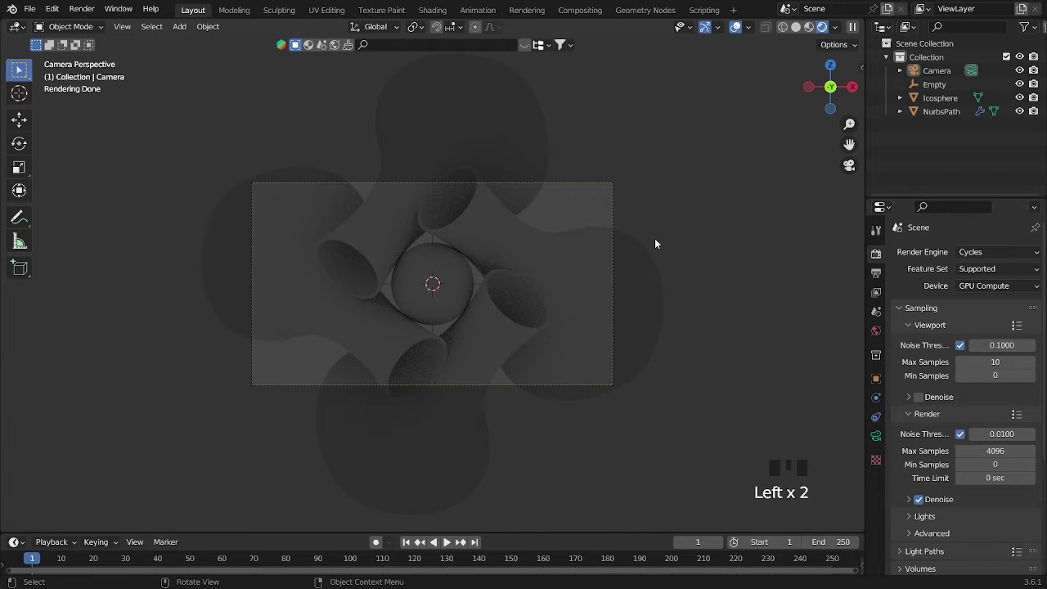
right_click(865, 341)
left_click(856, 341)
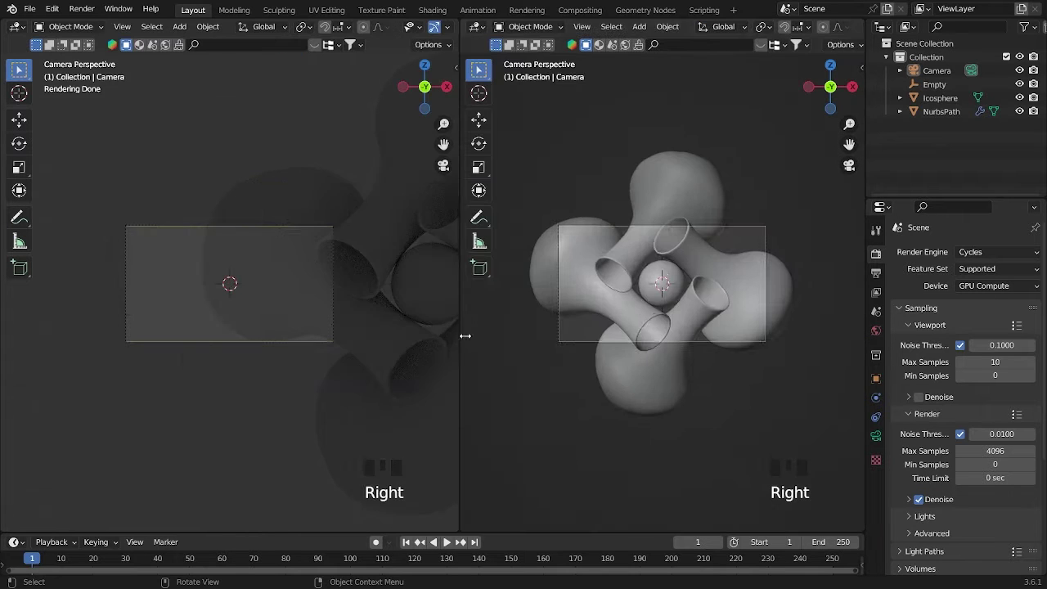
- Take one viewport out of camera view with solid shading, and show the camera viewport in rendered shading
scroll(482, 332, "down", 2)
middle_click_drag(325, 311, 373, 337)
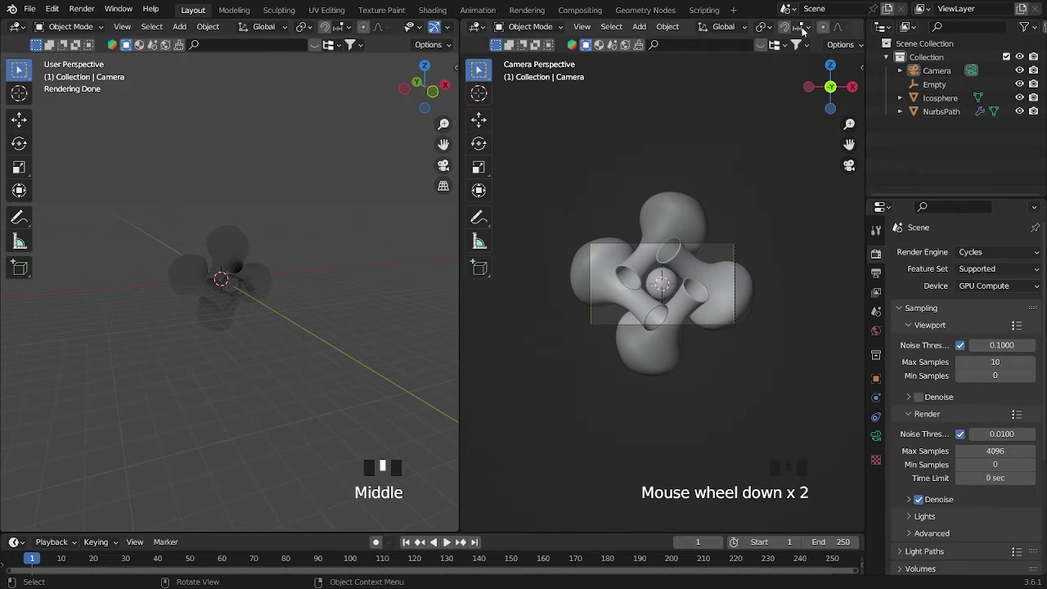
scroll(804, 30, "down", 13)
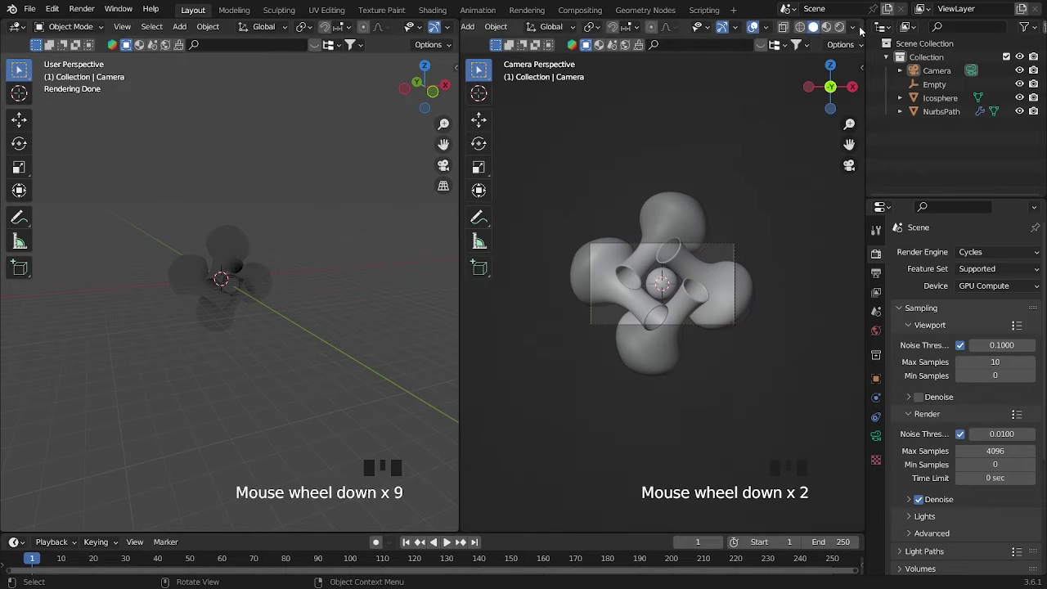
left_click(839, 27)
scroll(424, 31, "down", 5)
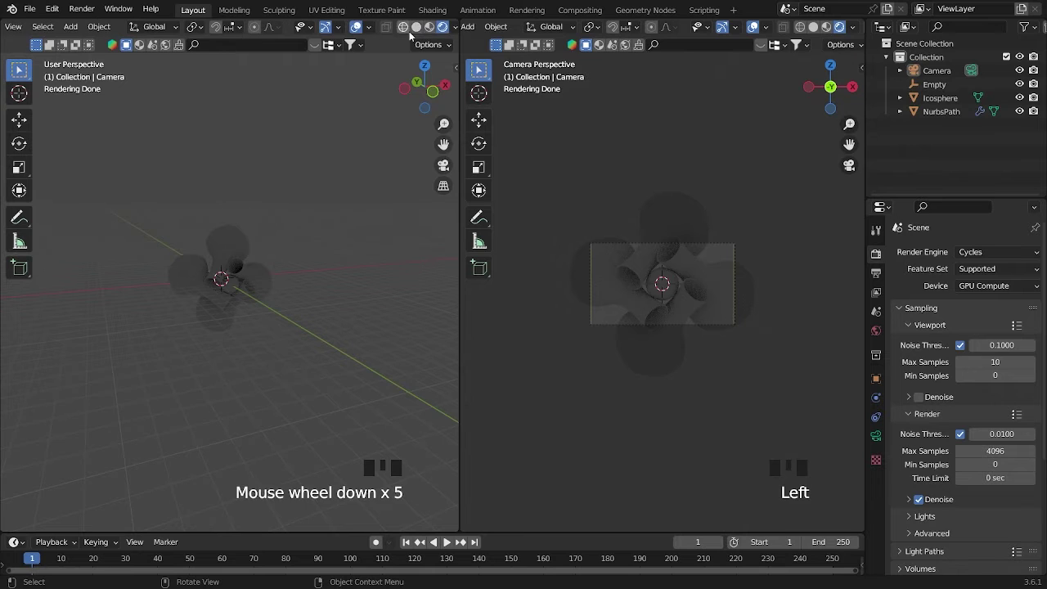
left_click(416, 26)
- Add an area light to the scene from the front orthographic view
key("grave")
left_click(262, 137)
key("shift+a")
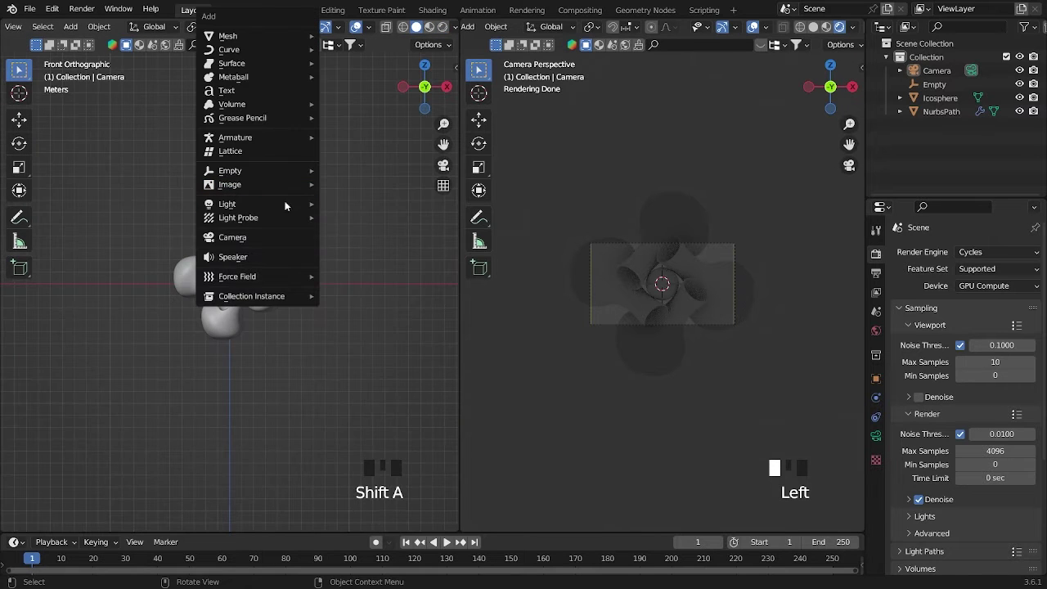
mouse_move(288, 205)
left_click(347, 246)
scroll(315, 287, "up", 2)
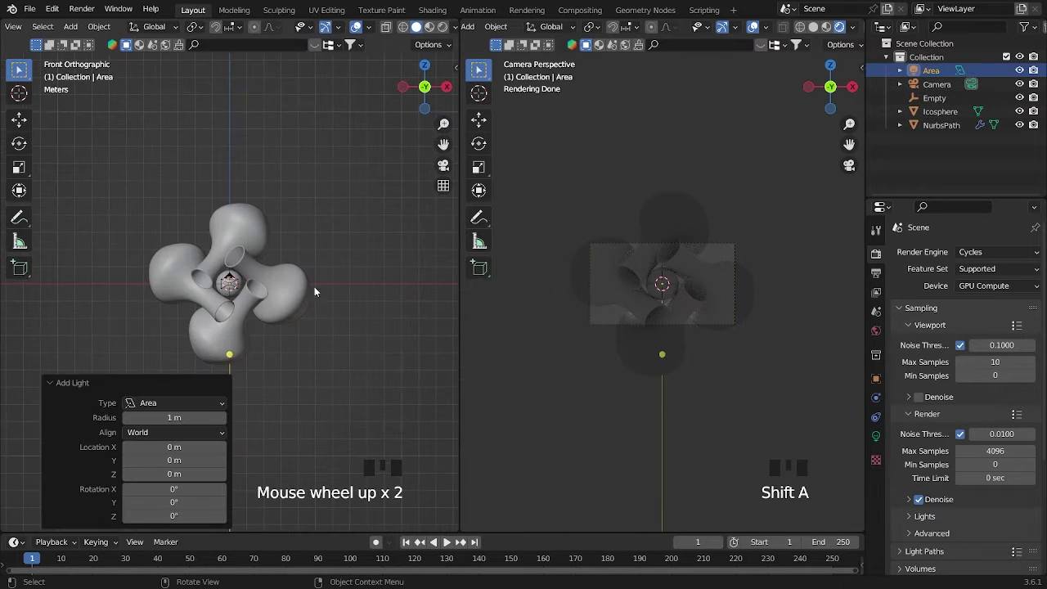
- Move the area light about 5.4 m in X and 10 m up in Z, and scale it up about 19.8 times
scroll(305, 307, "down", 2)
key("g")
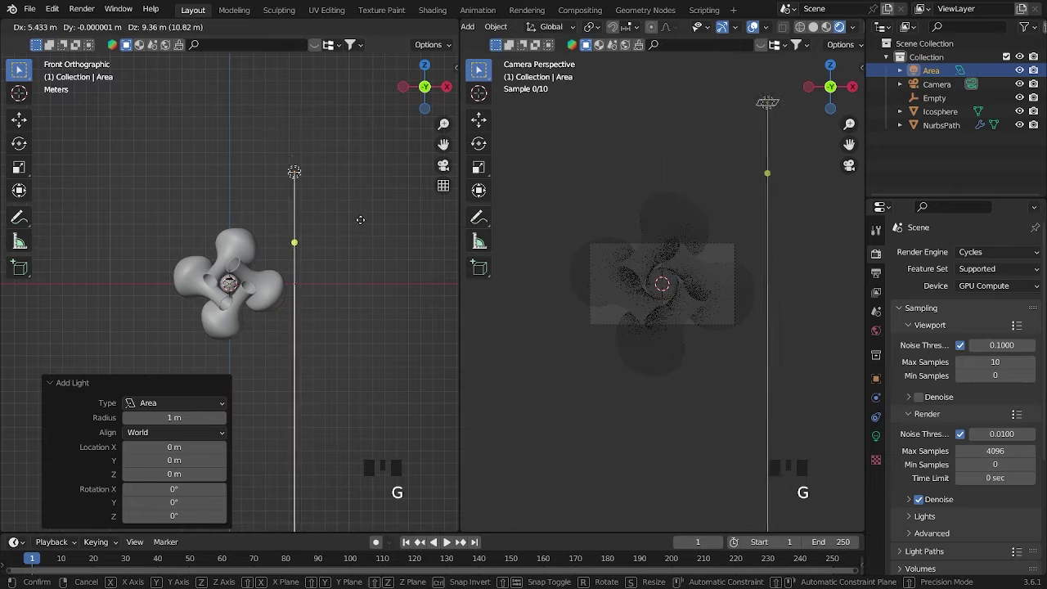
left_click(360, 215)
key("s")
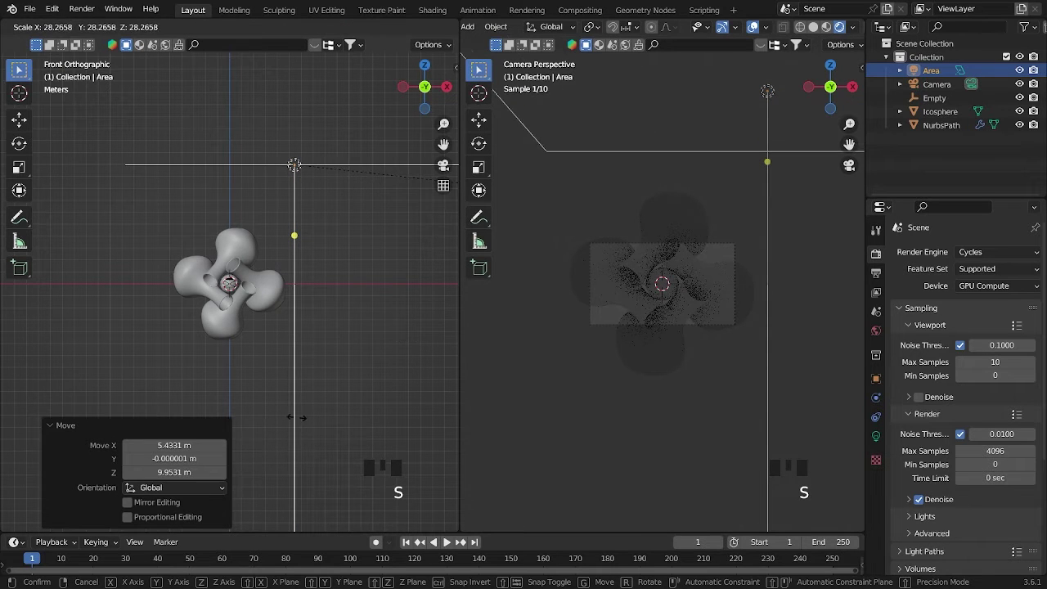
left_click(77, 215)
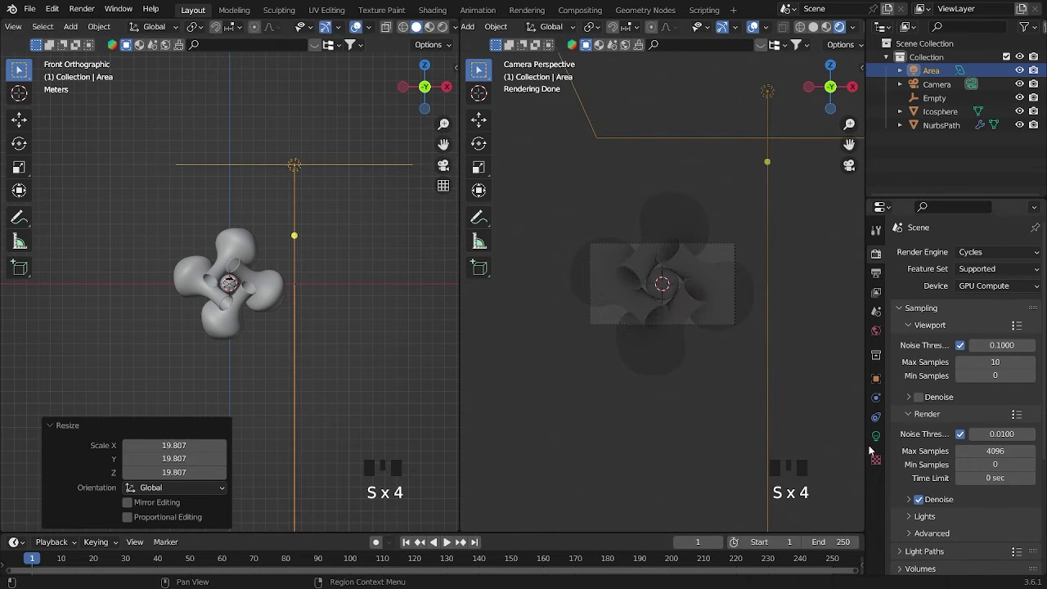
- Set the area light's power to 100000 W
left_click(876, 437)
left_click(993, 345)
key("BackSpace")
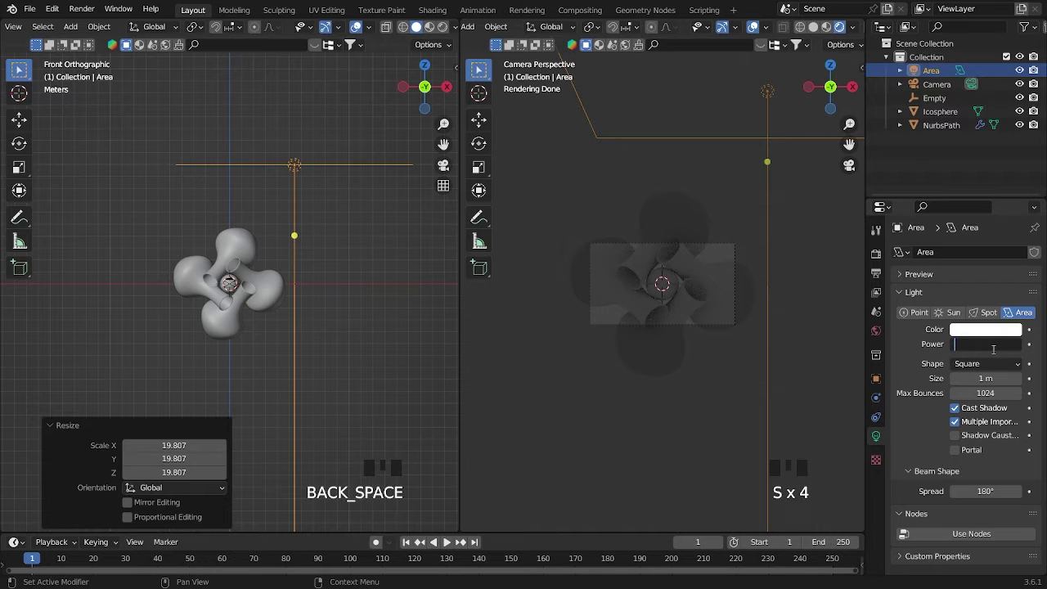
type("100000")
key("Return")
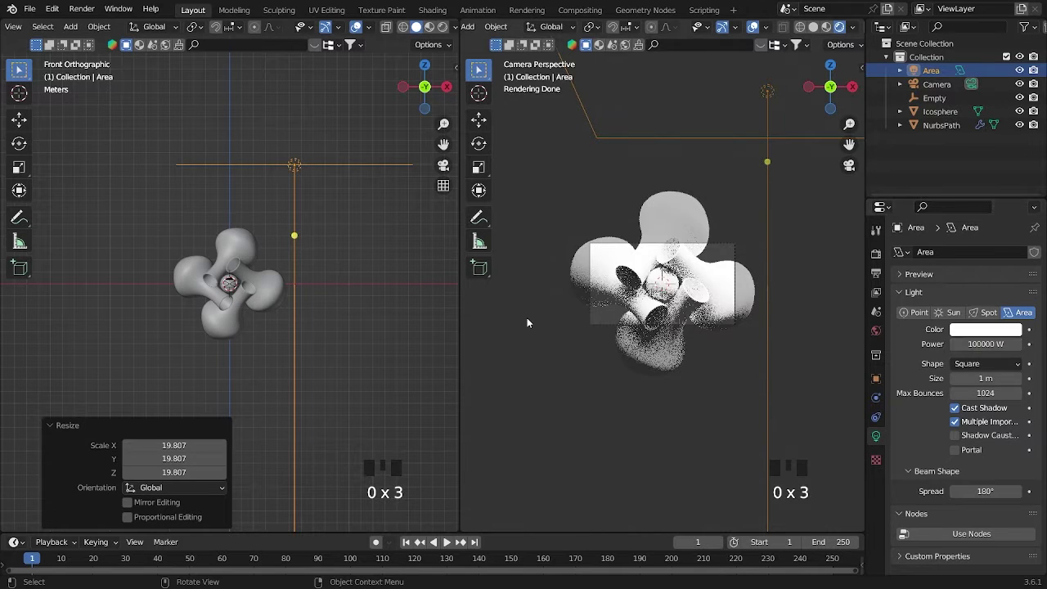
- Reduce the area light's power to 10000 W
scroll(609, 305, "up", 4)
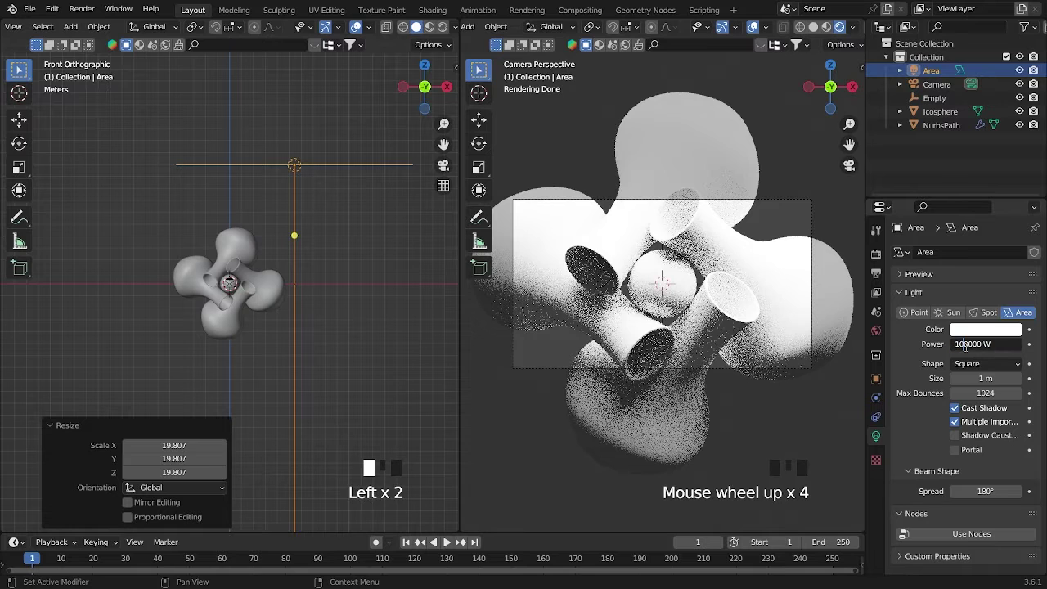
key("Delete")
key("Return")
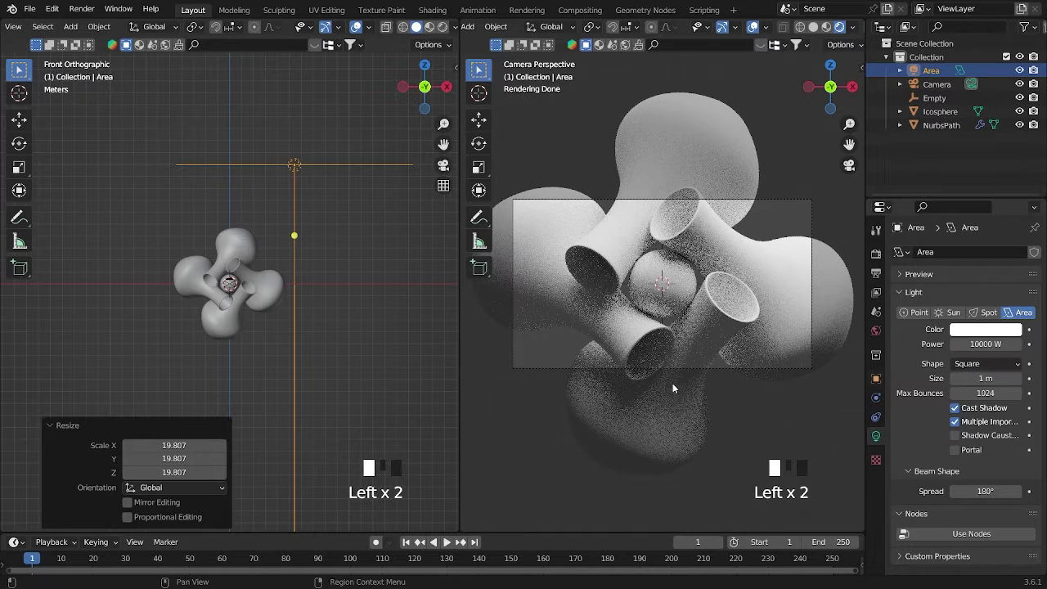
- Change the area light's shape to Ellipse and scale the light to about 0.86
scroll(360, 327, "down", 3)
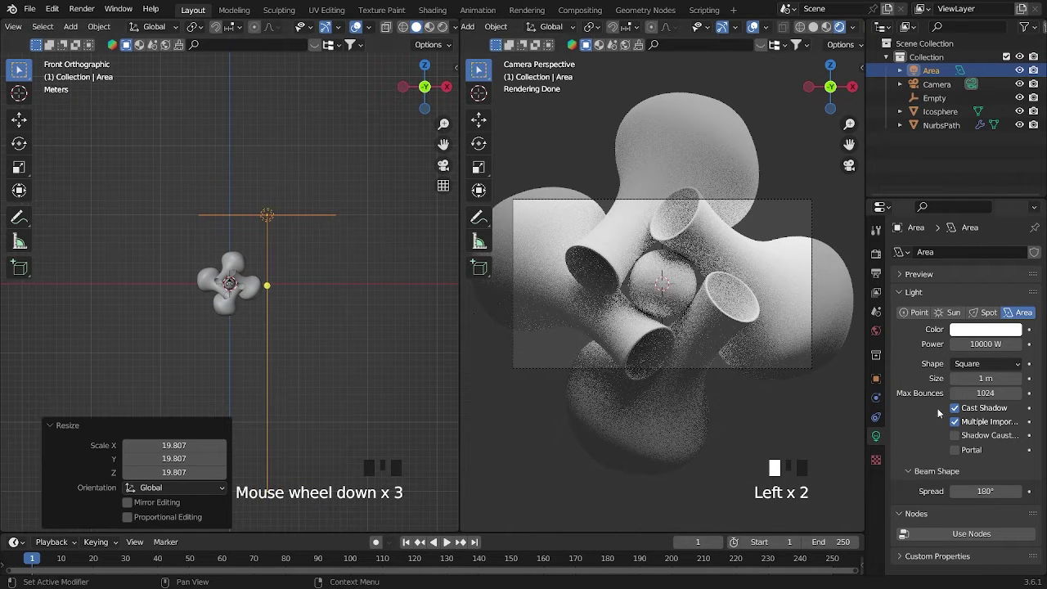
left_click(973, 365)
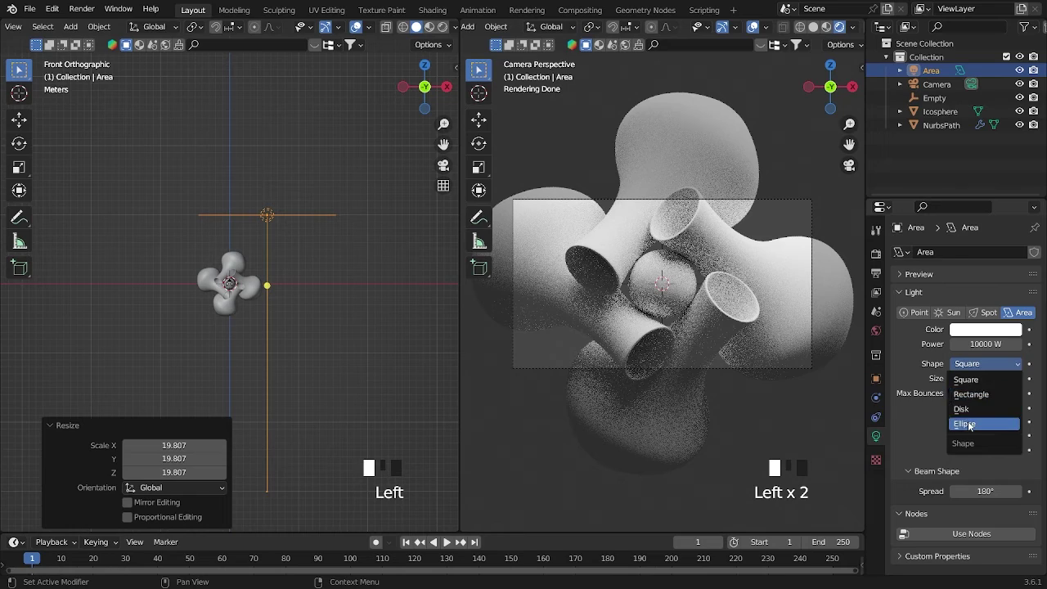
left_click(969, 425)
key("s")
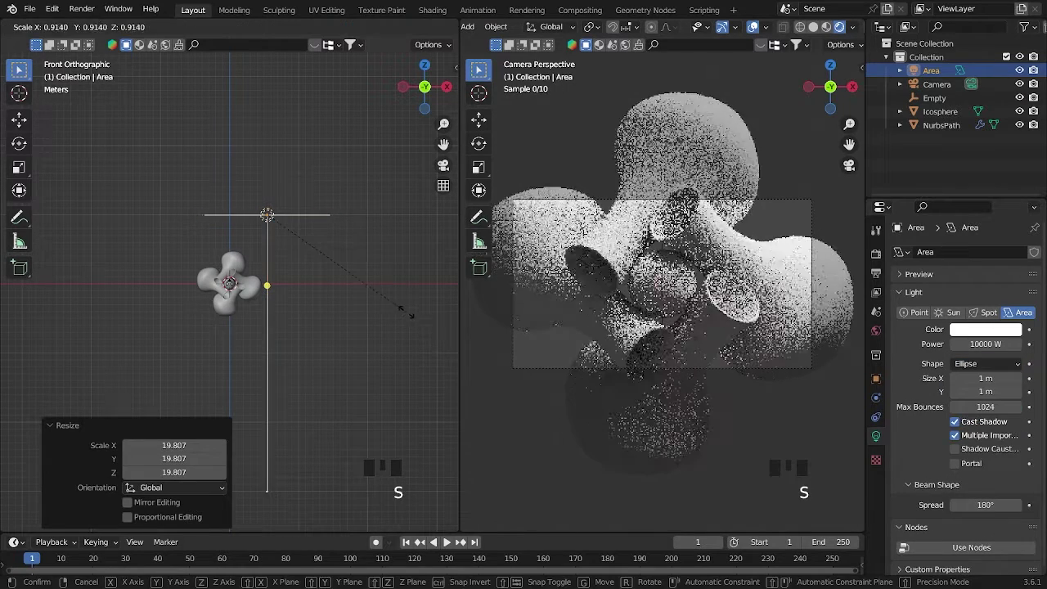
left_click(400, 311)
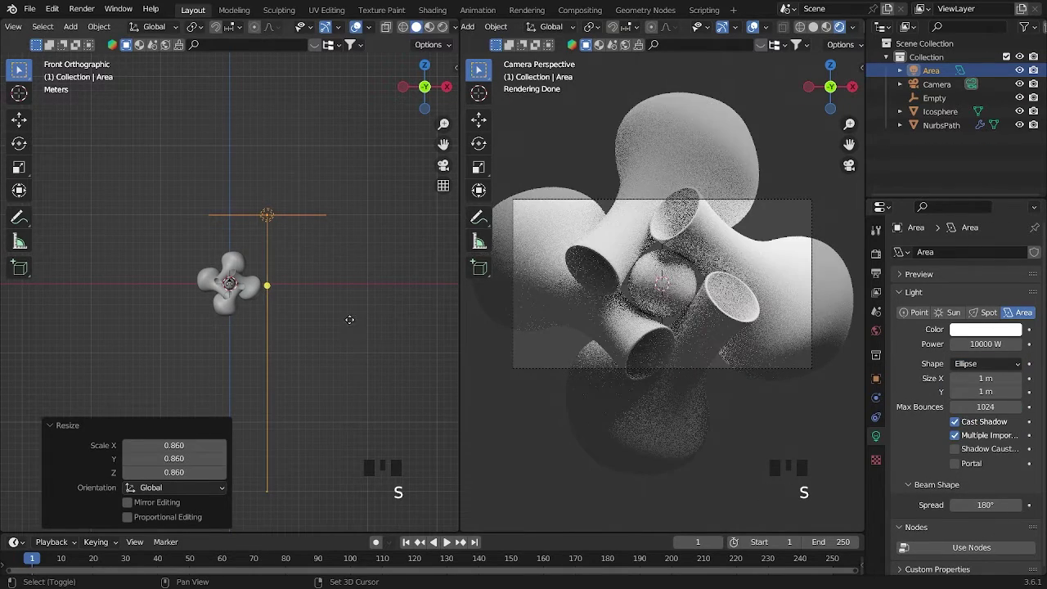
- Duplicate the area light, move the copy about 8.6 m in X and -5.2 m in Z, and rotate it about 67.5° towards the vases
key("shift+d")
key("g")
left_click(358, 386)
key("r")
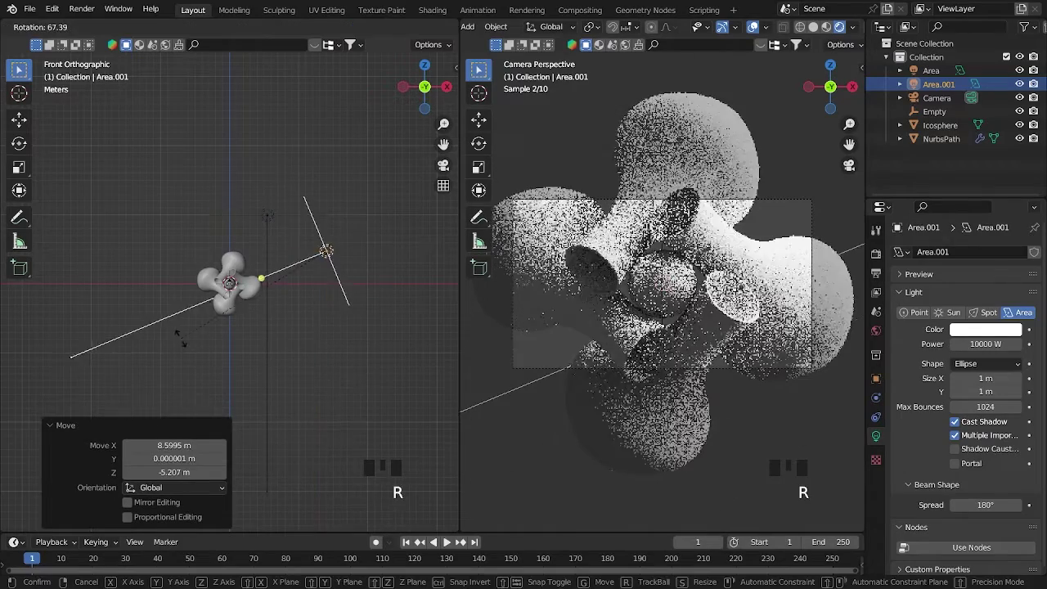
left_click(180, 338)
- In top view, move the second area light about -10.8 m in Y and rotate it about 41° to face the vases
key("grave")
left_click(221, 103)
scroll(320, 222, "down", 4)
key("g")
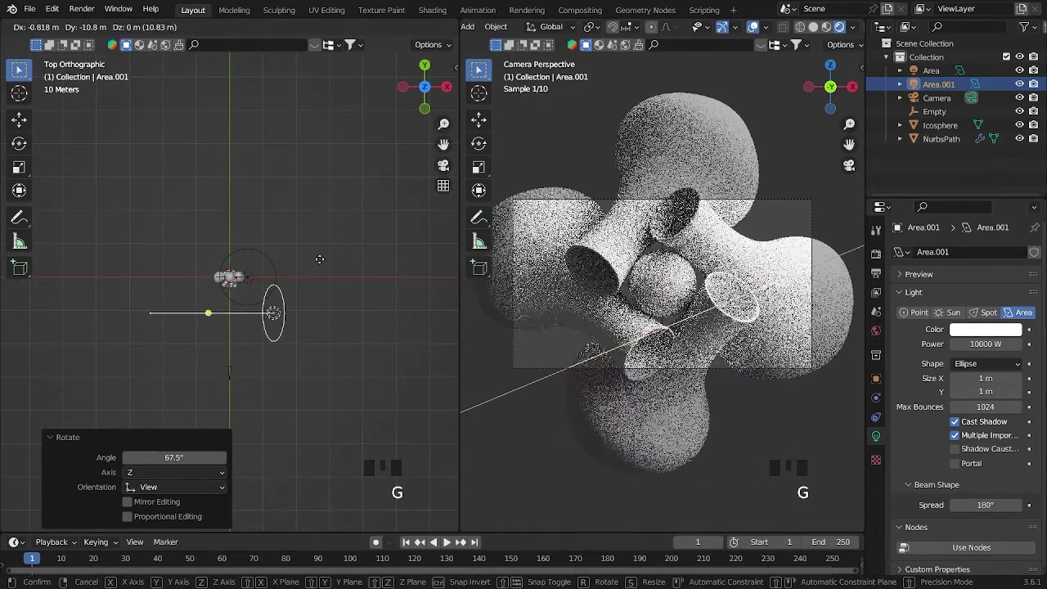
left_click(320, 259)
key("r")
key("r")
key("r")
left_click(259, 189)
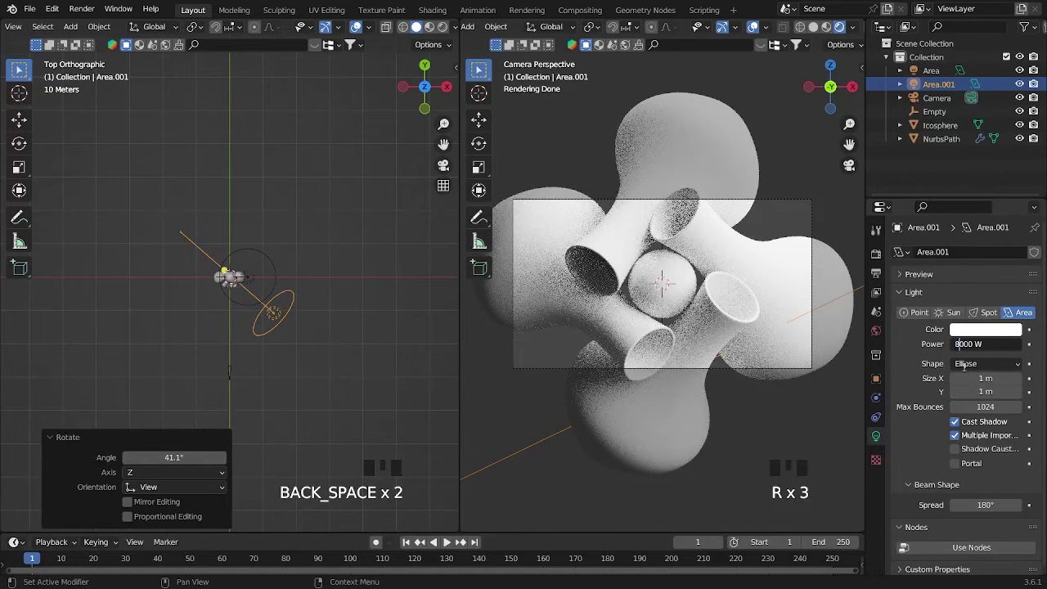
- Set the second area light's power to 5000 W
left_click(995, 347)
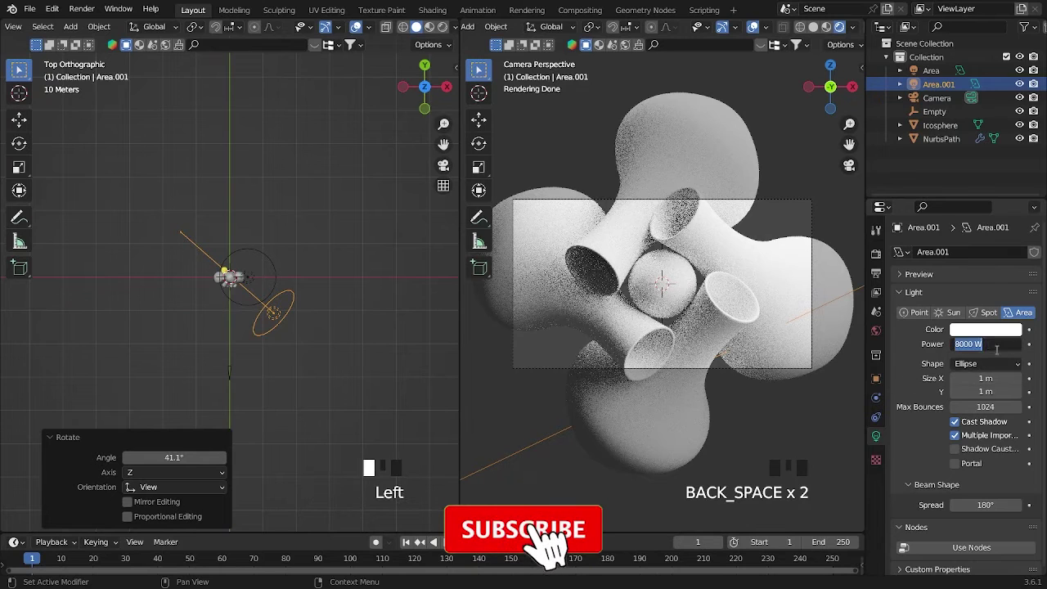
left_click(963, 344)
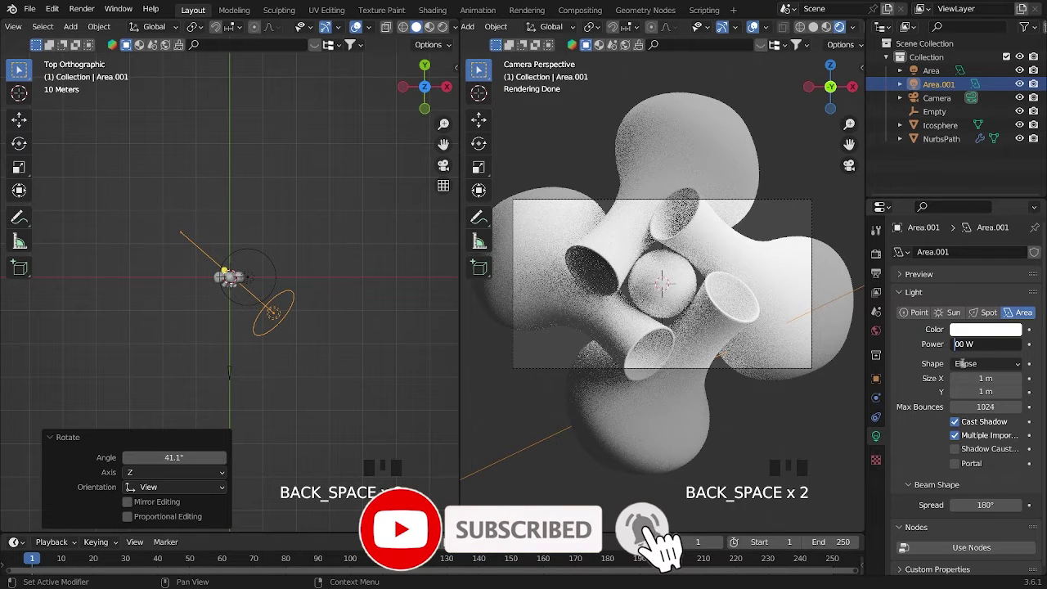
type("5")
key("Return")
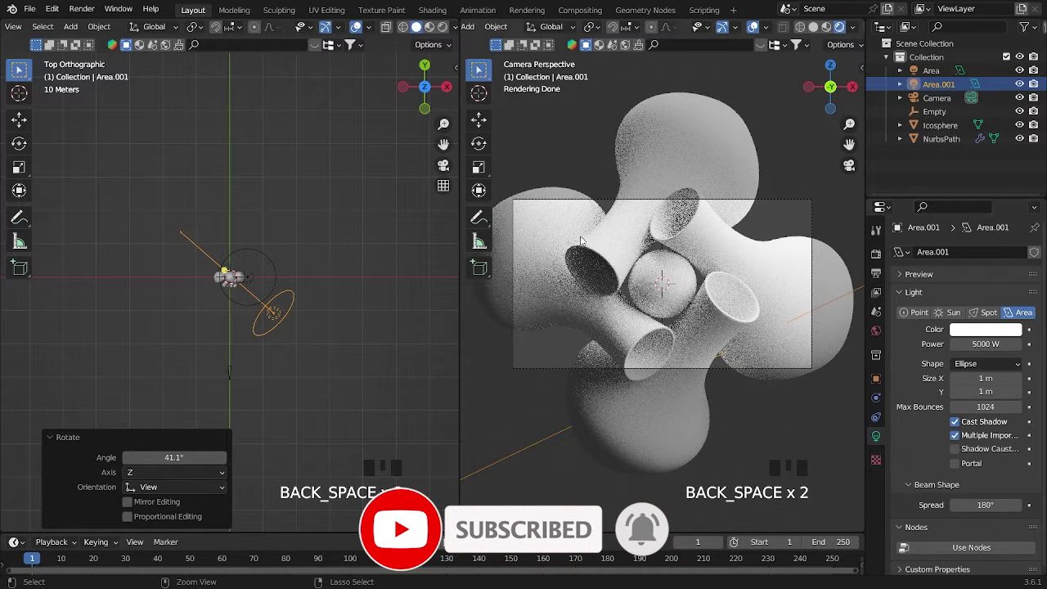
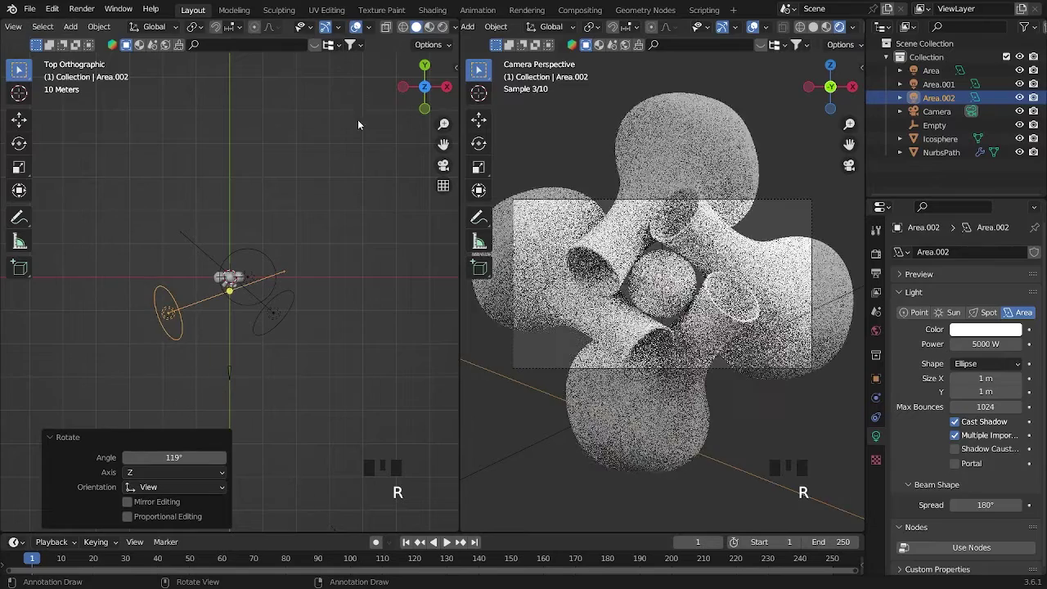
- Move the third area light about 2.3 m in X and -4.1 m in Y
key("g")
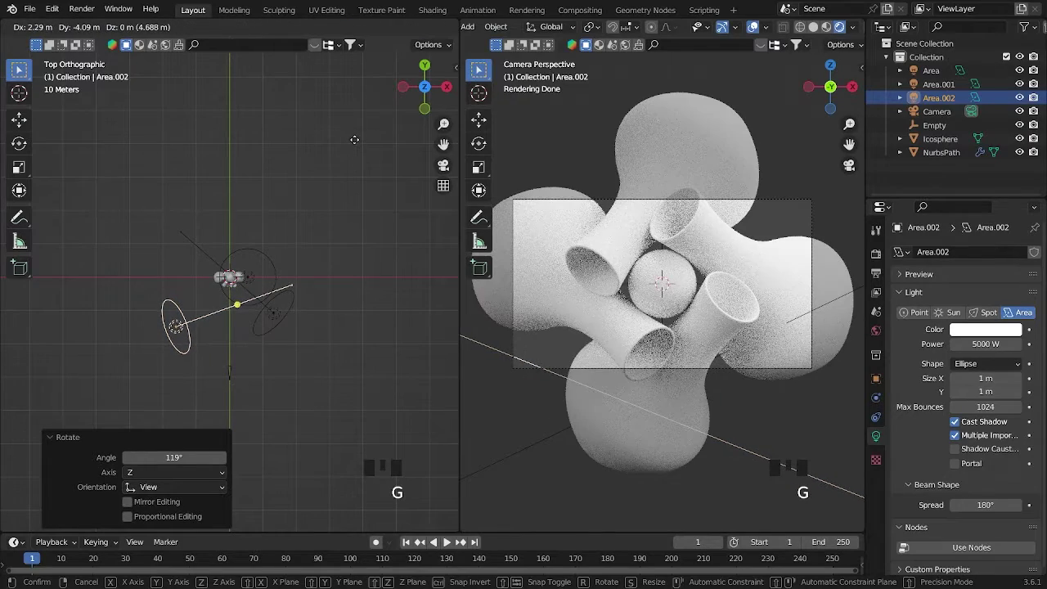
left_click(354, 139)
- Set the world background colour to black with a value of 0
left_click(875, 330)
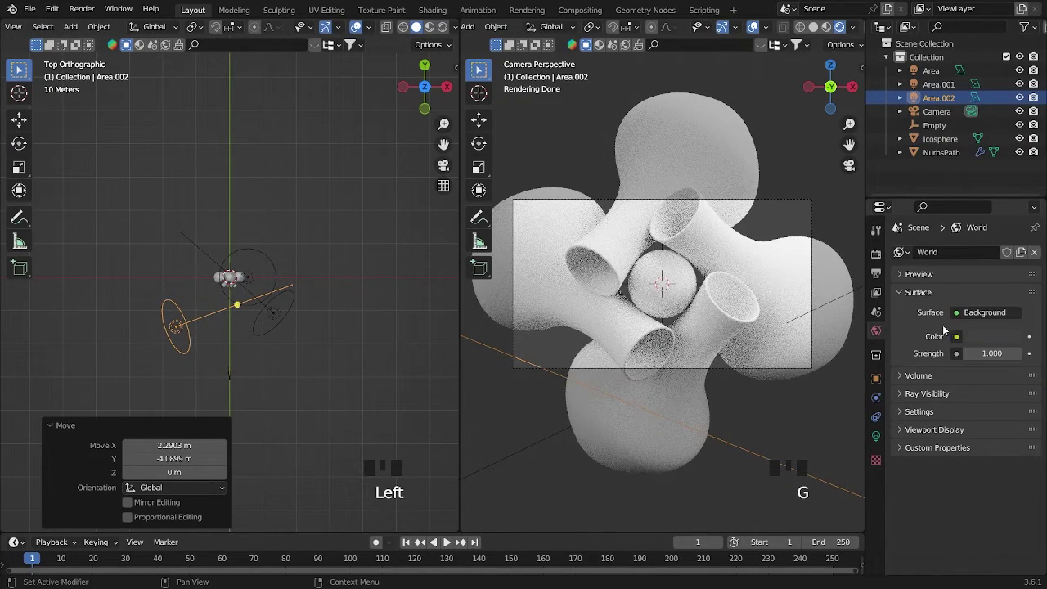
left_click(983, 338)
left_click_drag(1017, 223, 1015, 241)
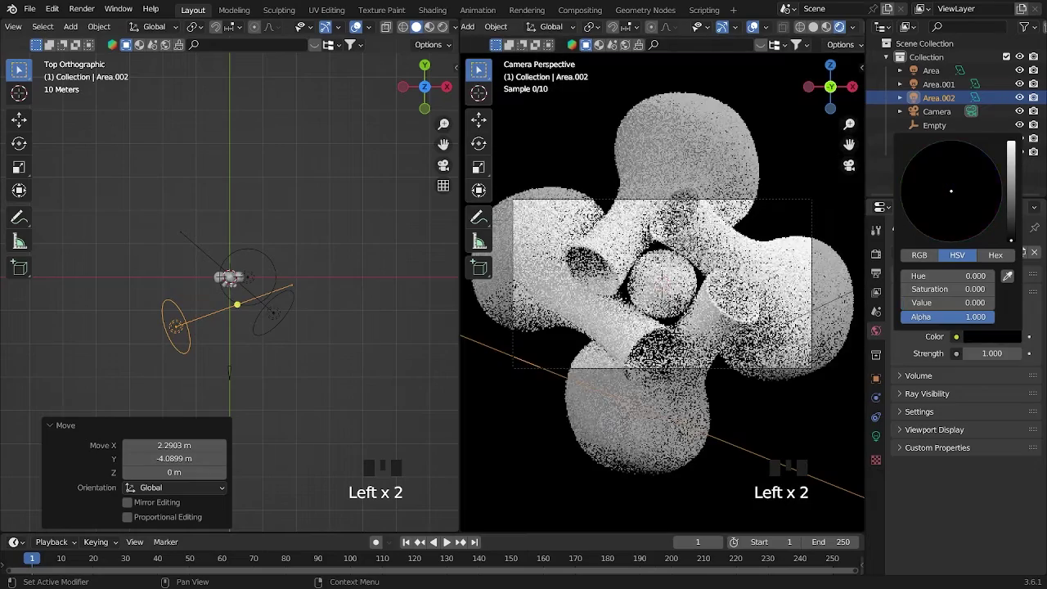
scroll(808, 191, "up", 3)
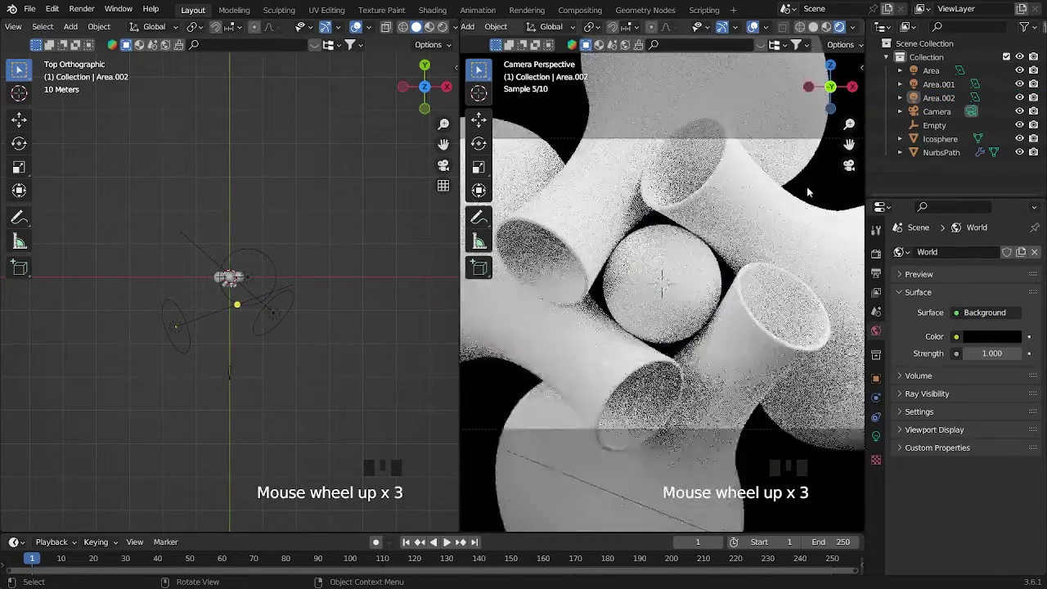
scroll(807, 188, "down", 3)
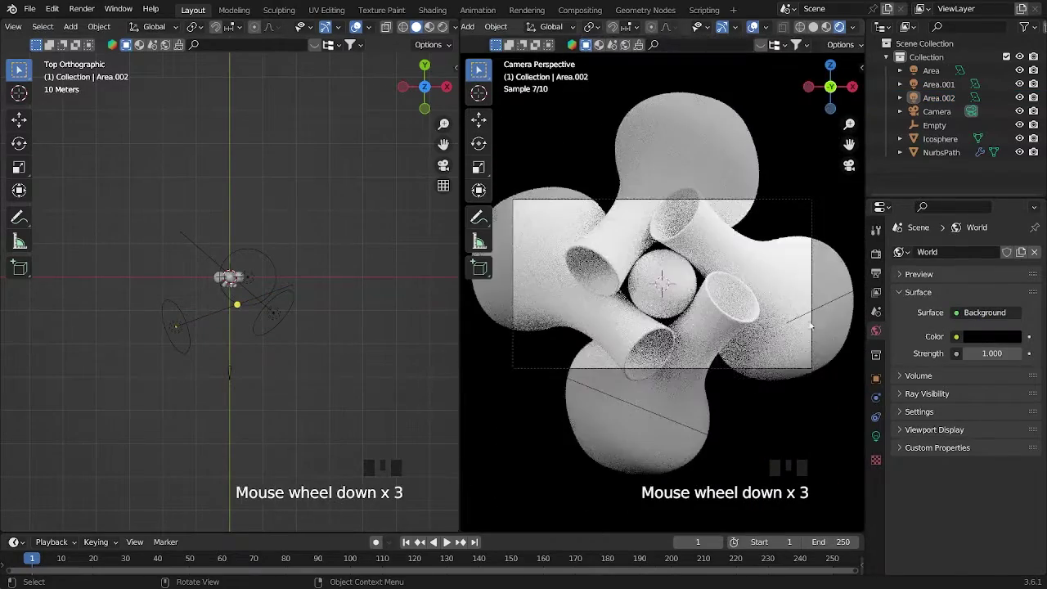
- Scale the camera object up about 7.5 times and move it about 0.8 m along the global Y axis
left_click(232, 369)
key("s")
key("s")
key("s")
key("g")
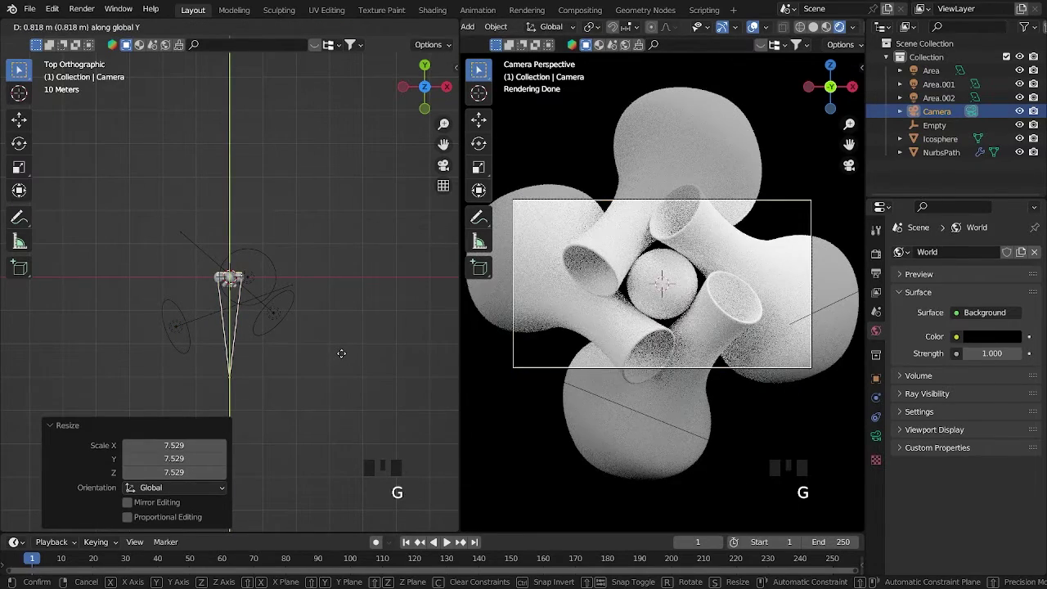
left_click(341, 353)
- Deselect the camera and save the file
left_click(379, 419)
key("ctrl+s")
left_click(379, 418)
- Duplicate the central sphere in front view and move the copy about -1.7 m in X and -0.55 m in Z
middle_click_drag(379, 417, 370, 363)
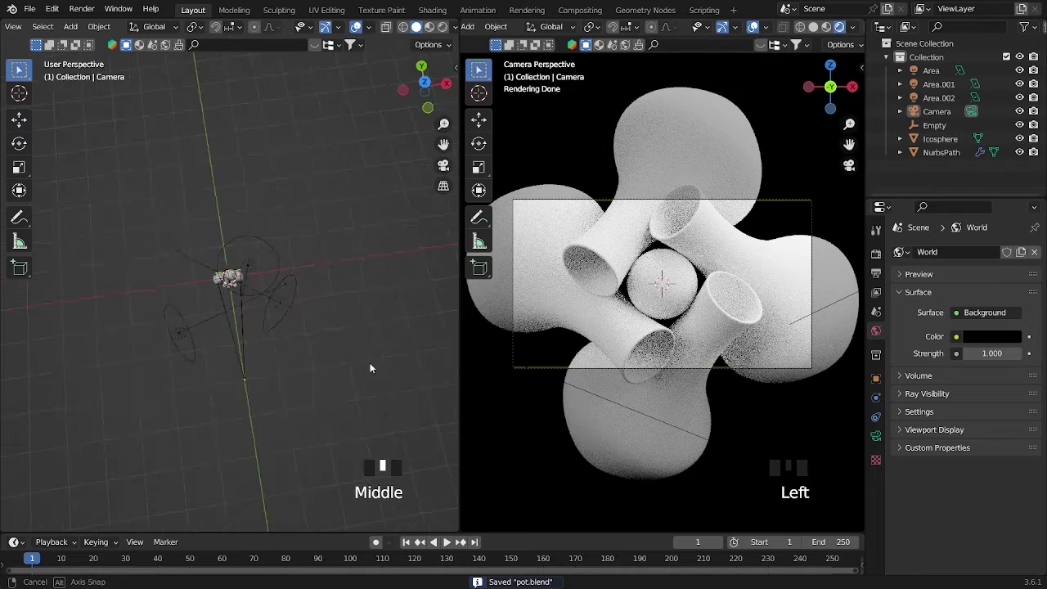
scroll(347, 333, "up", 8)
left_click(228, 288)
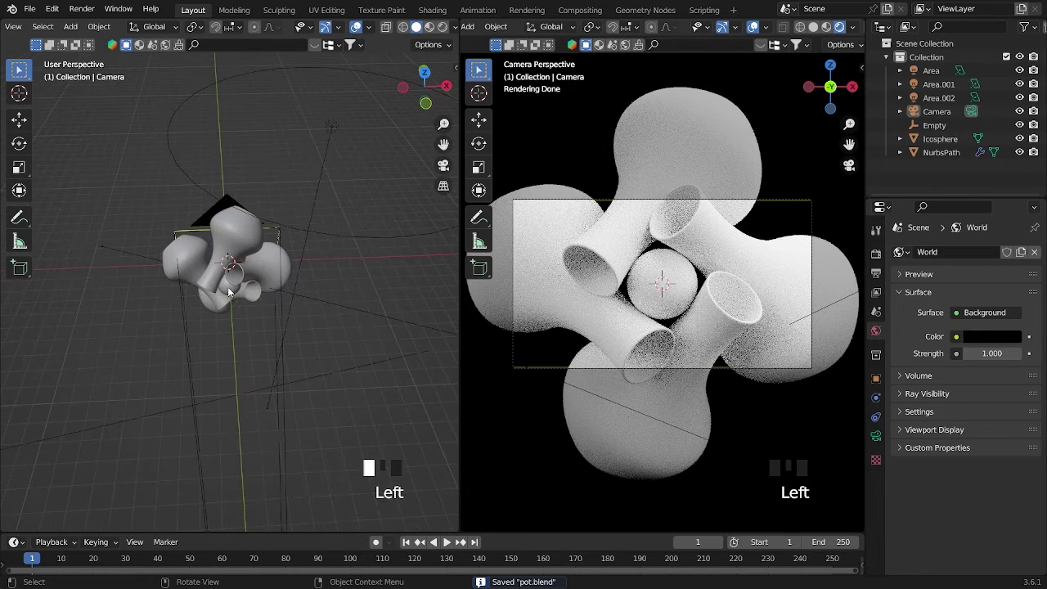
key("grave")
key("grave")
key("grave")
scroll(307, 323, "down", 6)
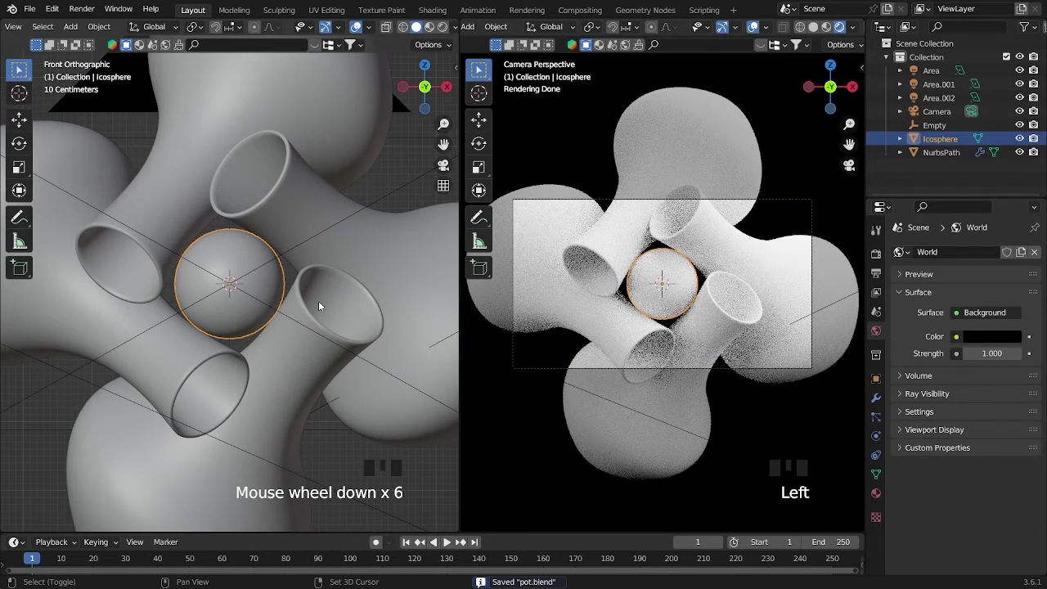
key("shift+d")
key("g")
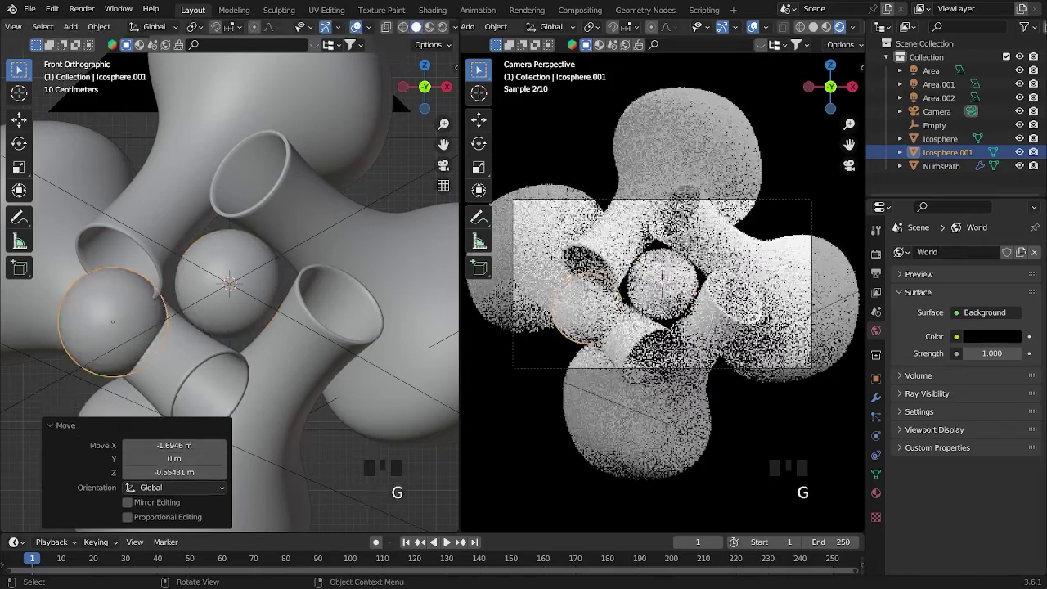
- Scale the copied sphere down to a small ball that fits inside a vase opening
key("s")
left_click(174, 324)
key("s")
left_click(175, 325)
- Place the small ball inside the mouth of the vase that opens on the central sphere's left, adjusting its height along Z
key("grave")
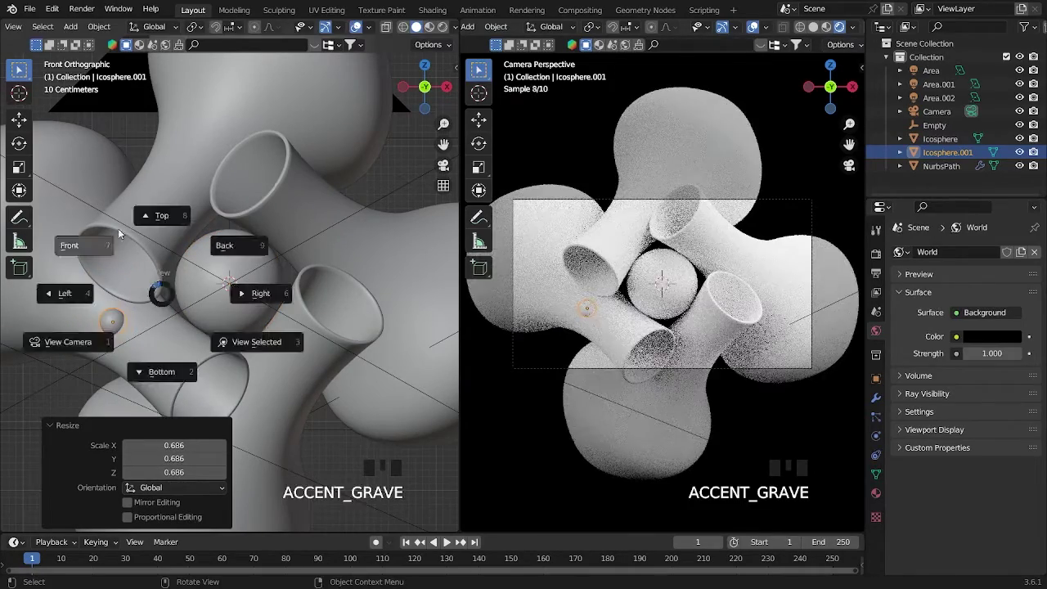
key("g")
left_click(161, 316)
middle_click_drag(162, 316, 244, 288)
key("g")
left_click(290, 327)
scroll(243, 288, "up", 2)
key("g")
key("z")
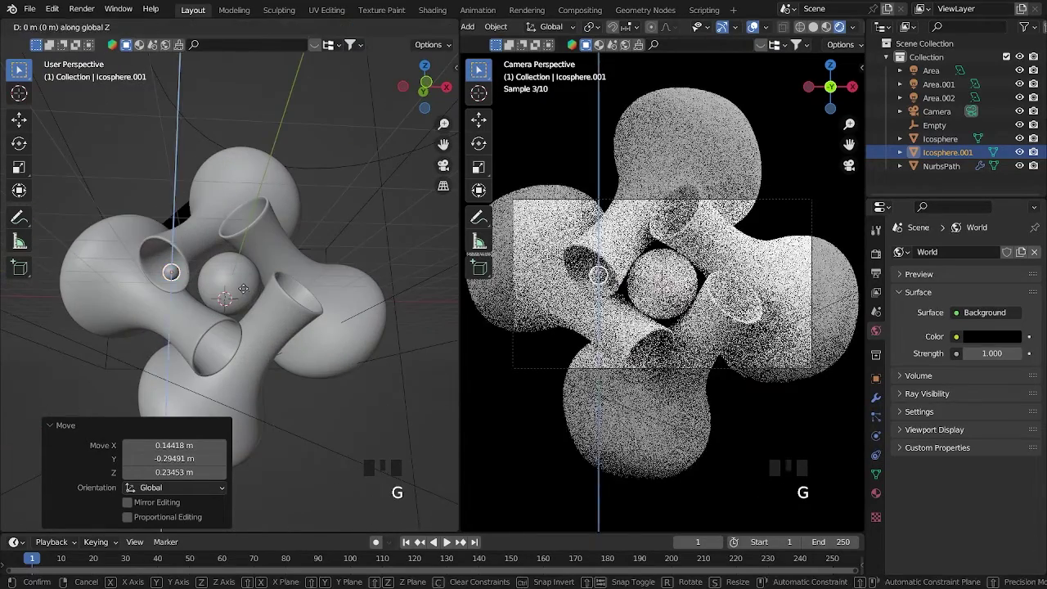
left_click(244, 281)
- Duplicate the small ball in the left vase's mouth and move the copy about -0.66 m in X, -0.93 m in Y and -0.86 m in Z
left_click(327, 294)
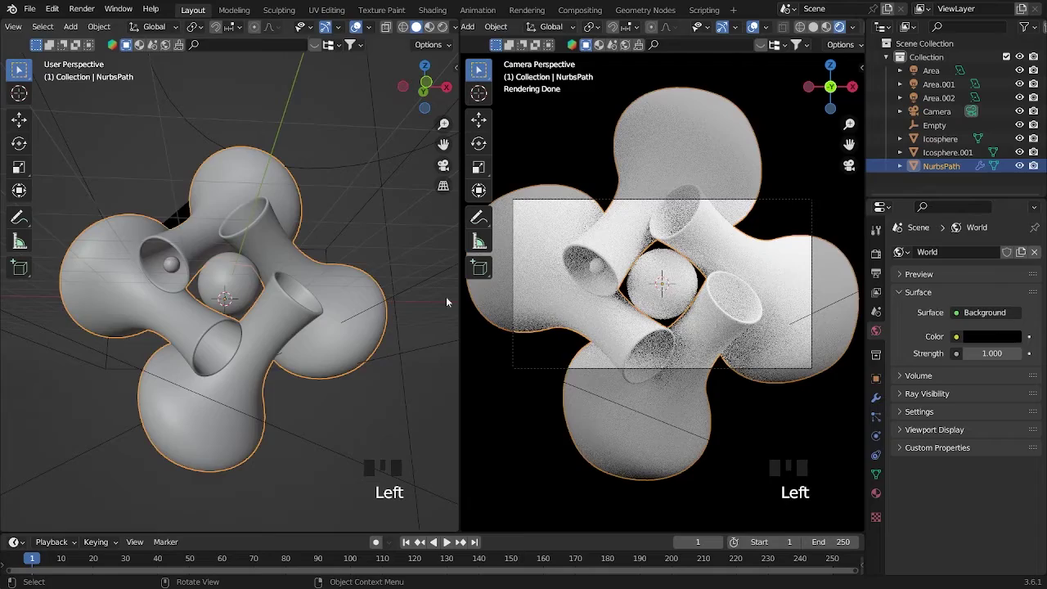
left_click(600, 270)
key("shift+d")
left_click(194, 336)
key("grave")
left_click(215, 256)
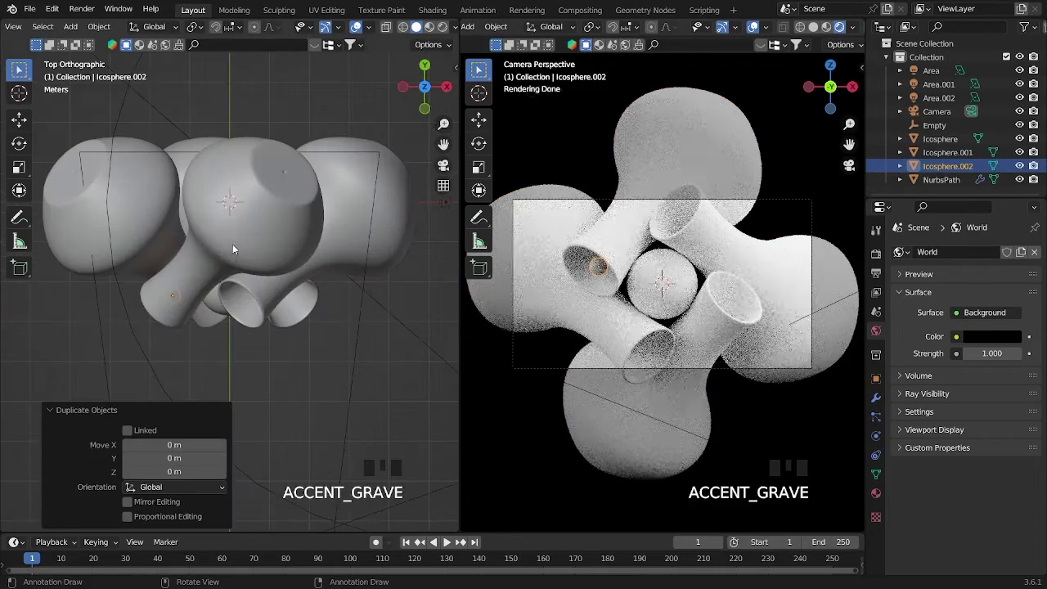
key("g")
left_click(209, 282)
key("g")
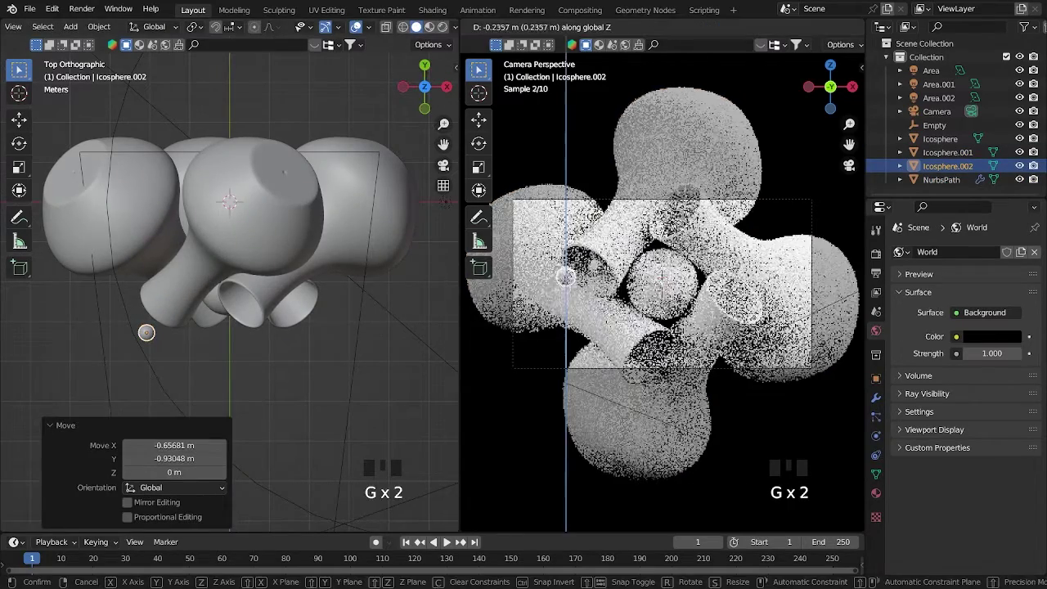
left_click(567, 304)
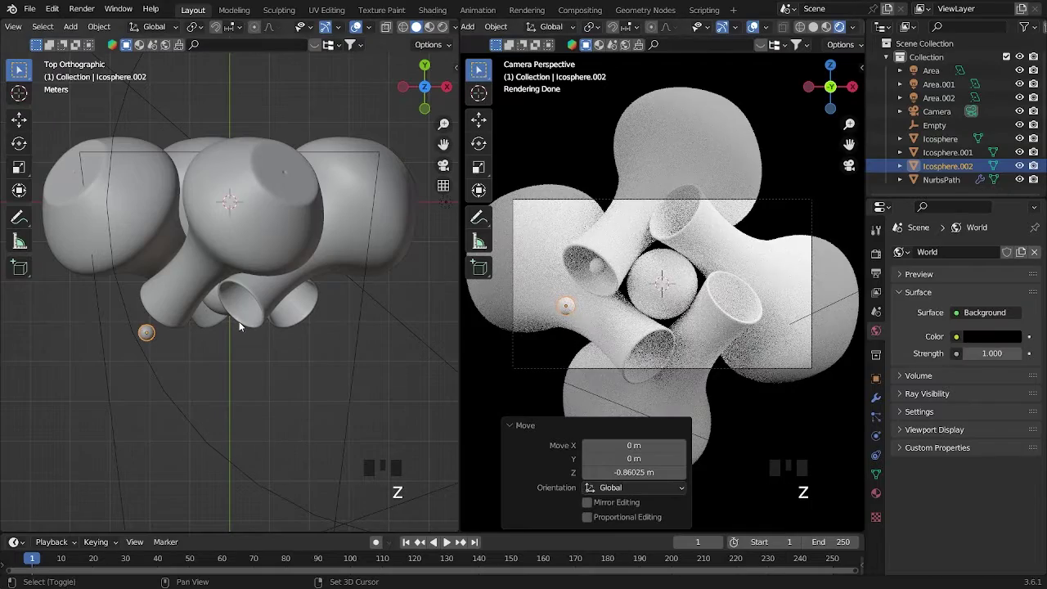
- Duplicate that ball and move the copy about 2.33 m in X, 0.51 m in Y and 1.8 m in Z, into the upper vase's opening
key("shift+d")
left_click(239, 321)
key("g")
left_click(321, 297)
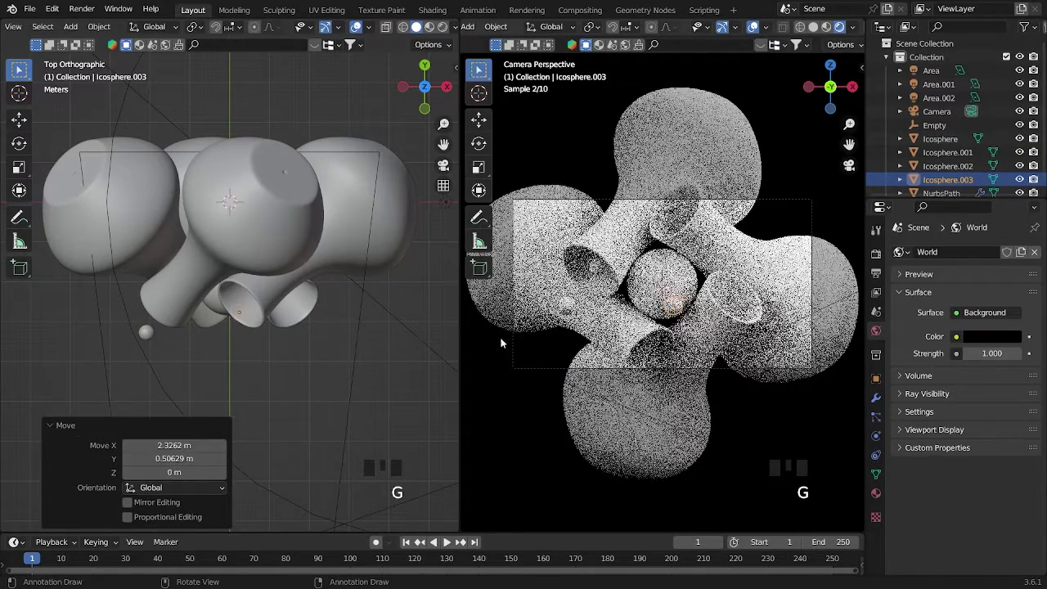
key("f")
key("z")
left_click(655, 322)
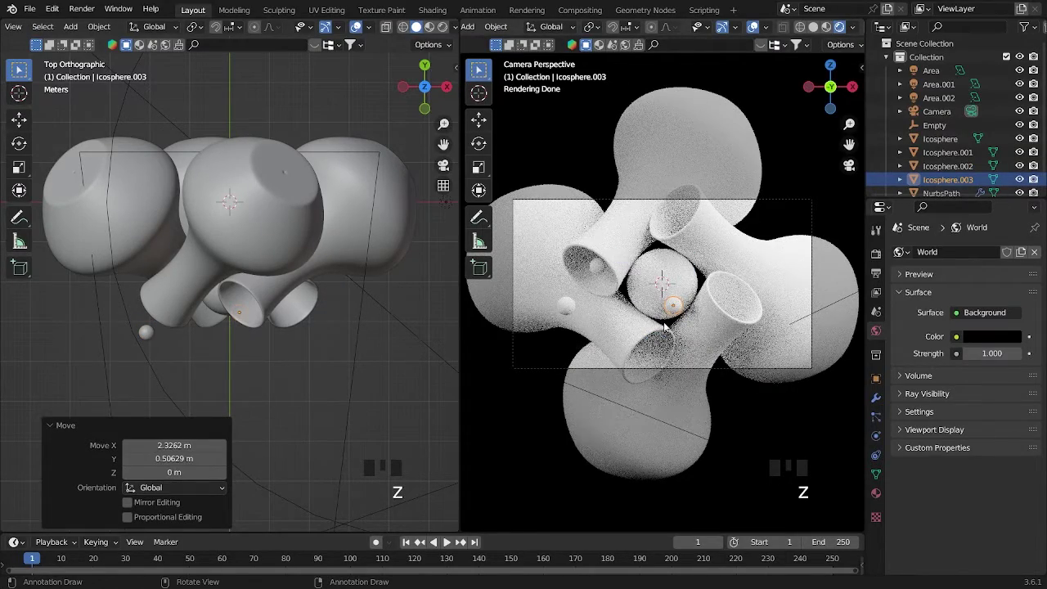
key("g")
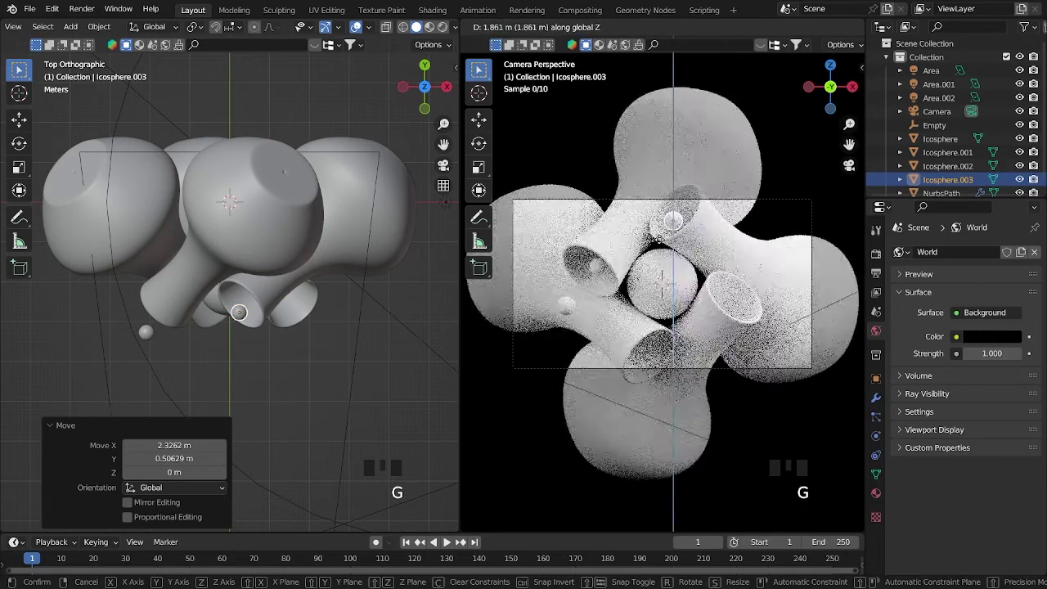
left_click(661, 228)
key("super")
key("super")
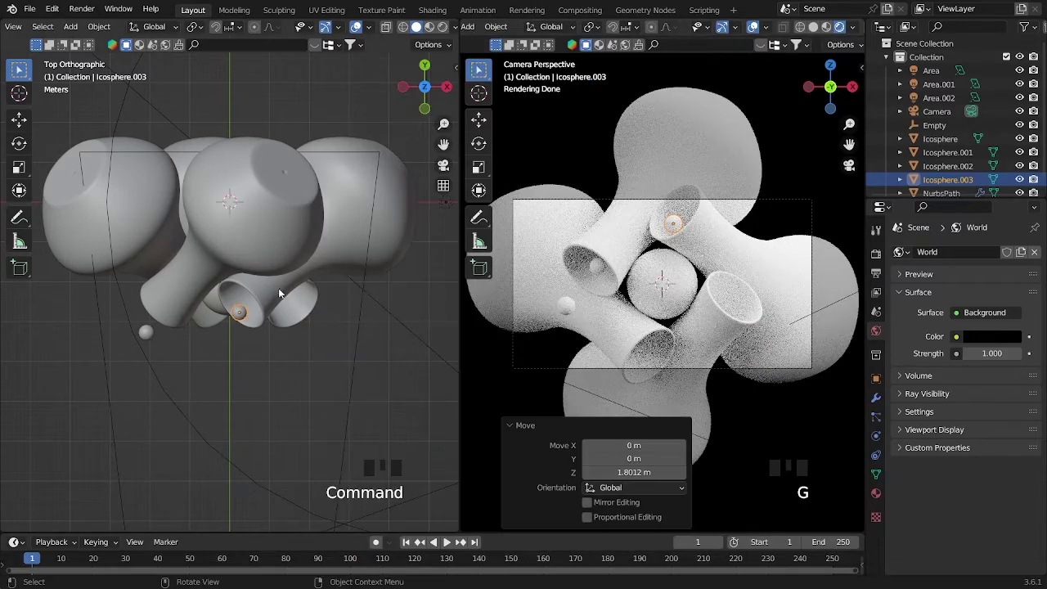
- In front view, shift the upper vase's ball about -0.20 m in X and -0.11 m in Z against the opening's lower rim
key("grave")
key("grave")
key("grave")
middle_click_drag(356, 329, 351, 309)
scroll(351, 308, "down", 4)
key("grave")
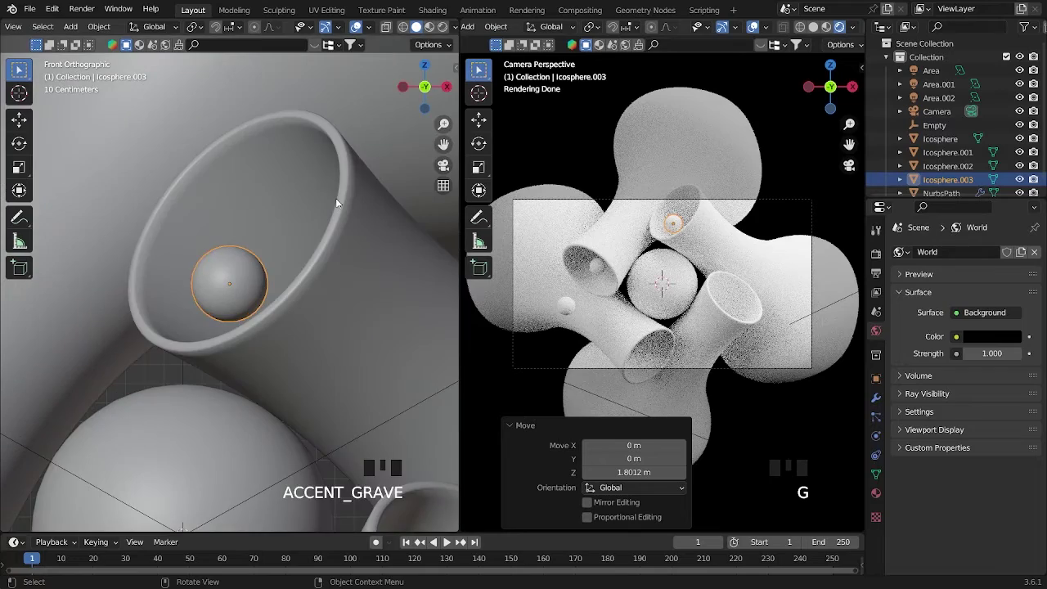
key("g")
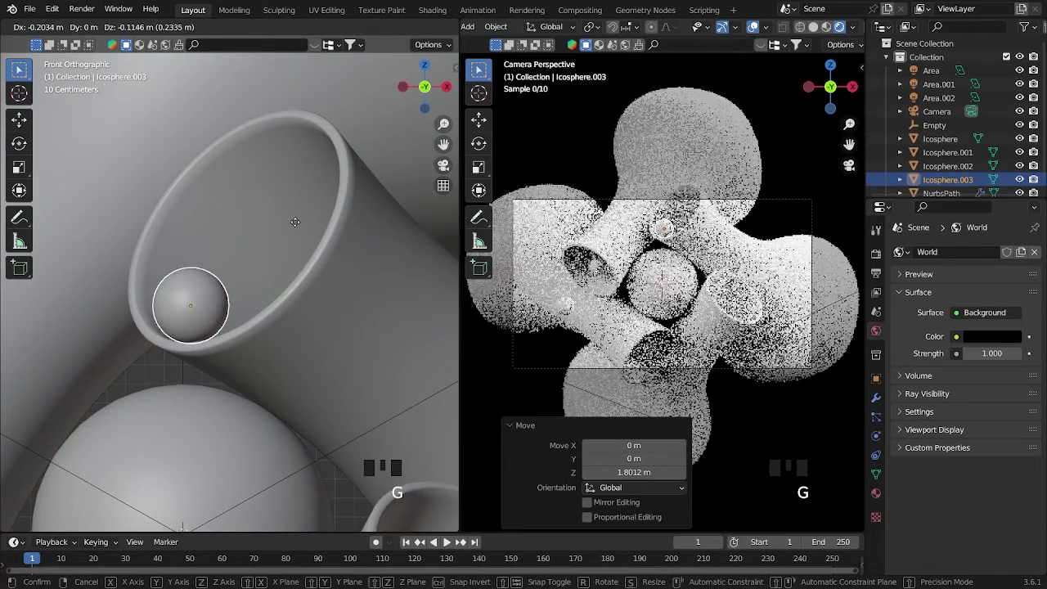
left_click(297, 228)
left_click(273, 351)
scroll(229, 335, "up", 2)
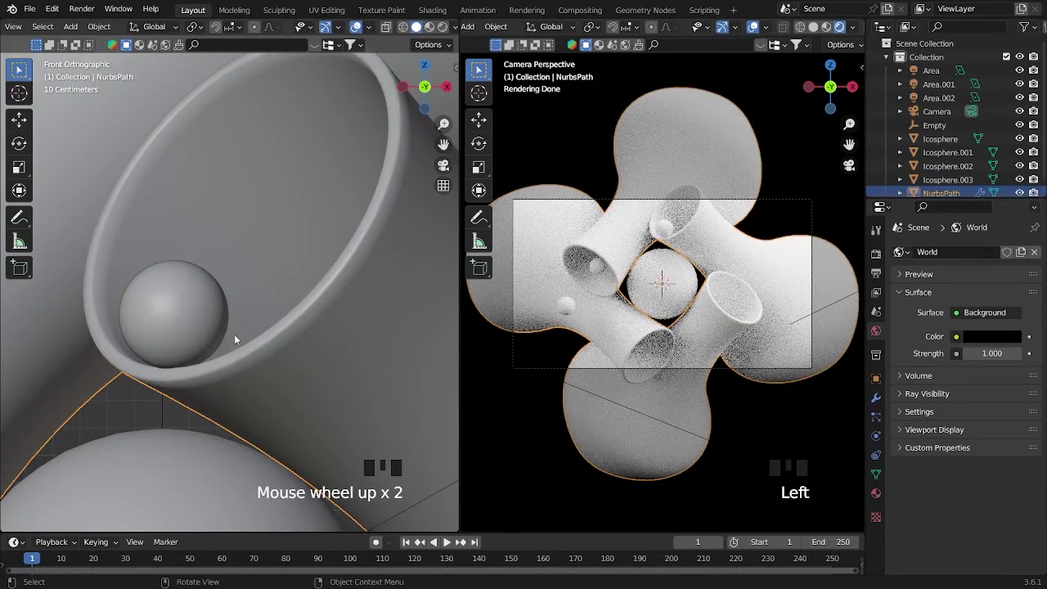
scroll(180, 324, "down", 2)
left_click(192, 325)
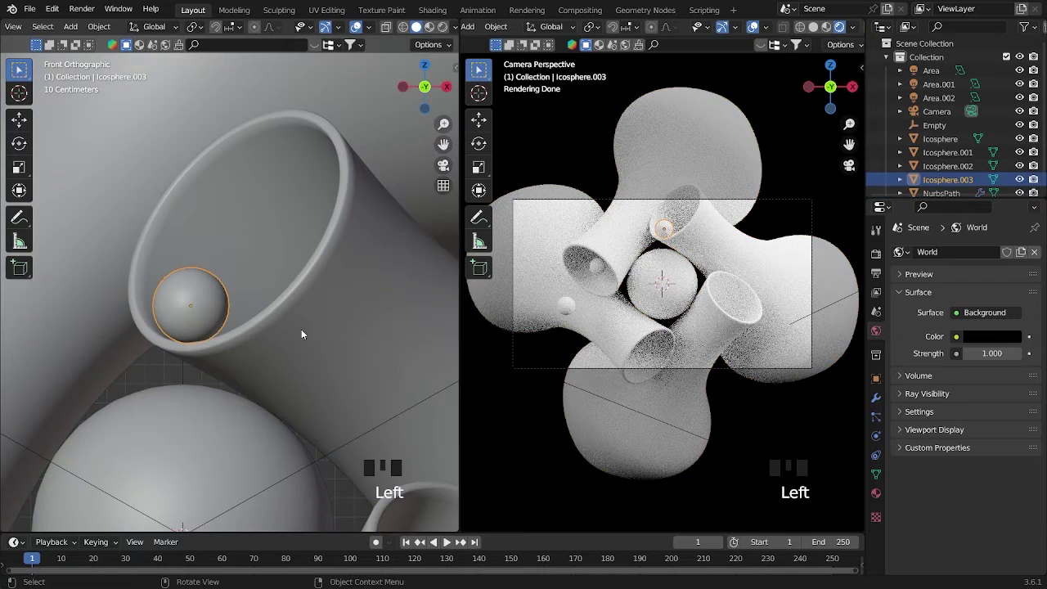
- Duplicate the upper vase's ball and scale the copy to about 0.526
scroll(295, 344, "down", 3)
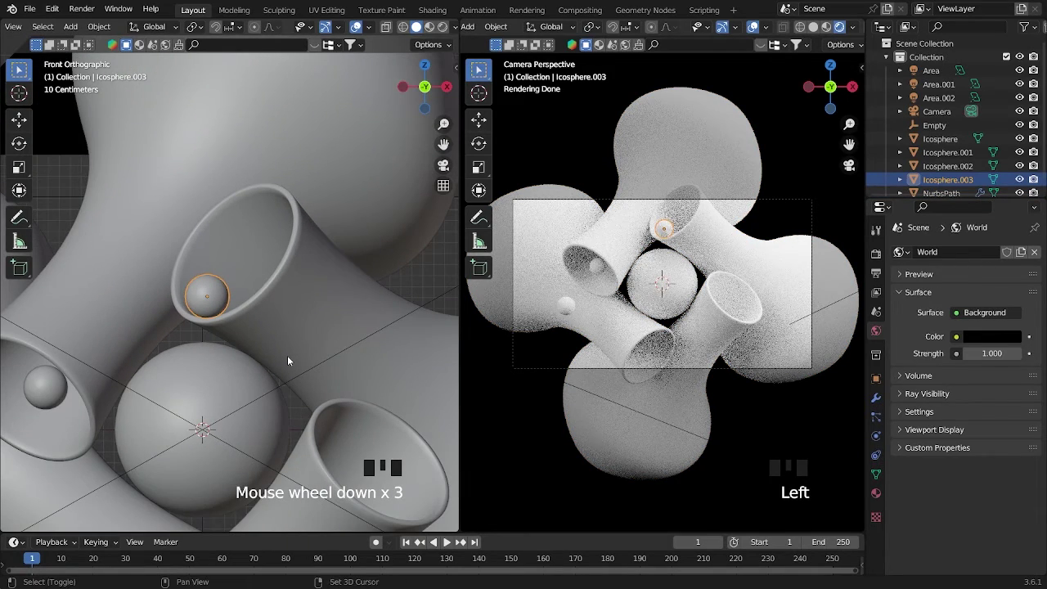
key("shift+d")
key("s")
left_click(282, 350)
scroll(274, 344, "down", 2)
- Move the smaller copy about 1.7 m in X, -0.04 m in Y and -1.83 m in Z, into the right vase's opening
key("grave")
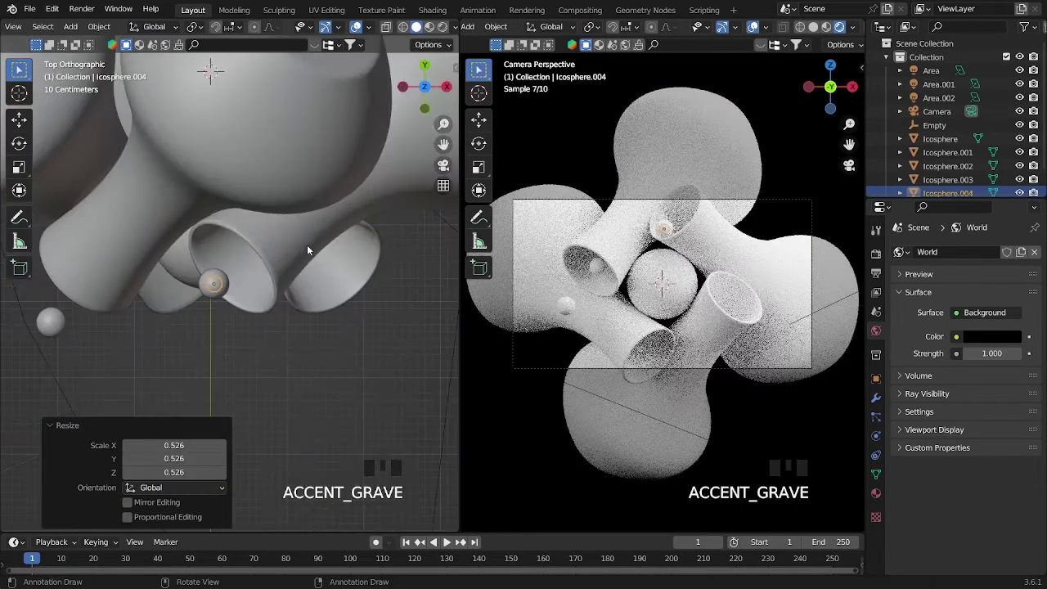
key("g")
left_click(436, 247)
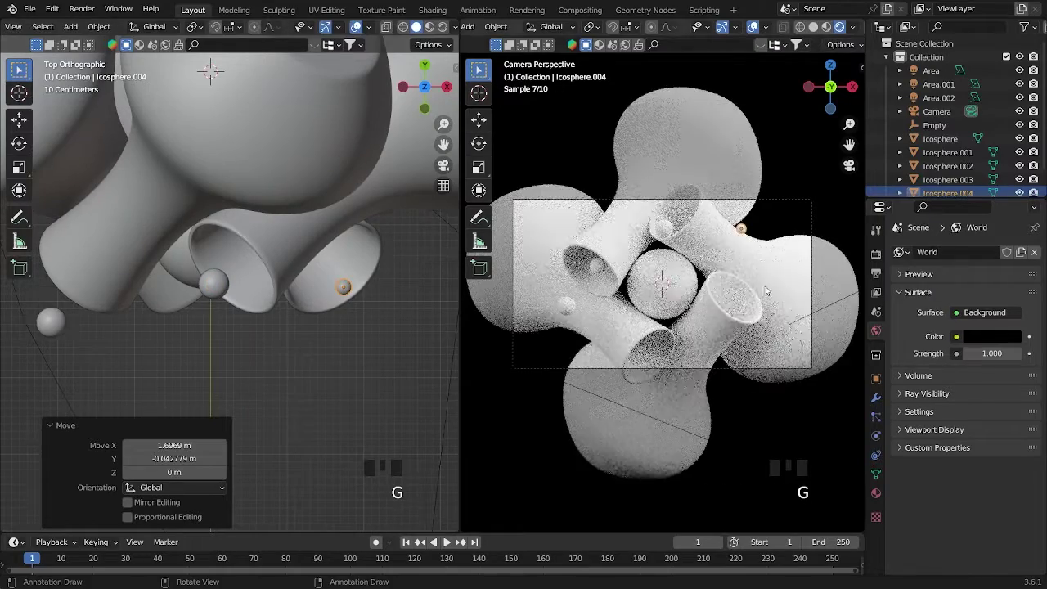
key("g")
key("z")
key("z")
left_click(543, 348)
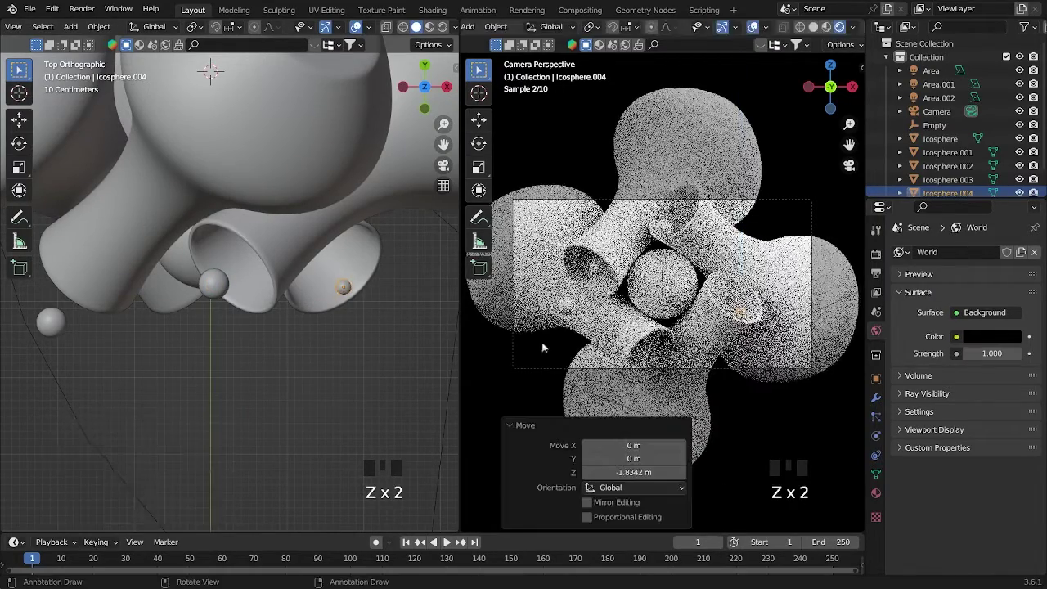
- Lower the right vase's ball slightly along Z onto the inside of the rim, deselect it and save the file
middle_click_drag(381, 296, 381, 267)
key("grave")
scroll(357, 332, "down", 3)
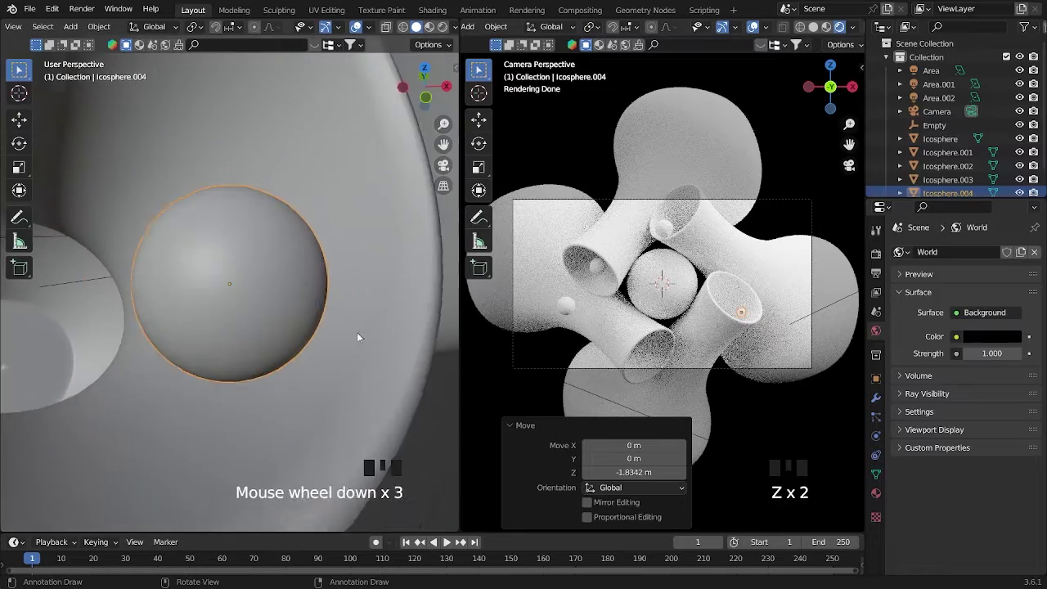
scroll(357, 335, "down", 3)
middle_click_drag(358, 324, 334, 303)
key("g")
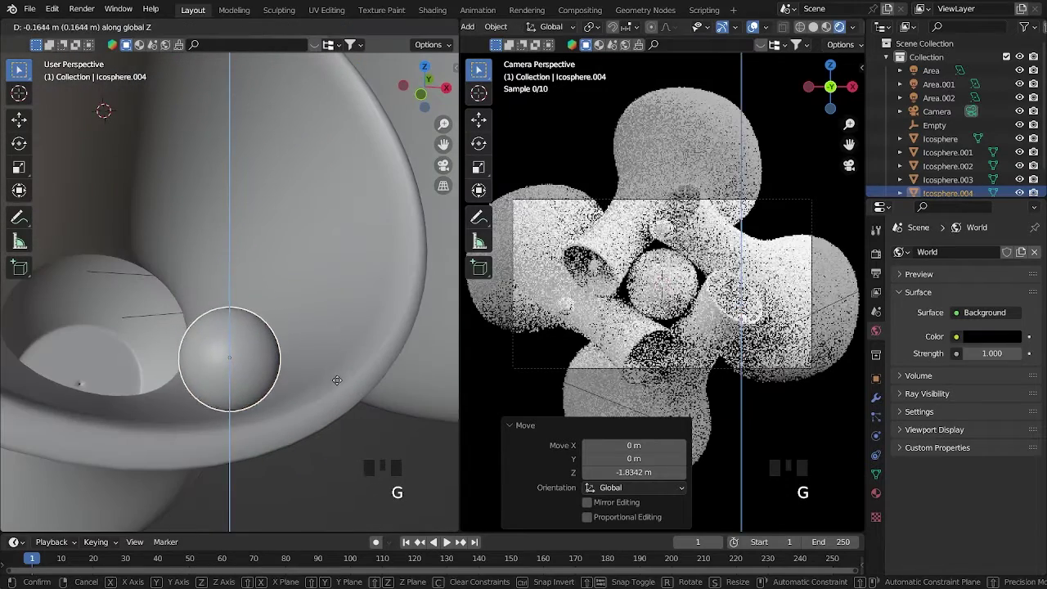
left_click(354, 440)
double_click(356, 452)
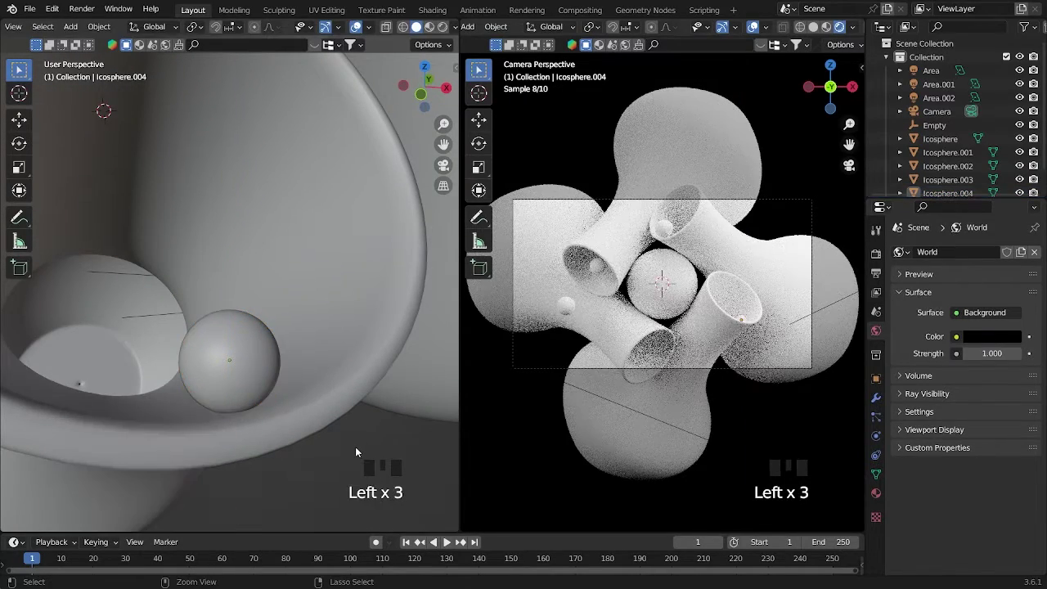
scroll(352, 444, "down", 9)
scroll(563, 316, "up", 1)
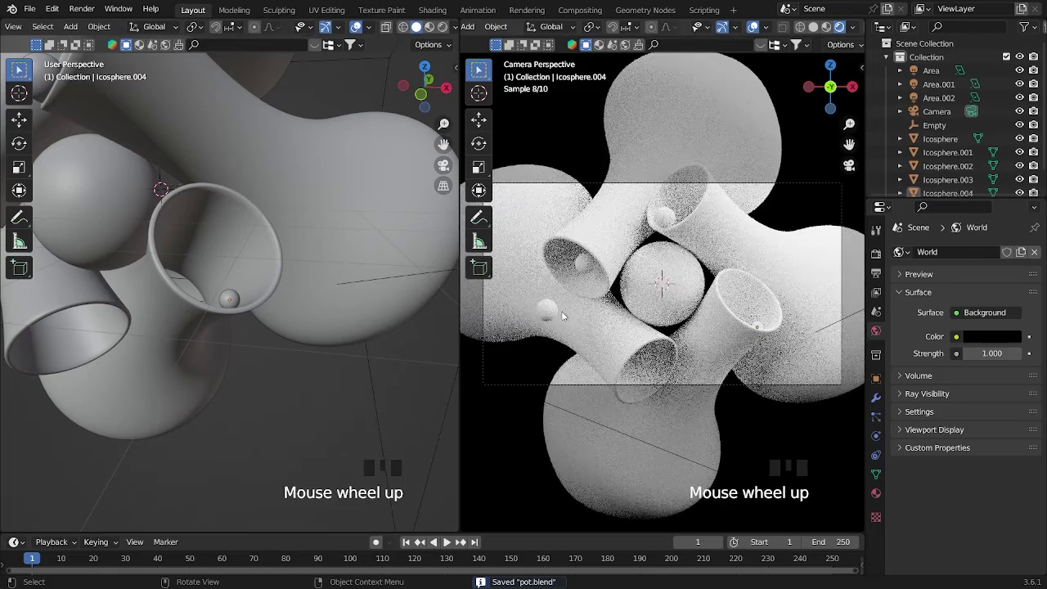
- Scale the free-floating ball in front of the left vase down to about 0.56
left_click(542, 326)
left_click(546, 320)
key("s")
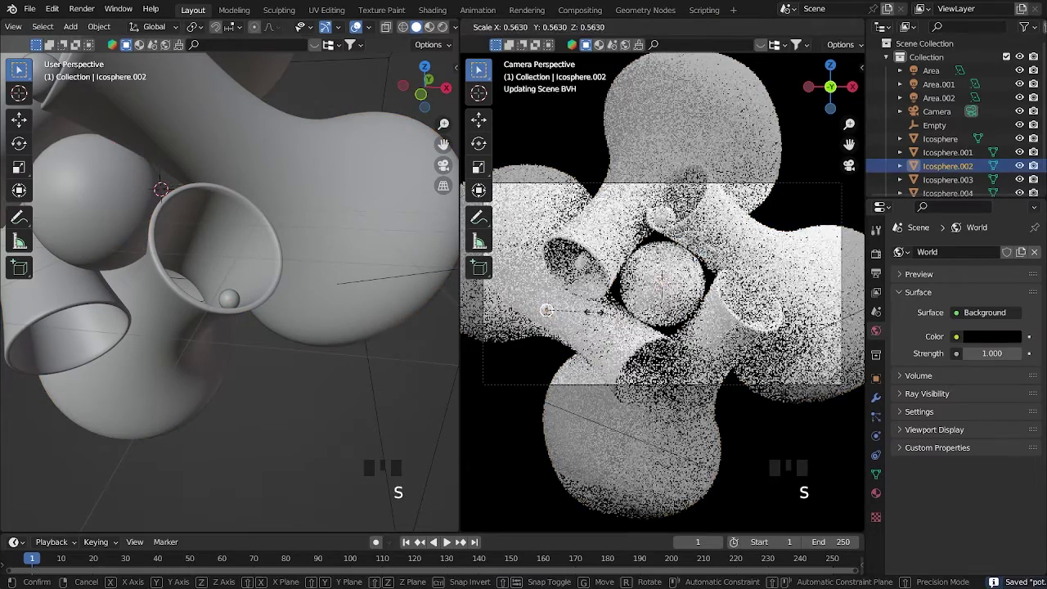
left_click(599, 313)
- Duplicate the floating ball, resize the copy and place it in the dark gap between the left and bottom vases
left_click(548, 319)
key("shift+d")
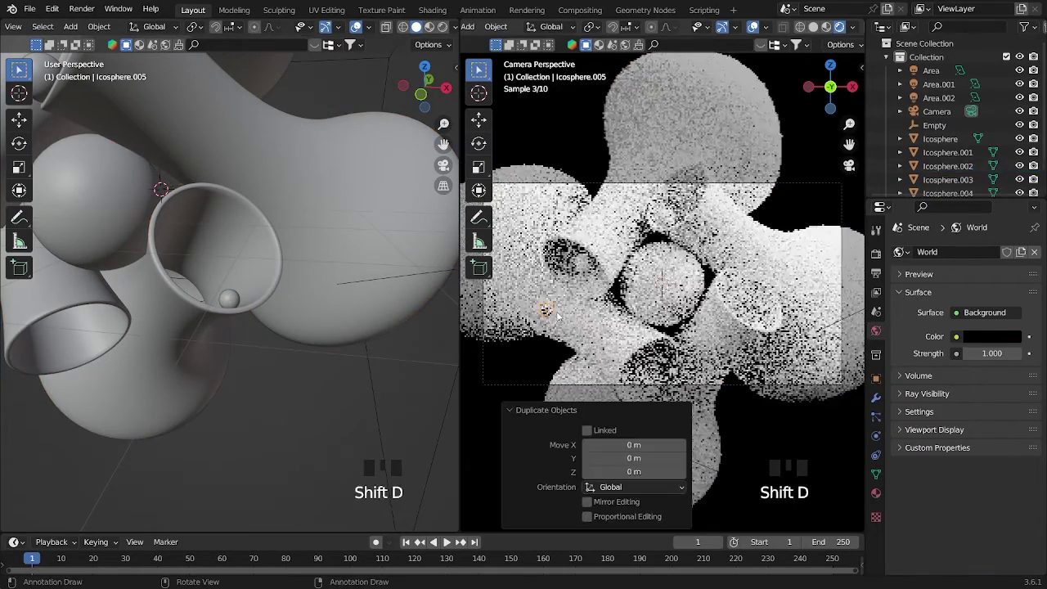
key("g")
key("s")
left_click(654, 335)
key("g")
left_click(646, 355)
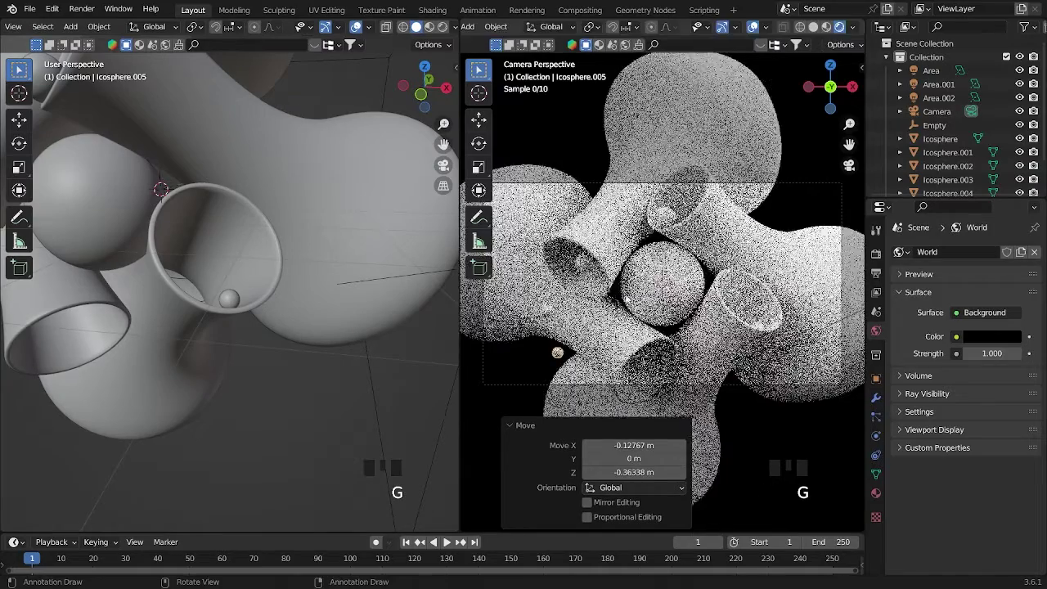
- Duplicate the ball in the gap, scale the copy to 0.52 and move it about 0.33 m in X and 1.15 m in Z
key("shift+d")
key("s")
left_click(610, 335)
key("g")
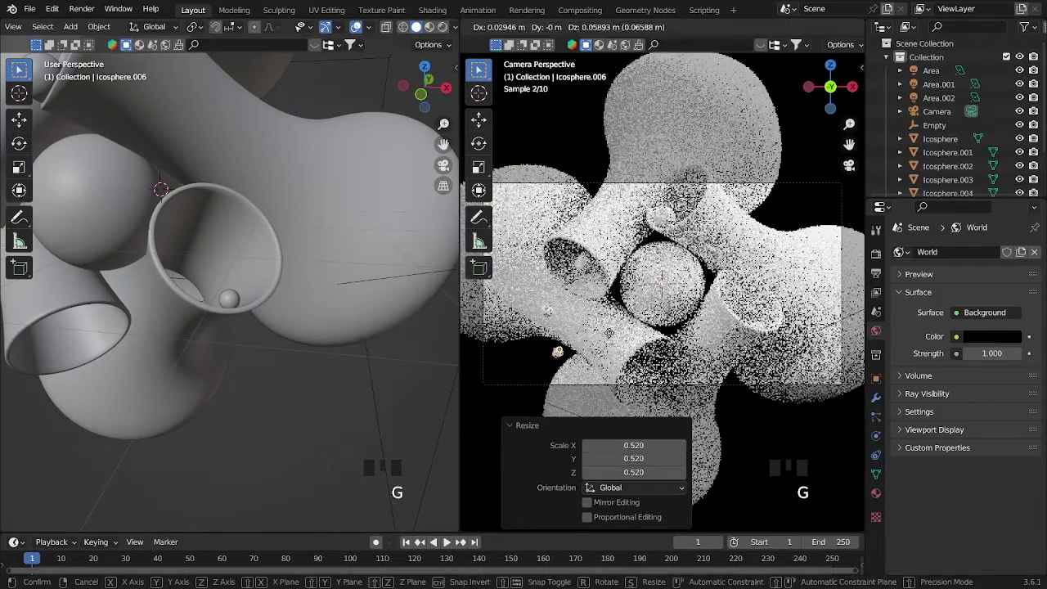
left_click(629, 271)
- In top view, move the smallest ball about 0.30 m in X and -0.53 m in Y
key("grave")
key("grave")
key("grave")
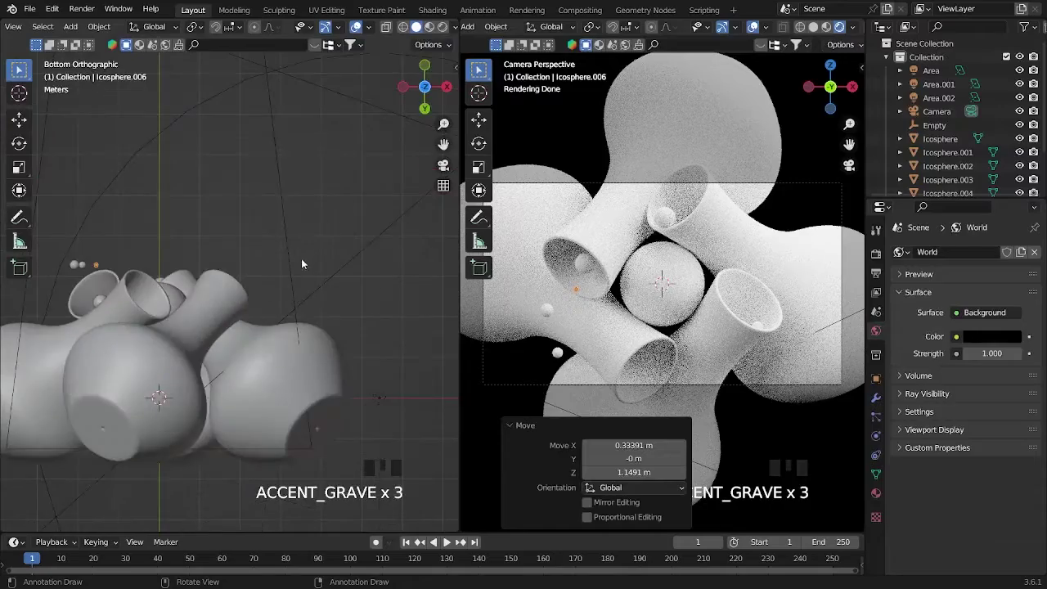
key("grave")
scroll(273, 225, "down", 1)
scroll(274, 225, "down", 2)
key("g")
left_click(294, 209)
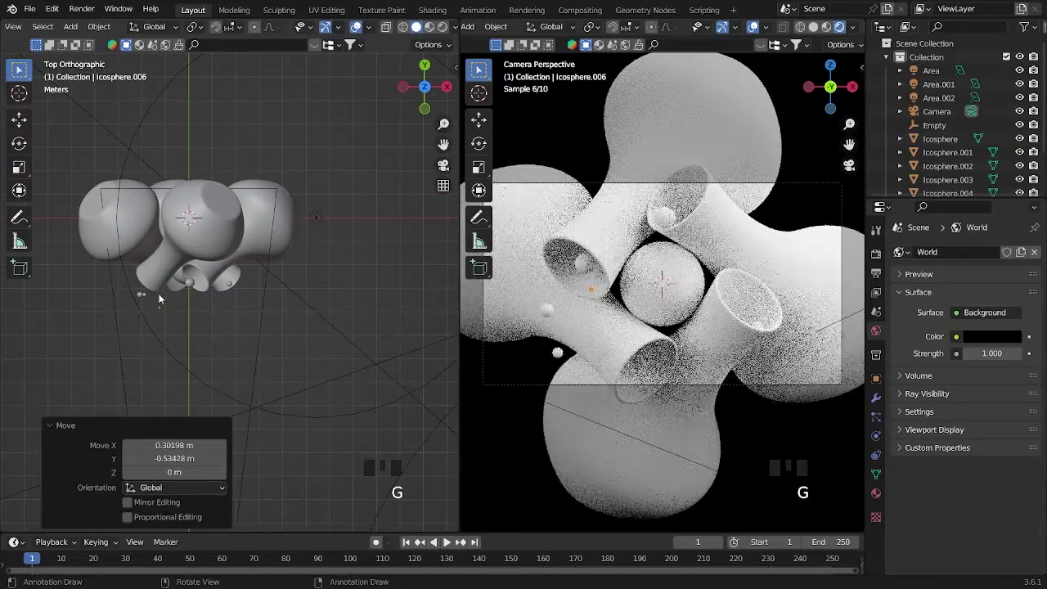
- In top view, pull the ball from the dark gap toward the camera and nudge the floating ball in front of the left vase
left_click(149, 293)
key("g")
left_click(133, 293)
left_click(133, 293)
key("g")
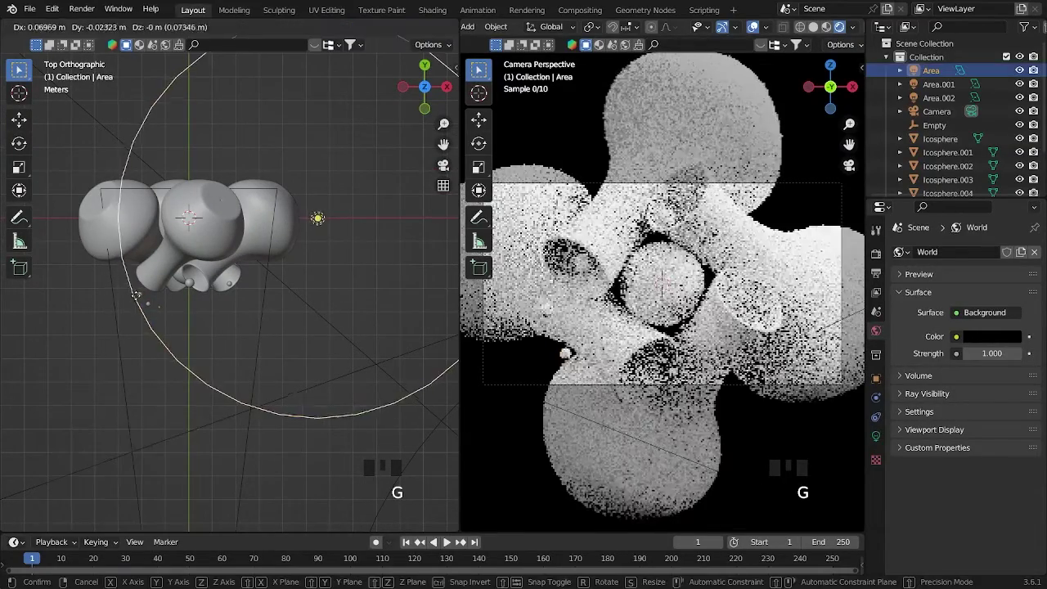
left_click(133, 295)
left_click(138, 293)
key("g")
left_click(139, 296)
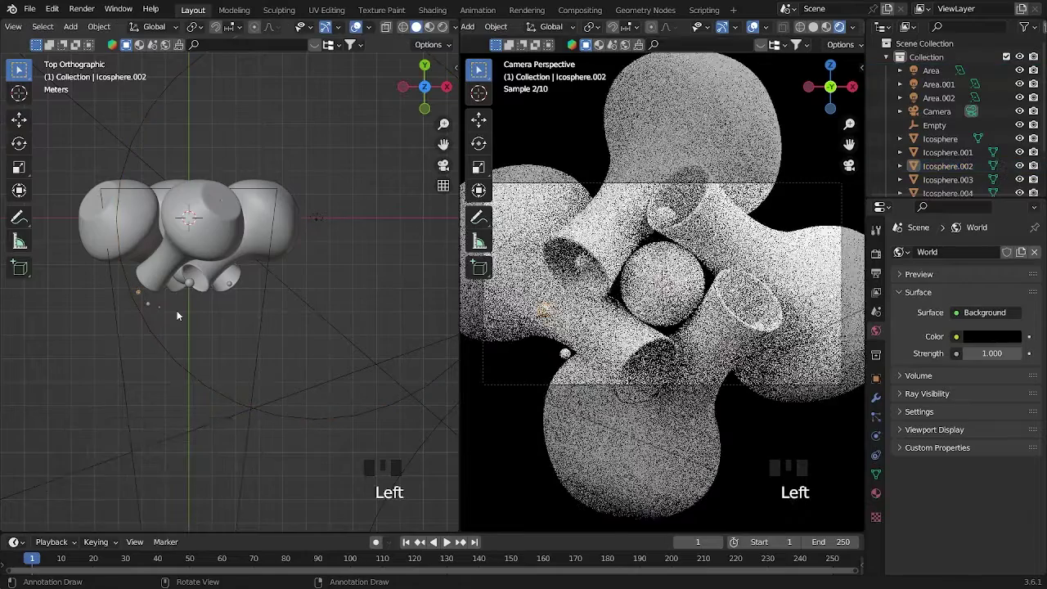
- Nudge the smallest ball at the left vase's rim, duplicate it and place the copy in the dark area below the left vase
left_click(592, 293)
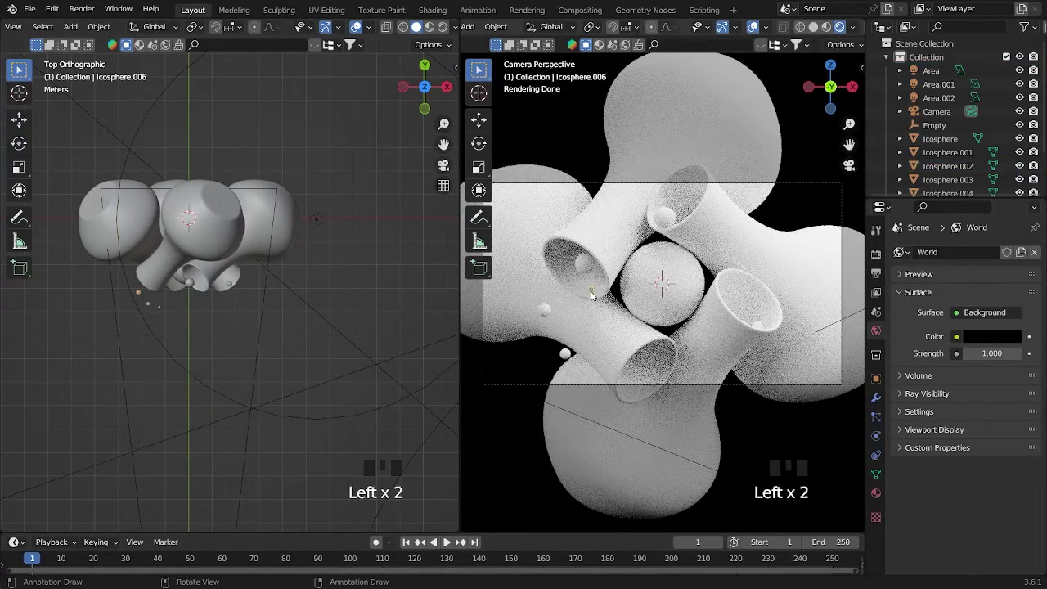
key("g")
left_click(593, 296)
key("shift+d")
right_click(653, 304)
key("g")
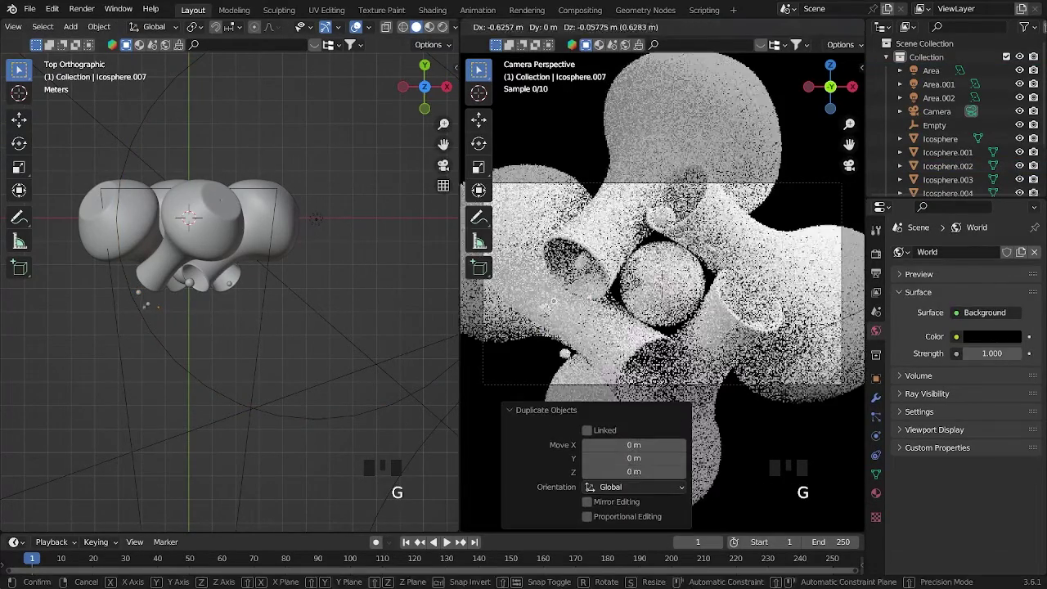
left_click(593, 357)
- Adjust the new tiny ball's position in the camera view, move it about -0.79 m in Y in top view, and save the file
left_click(542, 362)
left_click(530, 350)
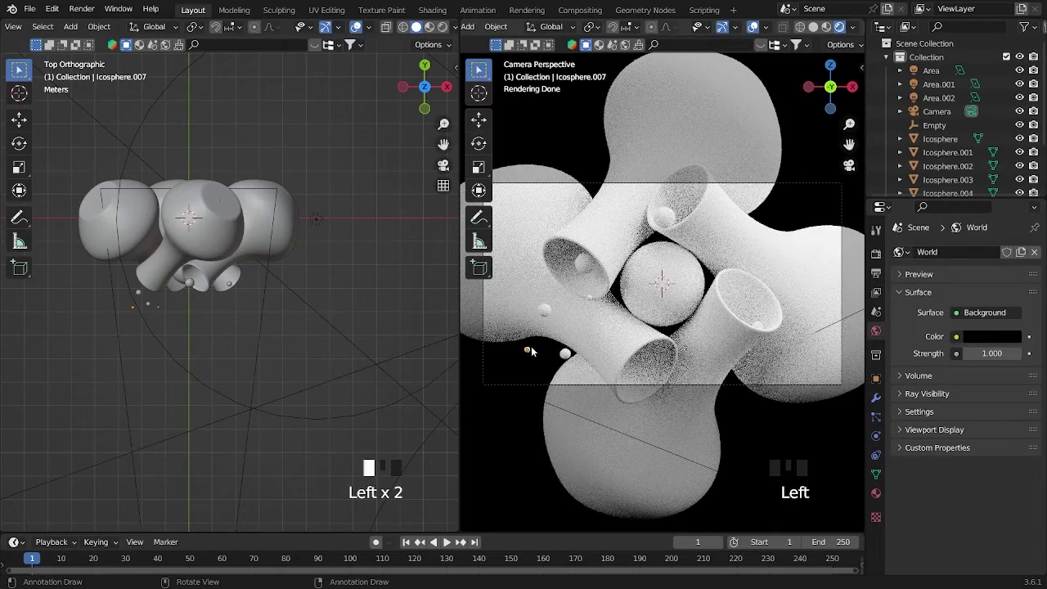
key("g")
left_click(532, 355)
key("g")
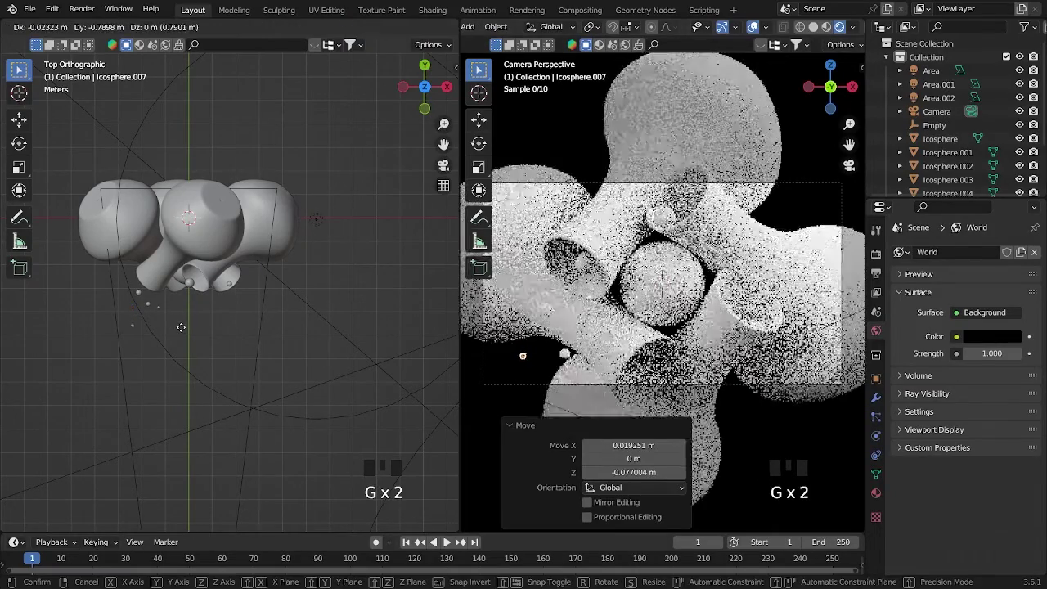
left_click(182, 327)
triple_click(209, 338)
key("ctrl+s")
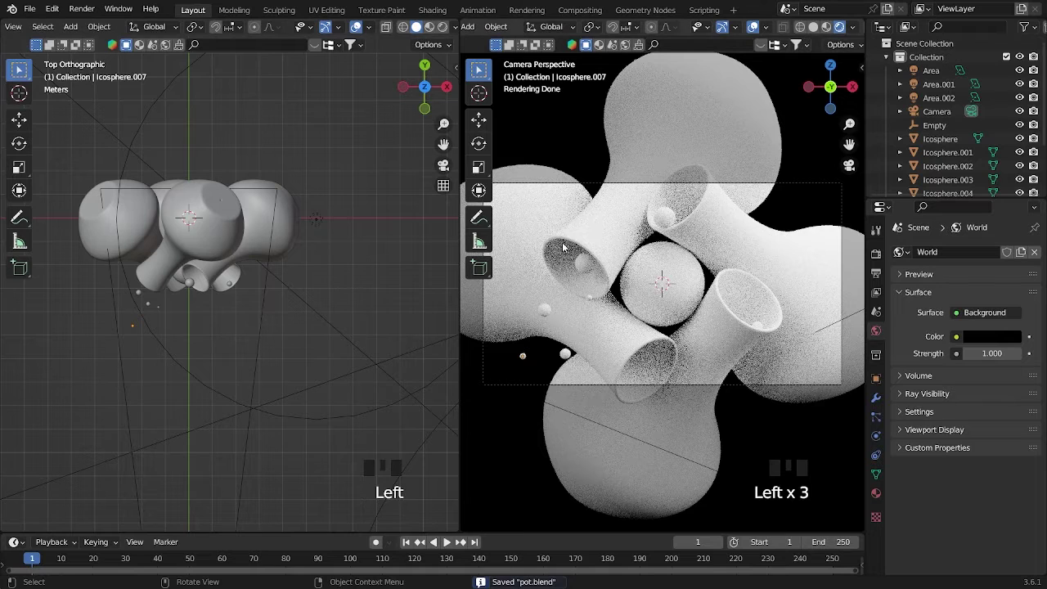
- Set the power of the area light on the left side of the scene to 1000 W and save the file
left_click(795, 212)
scroll(155, 383, "down", 9)
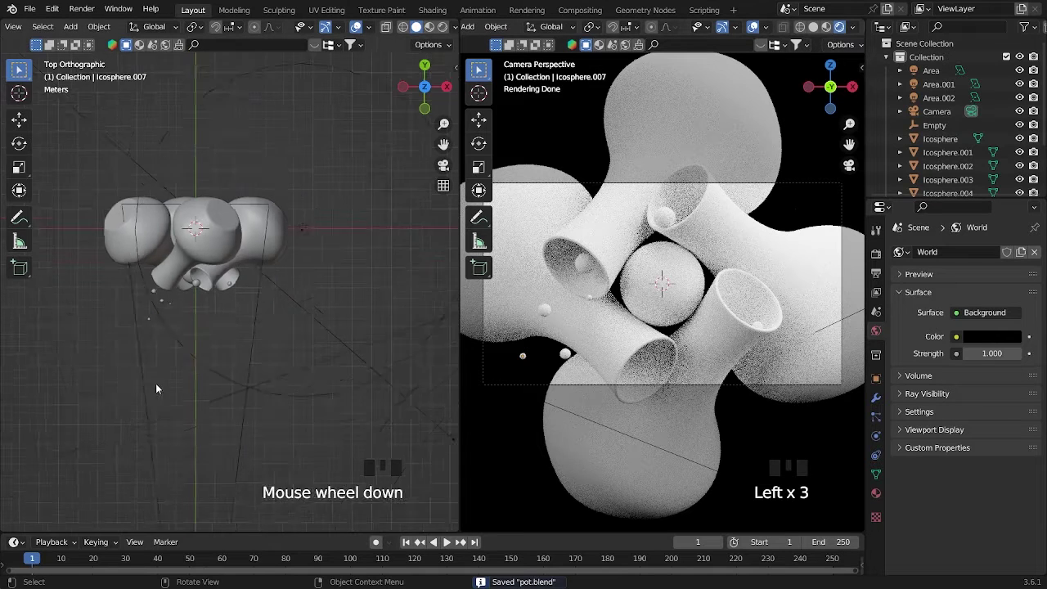
left_click(121, 357)
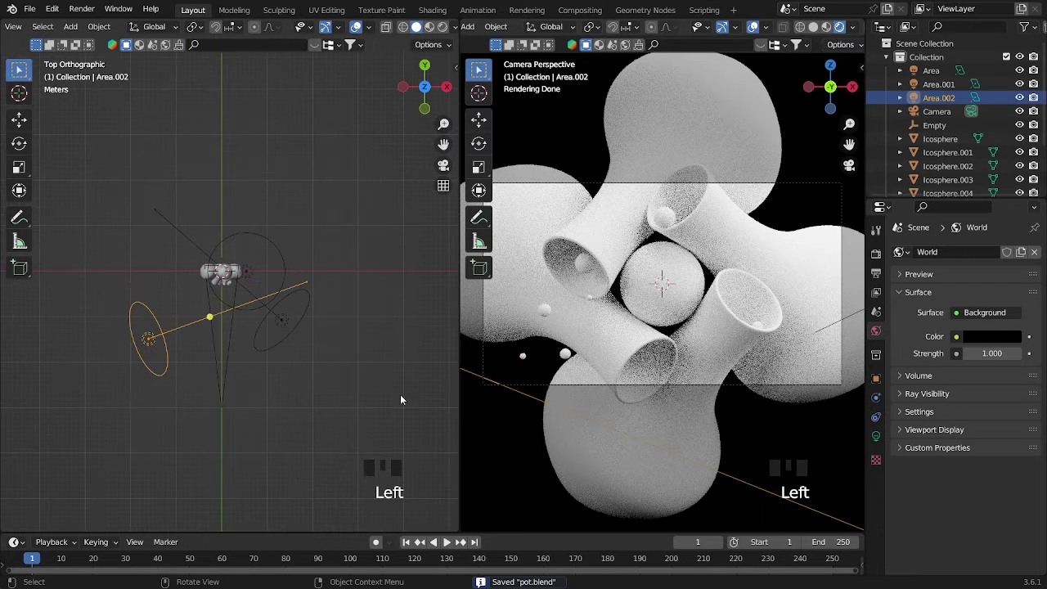
left_click(875, 436)
key("BackSpace")
key("BackSpace")
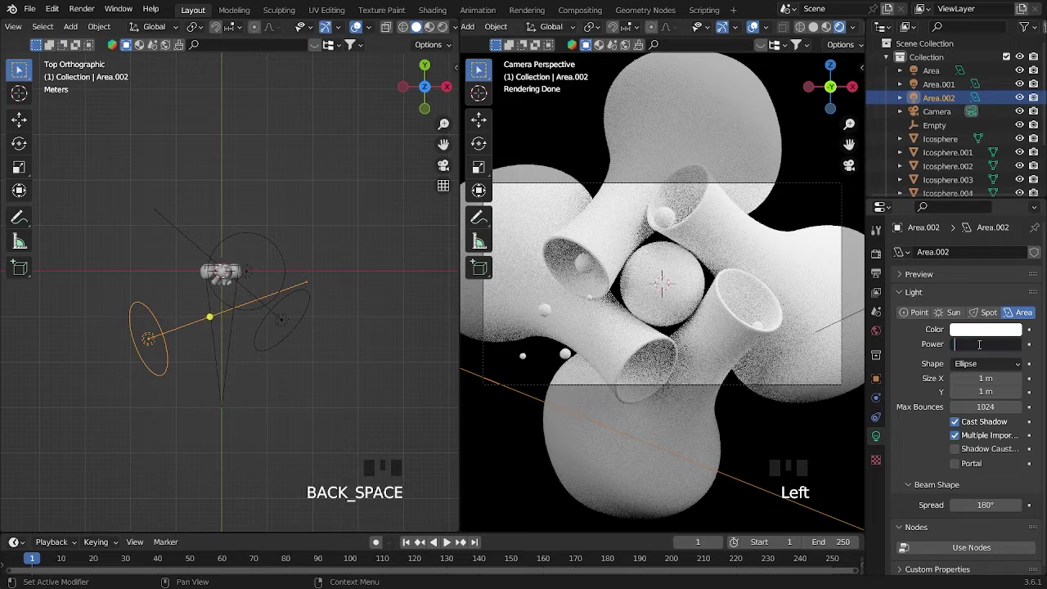
type("1000")
key("Return")
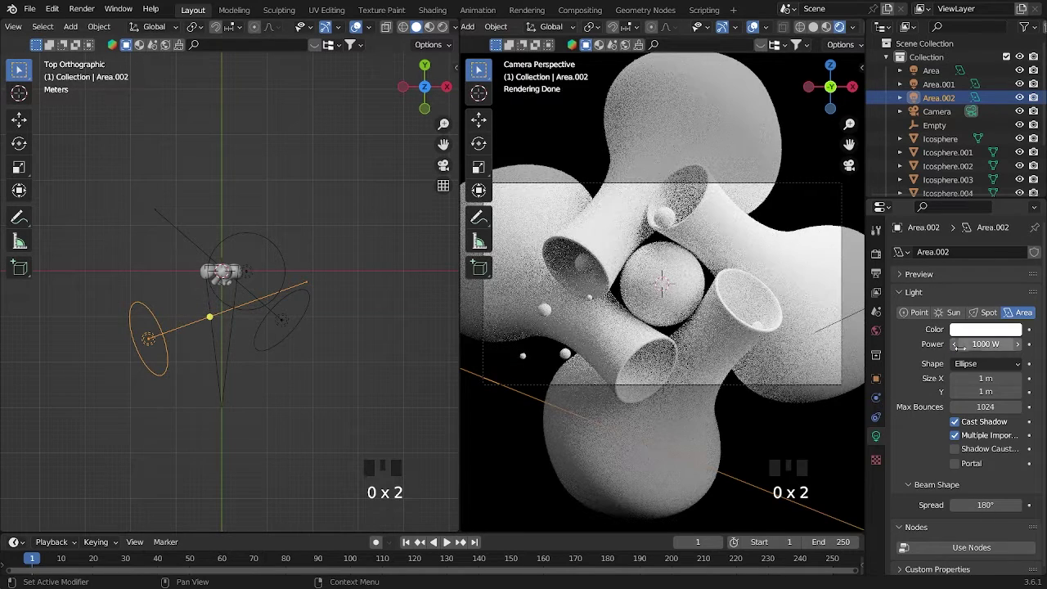
left_click(408, 360)
middle_click_drag(377, 351, 364, 303)
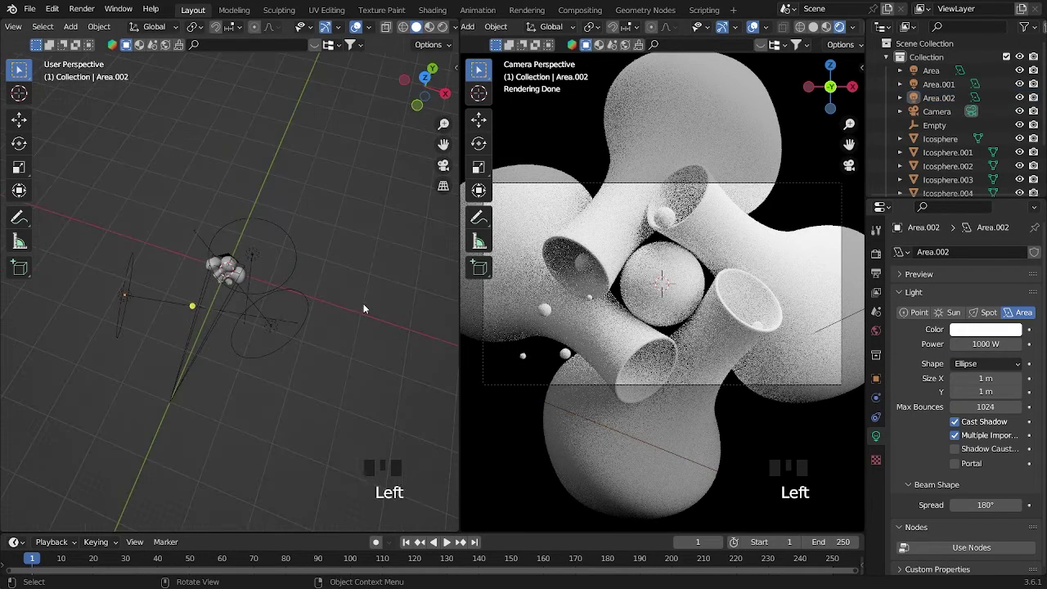
key("ctrl+s")
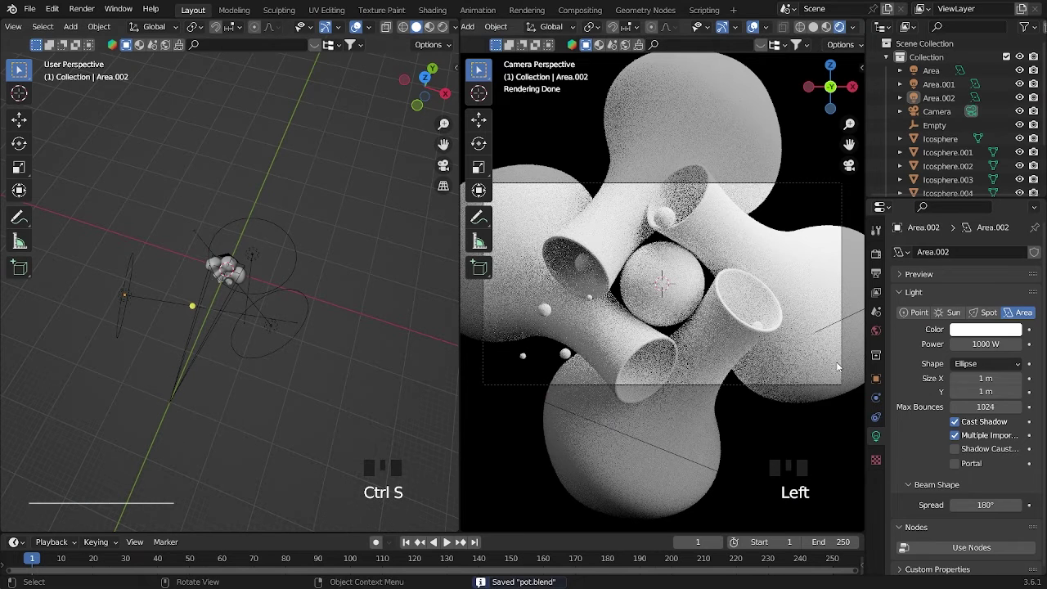
- Expand the render Color Management settings and keep Filmic as the view transform
left_click(877, 254)
scroll(928, 534, "down", 9)
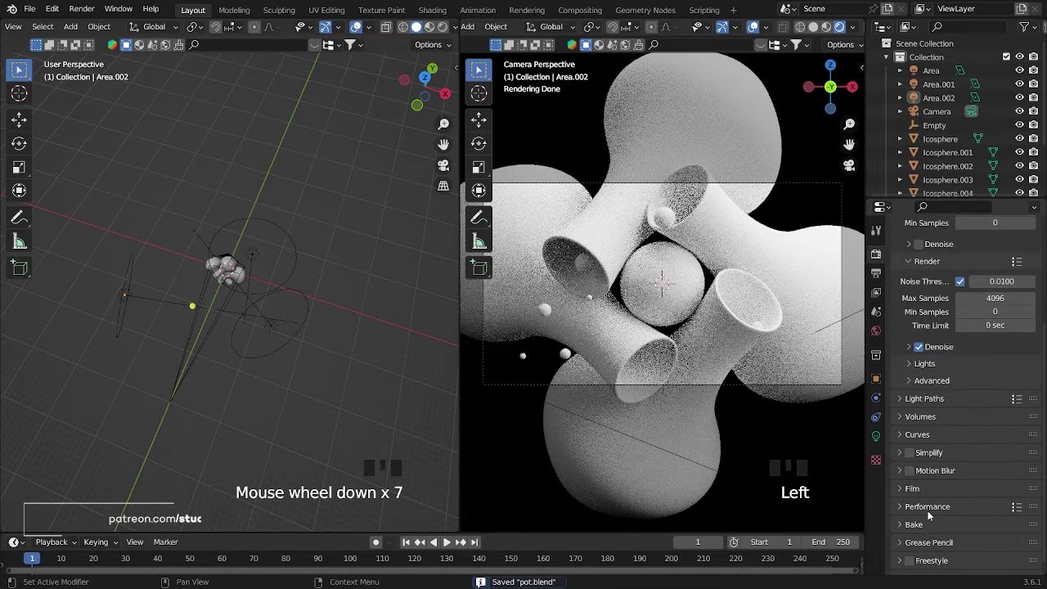
left_click(935, 567)
scroll(958, 540, "down", 3)
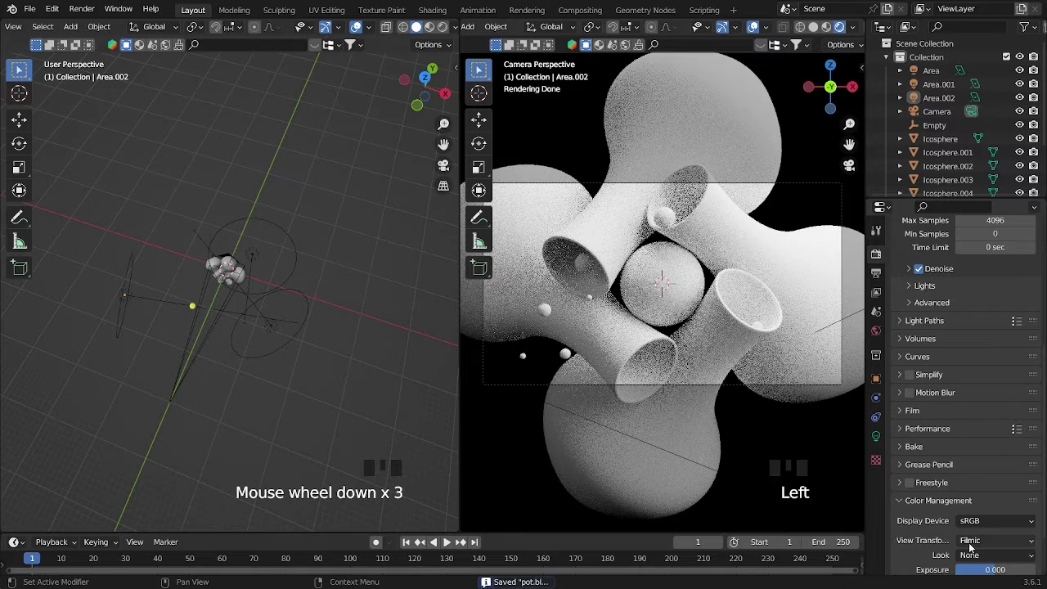
left_click(984, 542)
left_click(986, 539)
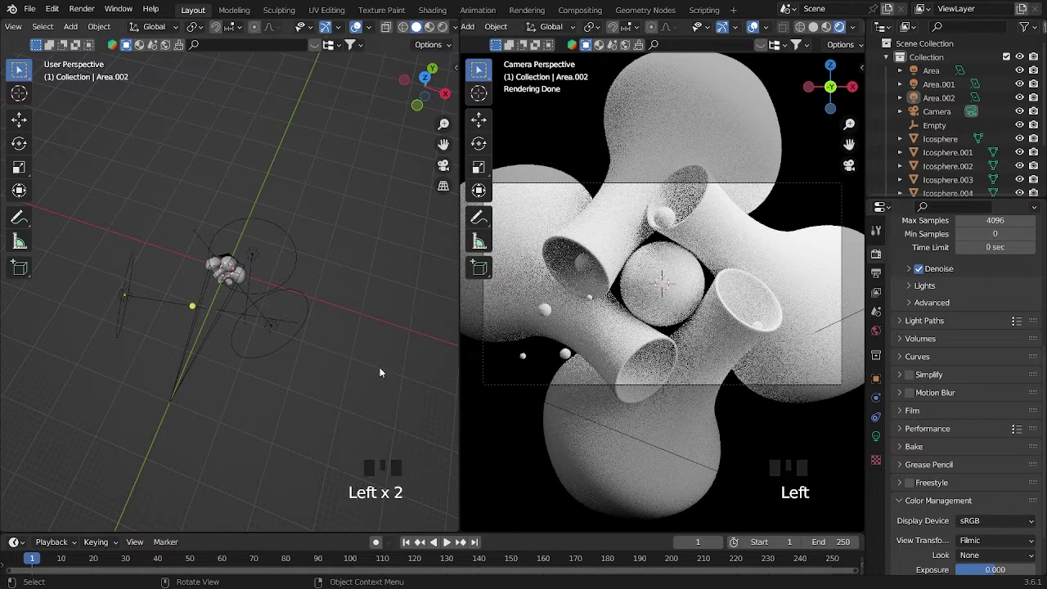
- Inspect the arrangement of the area lights around the vases from several angles and save the file
middle_click_drag(380, 372, 339, 286)
left_click(343, 357)
key("ctrl+s")
triple_click(340, 285)
scroll(360, 280, "up", 3)
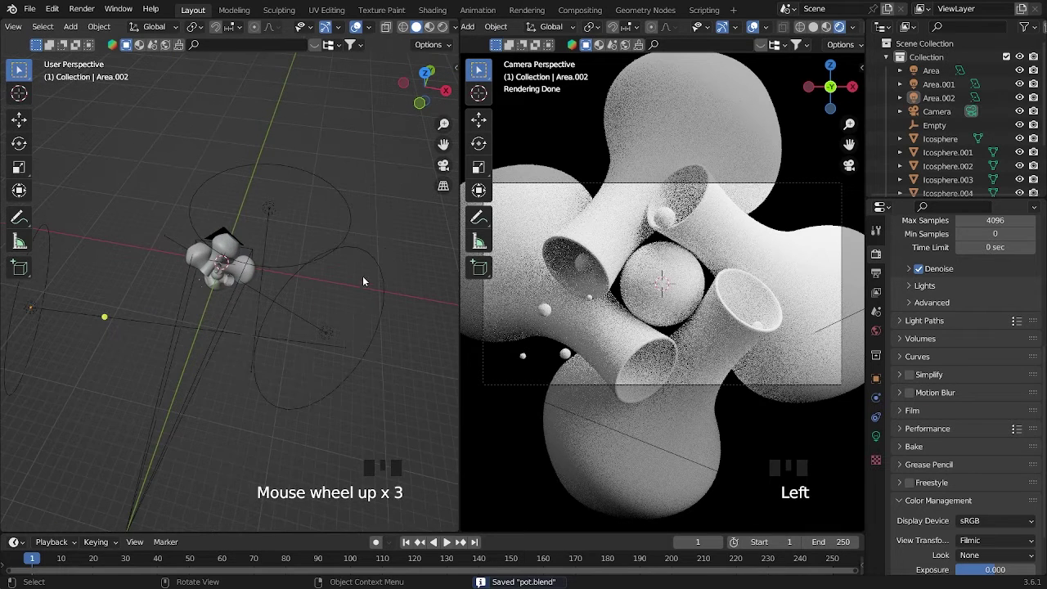
left_click(386, 252)
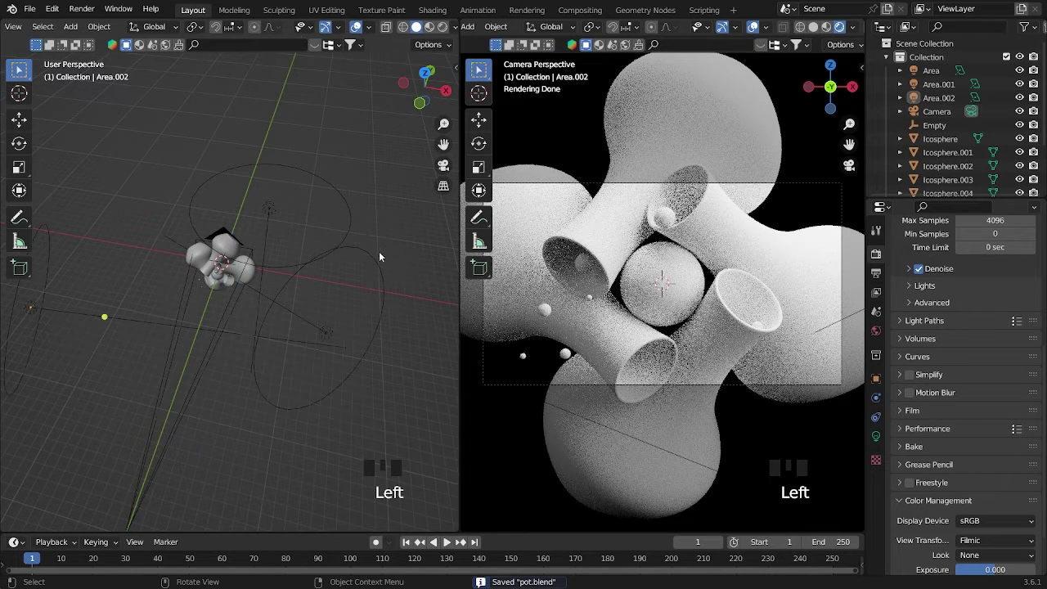
mouse_move(379, 251)
middle_mouse_down()
mouse_move(400, 229)
mouse_move(366, 237)
middle_mouse_up()
left_click(366, 237)
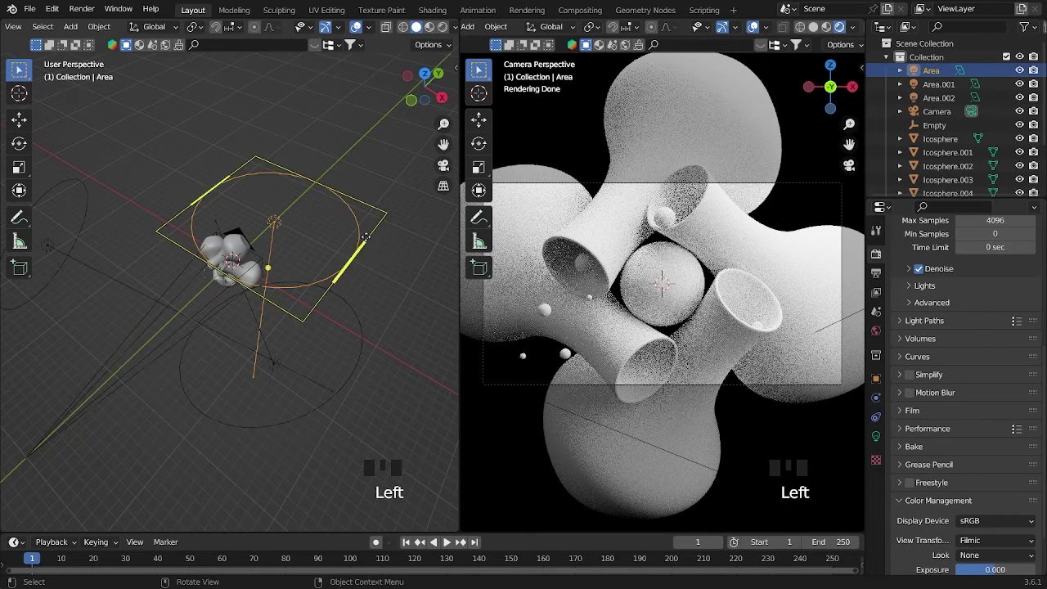
triple_click(378, 306)
key("ctrl+s")
middle_click_drag(378, 306, 332, 300)
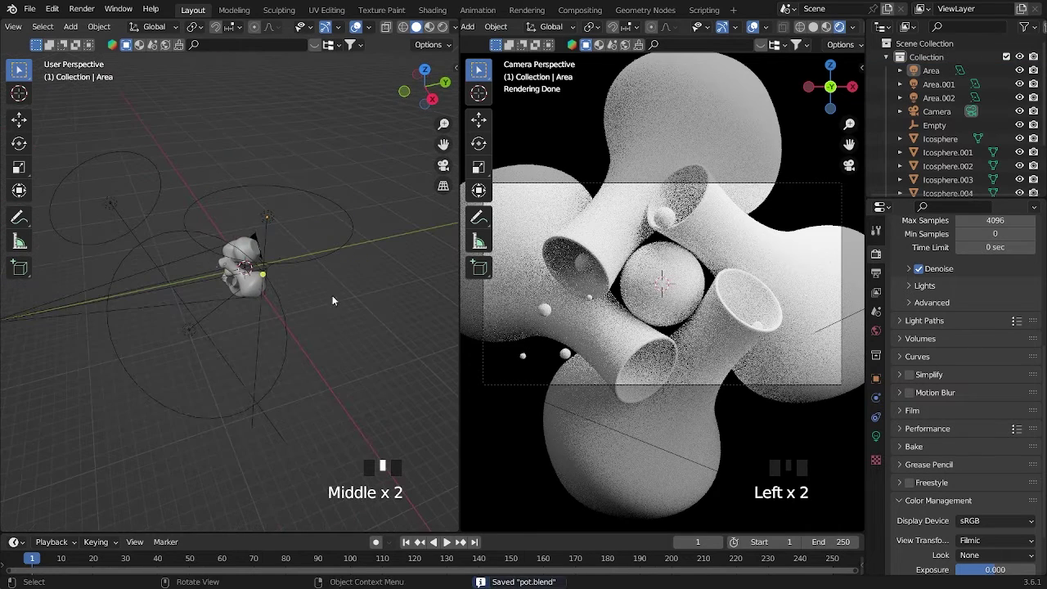
- Set the color management look to Medium High Contrast and save the file
left_click(967, 557)
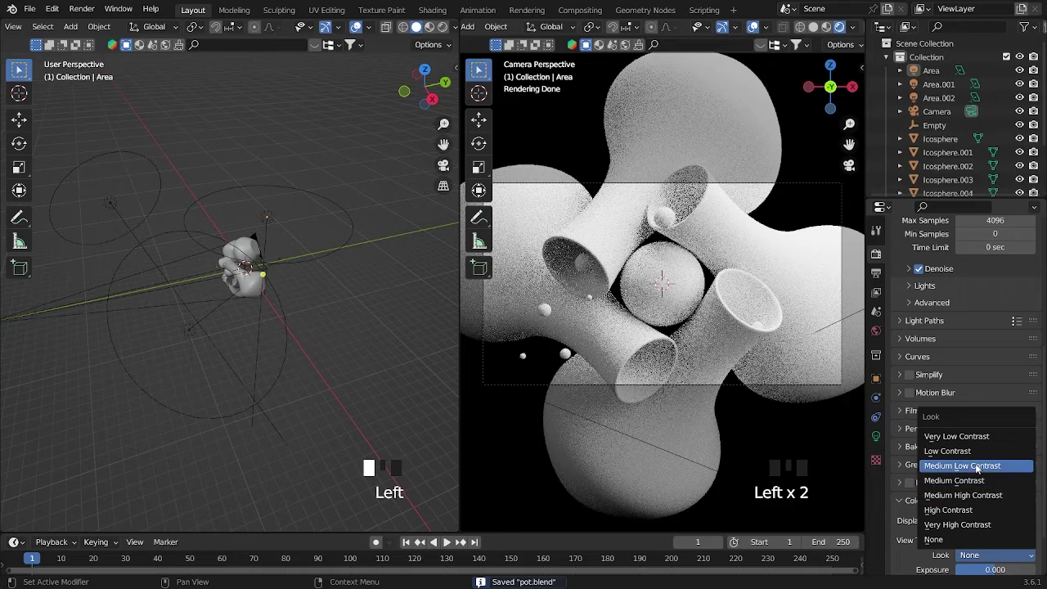
left_click(981, 496)
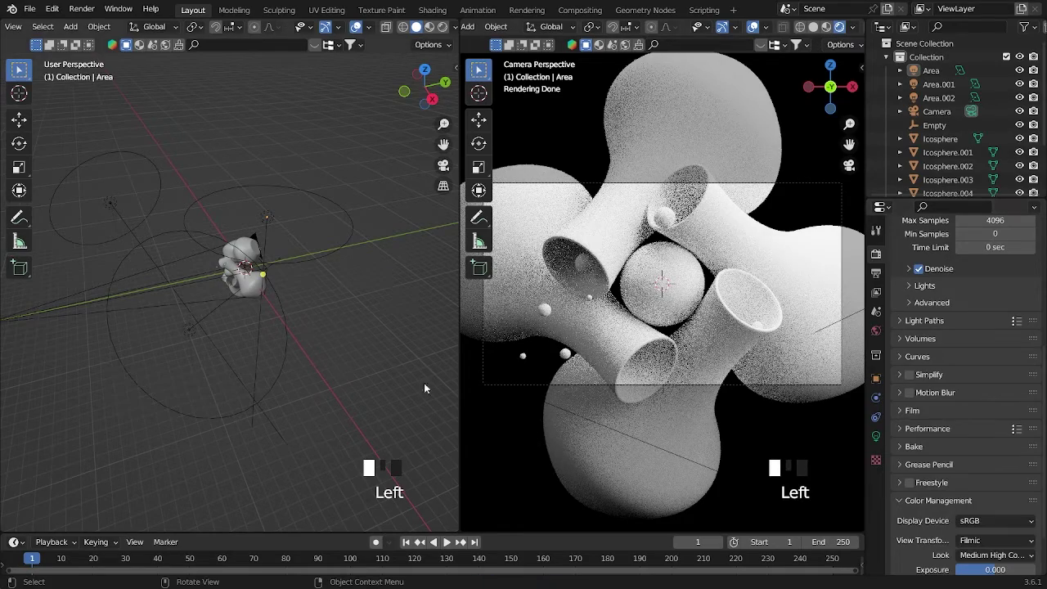
scroll(465, 353, "up", 3)
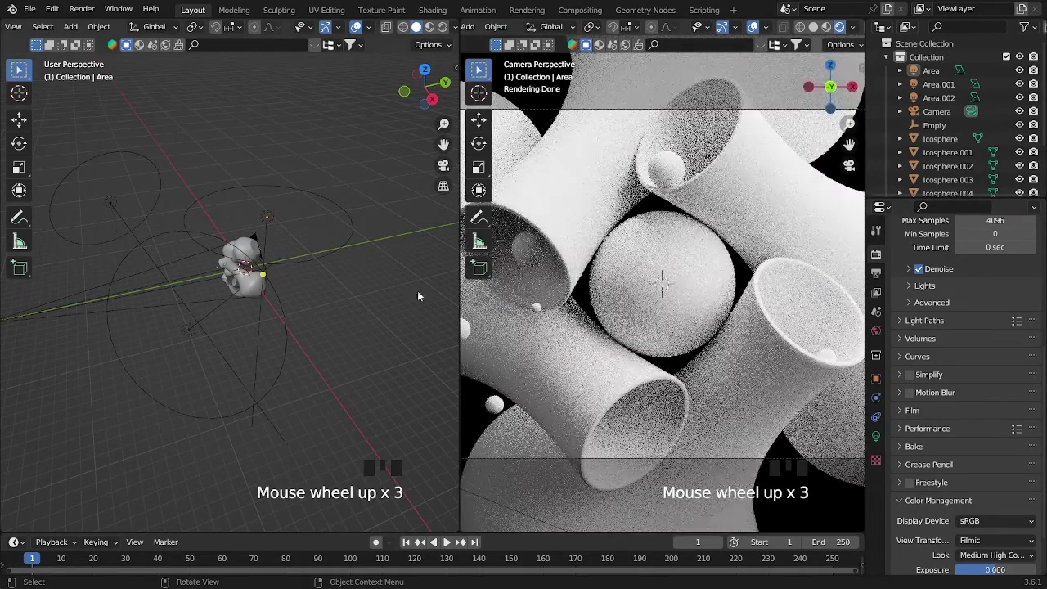
left_click(256, 274)
left_click(387, 305)
key("ctrl+s")
- Switch the modelling viewport to front view and select the vases
middle_click_drag(321, 280, 278, 245)
key("grave")
key("grave")
key("grave")
left_click(234, 283)
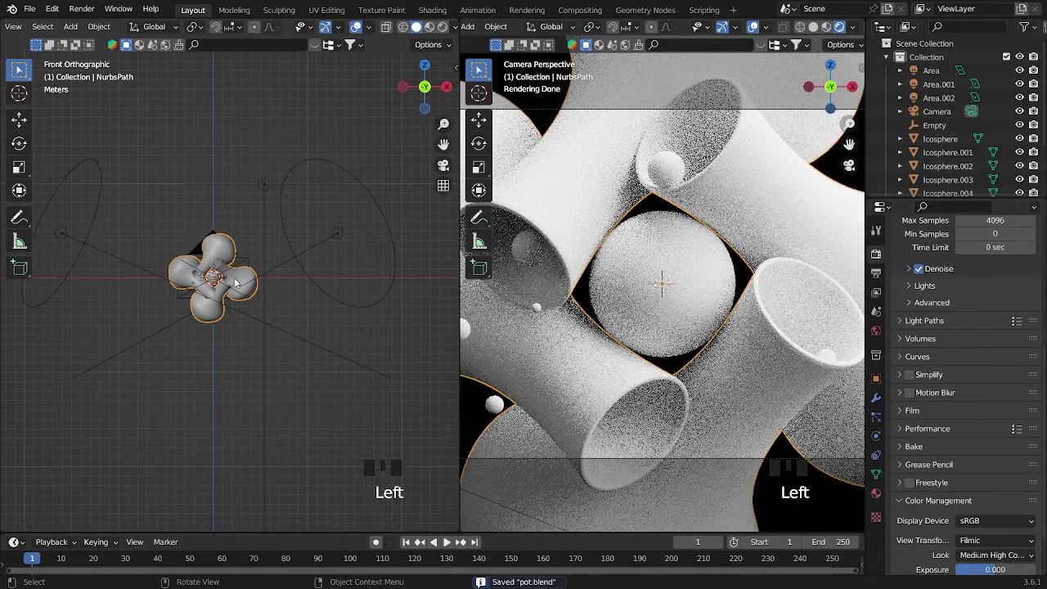
- Widen the camera viewport and hide its toolbar, gizmos and overlays
scroll(645, 370, "down", 2)
left_click_drag(458, 379, 322, 370)
scroll(323, 369, "up", 1)
scroll(323, 370, "down", 2)
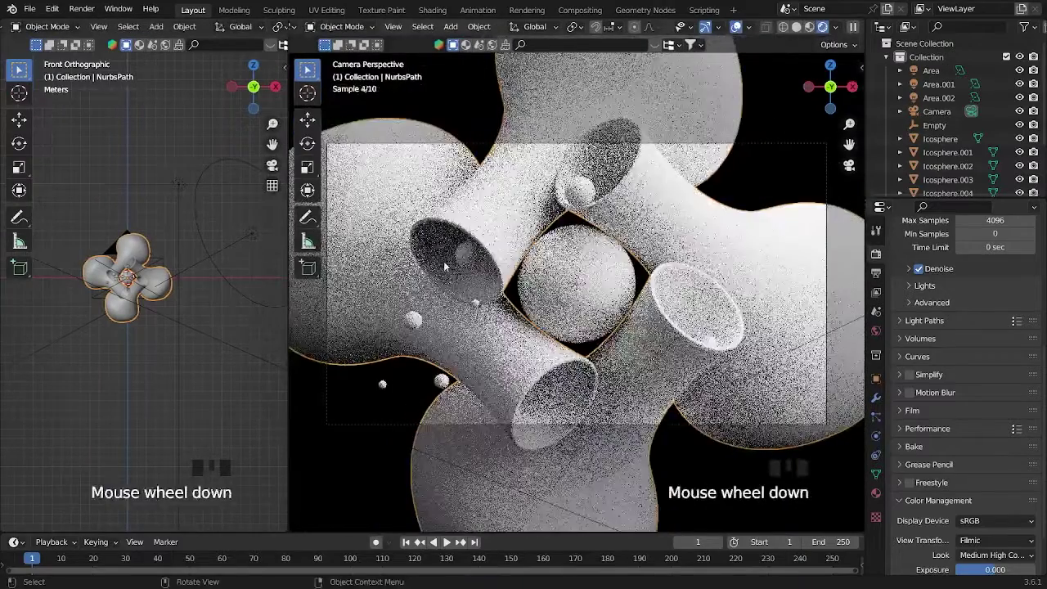
key("t")
left_click(705, 27)
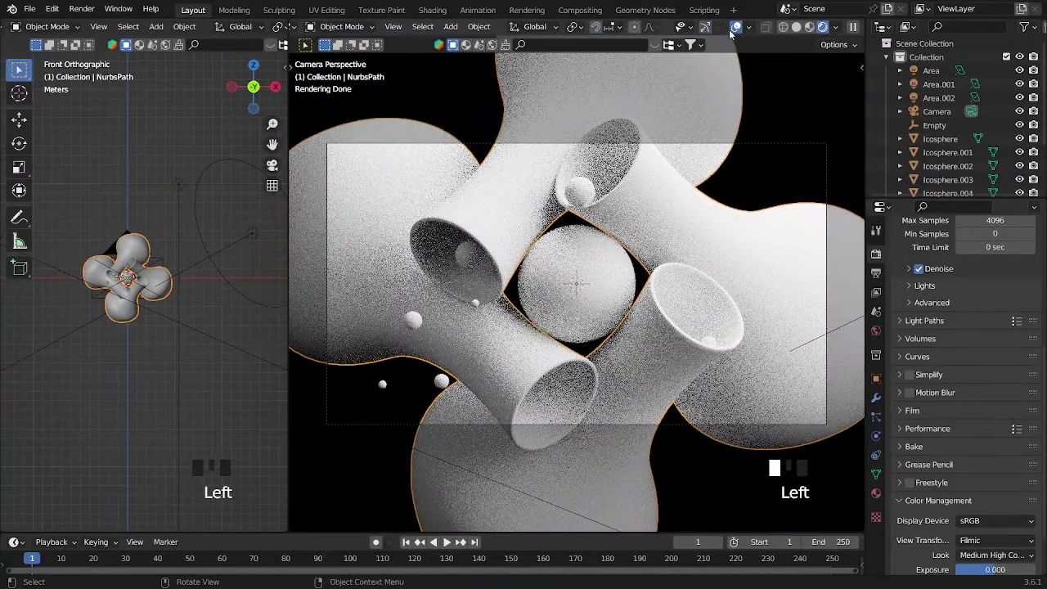
left_click(736, 27)
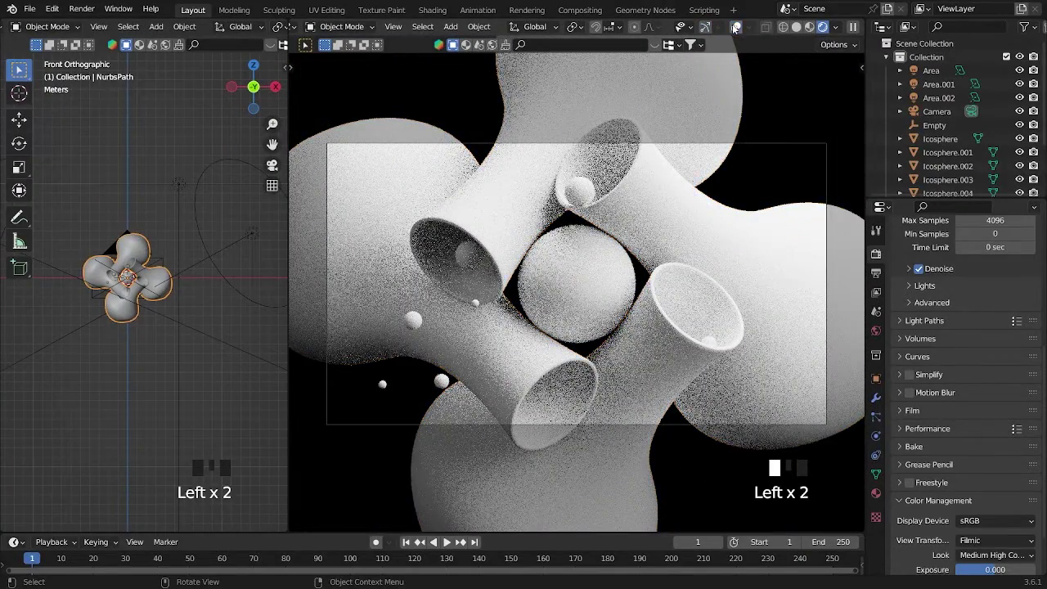
- Split the camera viewport horizontally into an upper and a lower area
right_click(865, 320)
left_click(861, 325)
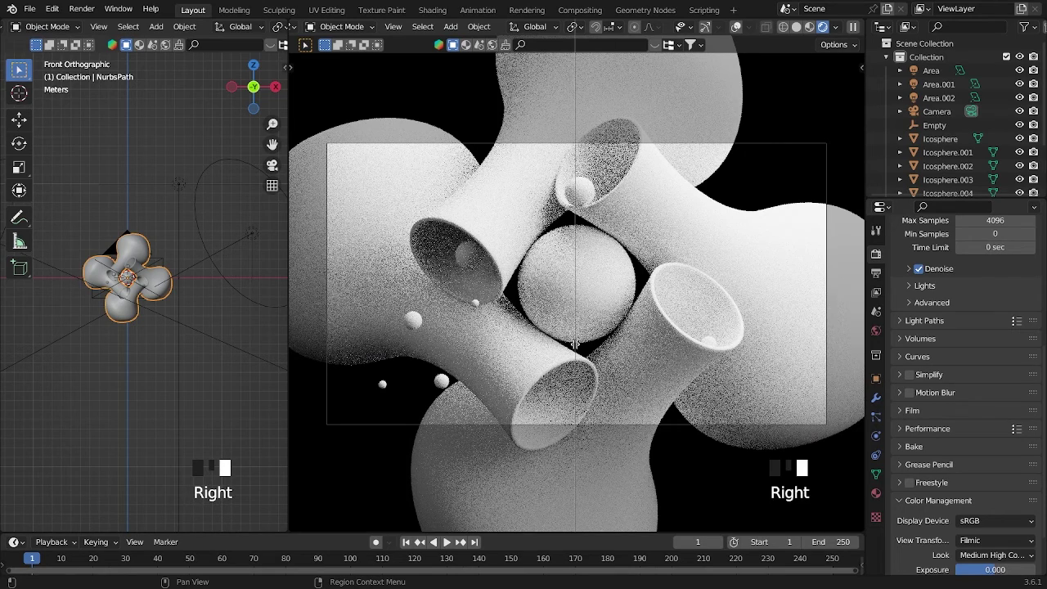
left_click(594, 344)
right_click(593, 347)
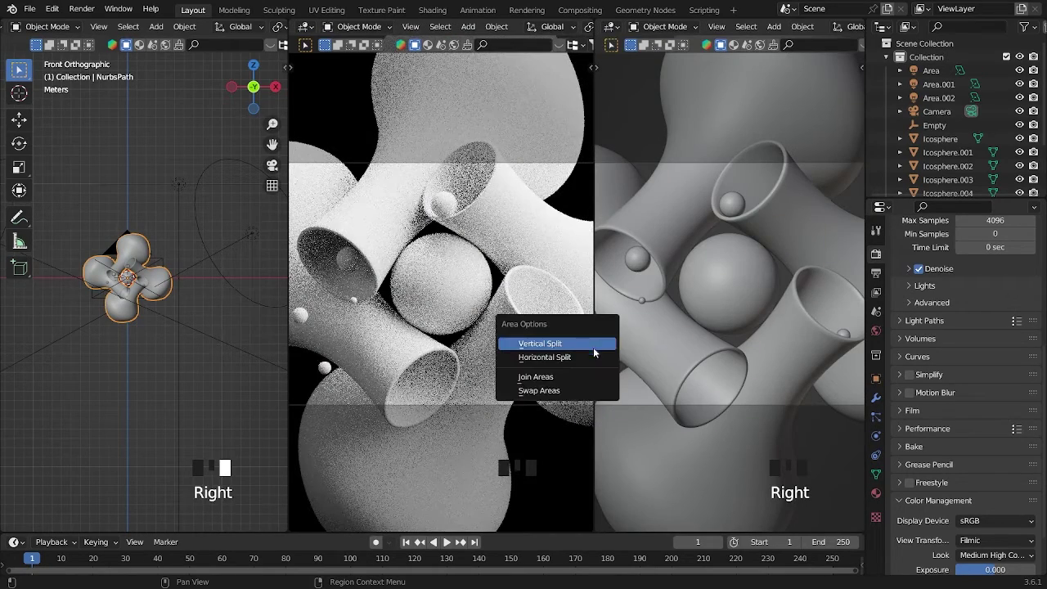
left_click(573, 390)
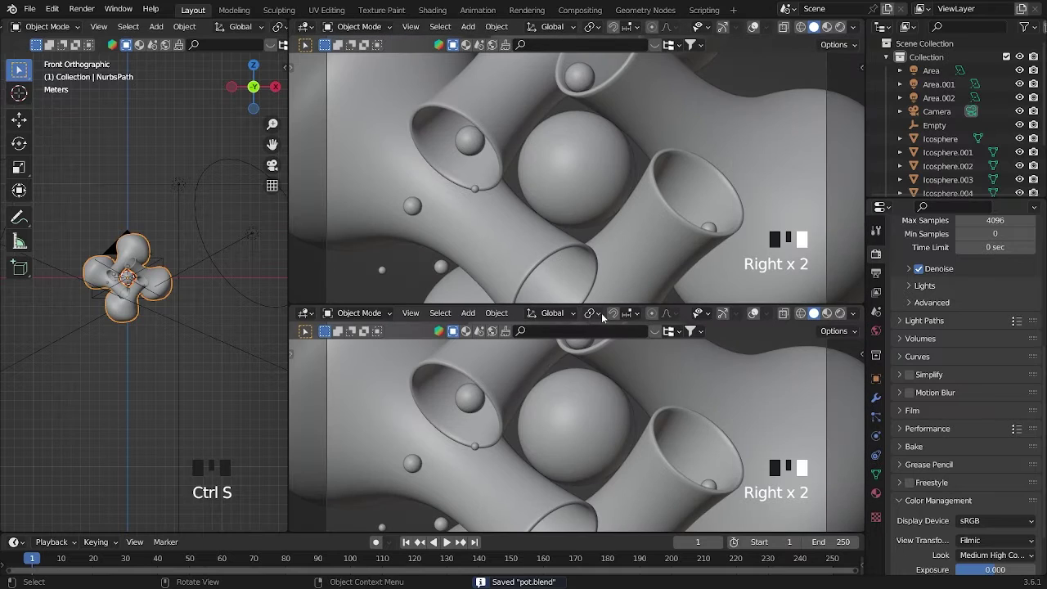
- Change the lower area to the Shader Editor, collapsing its sidebar, and save the file
left_click(301, 316)
left_click(343, 451)
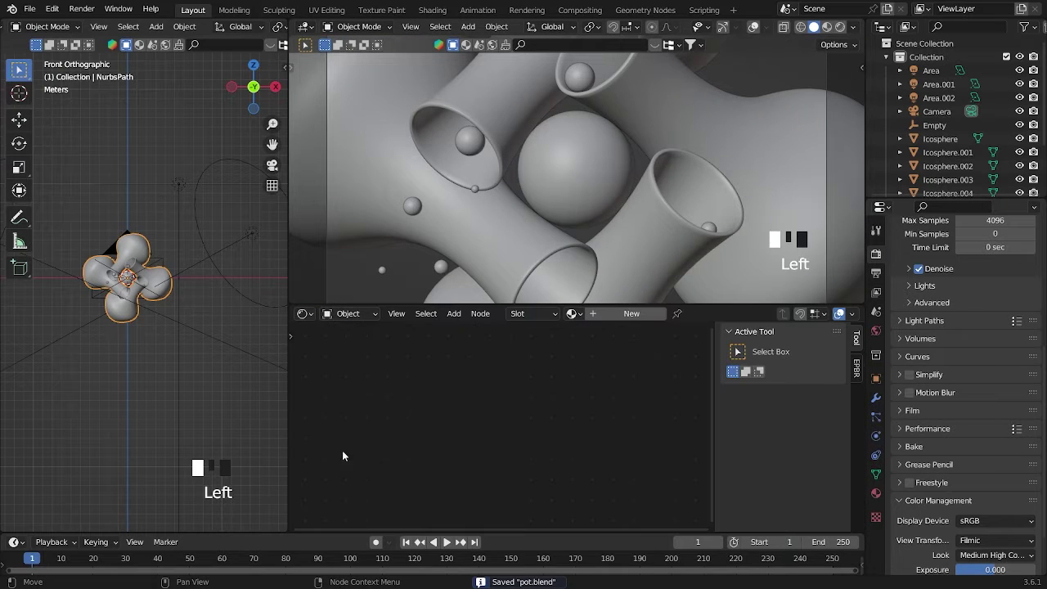
key("ctrl+s")
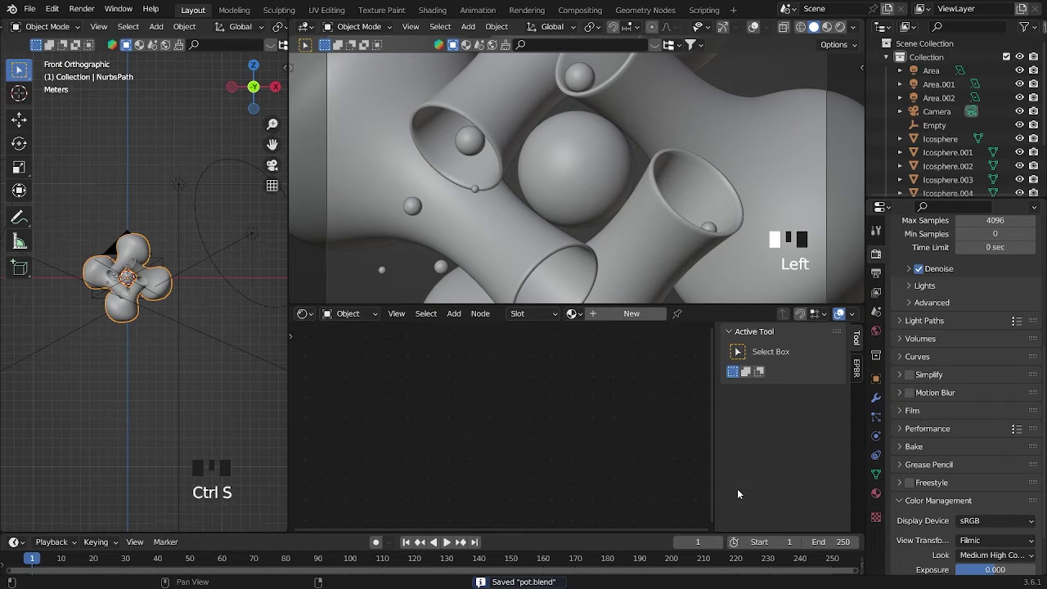
left_click_drag(711, 476, 785, 479)
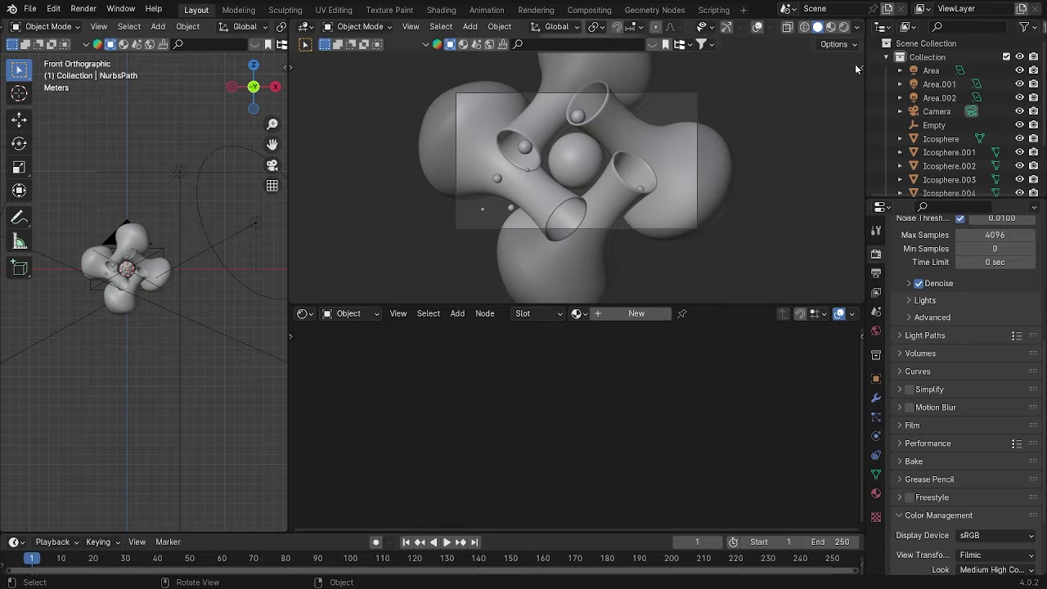
- Switch the upper camera viewport to rendered shading and frame the vases in it
left_click(845, 27)
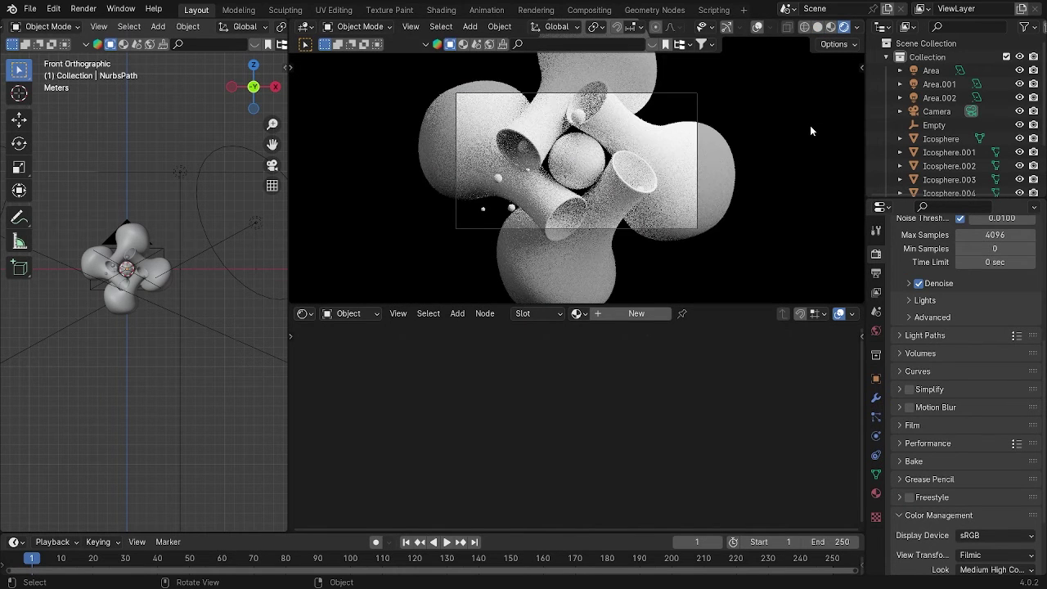
scroll(810, 125, "up", 3)
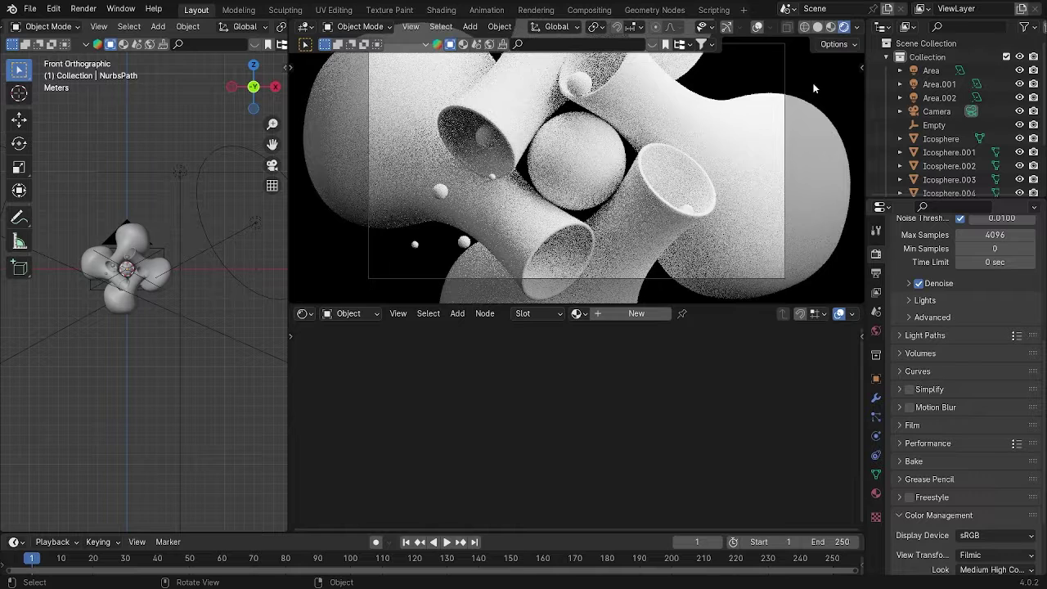
scroll(814, 87, "down", 2)
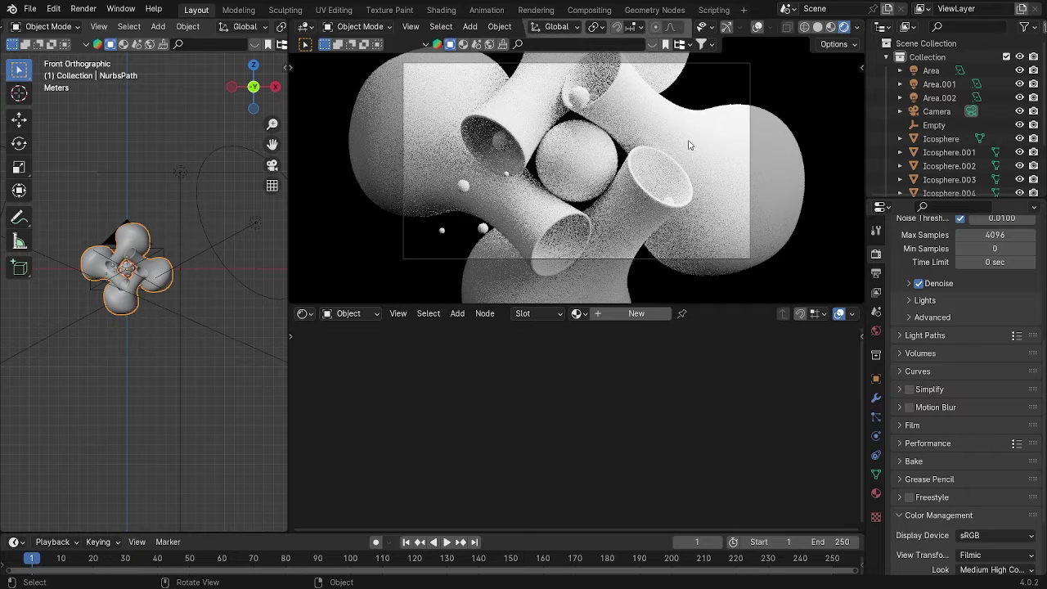
- Create a new material for the vases and move the Material Output node away from the Principled BSDF
left_click(614, 313)
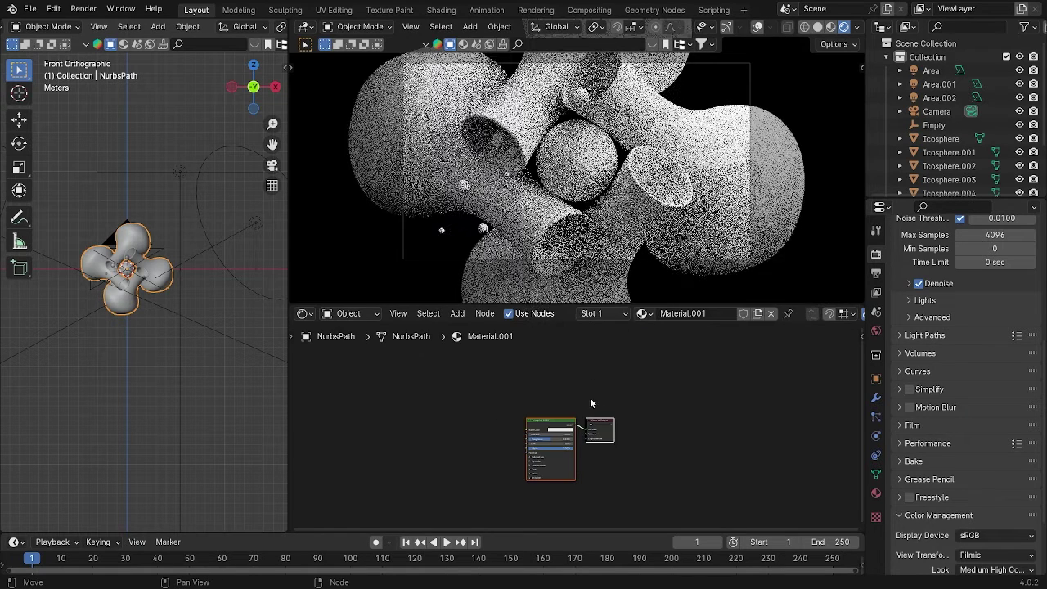
left_click_drag(631, 418, 711, 418)
scroll(600, 397, "up", 1)
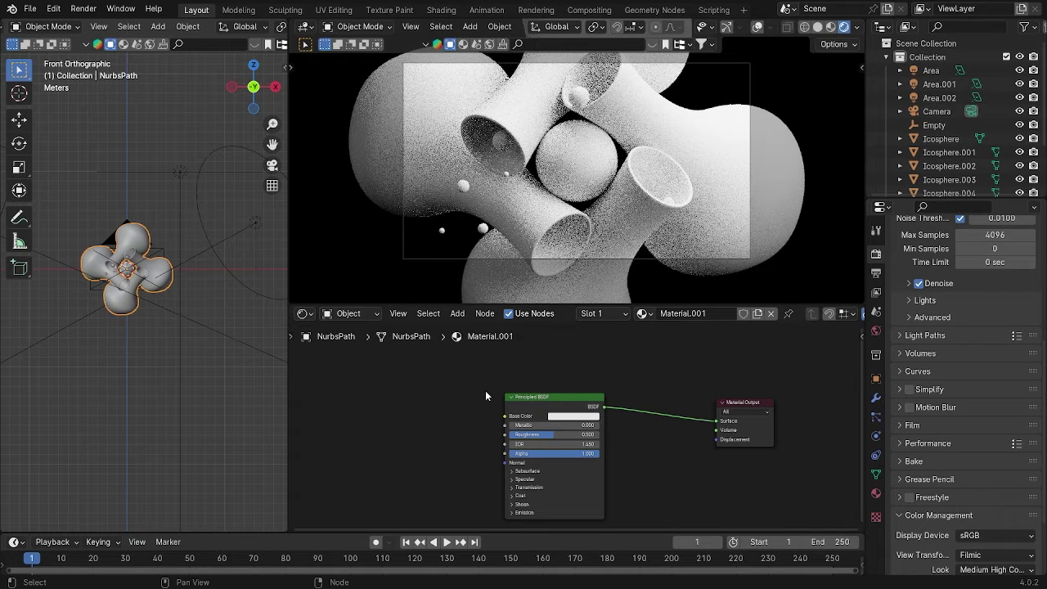
middle_click_drag(446, 436, 489, 441)
scroll(466, 425, "up", 1)
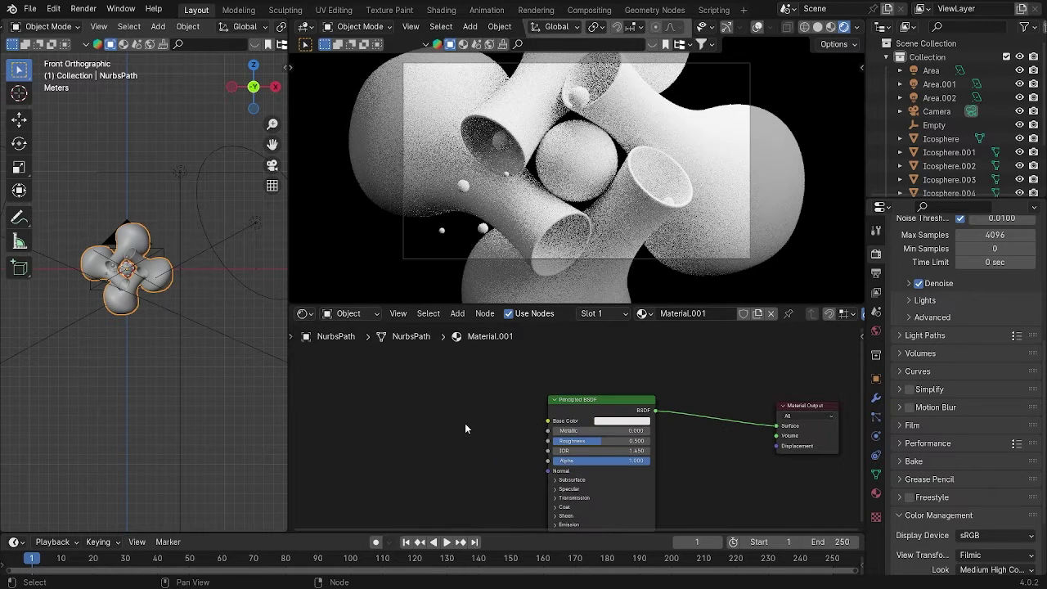
- Add a Color Ramp node before the Principled BSDF and connect its Color output to Base Color
key("shift+a")
type("color")
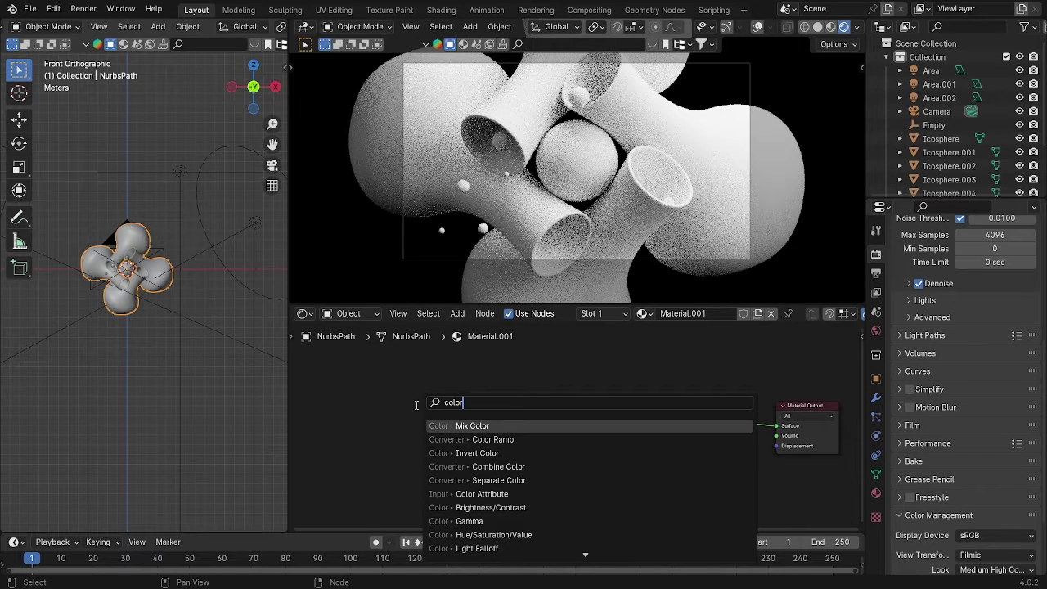
left_click(491, 440)
left_click(382, 403)
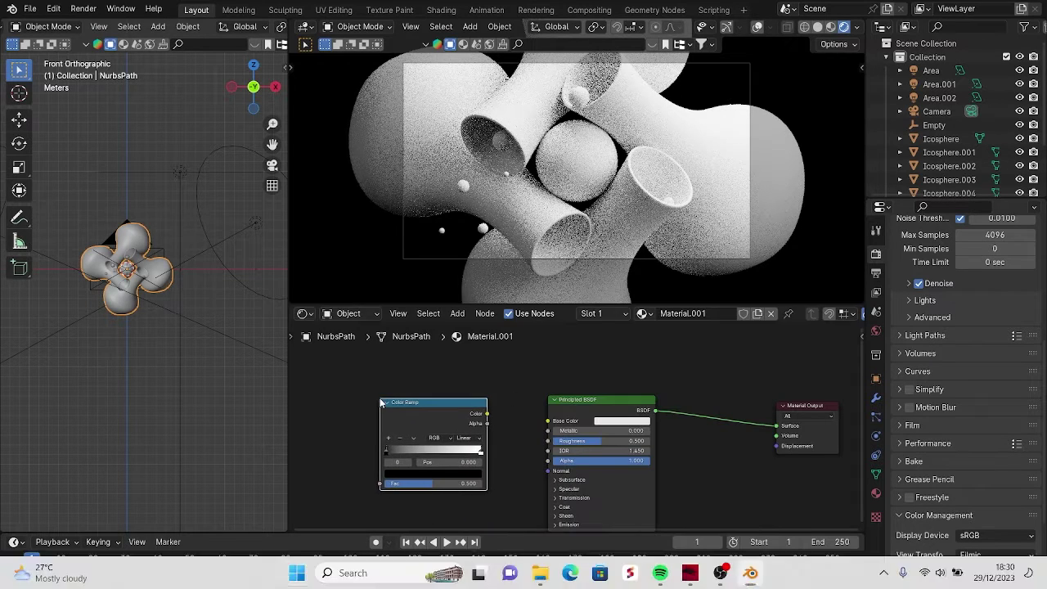
left_click(496, 410)
left_click_drag(487, 414, 549, 426)
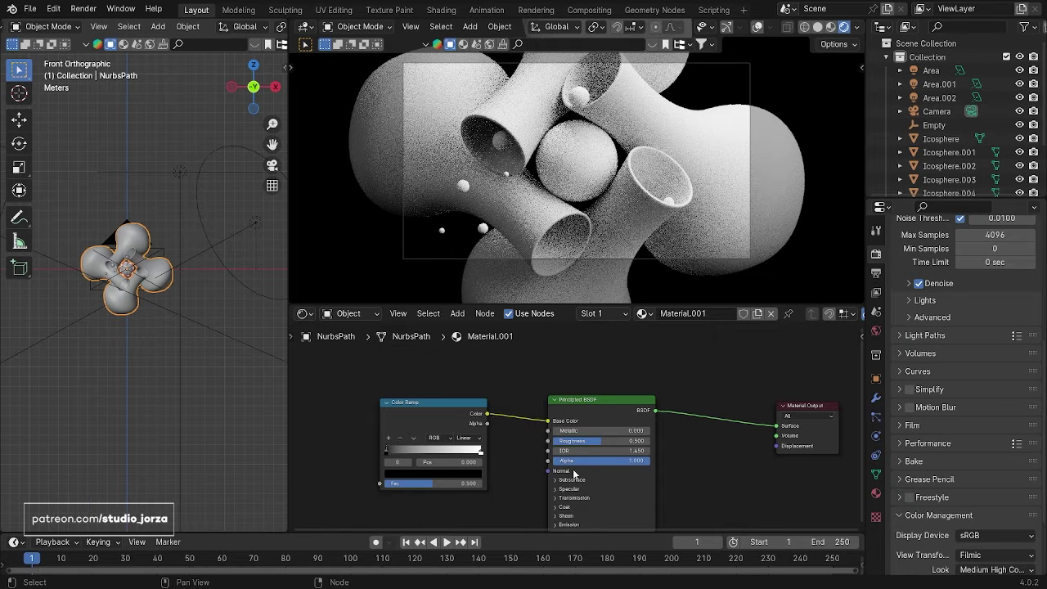
- Move the Color Ramp farther from the Principled BSDF and add a Noise Texture node before it
middle_click_drag(479, 448, 526, 434)
scroll(525, 434, "up", 3)
left_click_drag(474, 400, 413, 397)
middle_click_drag(529, 431, 585, 453)
left_click(529, 463)
middle_click_drag(434, 423, 533, 421)
key("shift+a")
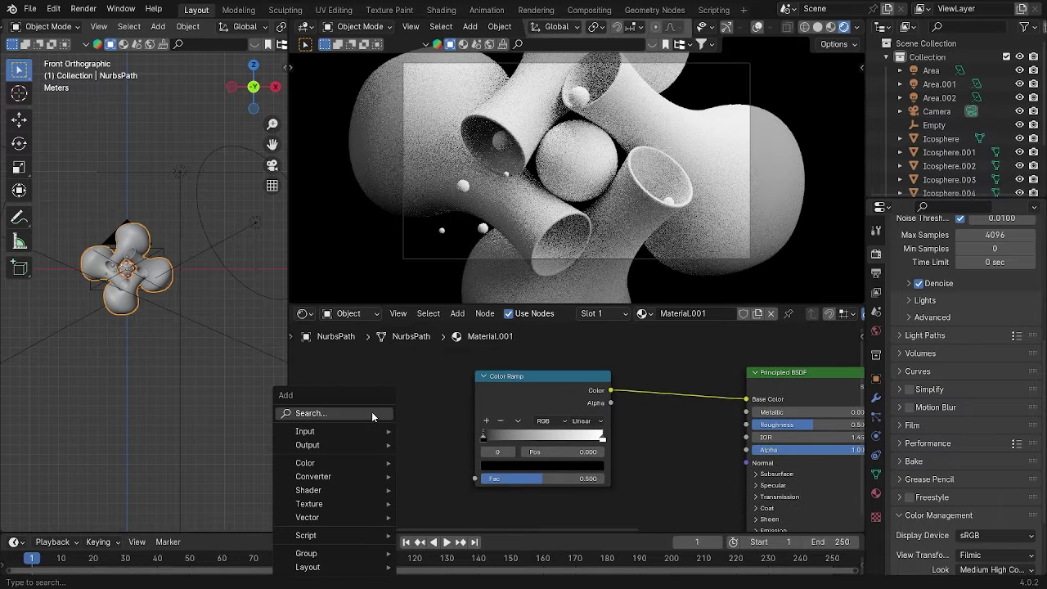
left_click(371, 414)
type("noise")
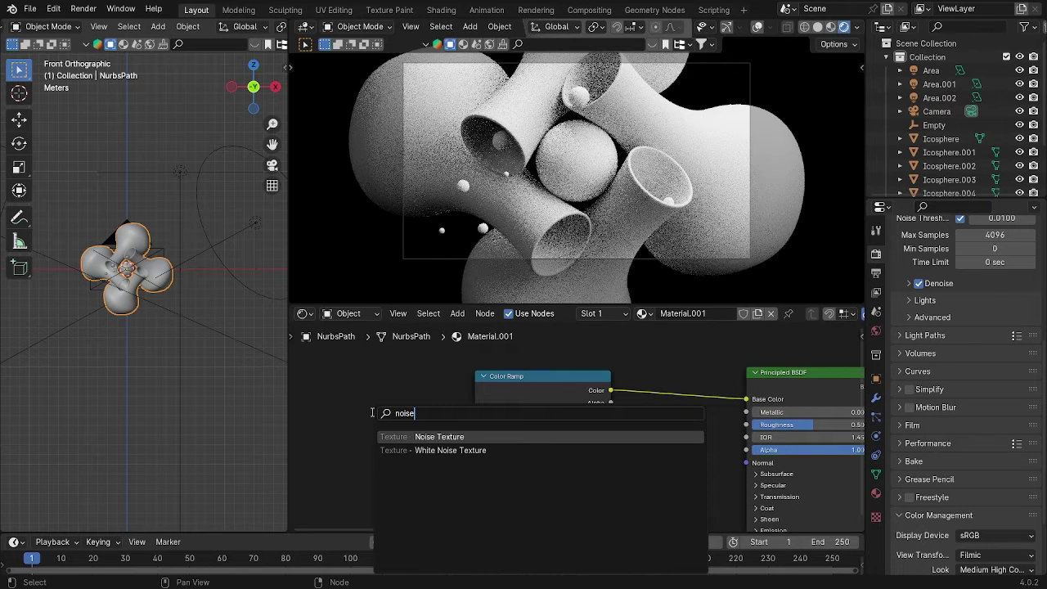
key("Return")
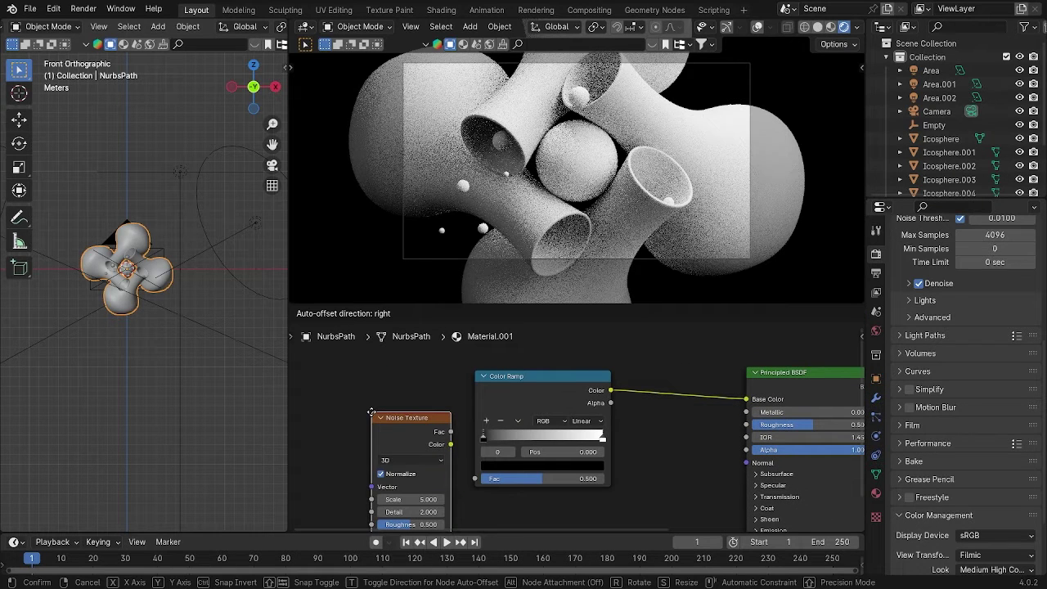
left_click(341, 376)
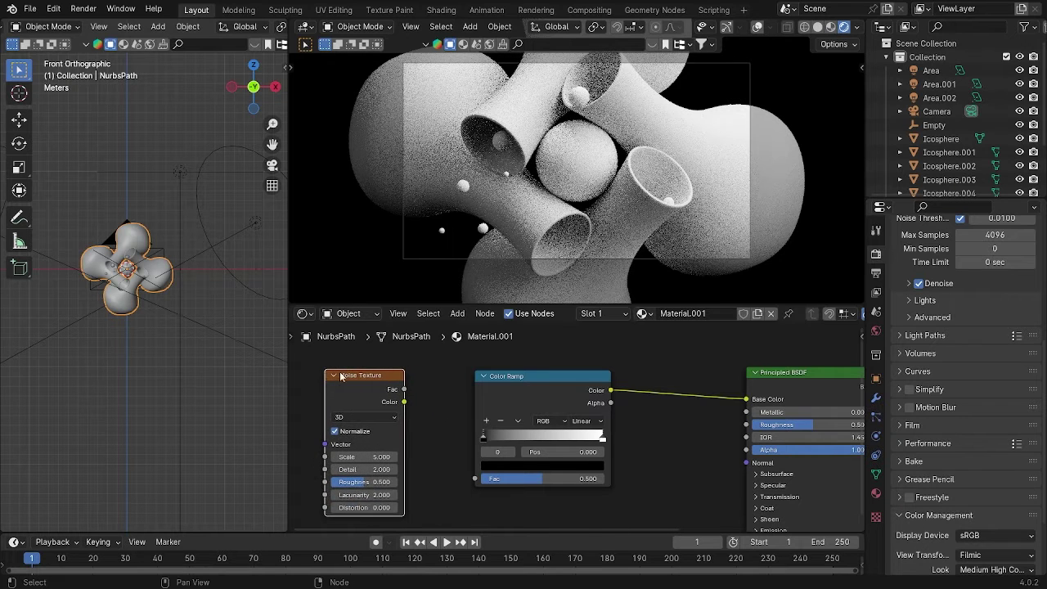
- Connect the Noise Texture's Fac output to the Color Ramp's Fac input
scroll(416, 407, "down", 1)
middle_click_drag(429, 409, 484, 414)
left_click(481, 416)
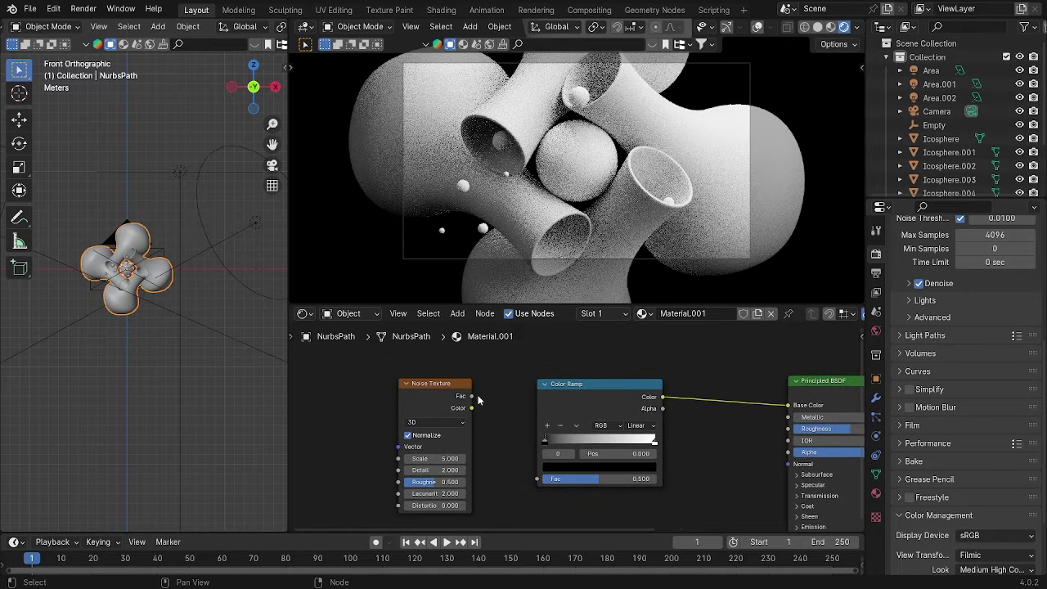
left_click_drag(475, 398, 538, 478)
- Add a Bump node below the Color Ramp and connect its Normal output to the Principled BSDF's Normal input
scroll(479, 420, "down", 2)
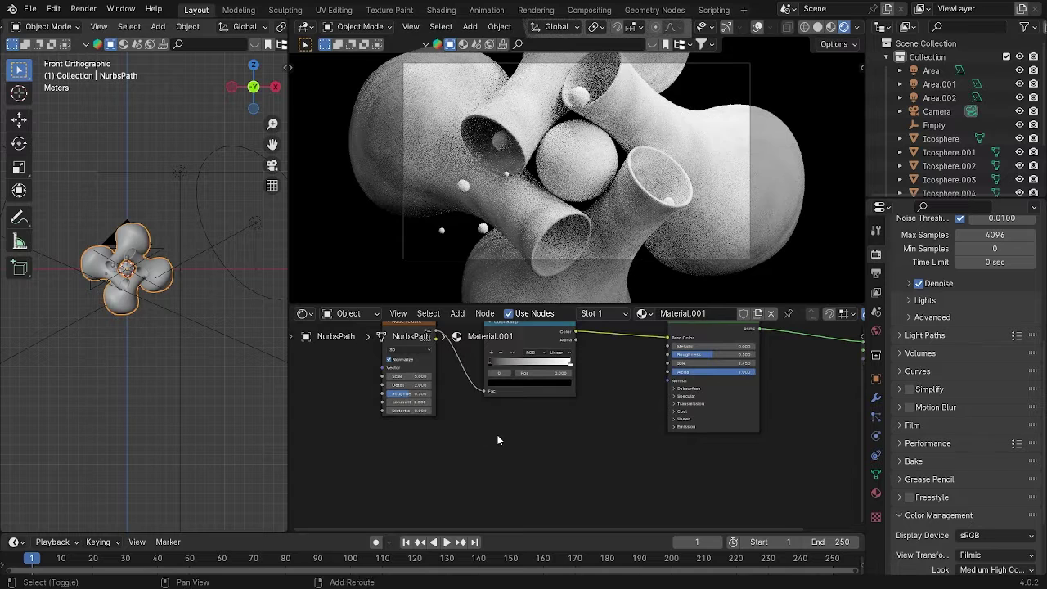
key("shift+a")
left_click(492, 423)
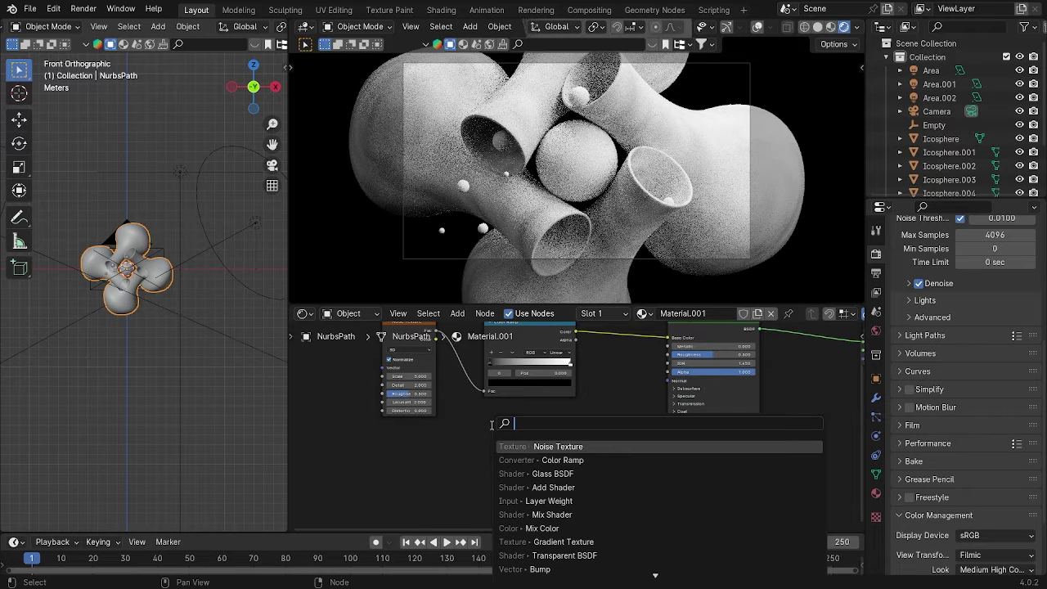
type("bump")
key("Return")
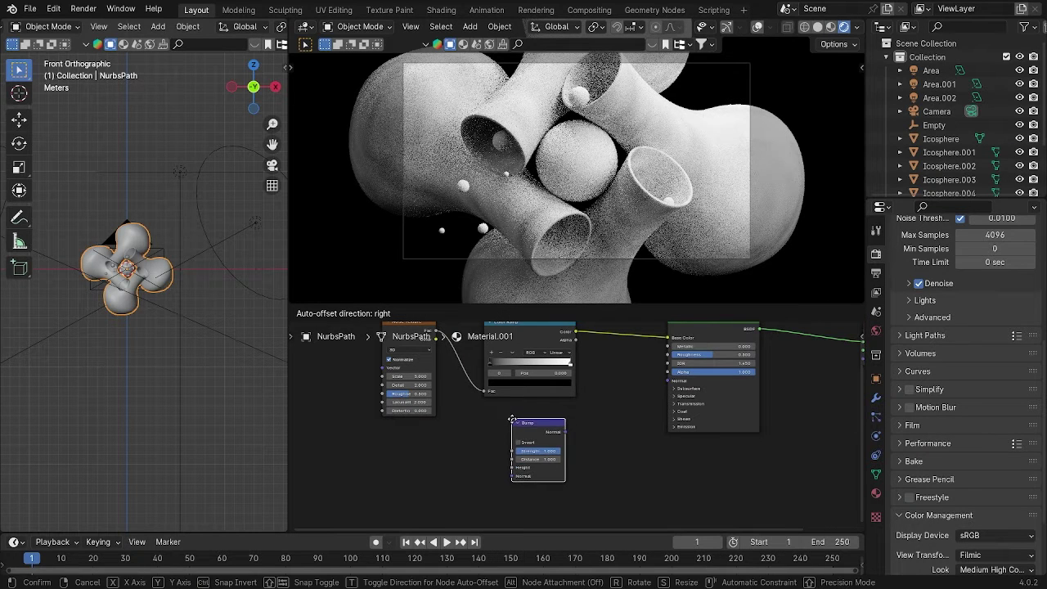
left_click(519, 407)
scroll(571, 402, "up", 2)
middle_click_drag(606, 402, 492, 453)
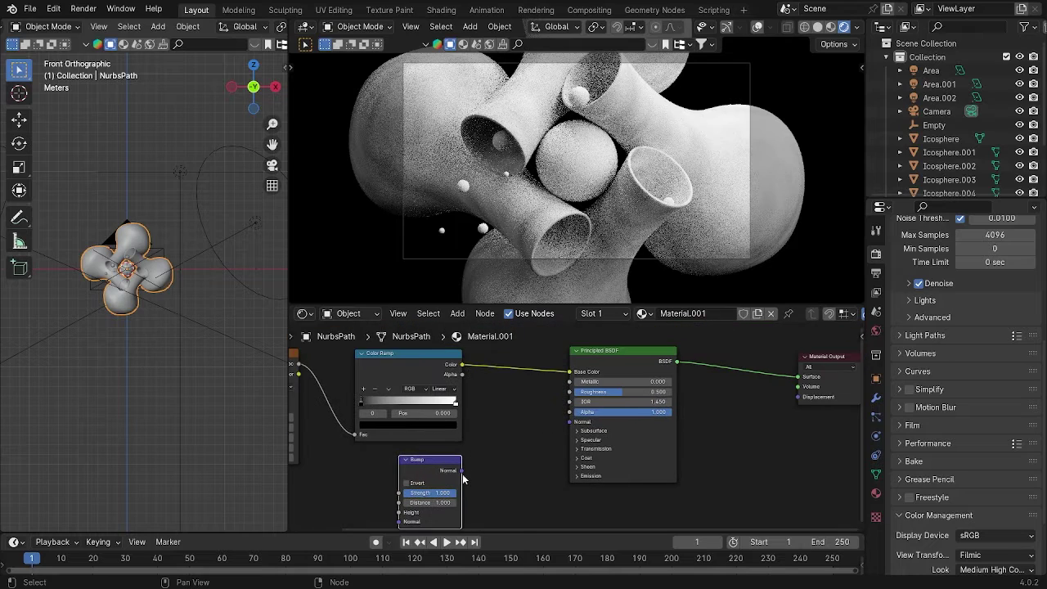
left_click_drag(462, 470, 492, 471)
left_click_drag(562, 417, 569, 422)
- Duplicate the Color Ramp, place the copy before the Bump node and connect its Color output to the Bump Height
middle_click_drag(459, 453, 617, 429)
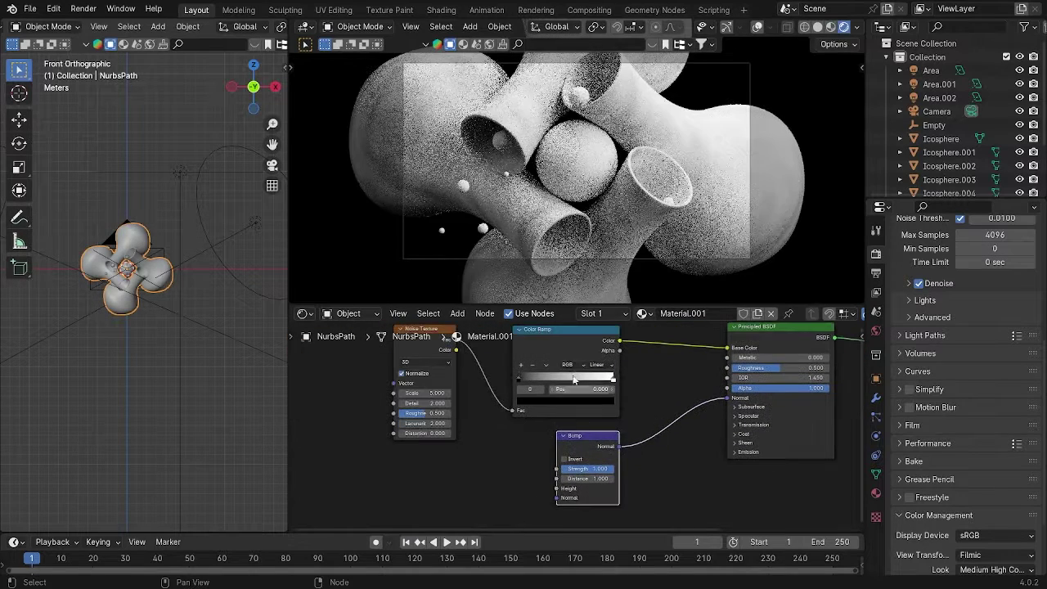
left_click(568, 355)
key("shift+d")
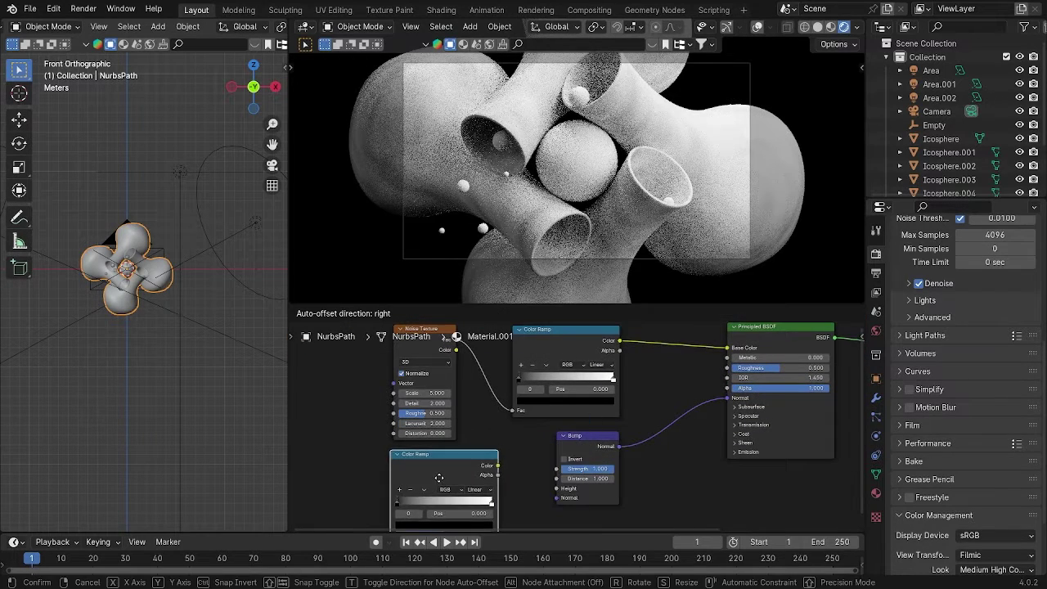
left_click(457, 474)
left_click_drag(502, 464, 557, 488)
- Duplicate the Noise Texture and place the copy before the lower Color Ramp
middle_click_drag(469, 444, 562, 438)
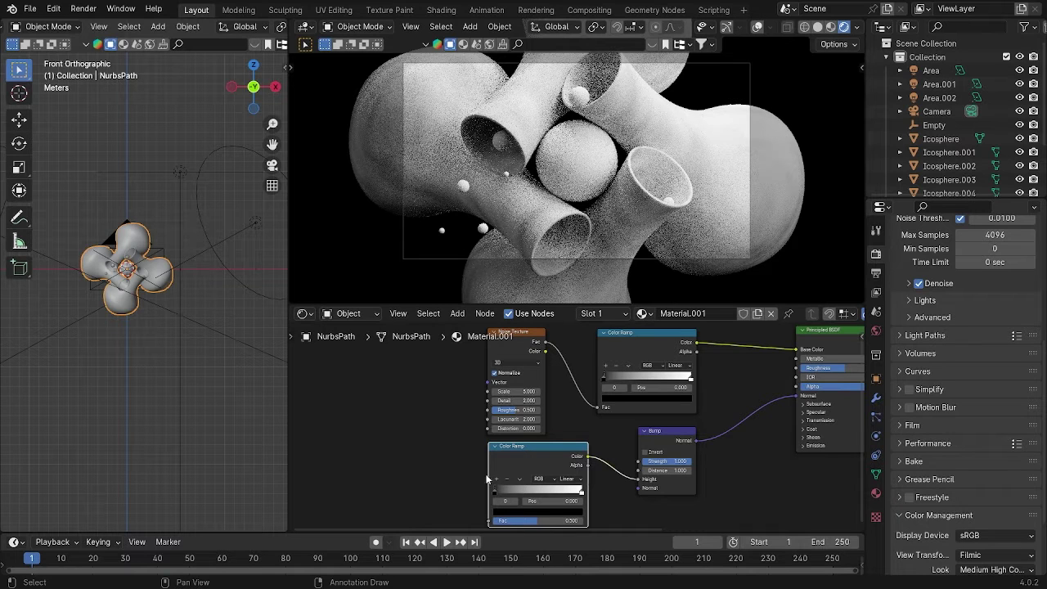
middle_click_drag(495, 389, 537, 395)
left_click(562, 347)
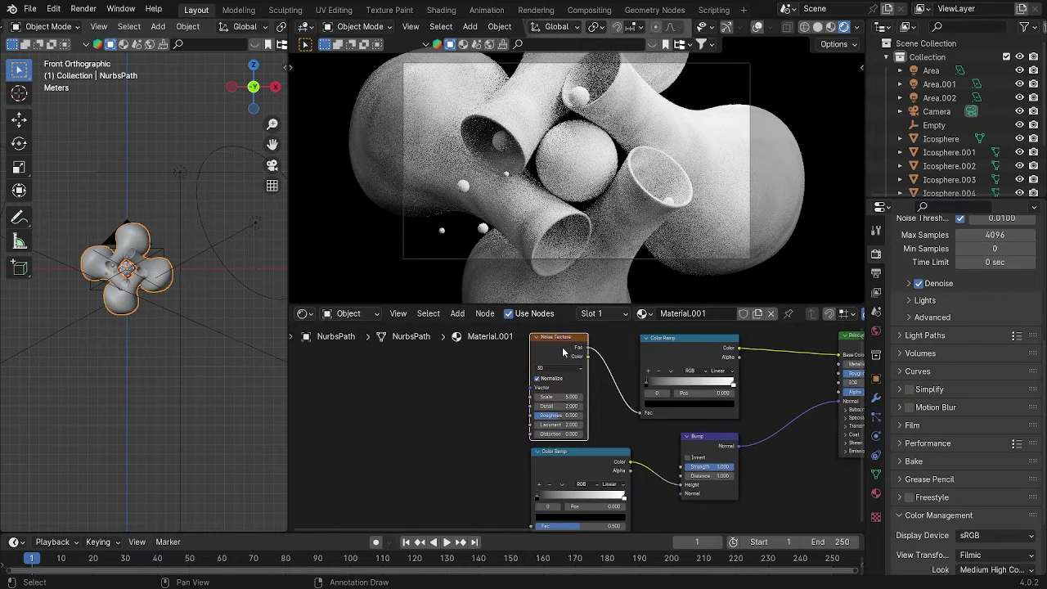
key("shift+d")
left_click(477, 465)
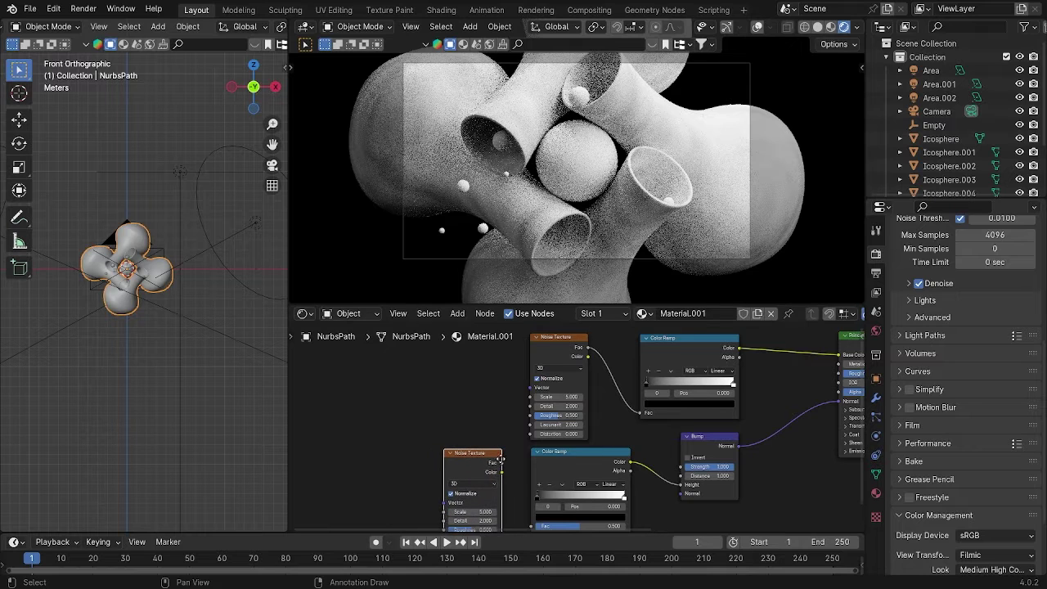
- Add Texture Coordinate and Mapping nodes to the lower Noise Texture and connect the Mapping Vector to the upper Noise Texture too
middle_click_drag(471, 470, 532, 465)
left_click(532, 466)
key("ctrl+t")
middle_click_drag(441, 446, 466, 442)
left_click_drag(473, 463, 453, 463)
left_click(448, 404)
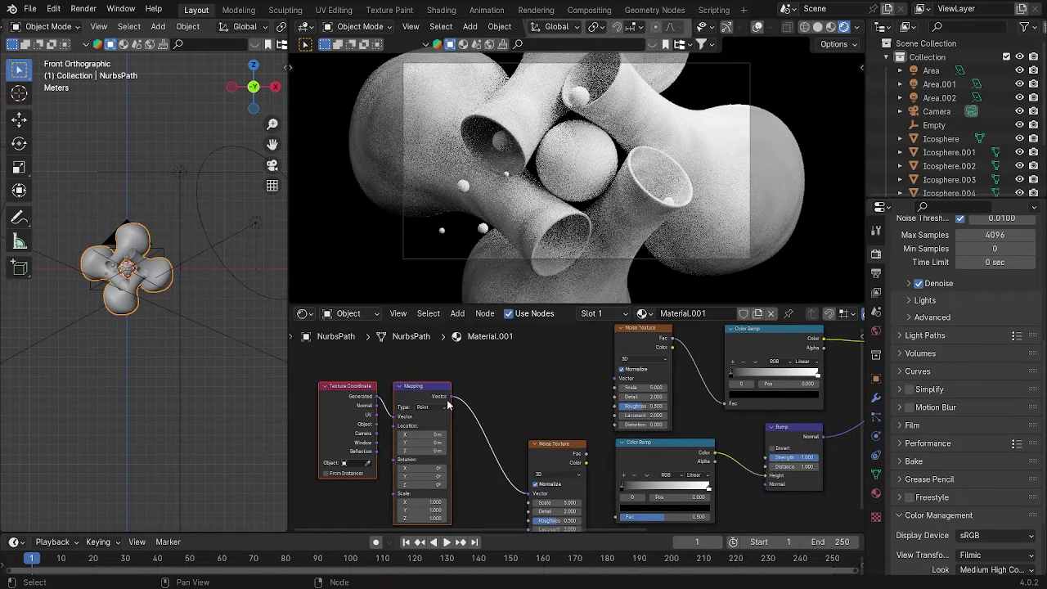
left_click_drag(449, 397, 604, 398)
left_click(556, 419)
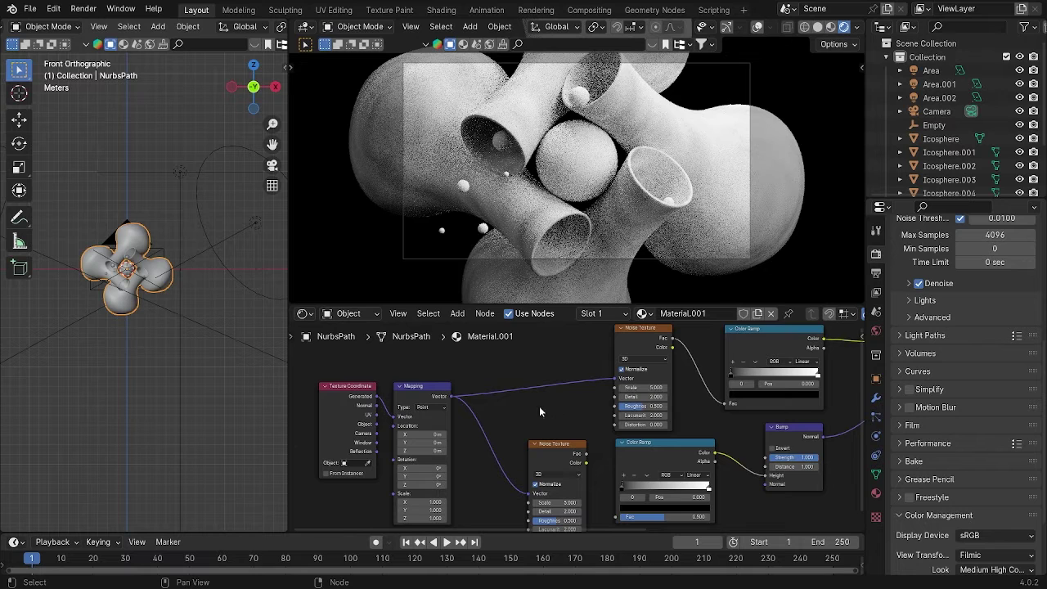
- Set the lower Noise Texture's Detail to 7 and Roughness to 1, keeping its Scale at 5
middle_click_drag(517, 406, 475, 363)
scroll(478, 369, "up", 1)
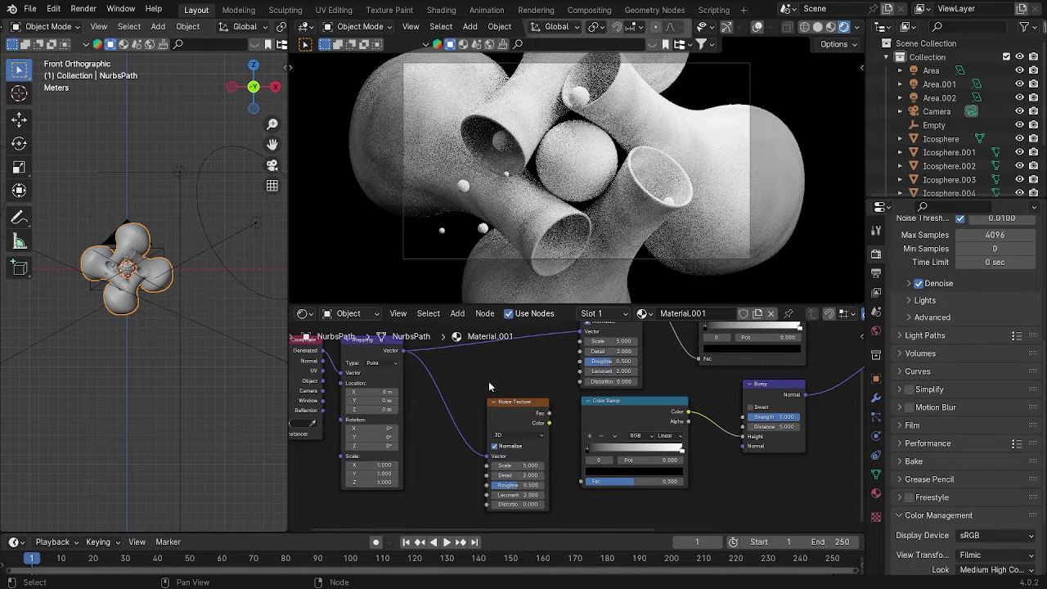
double_click(532, 466)
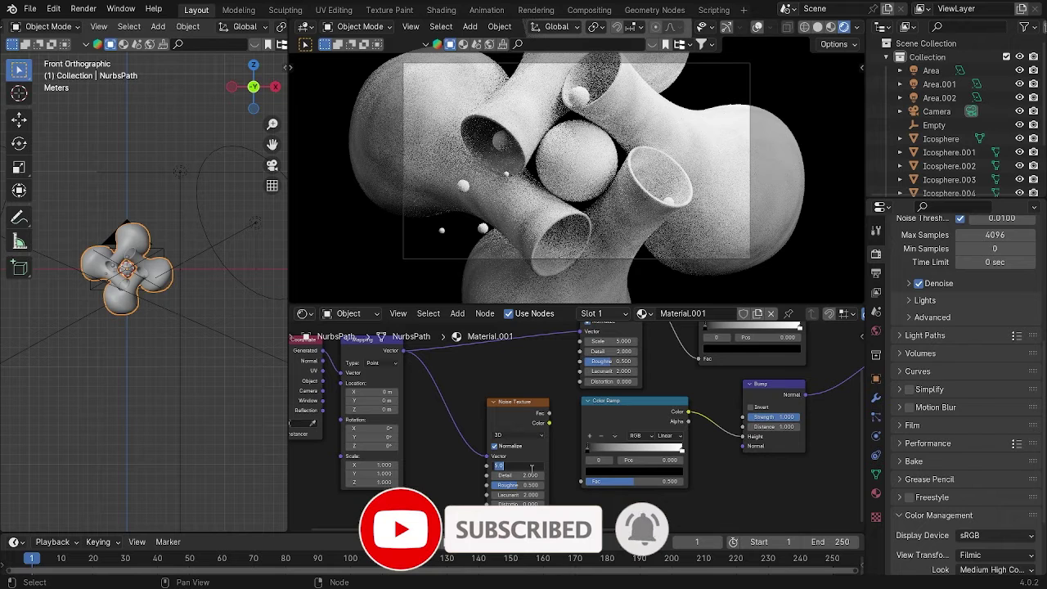
key("Return")
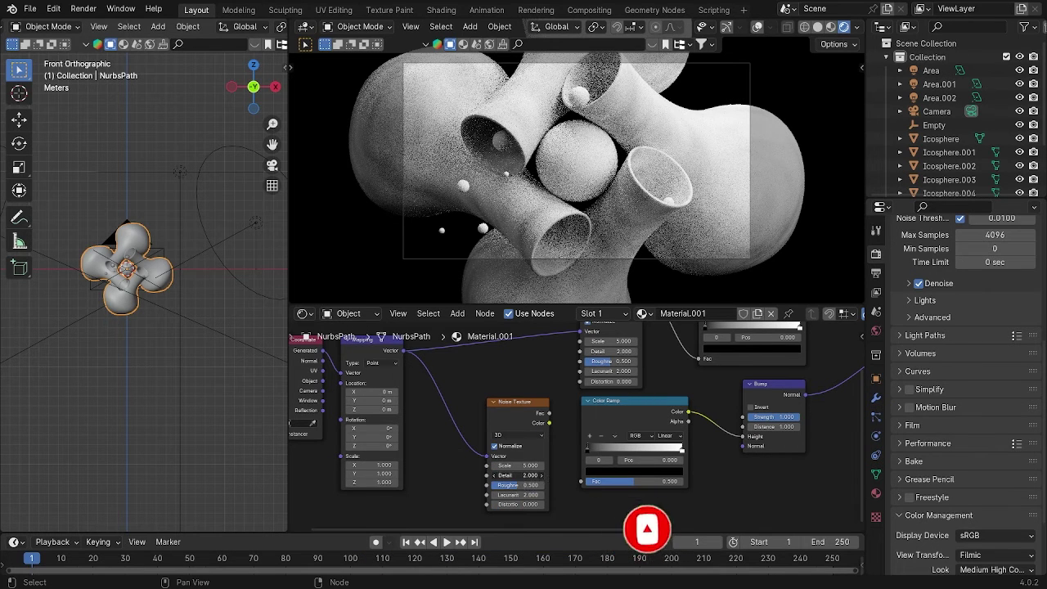
double_click(521, 477)
type("7")
key("Return")
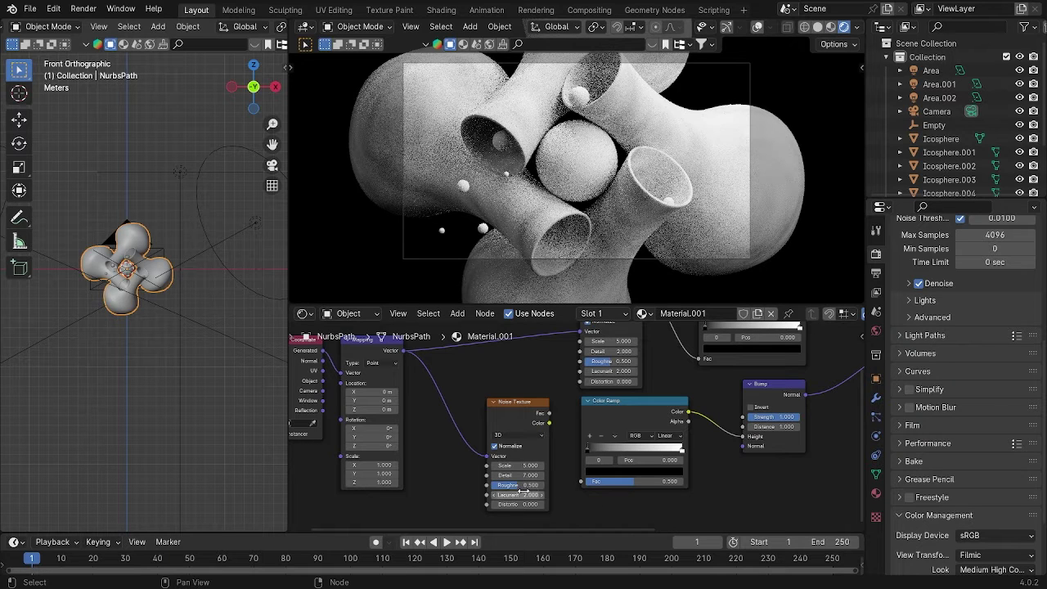
left_click_drag(542, 491, 550, 491)
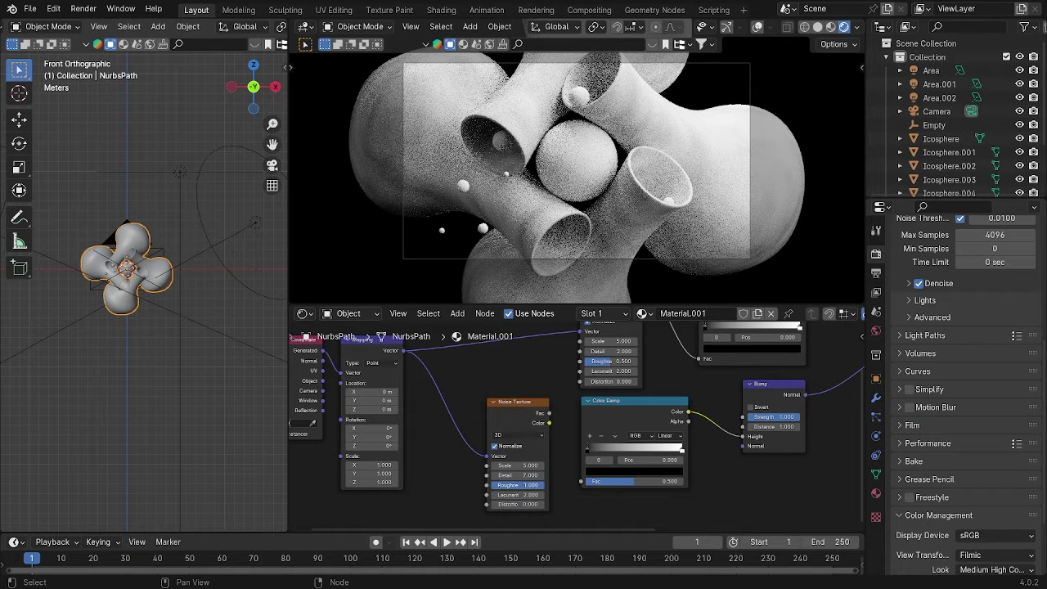
- Save the file and connect the lower Noise Texture's Fac output to the lower Color Ramp's Fac input
middle_click_drag(721, 484, 620, 507)
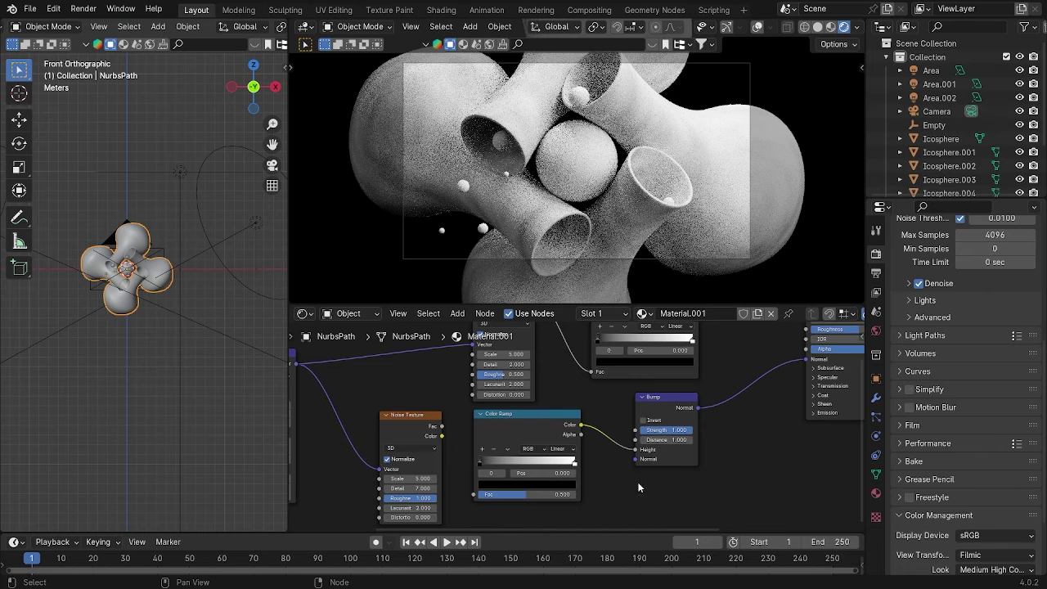
key("ctrl+s")
mouse_move(714, 456)
middle_mouse_down()
mouse_move(682, 498)
mouse_move(723, 452)
middle_mouse_up()
scroll(689, 494, "up", 1)
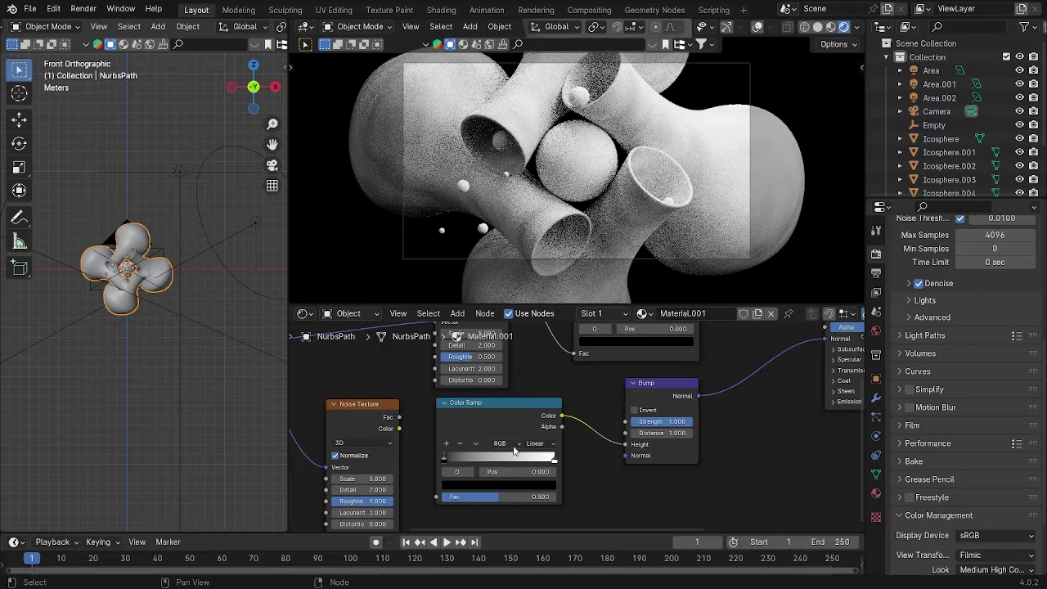
scroll(514, 450, "up", 2)
left_click_drag(367, 406, 414, 505)
scroll(520, 427, "up", 2)
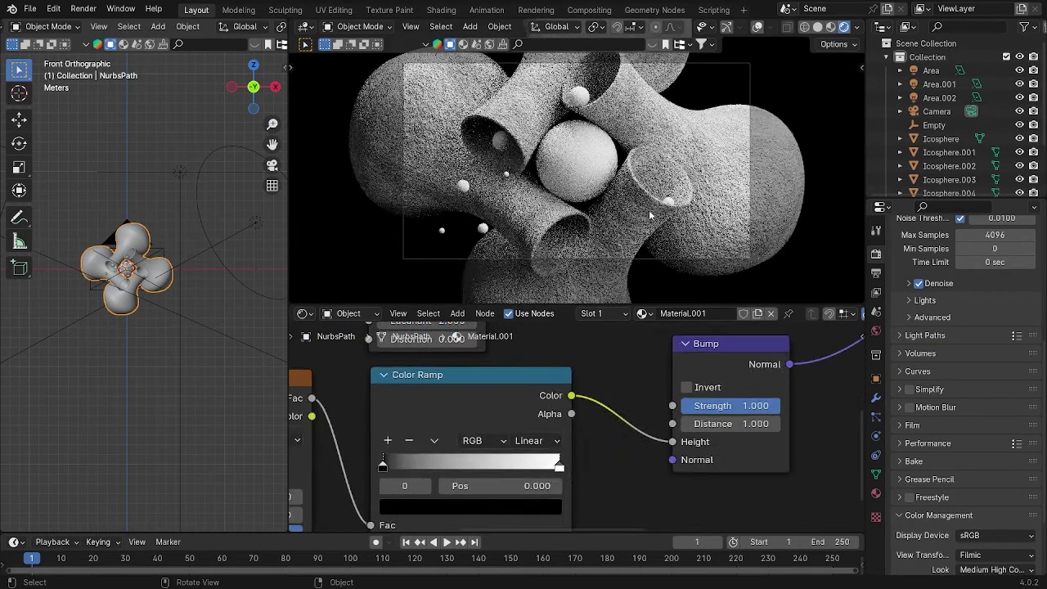
- Switch the upper viewport to material preview and move the lower Color Ramp's white stop to position 0.400
scroll(649, 209, "up", 4)
left_click_drag(560, 464, 452, 469)
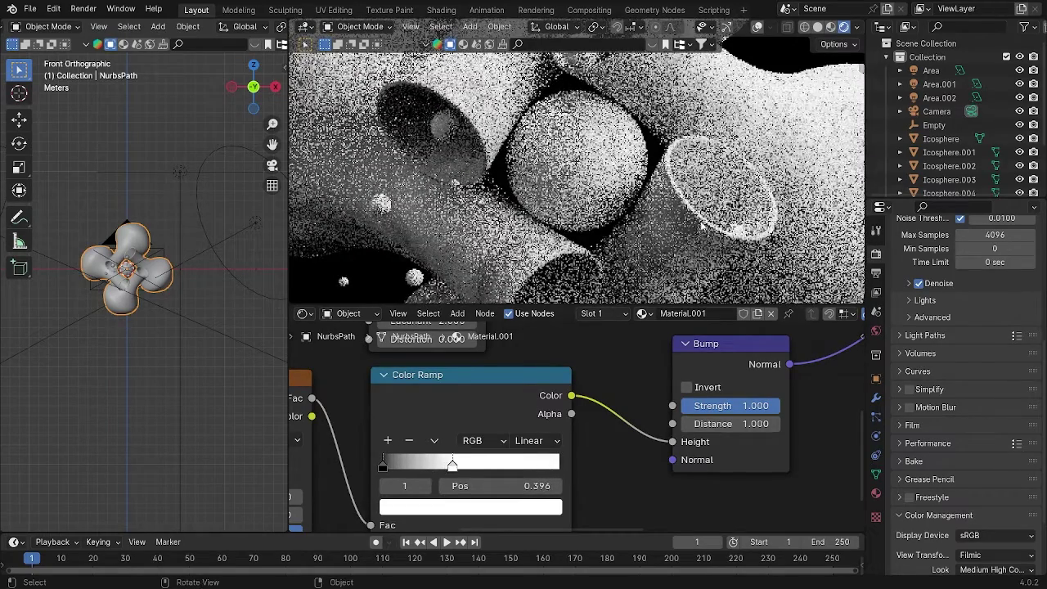
left_click(829, 28)
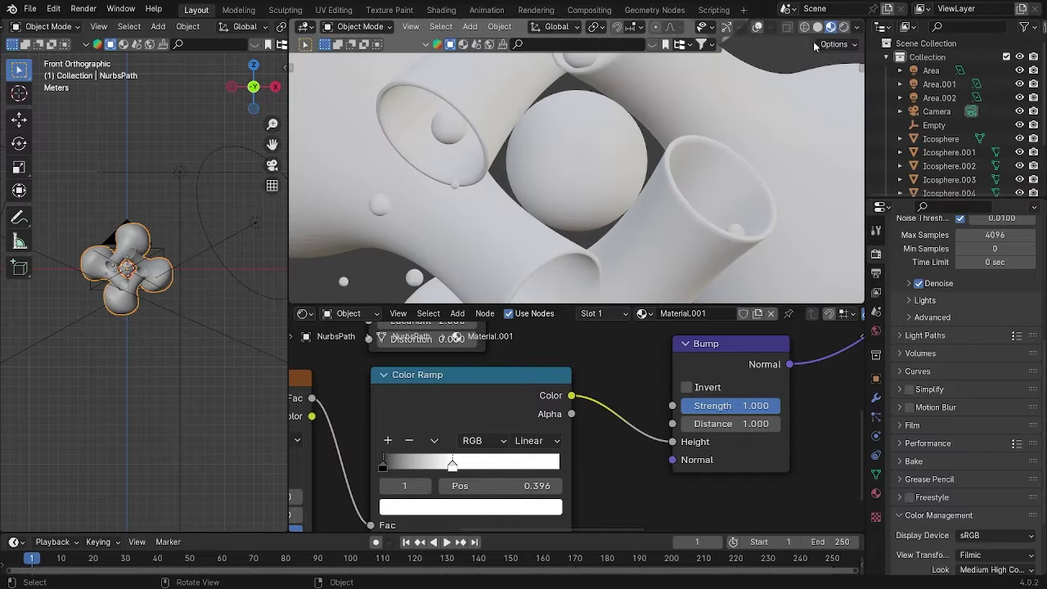
middle_click_drag(790, 159, 627, 193)
scroll(687, 189, "up", 6)
scroll(704, 191, "up", 2)
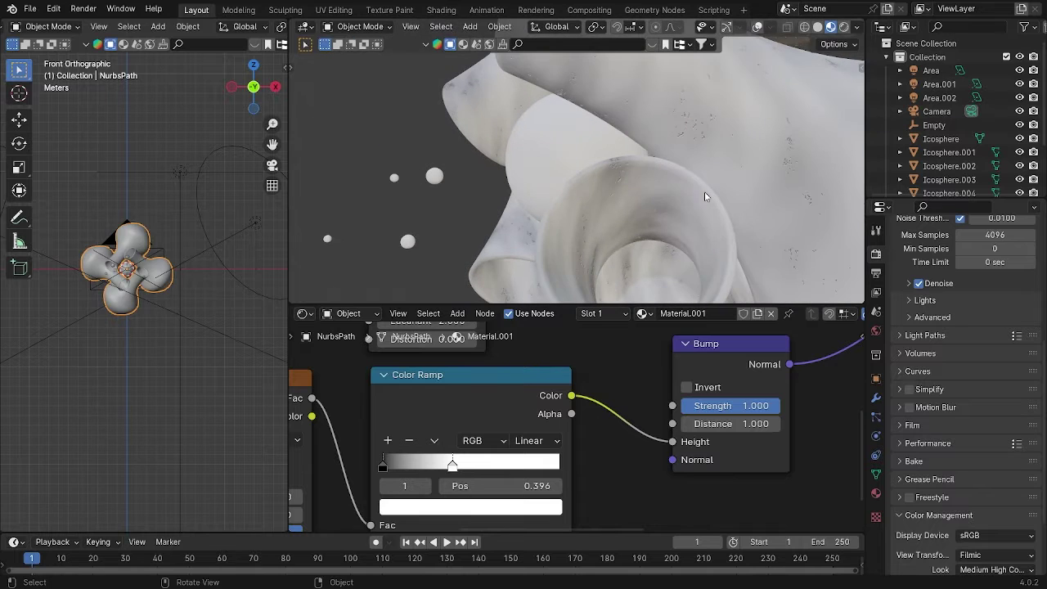
scroll(458, 473, "up", 1)
mouse_move(442, 471)
left_mouse_down()
mouse_move(452, 473)
mouse_move(443, 472)
left_mouse_up()
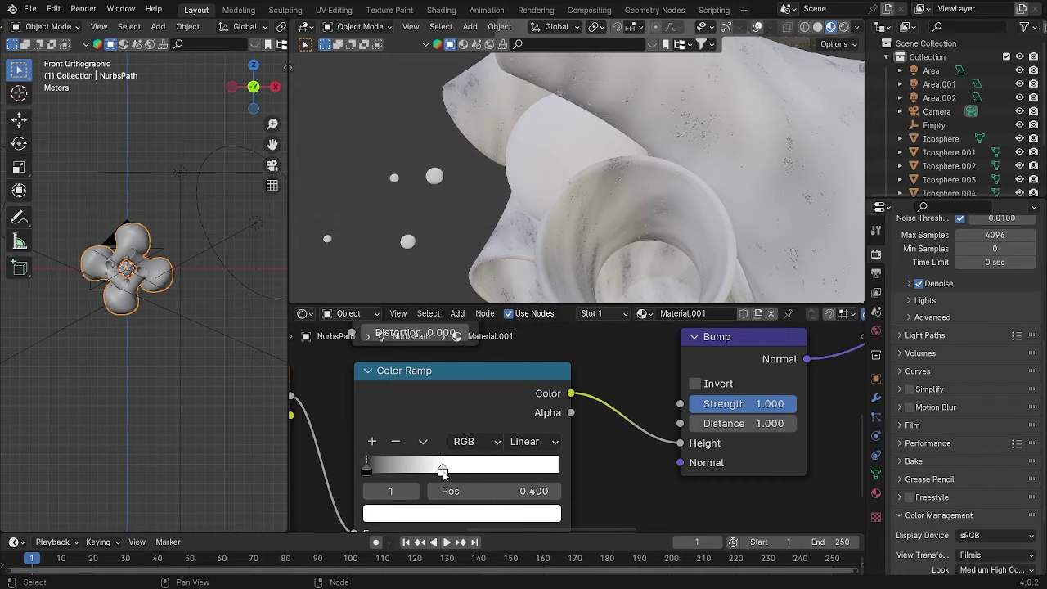
- Set the upper Noise Texture's Scale to 6.8, Detail to 7.2 and Roughness to 1
middle_click_drag(565, 246, 675, 272)
scroll(672, 415, "down", 5)
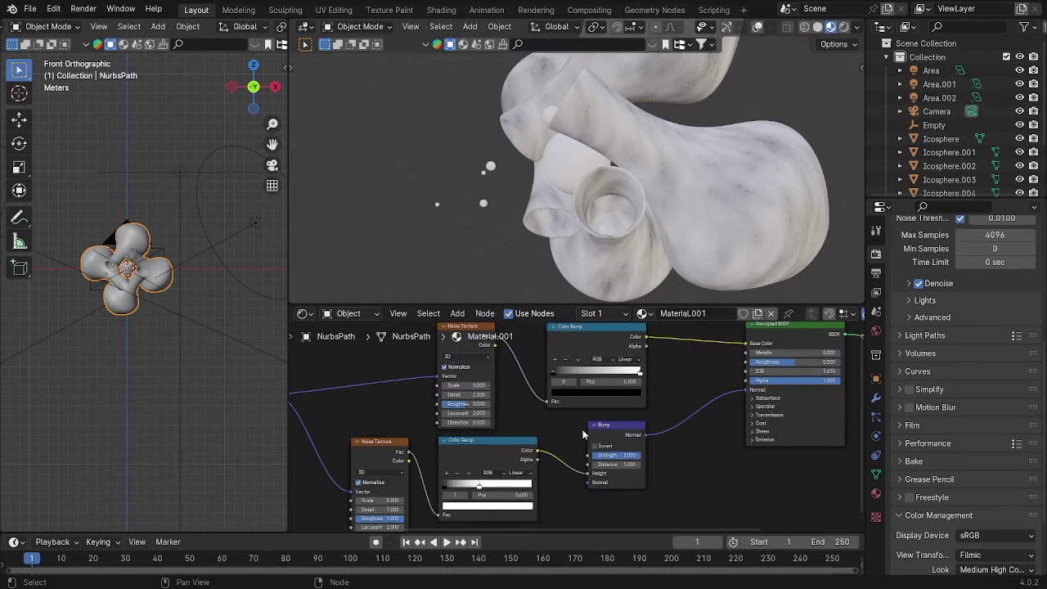
scroll(520, 382, "up", 3)
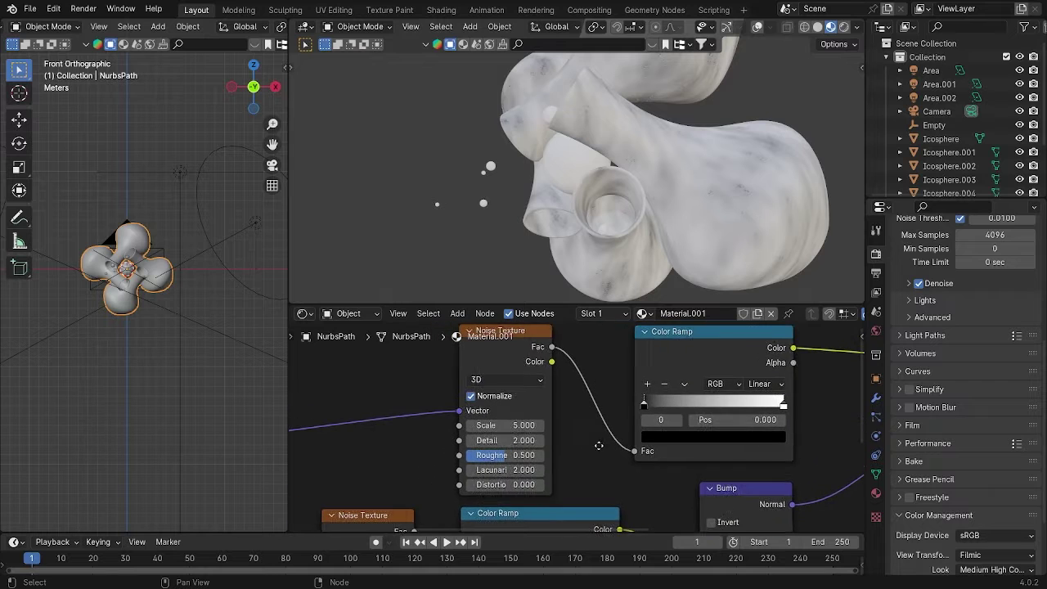
left_click_drag(565, 435, 700, 434)
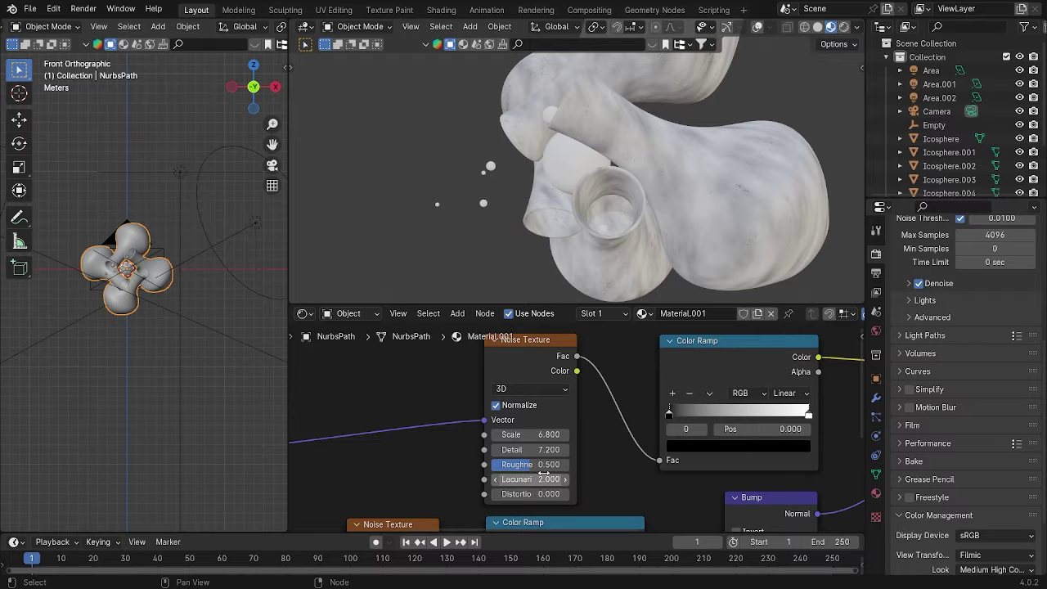
left_click_drag(544, 464, 606, 464)
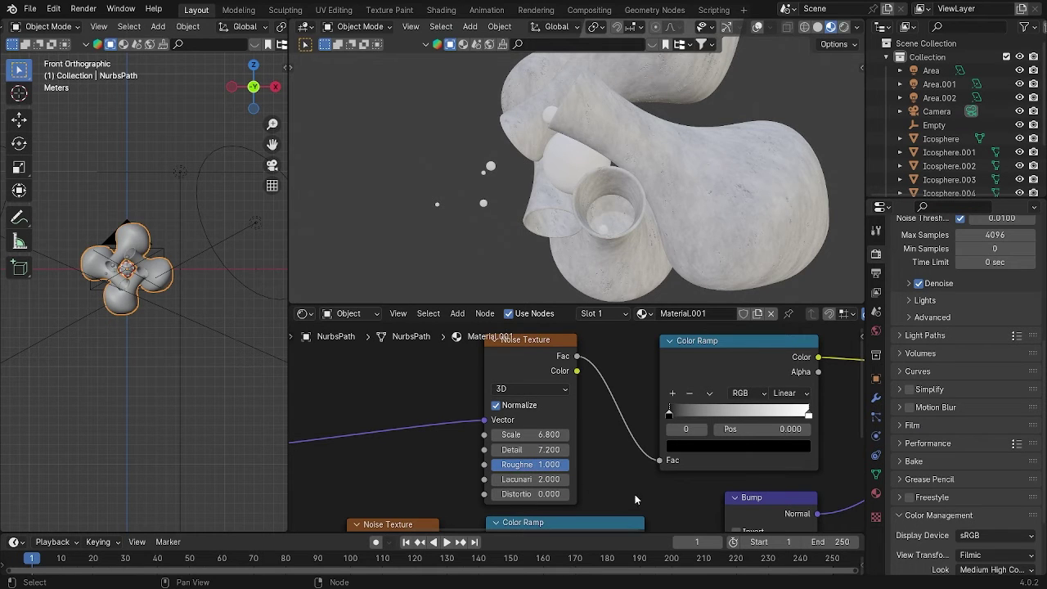
- Change the upper Color Ramp's black stop to a reddish brown
middle_click_drag(702, 490, 568, 489)
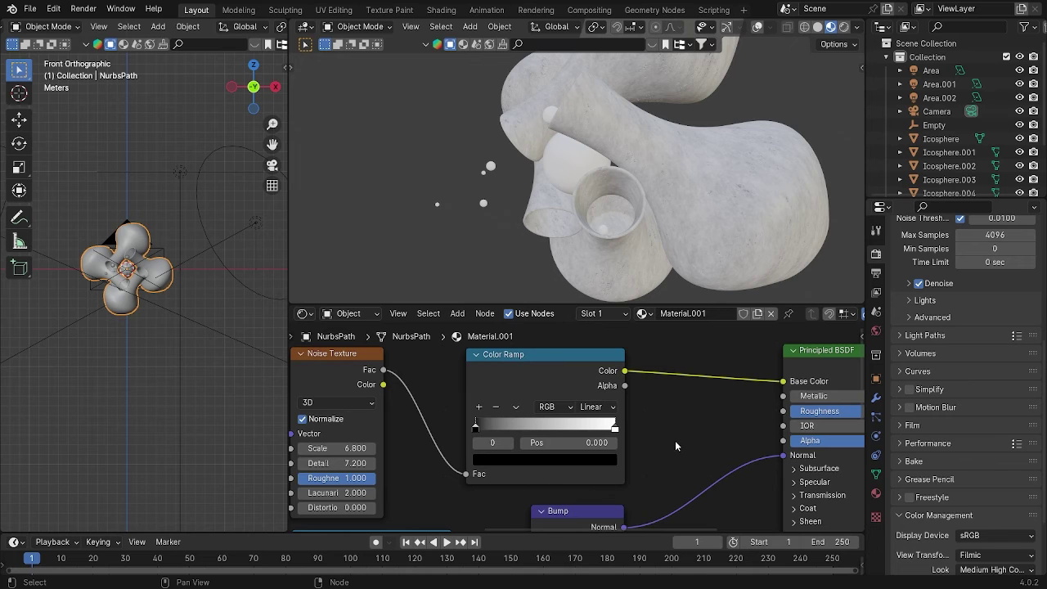
middle_click_drag(646, 439, 583, 452)
left_click(523, 473)
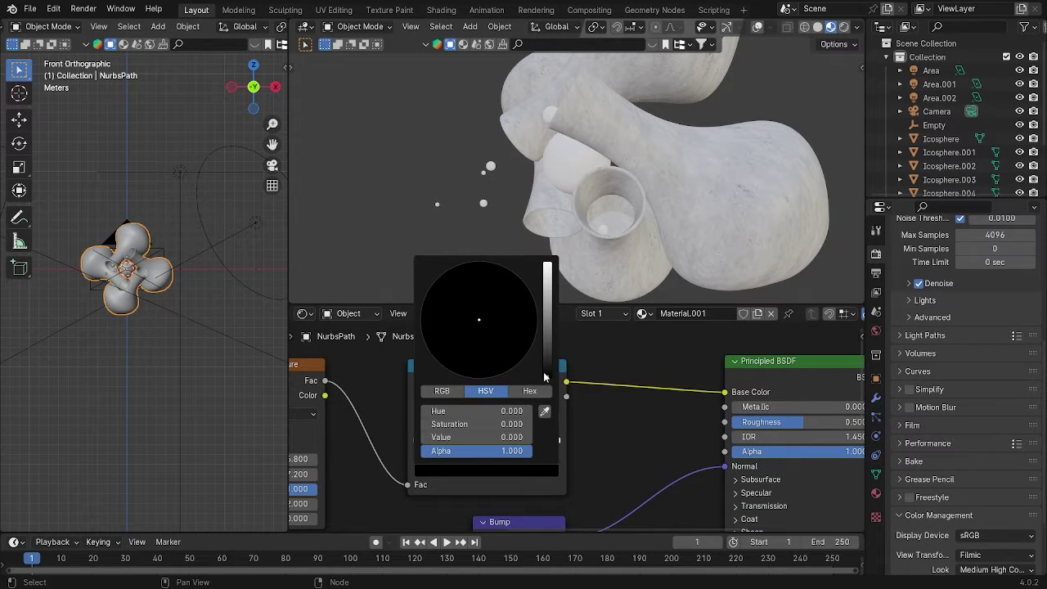
left_click_drag(545, 378, 547, 263)
mouse_move(471, 366)
left_mouse_down()
mouse_move(455, 378)
mouse_move(466, 351)
left_mouse_up()
left_click(523, 473)
left_click_drag(546, 296, 547, 314)
left_click_drag(465, 353, 459, 357)
- Change the upper Color Ramp's white stop at position 1.000 to a light tan brown
left_click(556, 442)
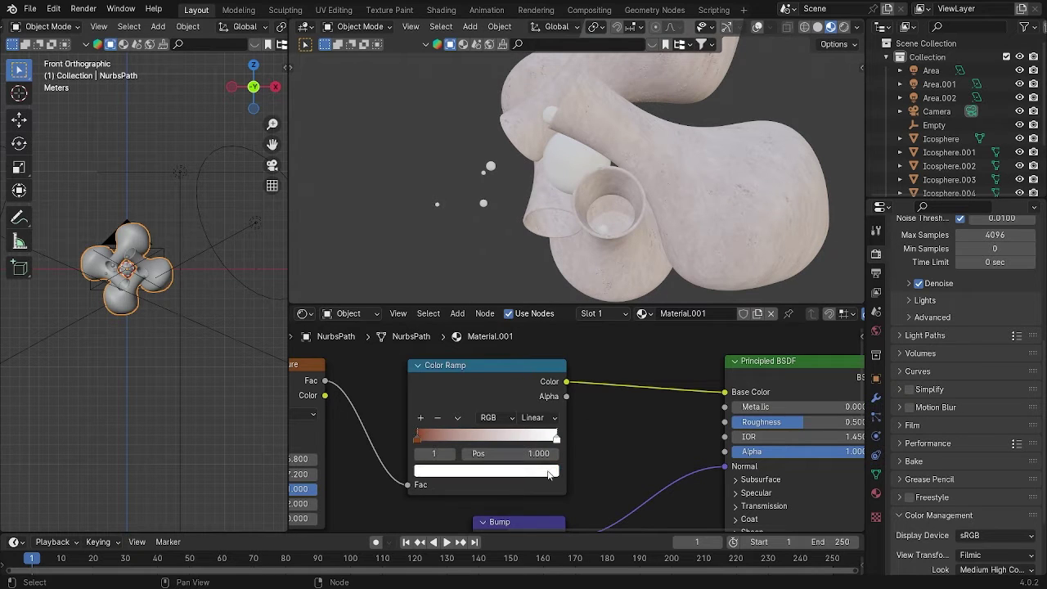
left_click(549, 472)
left_click(467, 364)
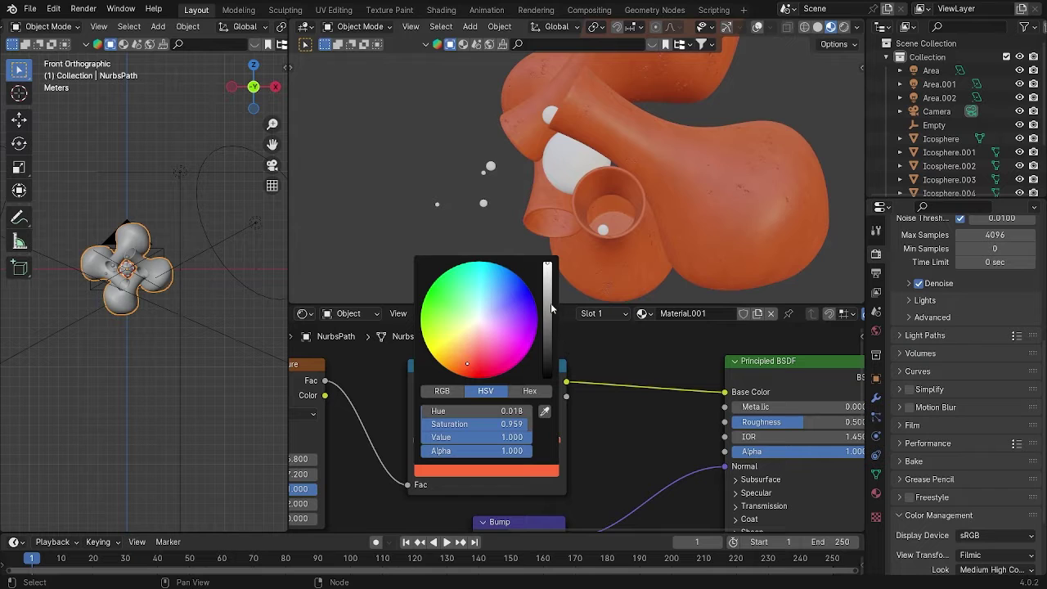
left_click_drag(551, 308, 547, 303)
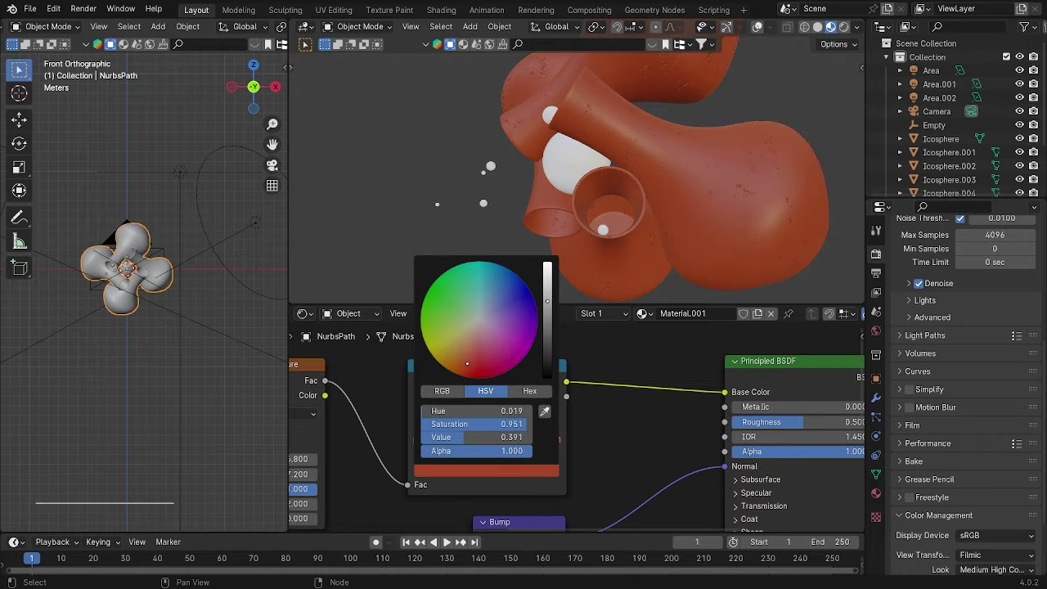
scroll(553, 442, "up", 2)
left_click_drag(554, 443, 463, 450)
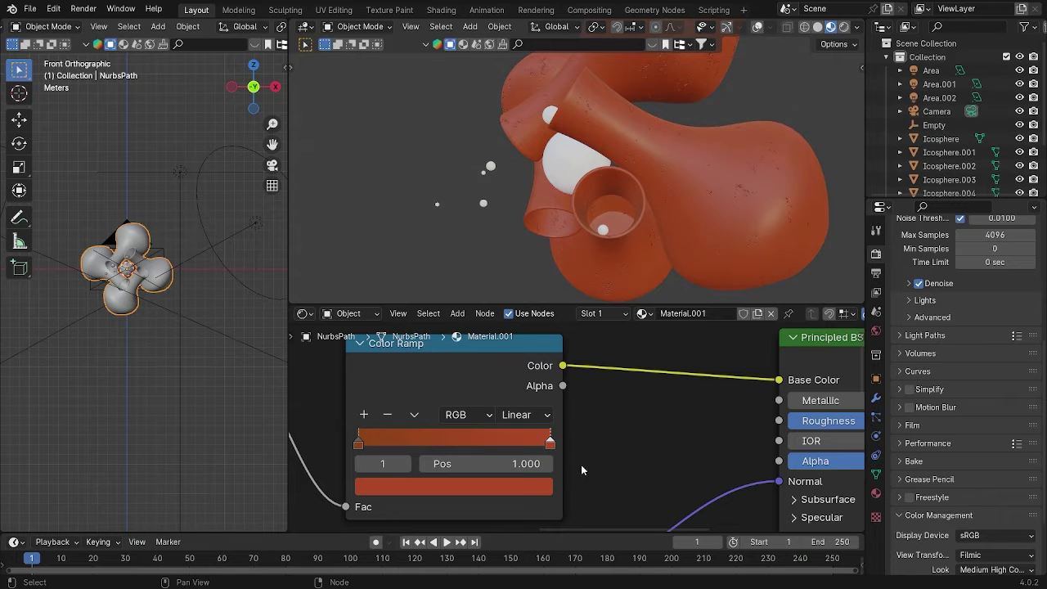
middle_click_drag(520, 473, 541, 467)
left_click(543, 477)
left_click_drag(450, 328, 440, 318)
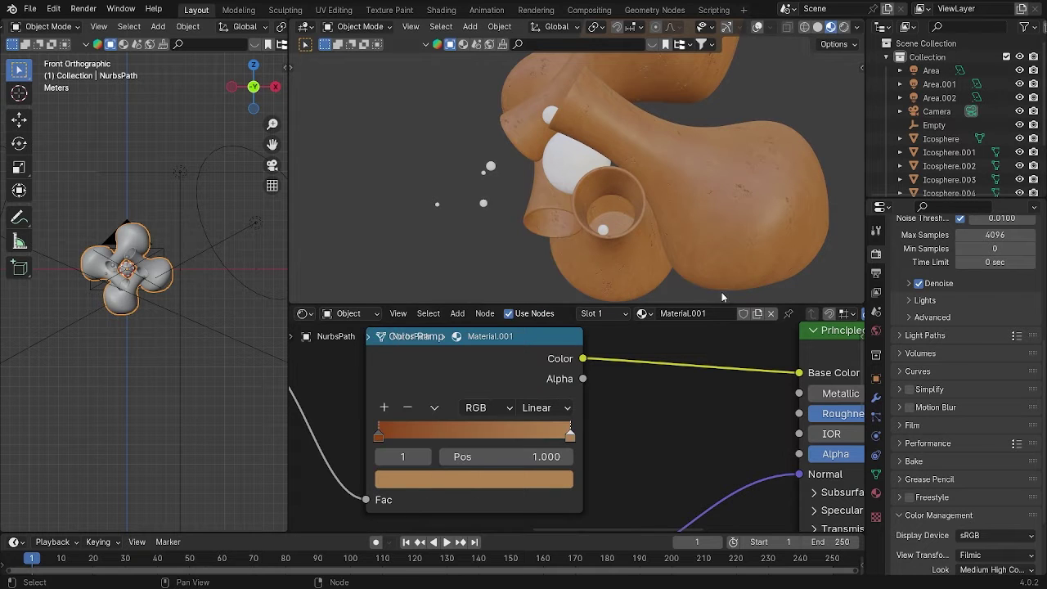
- Look through the scene camera in the upper viewport and switch it to rendered shading
middle_click_drag(722, 292, 622, 252)
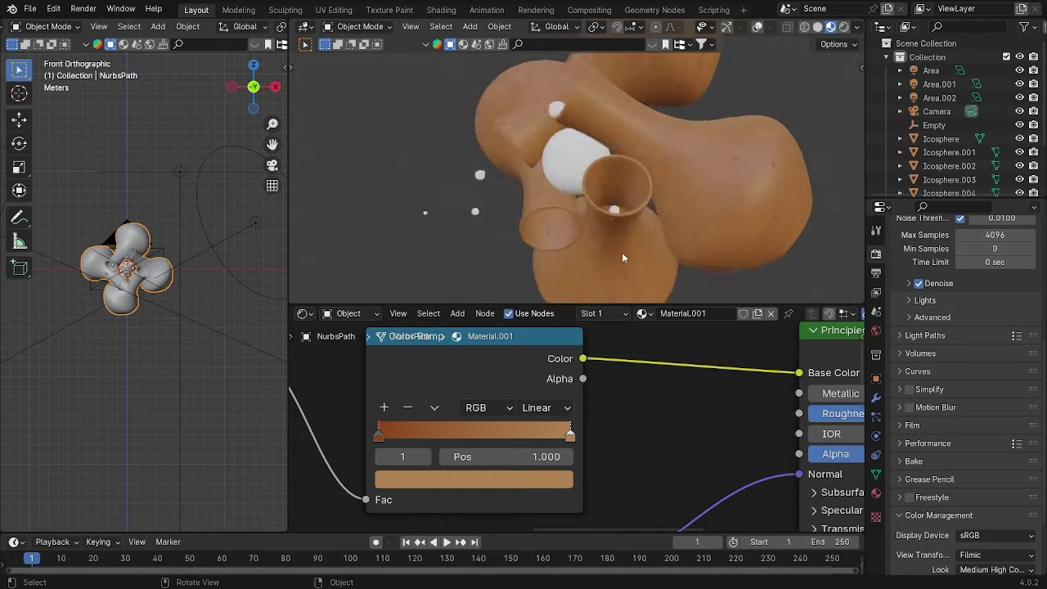
key("KP_0")
left_click(845, 27)
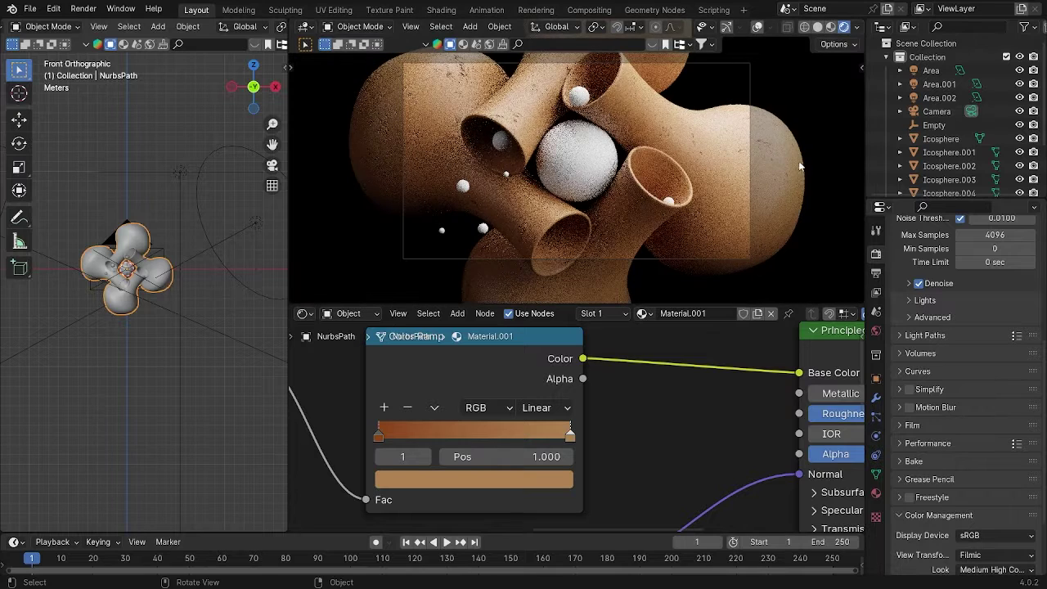
- Lower the Bump node's Strength to 0.280
scroll(777, 374, "down", 4)
middle_click_drag(727, 409, 486, 394)
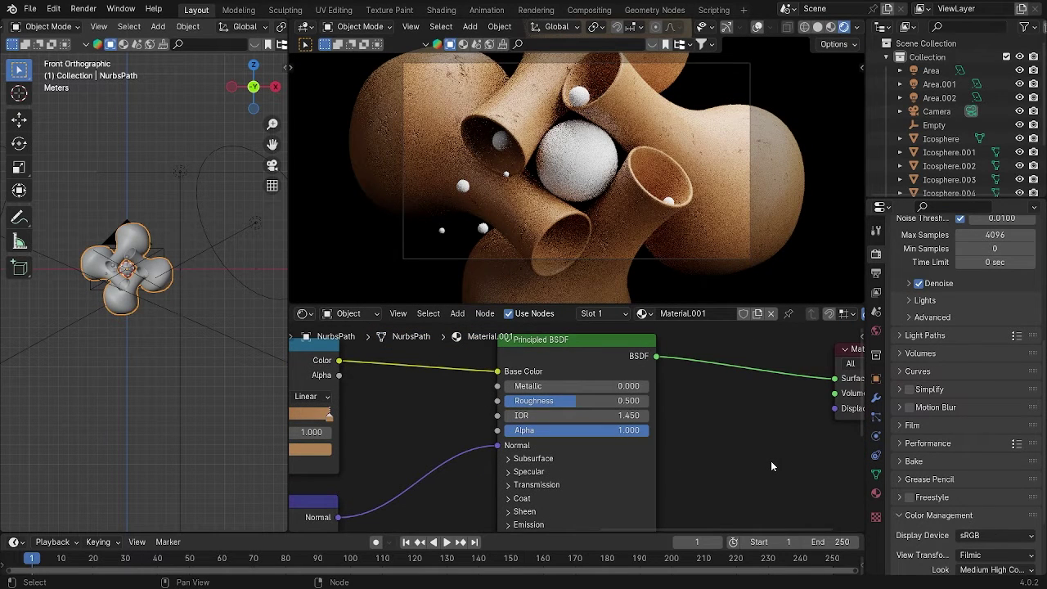
middle_click_drag(771, 461, 606, 400)
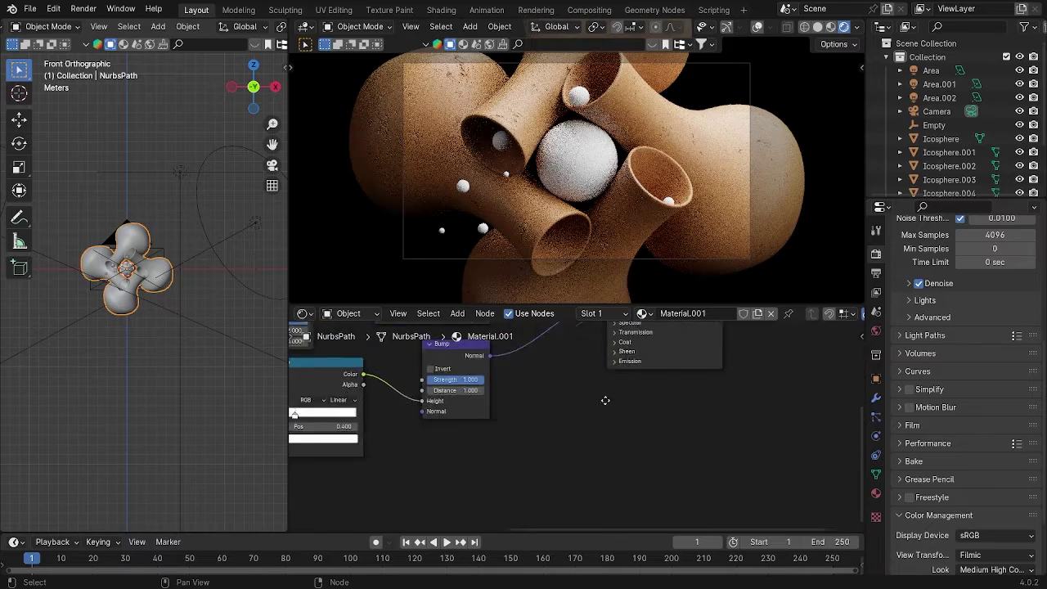
scroll(573, 417, "up", 4)
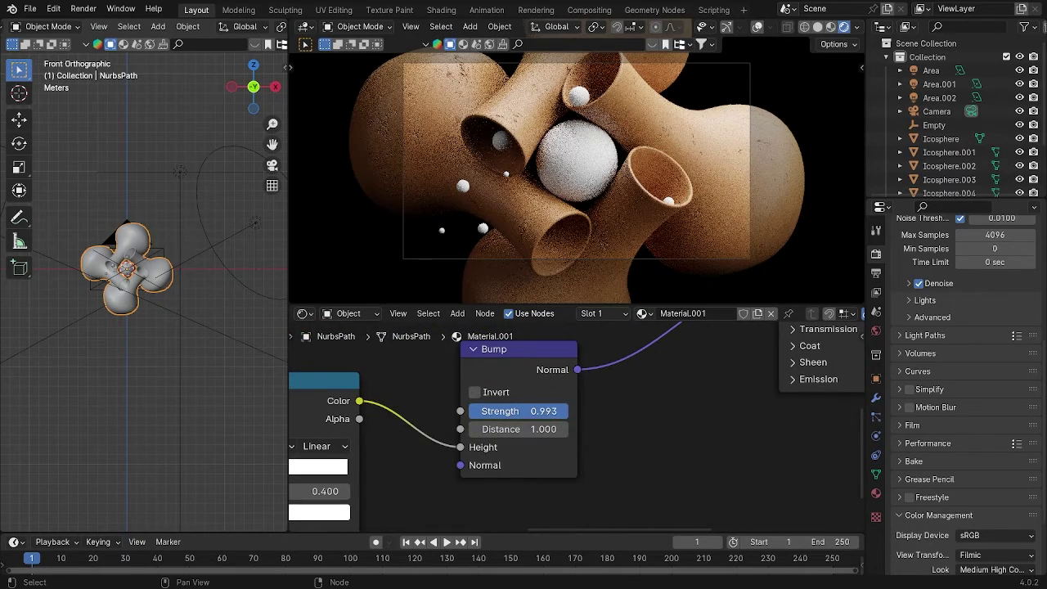
left_click_drag(567, 411, 477, 411)
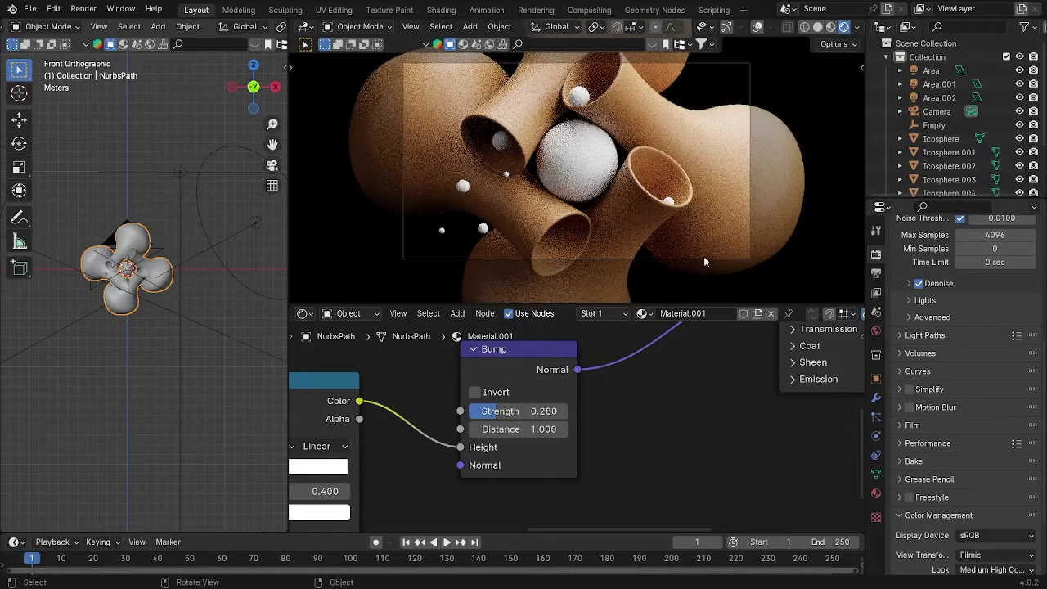
- Set the Bump node's Strength to 0.593 and return the upper viewport to the camera view
middle_click_drag(704, 256, 641, 250)
scroll(662, 233, "up", 6)
middle_click_drag(742, 202, 708, 220)
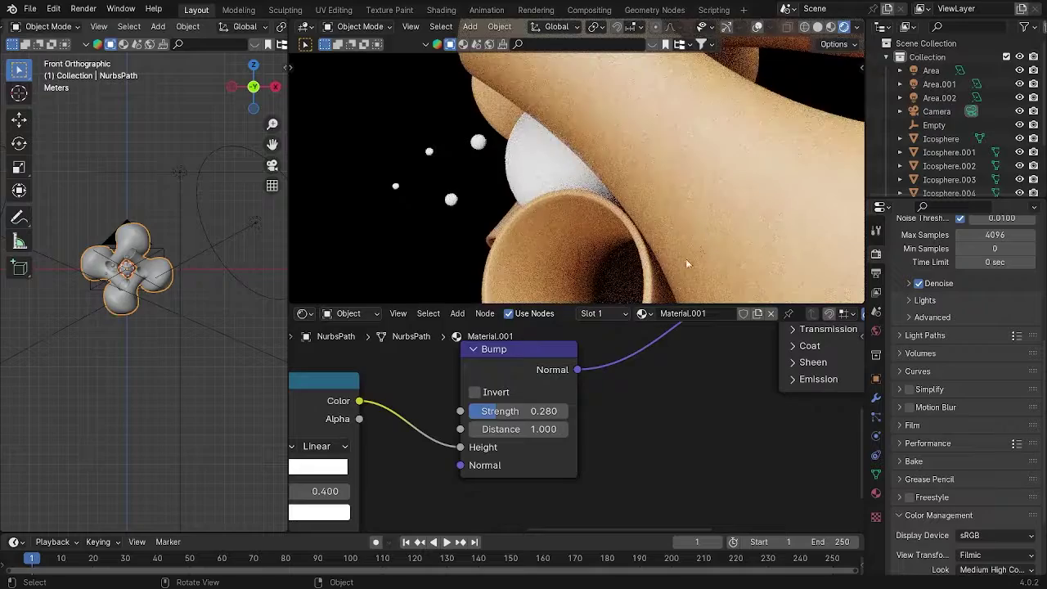
left_click_drag(523, 412, 564, 411)
scroll(654, 205, "down", 5)
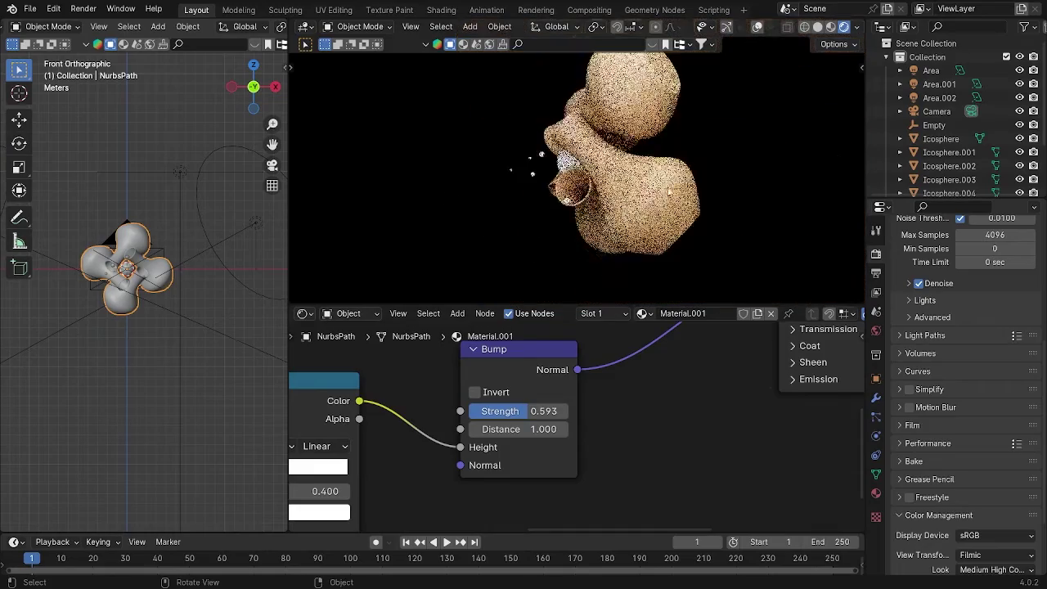
middle_click_drag(655, 205, 748, 220)
left_click(748, 220)
key("grave")
left_click(649, 279)
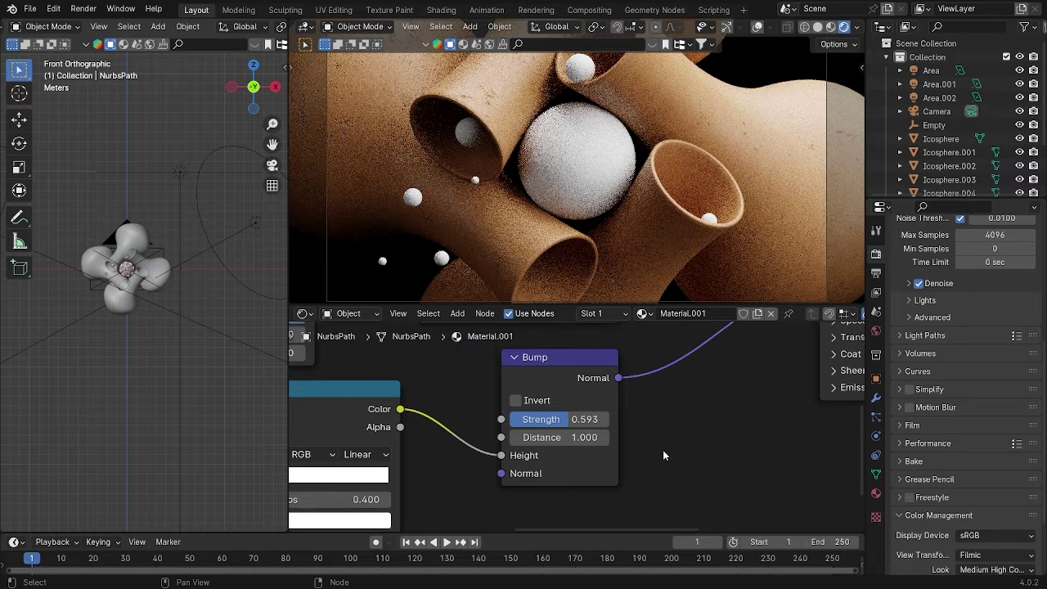
- Set the Principled BSDF's Roughness to 0.555 and Metallic to 0.044
middle_click_drag(689, 412, 466, 480)
scroll(521, 461, "down", 1)
middle_click_drag(642, 421, 559, 468)
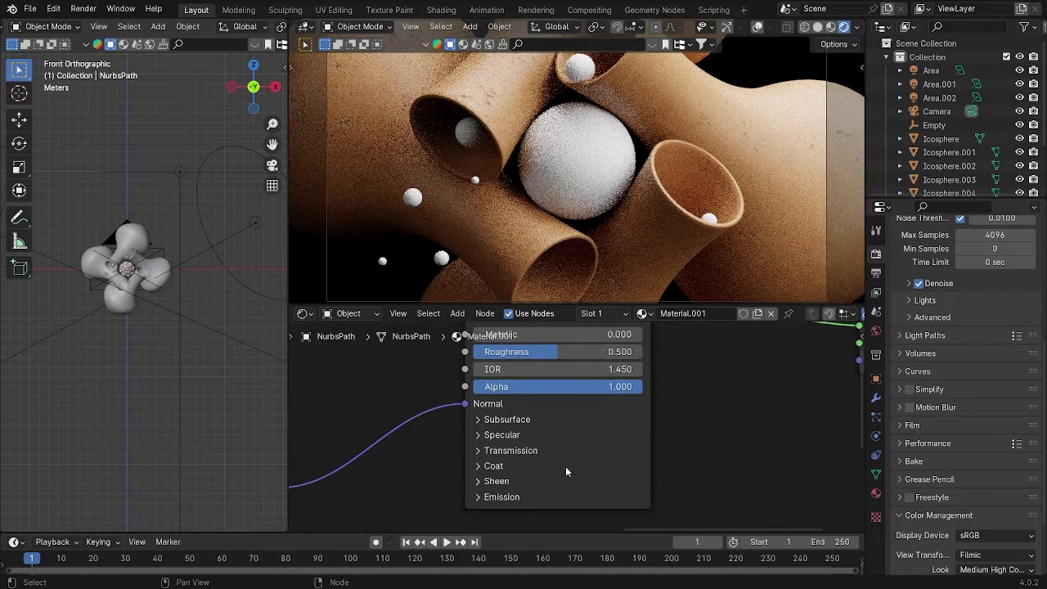
scroll(579, 462, "down", 1)
middle_click_drag(675, 417, 702, 440)
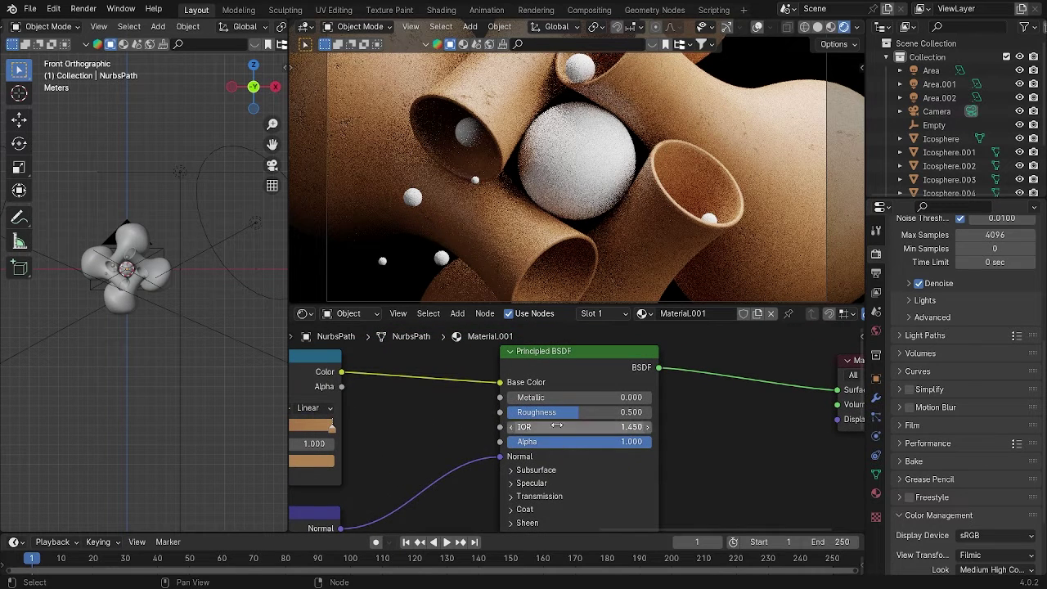
left_click_drag(557, 414, 563, 398)
left_click(639, 445)
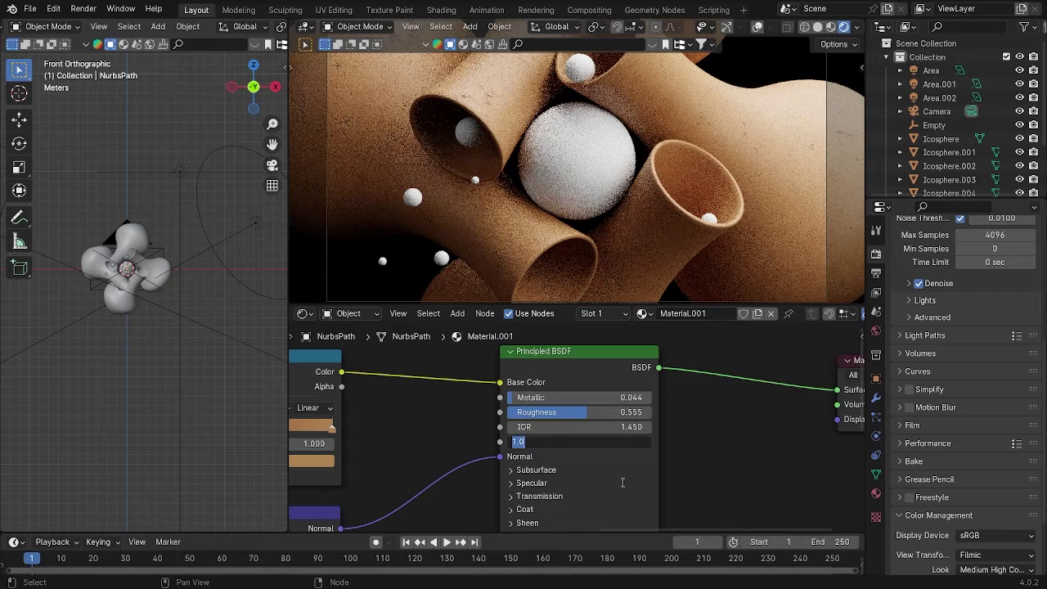
key("Return")
- Change the Principled BSDF's Subsurface method to Christensen-Burley
left_click(540, 471)
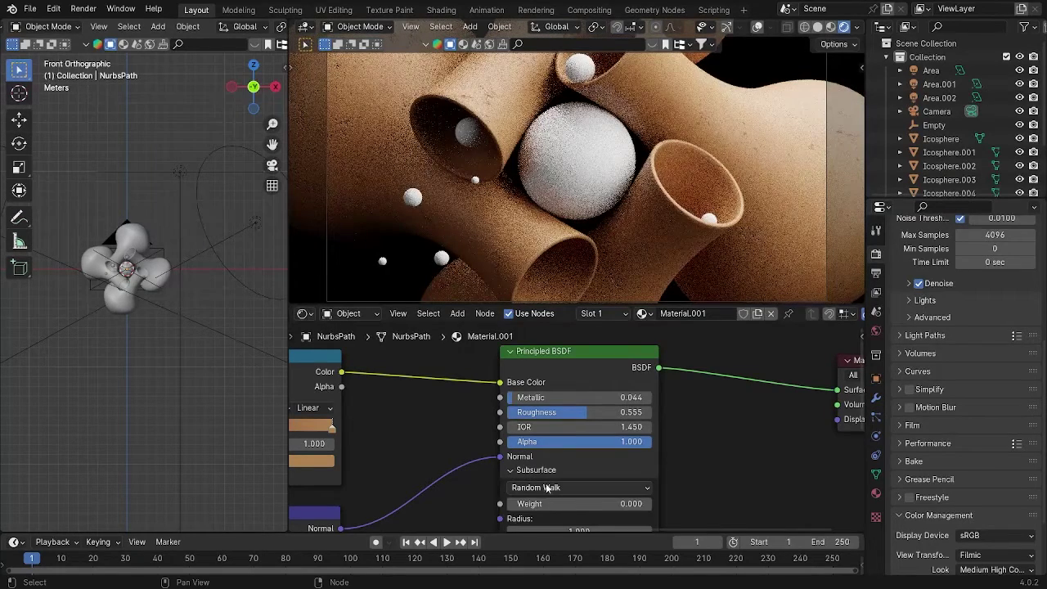
left_click(546, 488)
left_click(546, 519)
scroll(611, 390, "down", 3)
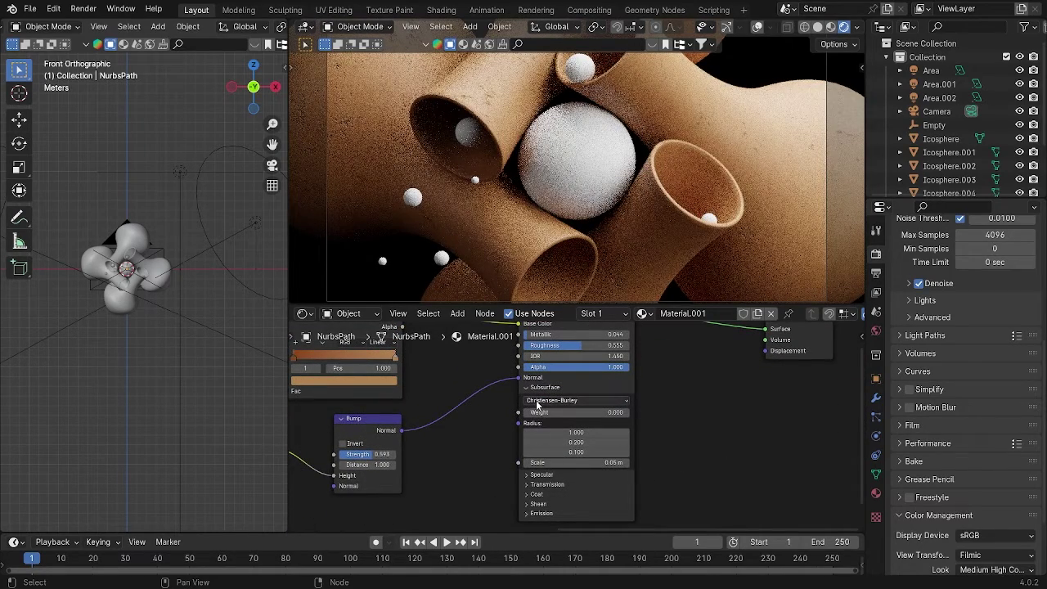
scroll(530, 496, "up", 2)
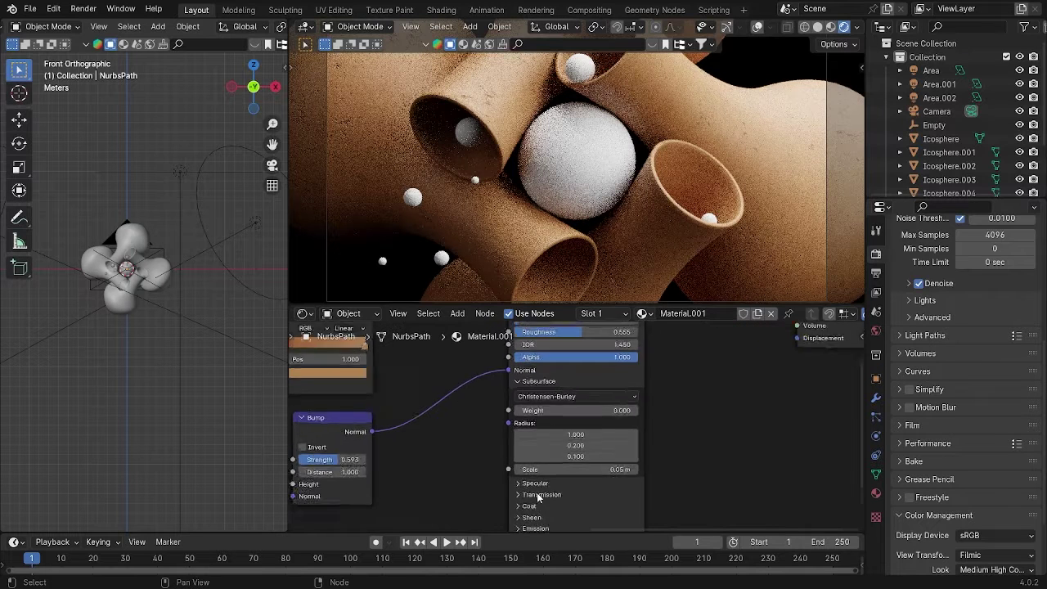
- Set the Principled BSDF's Sheen Weight to 0.029 and Sheen Roughness to 1.000
left_click(526, 462)
middle_click_drag(586, 485, 591, 445)
left_click(527, 419)
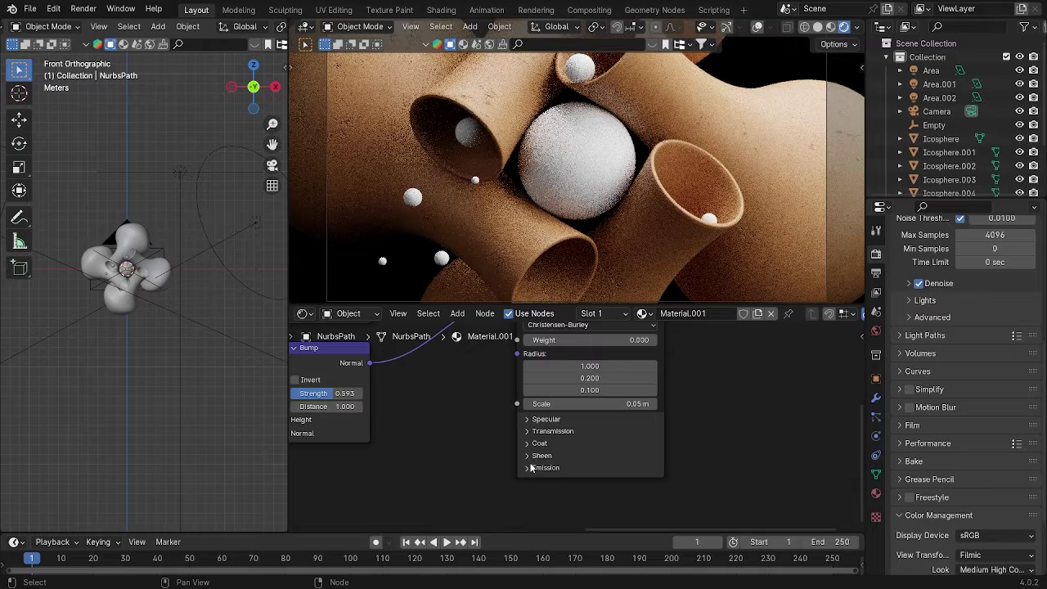
left_click(527, 456)
scroll(574, 445, "up", 1)
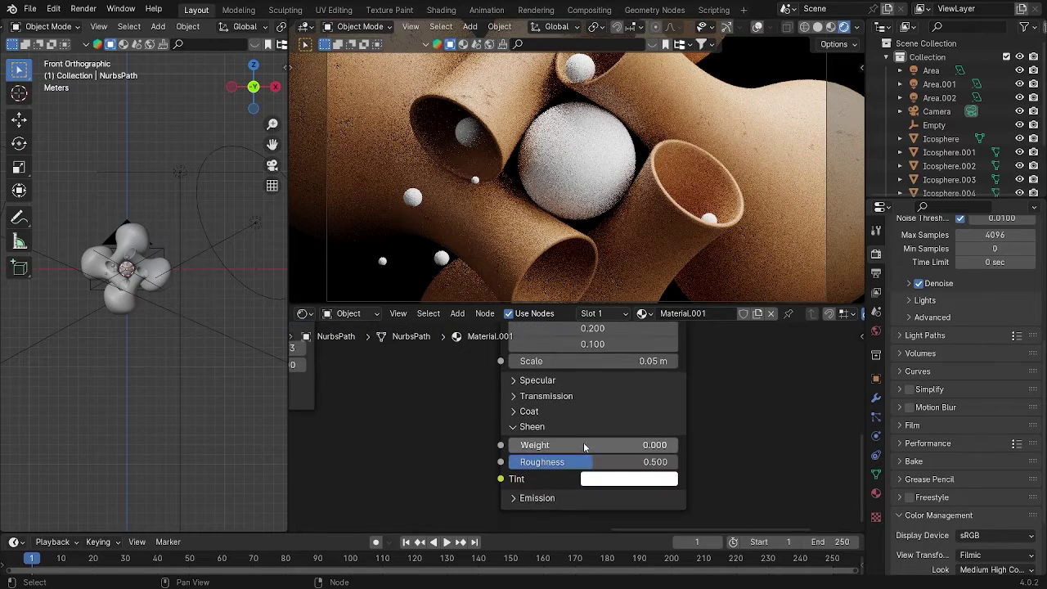
left_click_drag(583, 446, 618, 462)
scroll(788, 251, "down", 3)
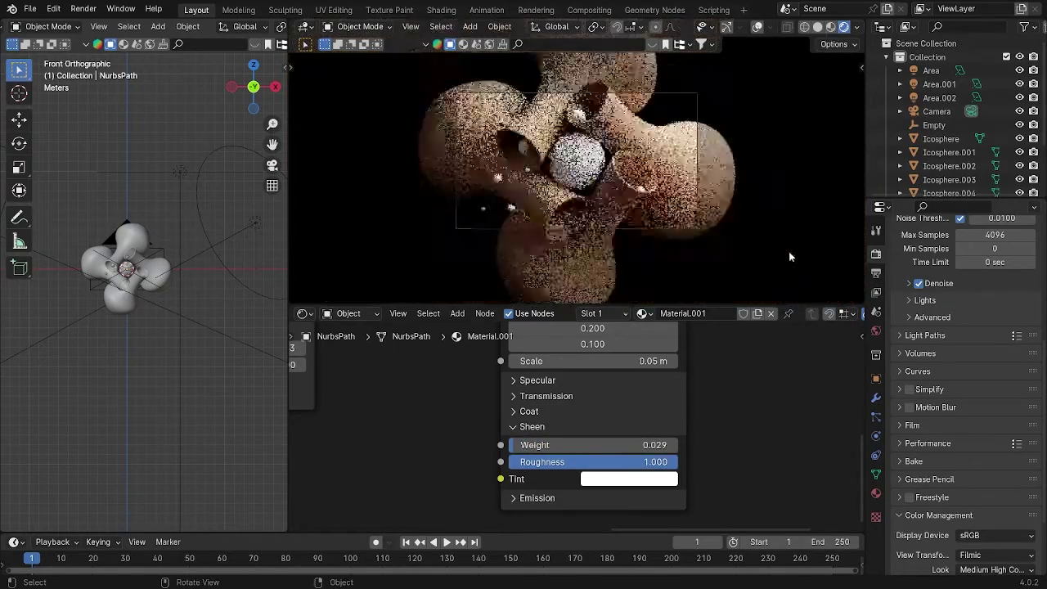
scroll(780, 236, "up", 1)
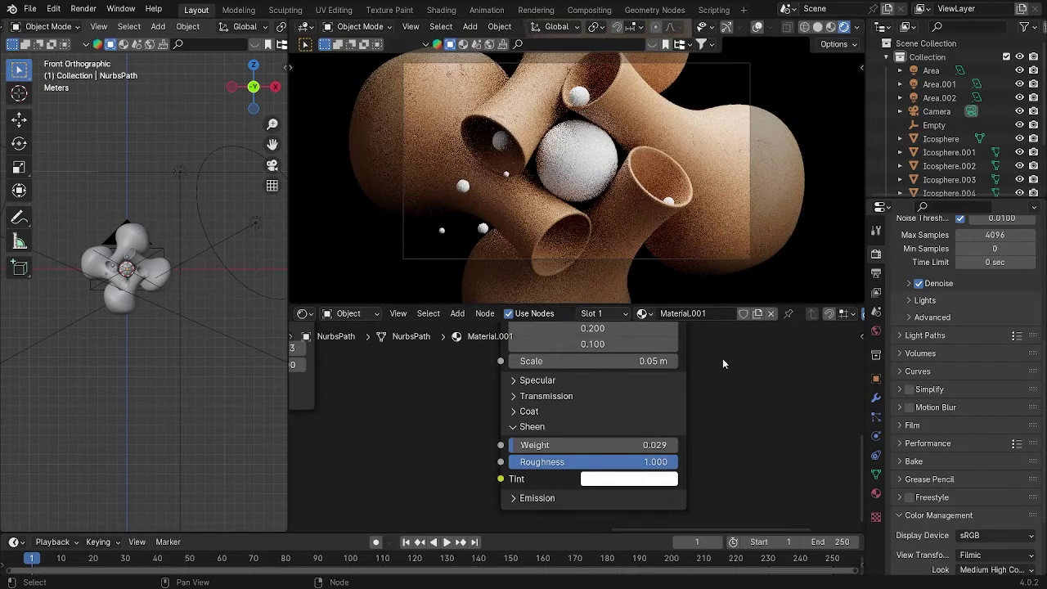
- Change the Sheen Tint to a dark reddish brown and set the Sheen Roughness to 0.884
left_click(668, 479)
left_click_drag(731, 307, 735, 323)
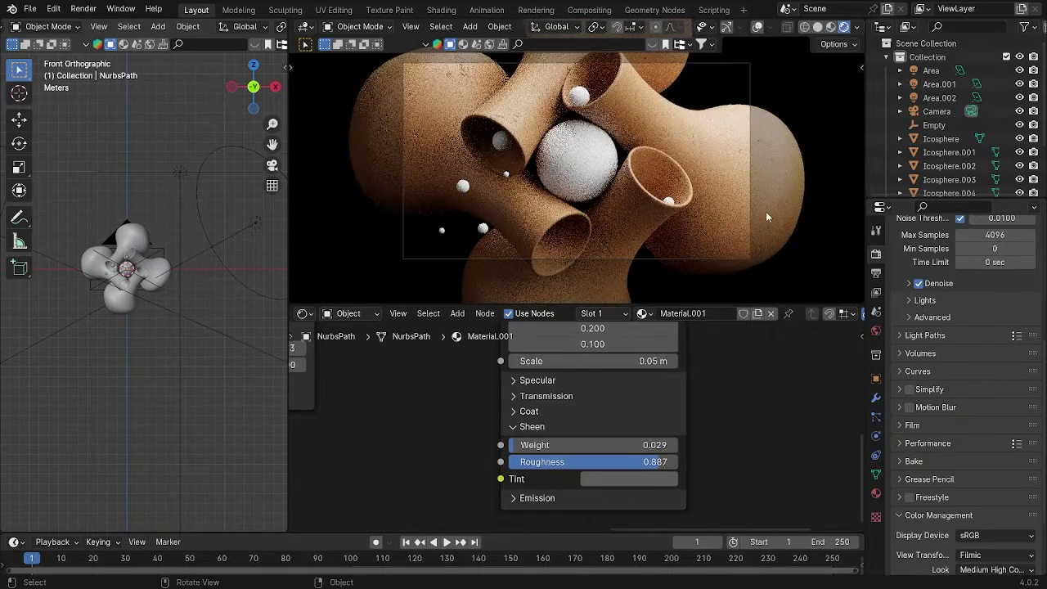
left_click(657, 481)
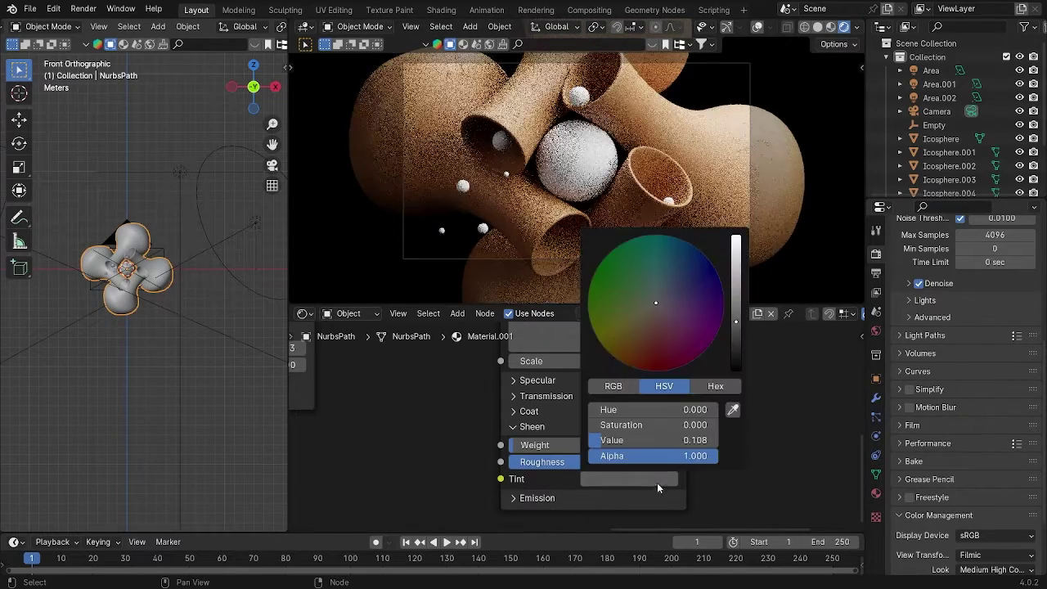
left_click_drag(647, 355, 638, 343)
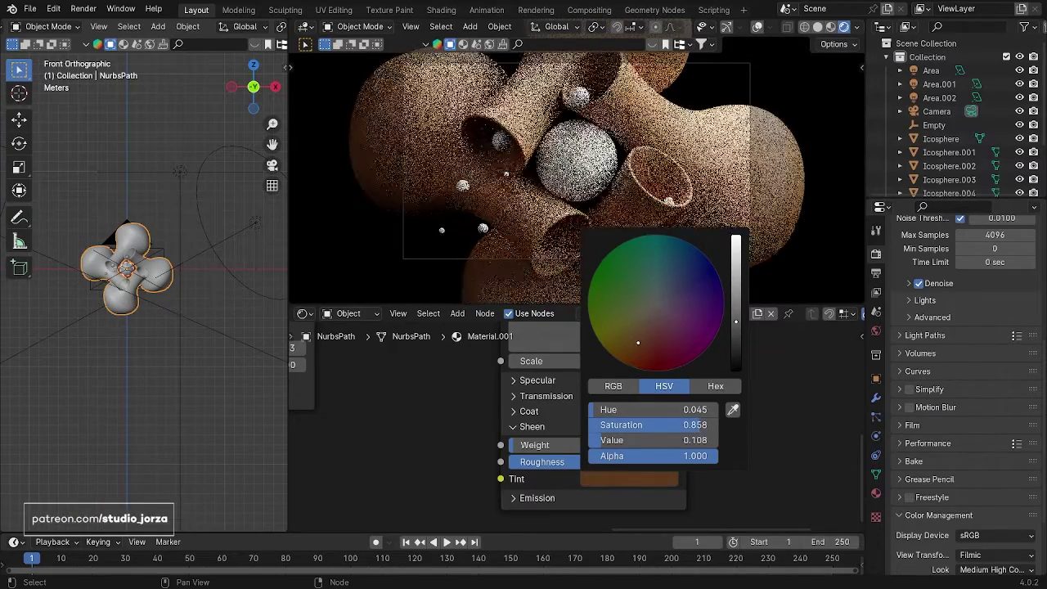
left_click_drag(735, 322, 735, 311)
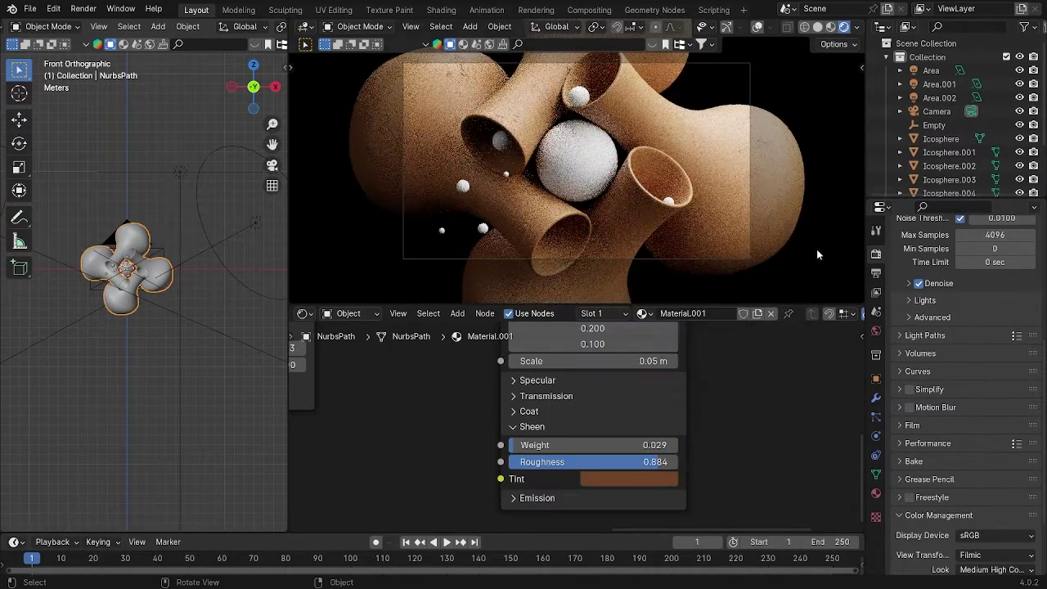
- Examine the rendered vases up close and review the Principled BSDF's Coat settings
scroll(817, 249, "up", 5)
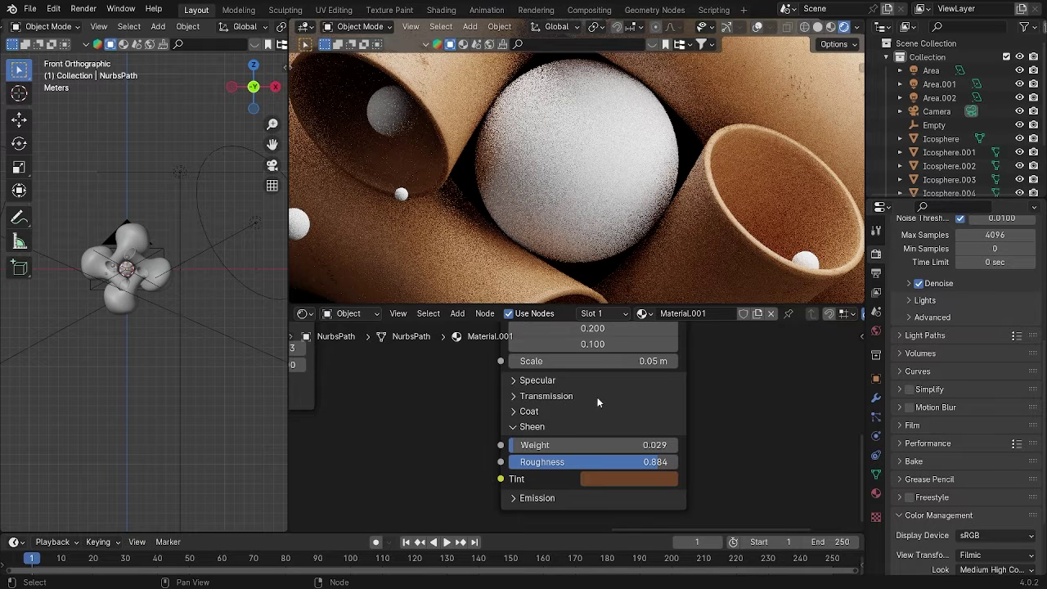
scroll(633, 425, "down", 1)
scroll(743, 436, "up", 2)
scroll(643, 446, "up", 1)
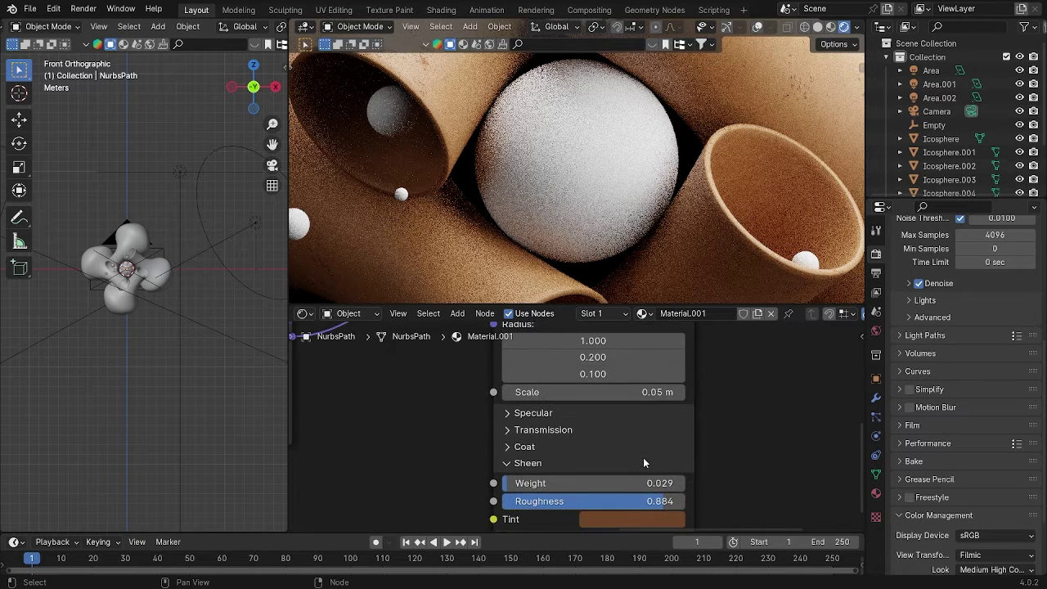
left_click(519, 448)
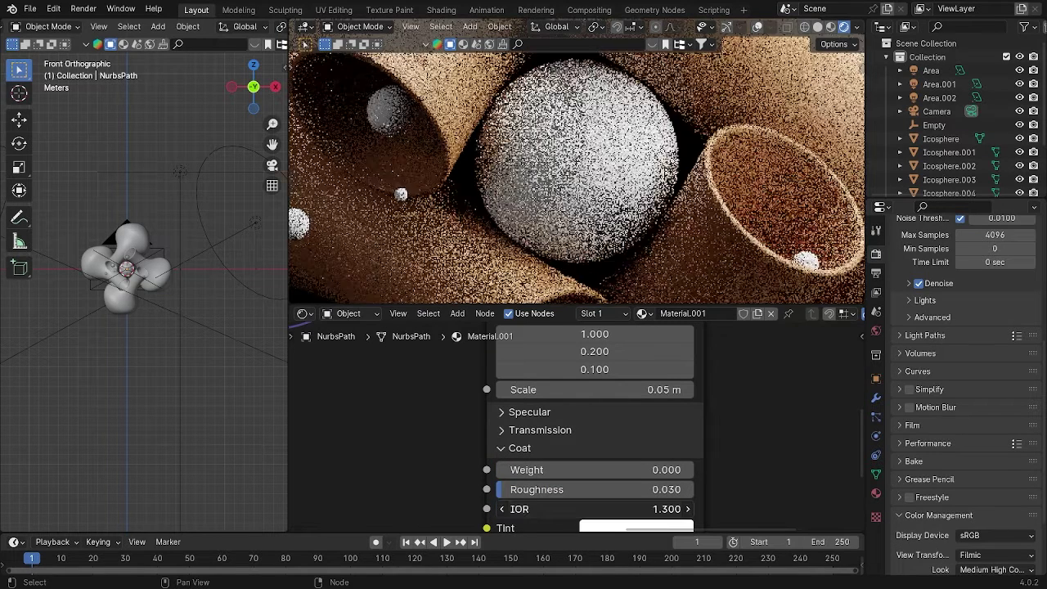
mouse_move(622, 509)
left_mouse_down()
mouse_move(601, 509)
mouse_move(624, 508)
left_mouse_up()
scroll(776, 202, "down", 6)
scroll(776, 202, "up", 3)
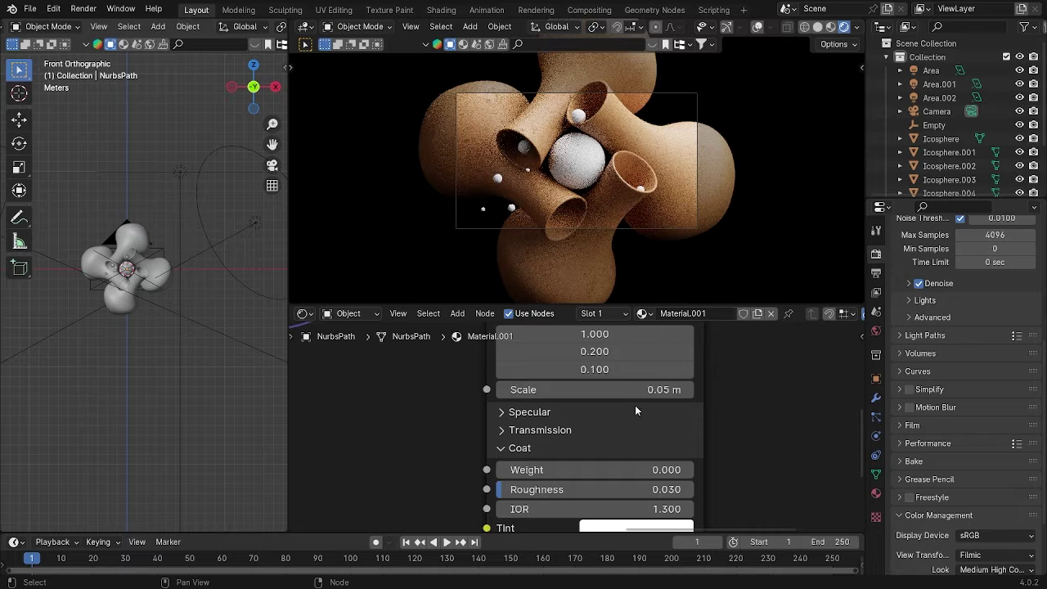
scroll(746, 482, "down", 2)
left_click(535, 445)
- Expand the Principled BSDF's Emission settings below the Sheen values
left_click(533, 458)
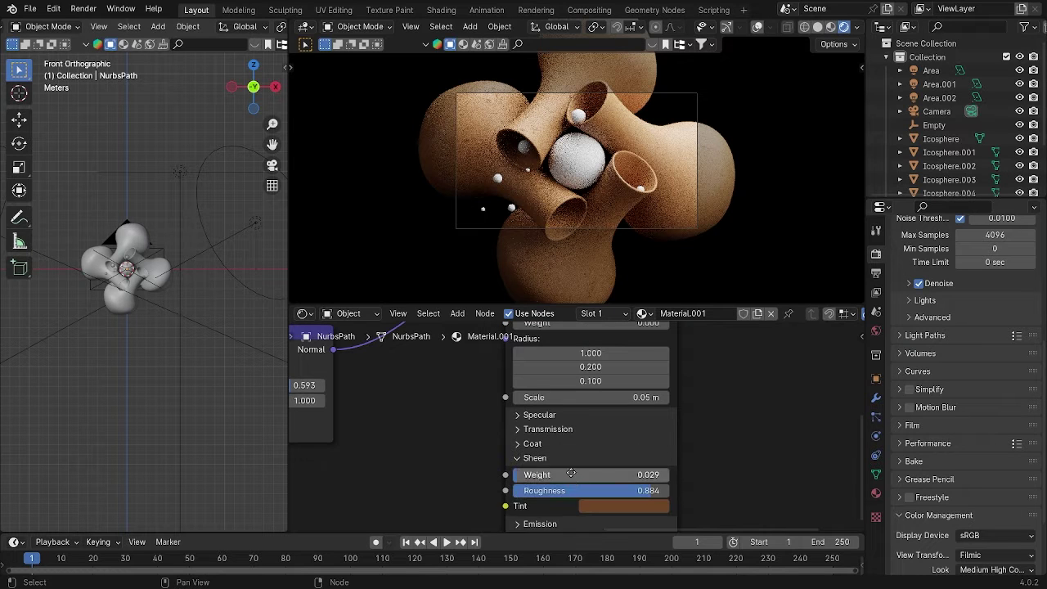
scroll(590, 448, "up", 1)
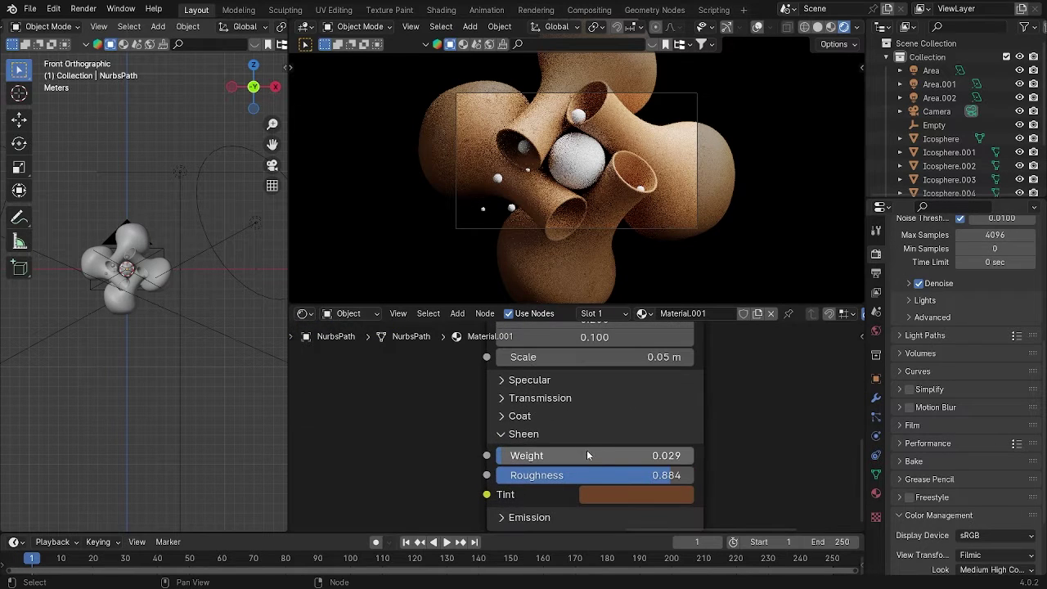
scroll(556, 488, "down", 1, "shift")
left_click(497, 484)
scroll(591, 469, "down", 2)
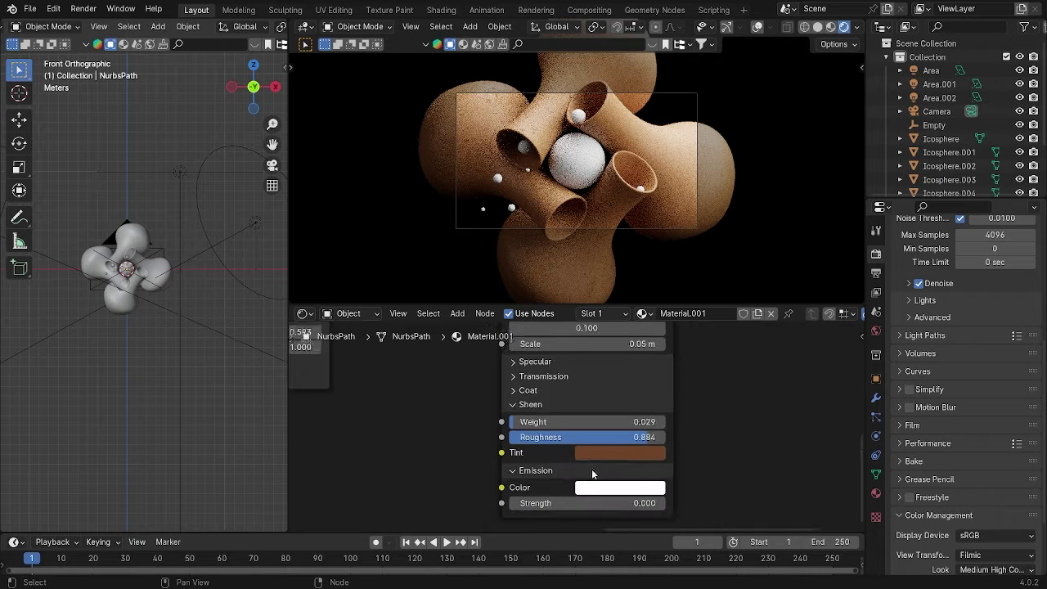
- Review the Principled BSDF's Specular, Transmission and Coat settings on the vase material
middle_click_drag(536, 416, 533, 454)
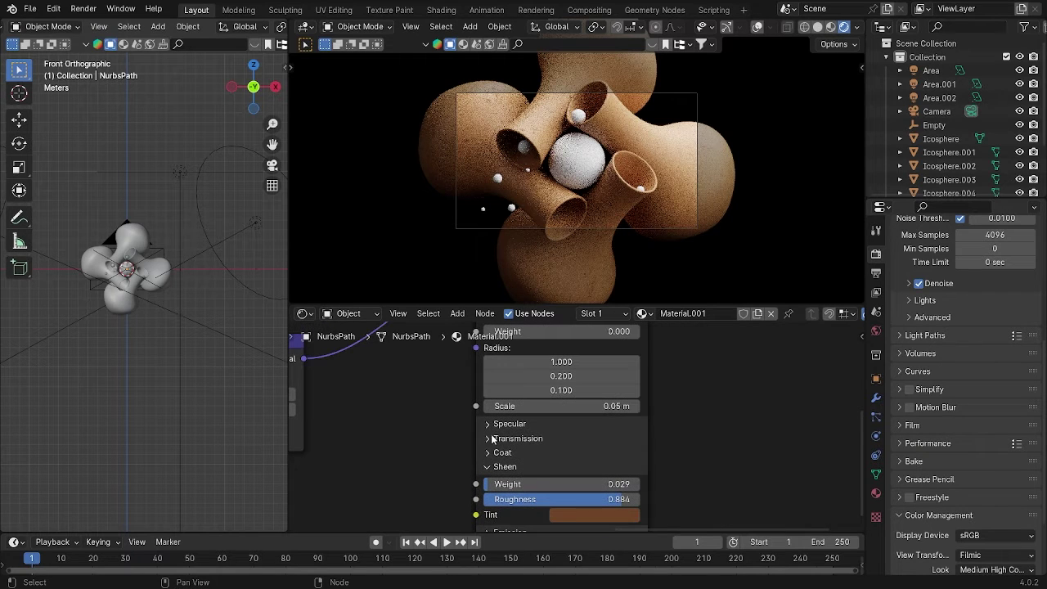
left_click(487, 426)
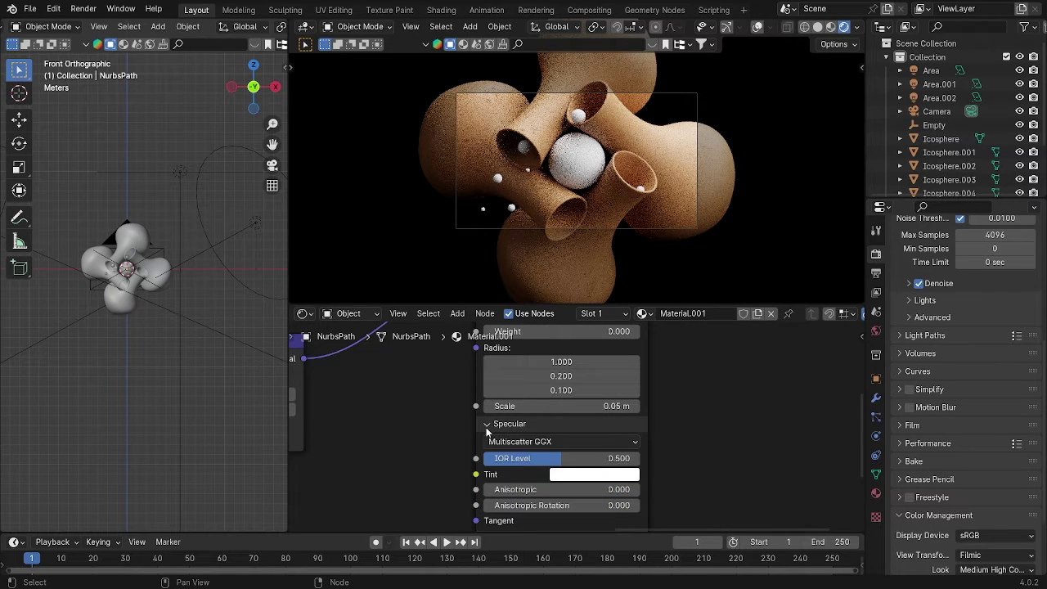
left_click(487, 425)
left_click(490, 443)
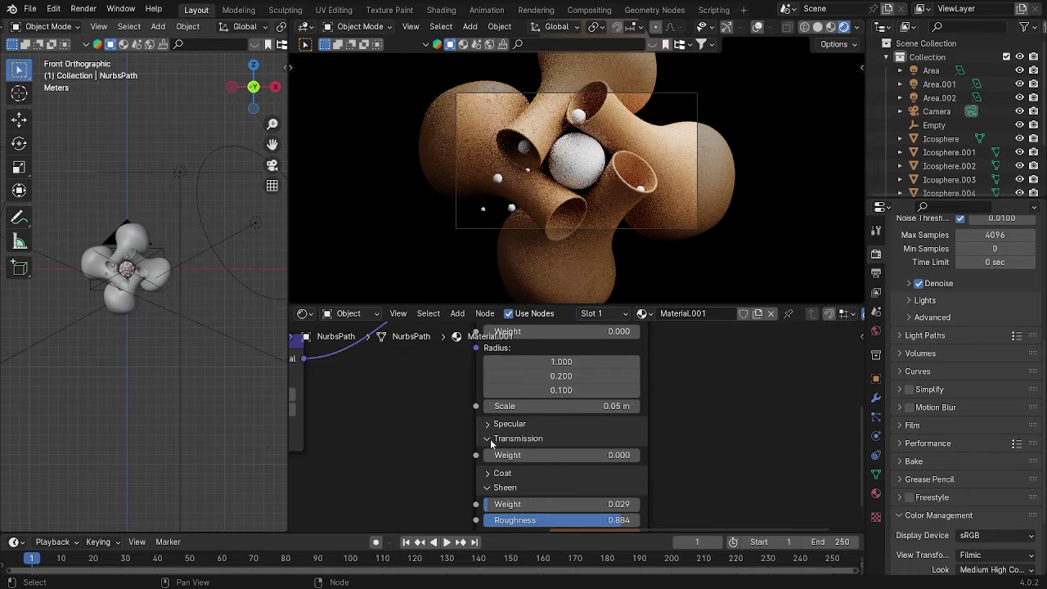
left_click(490, 439)
left_click(491, 453)
left_click(488, 454)
left_click(489, 466)
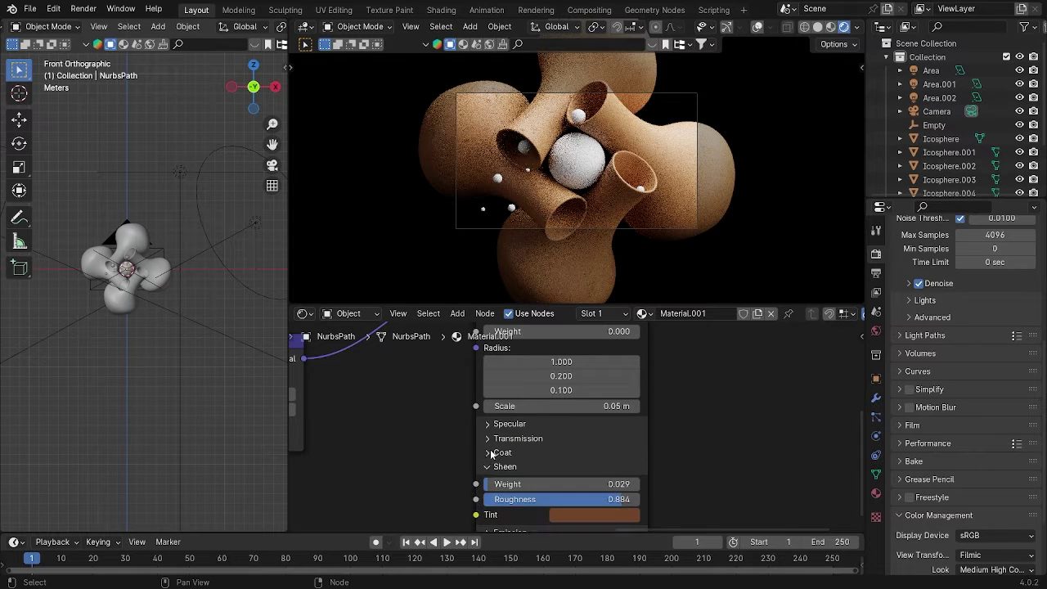
- Set the vase material's Sheen Weight to 0.036 and its Sheen Roughness to 0.905
left_click_drag(505, 483, 519, 483)
scroll(839, 161, "up", 4)
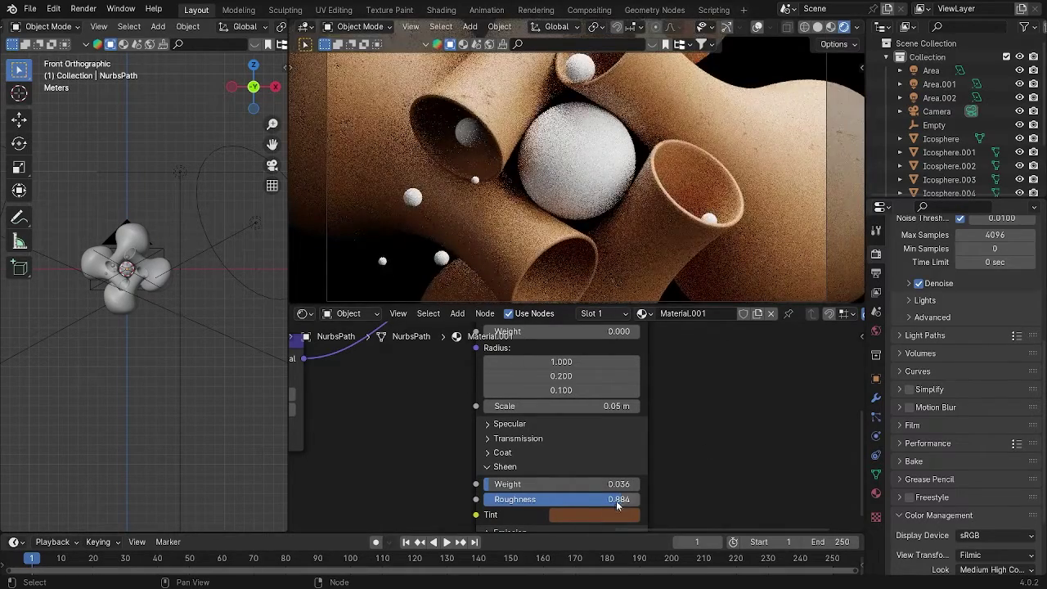
left_click_drag(622, 501, 536, 501)
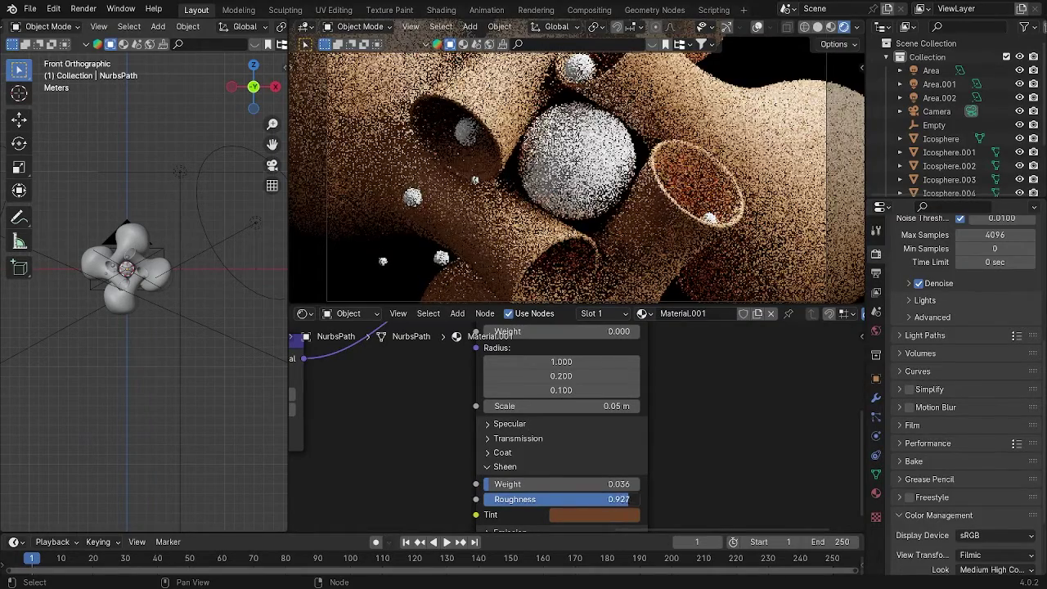
left_click_drag(629, 499, 625, 499)
scroll(708, 430, "down", 2)
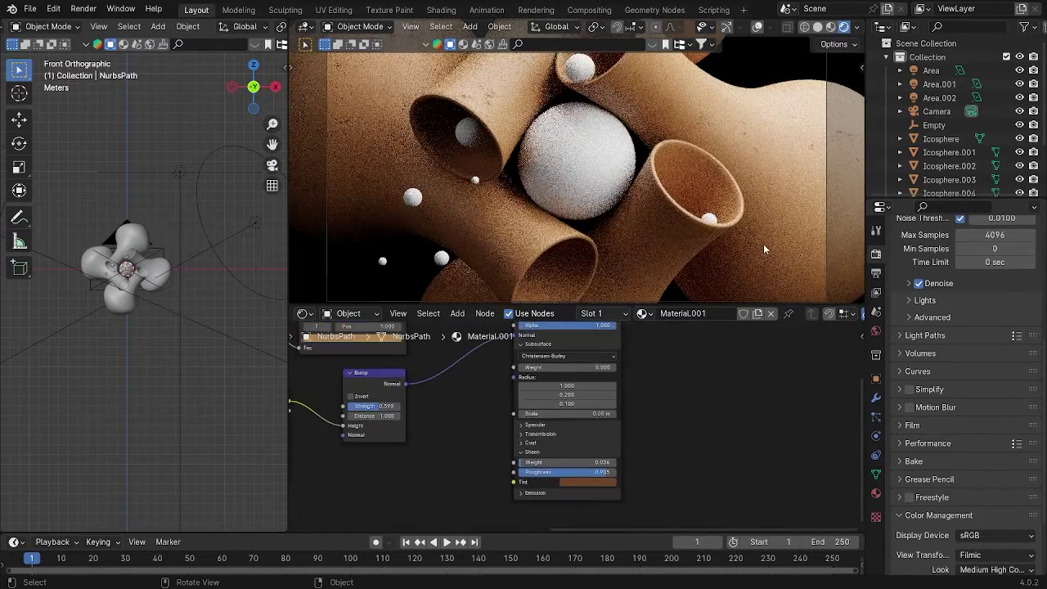
scroll(798, 197, "down", 5)
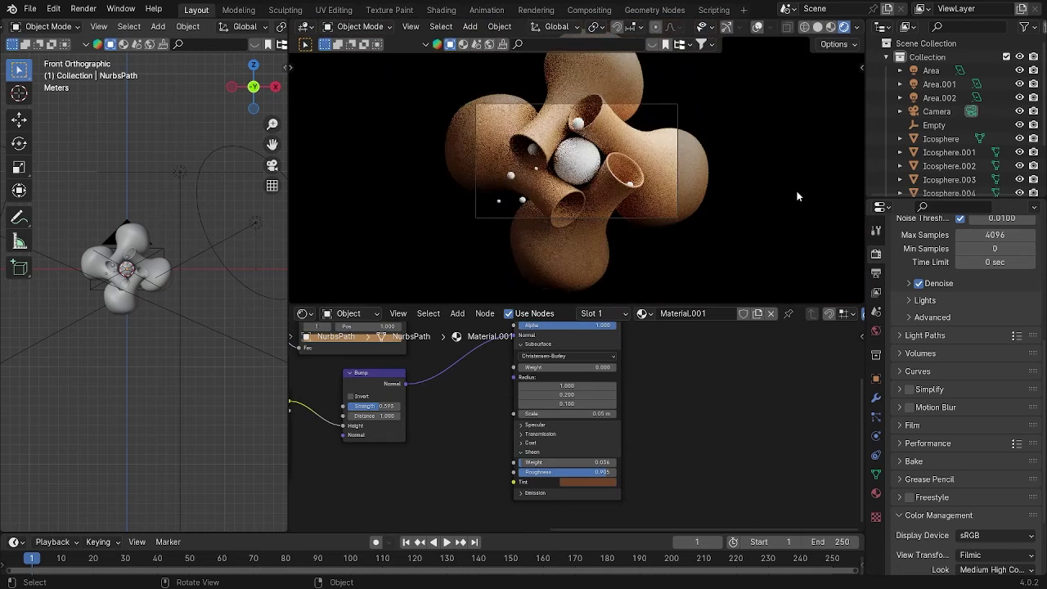
- Move the area light above the vases slightly outward along the global X axis and save the file
left_click(182, 180)
key("g")
key("x")
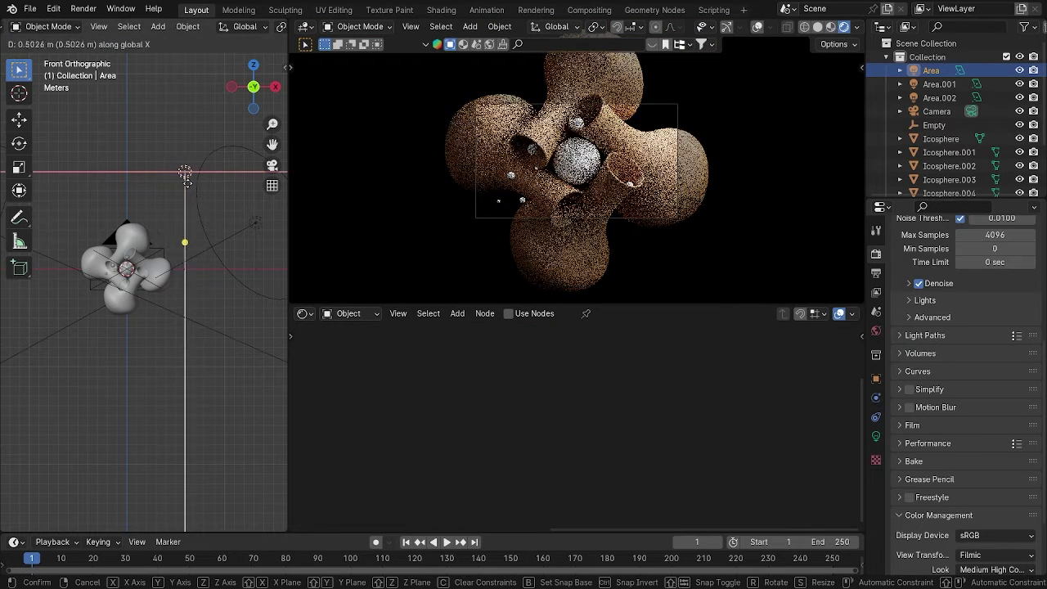
left_click(187, 174)
left_click(226, 207)
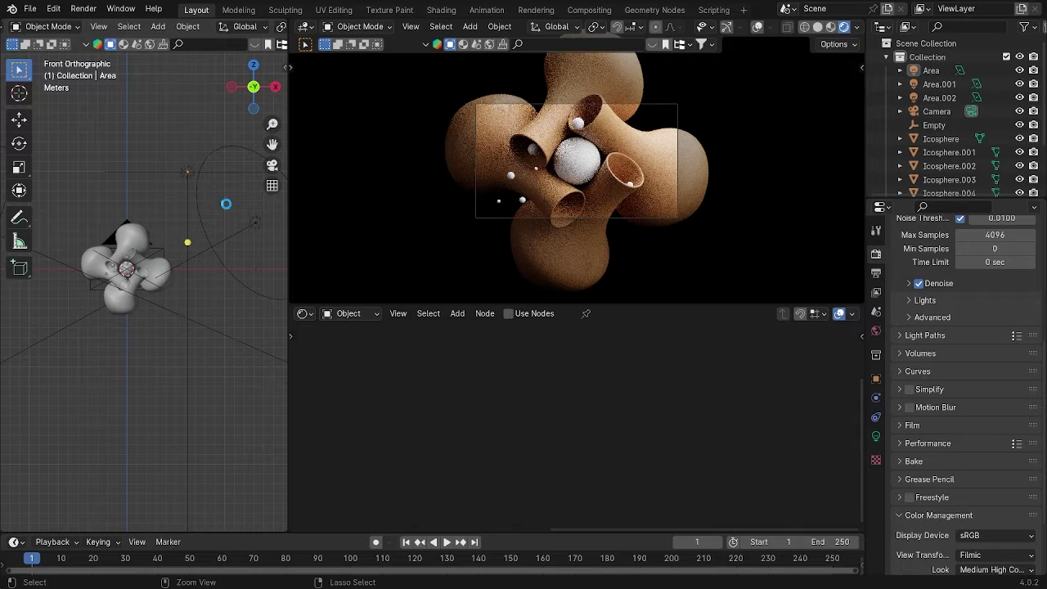
key("ctrl+s")
- Select the large central sphere and create a new material for it
left_click(559, 222)
scroll(565, 213, "up", 3)
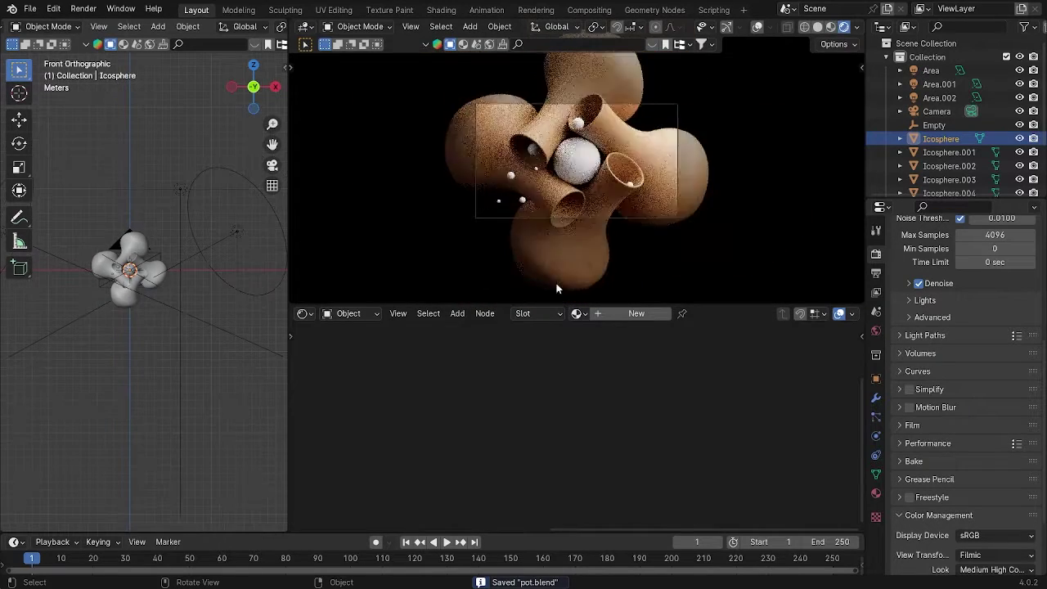
left_click(612, 315)
key("Home")
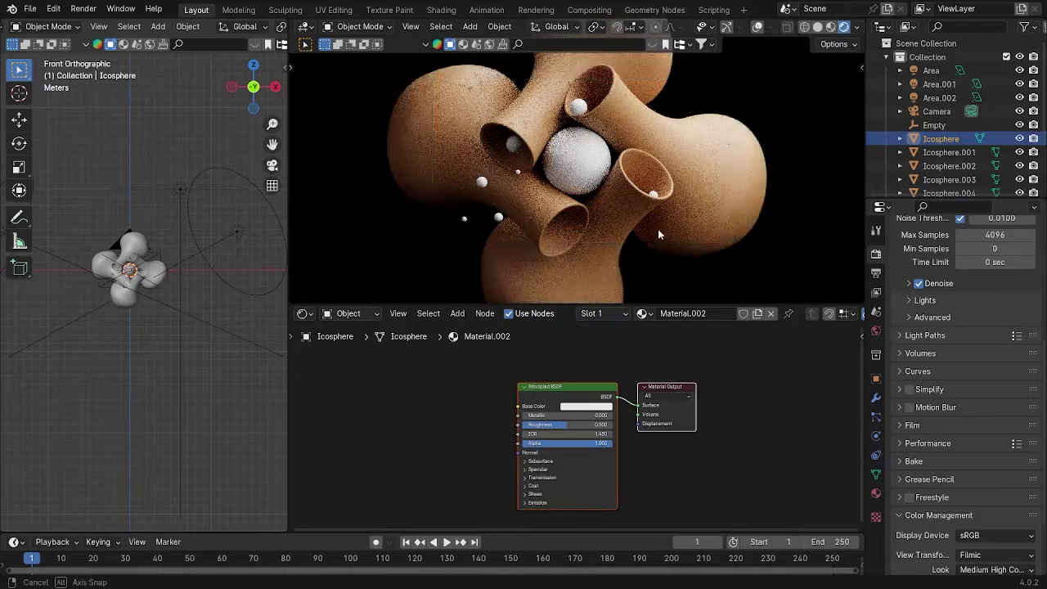
scroll(658, 230, "down", 4)
scroll(569, 260, "up", 5)
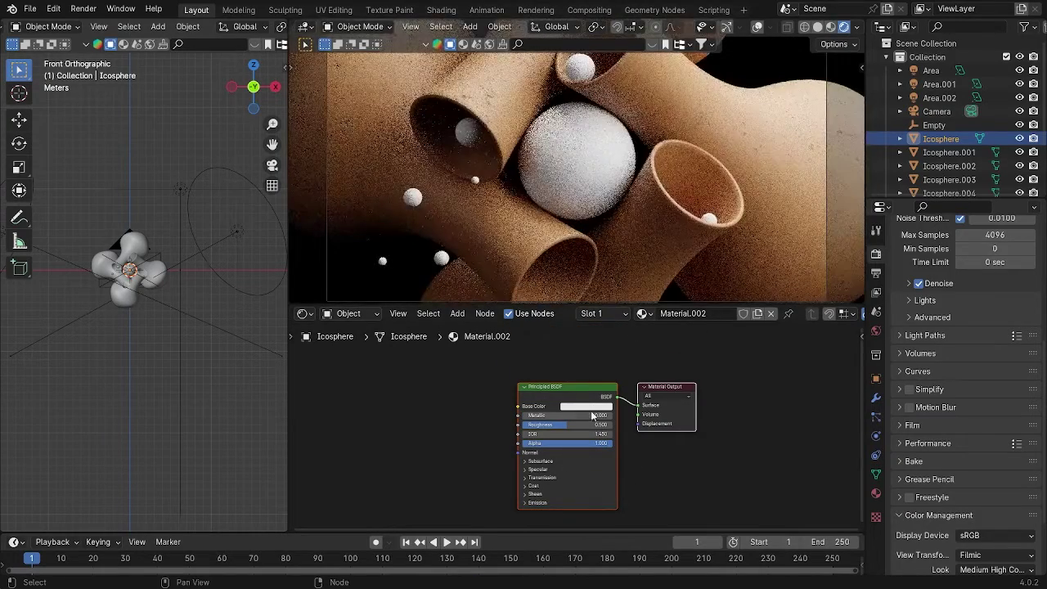
- Give the sphere's material a red-orange Base Color by hex code, with Metallic 0.076 and Roughness 0.456
left_click(595, 406)
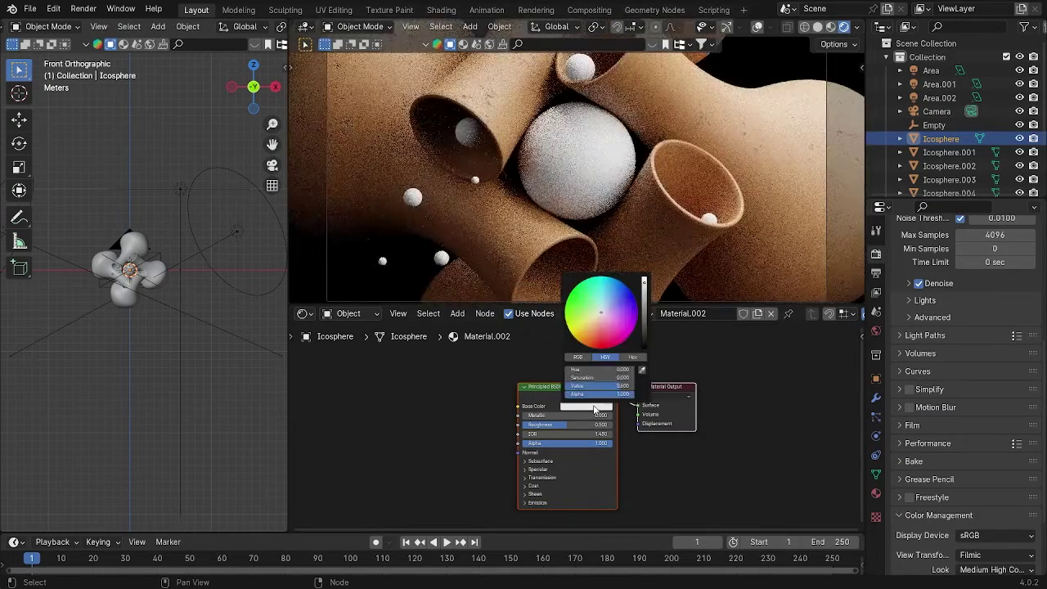
left_click(634, 358)
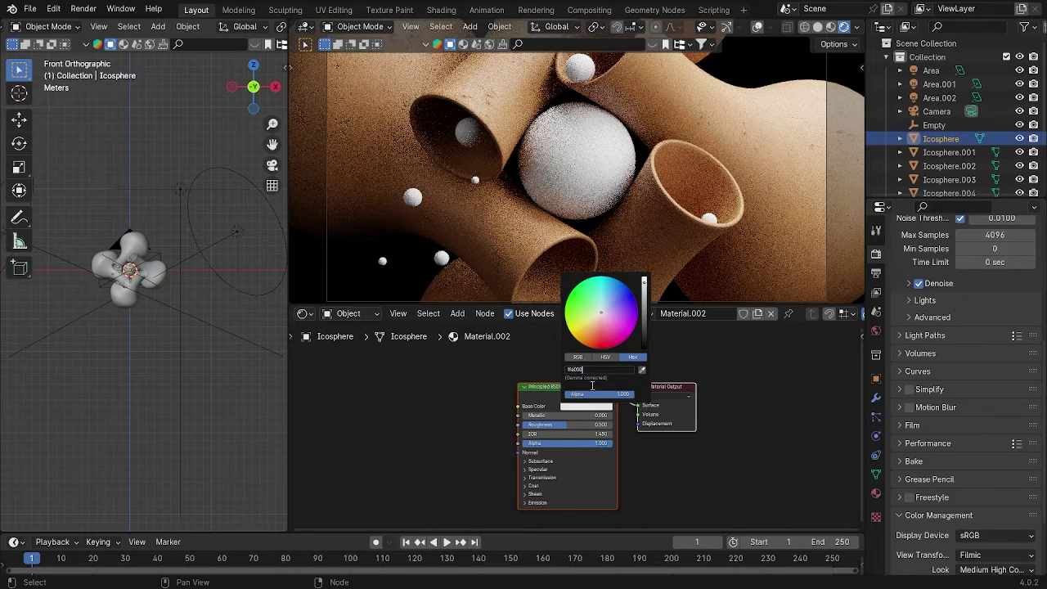
key("Return")
scroll(630, 213, "up", 3)
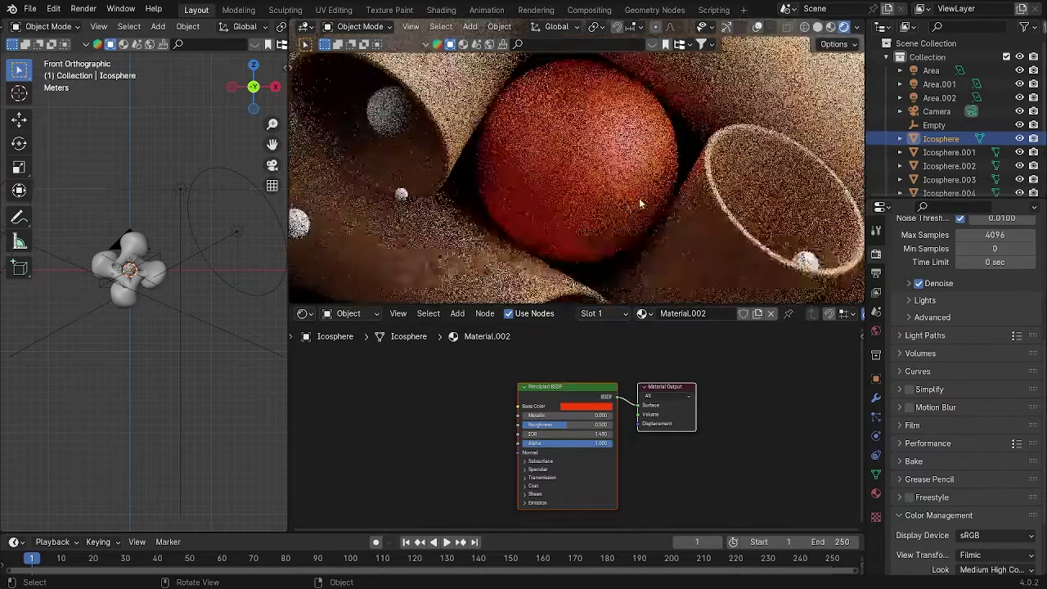
scroll(615, 391, "up", 4)
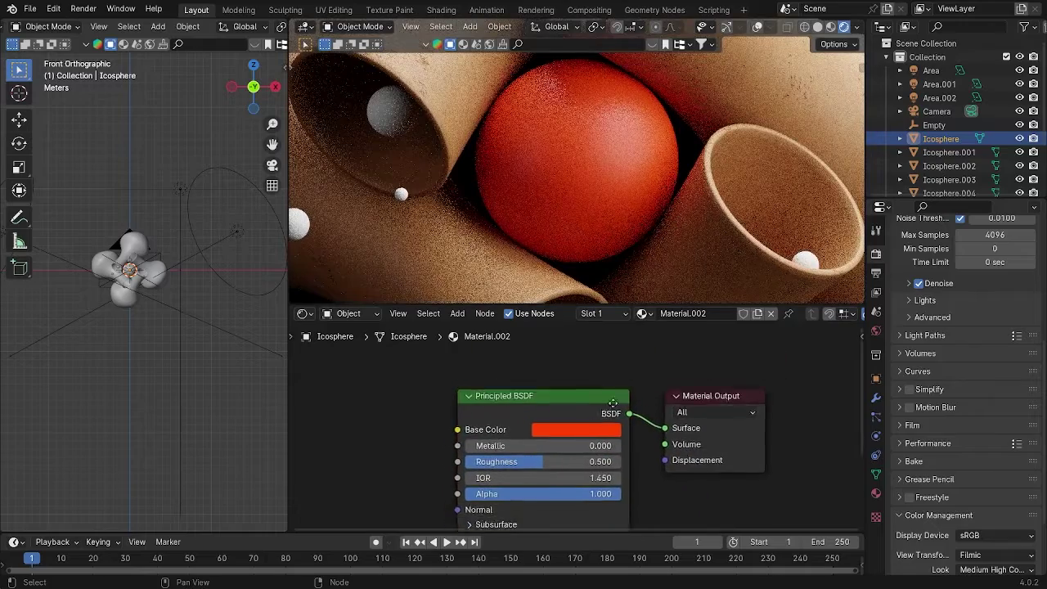
left_click_drag(551, 456, 526, 462)
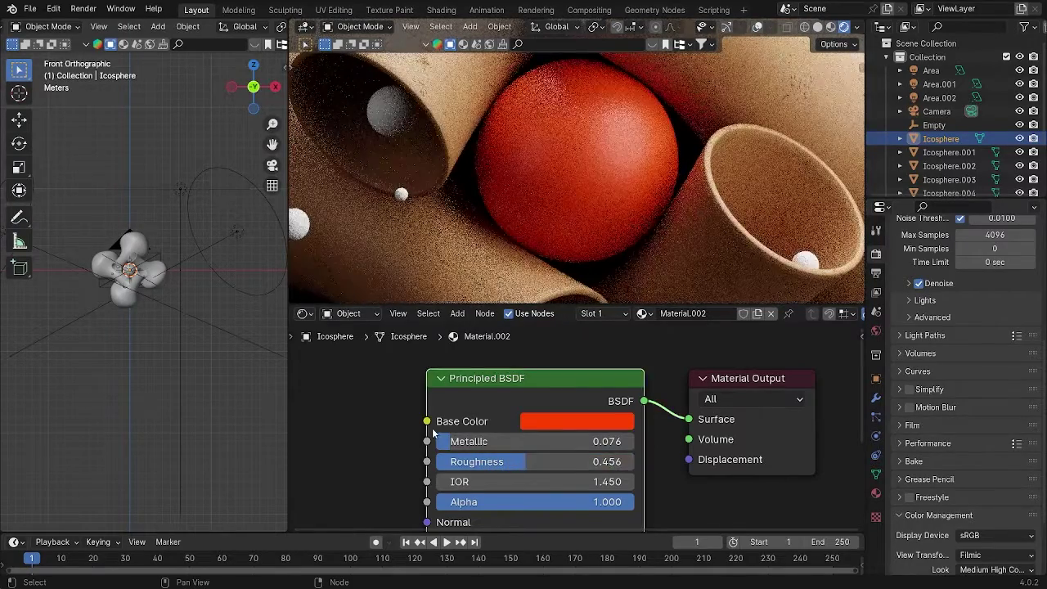
- Add a Bump node to the sphere's material and connect its Normal output to the Principled BSDF's Normal input
scroll(409, 444, "down", 4)
middle_click_drag(420, 447, 523, 401)
left_click(514, 408)
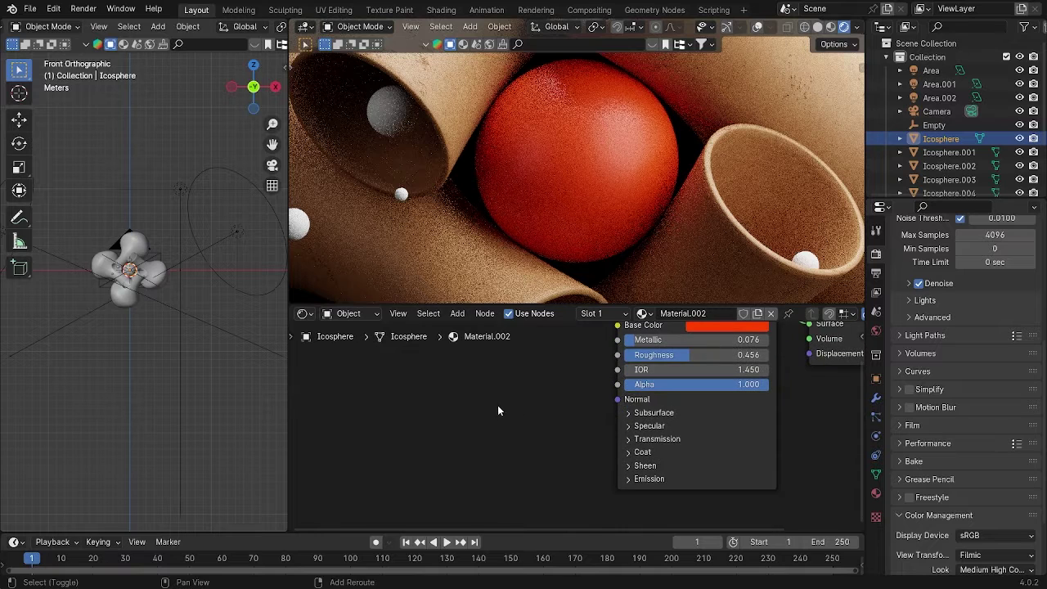
key("shift+a")
left_click(492, 404)
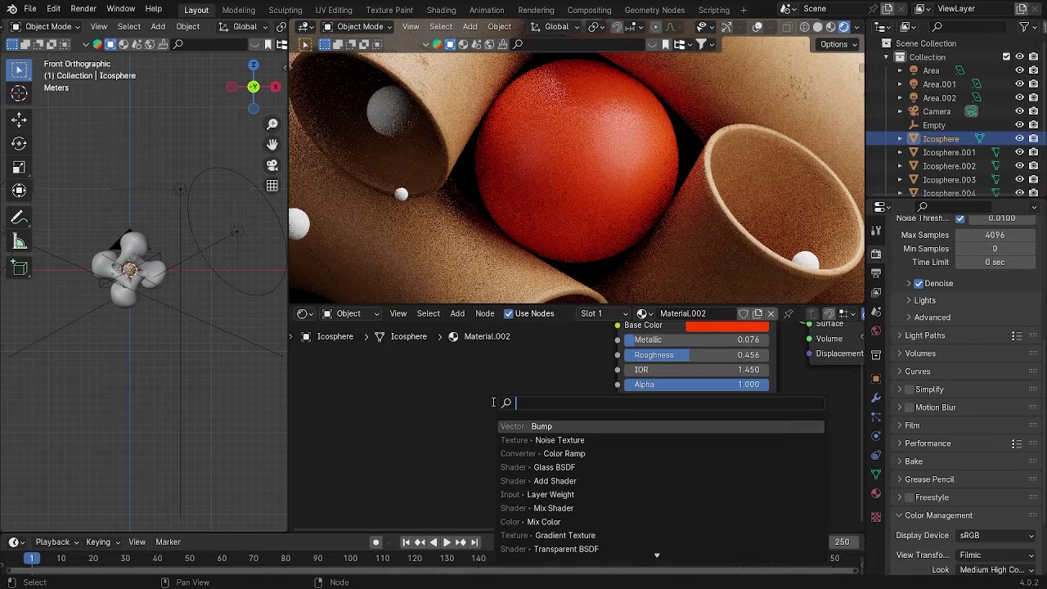
type("bump")
key("Return")
left_click(492, 403)
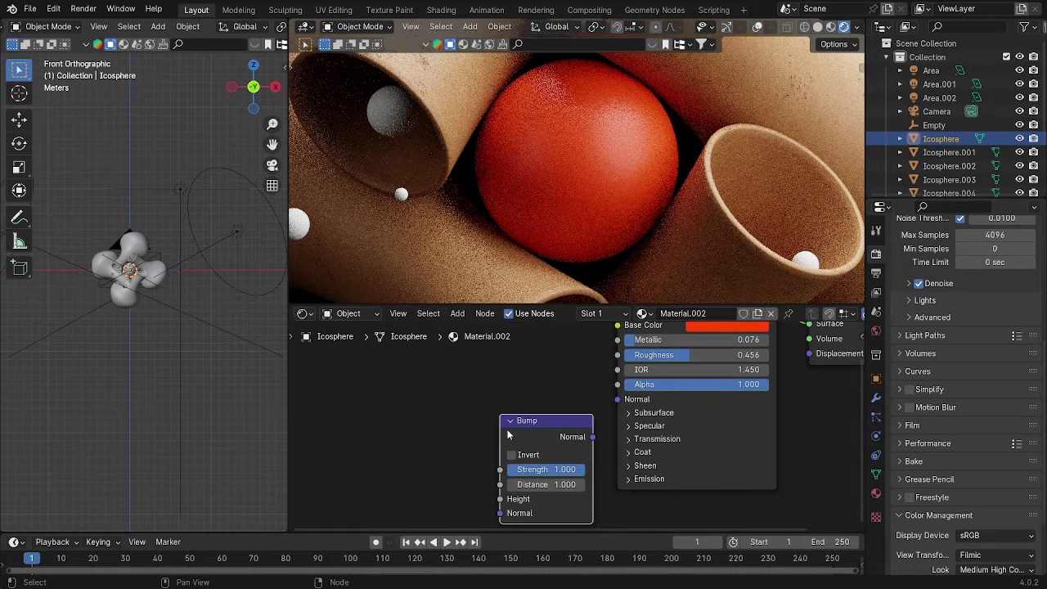
left_click_drag(523, 407, 423, 414)
left_click_drag(483, 430, 634, 401)
left_click_drag(410, 439, 479, 425)
- Add a Color Ramp node and connect its Color output to the Bump node's Height input
middle_click_drag(348, 413, 409, 401)
key("shift+a")
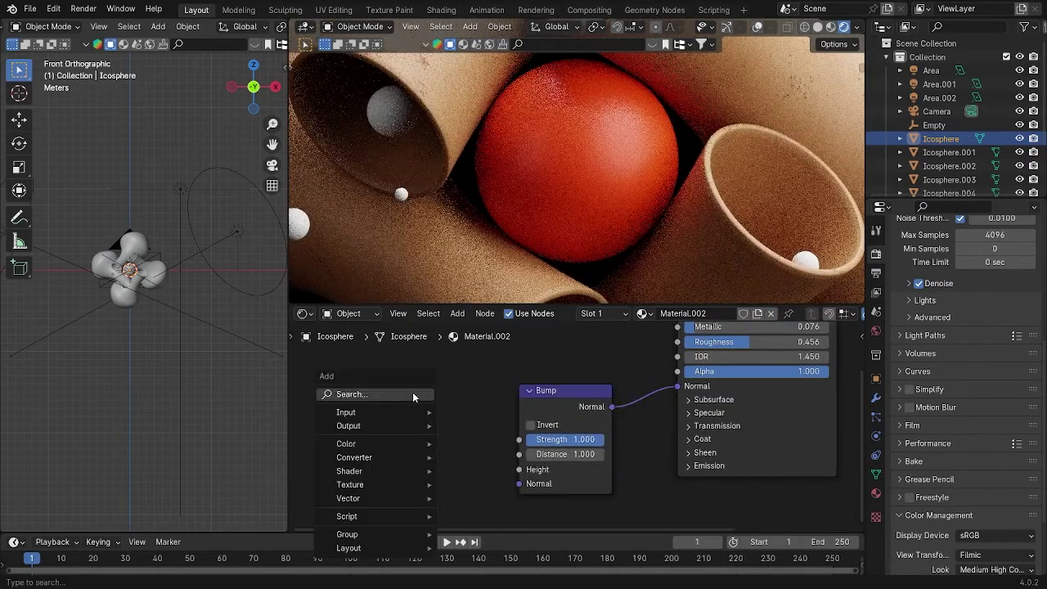
left_click(414, 396)
type("colo")
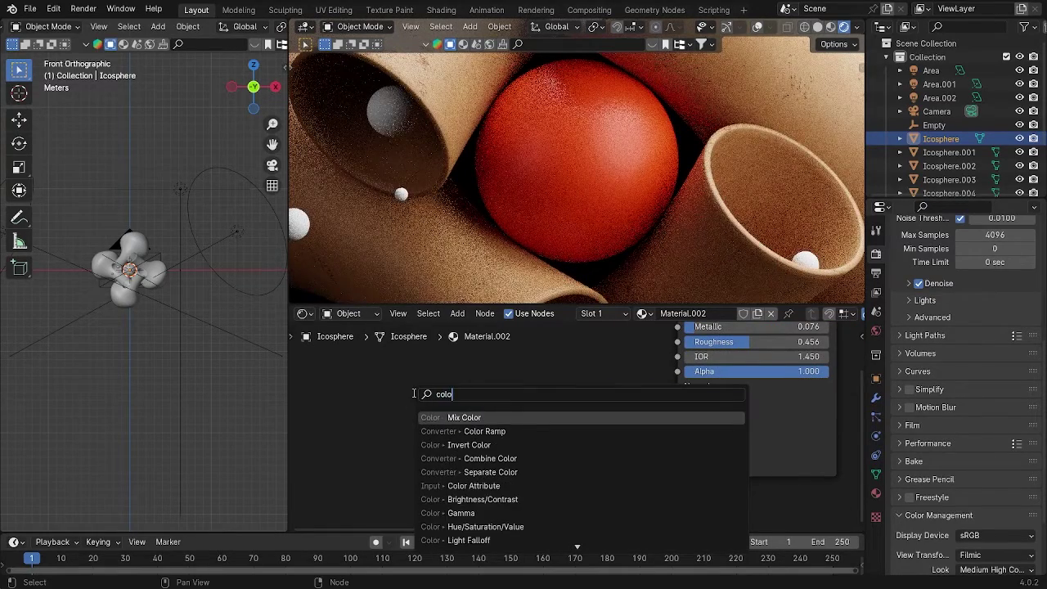
left_click(470, 432)
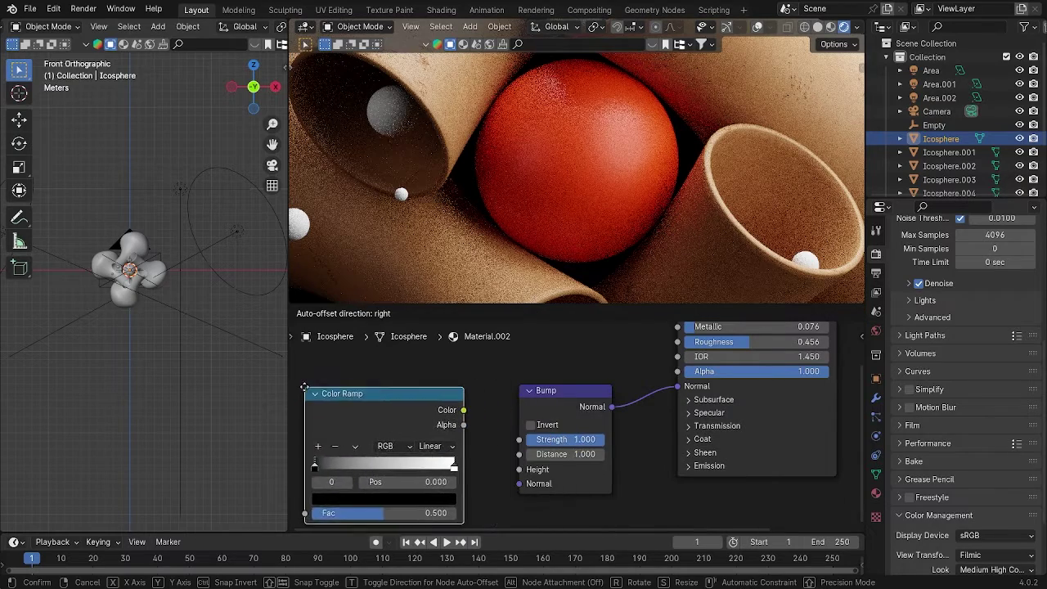
left_click(450, 402)
left_click_drag(466, 408, 532, 435)
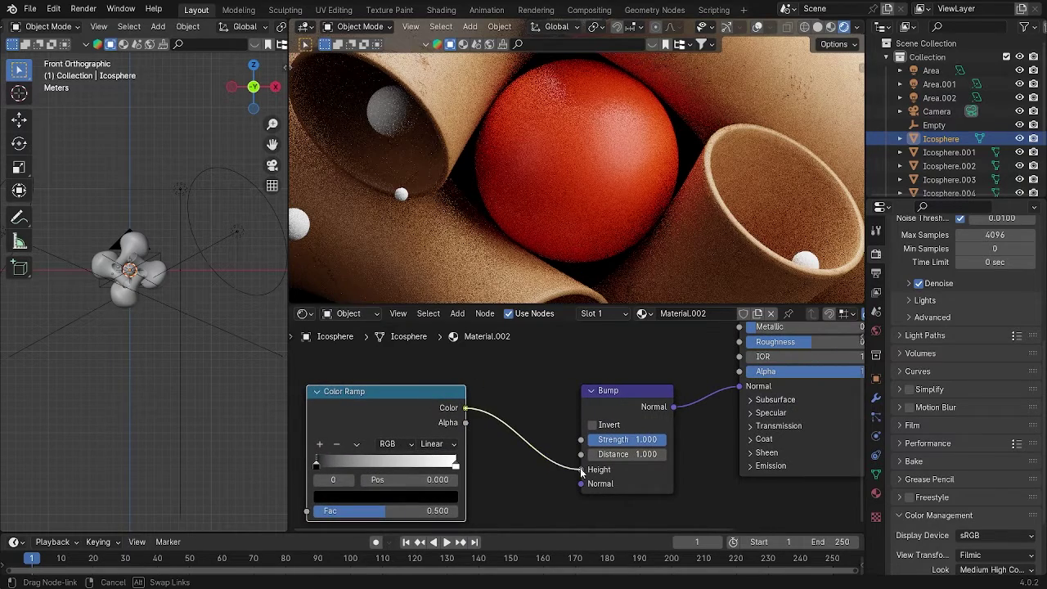
left_click_drag(580, 468, 580, 470)
- Add a Noise Texture feeding its Fac into the Color Ramp, and attach a Mapping node to its Vector input
left_click_drag(414, 397, 550, 392)
key("shift+a")
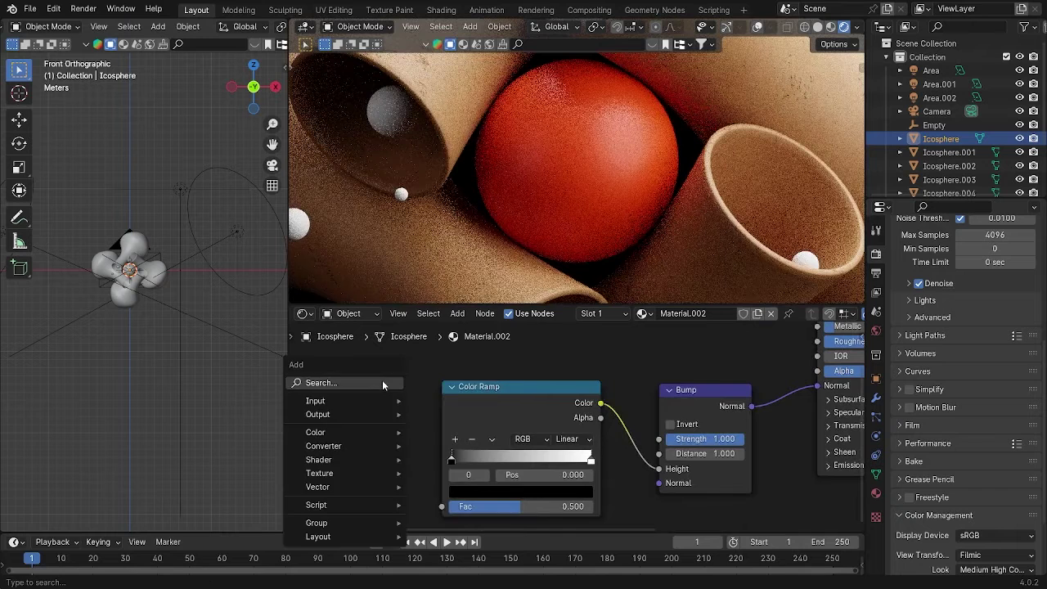
left_click(382, 383)
type("noise")
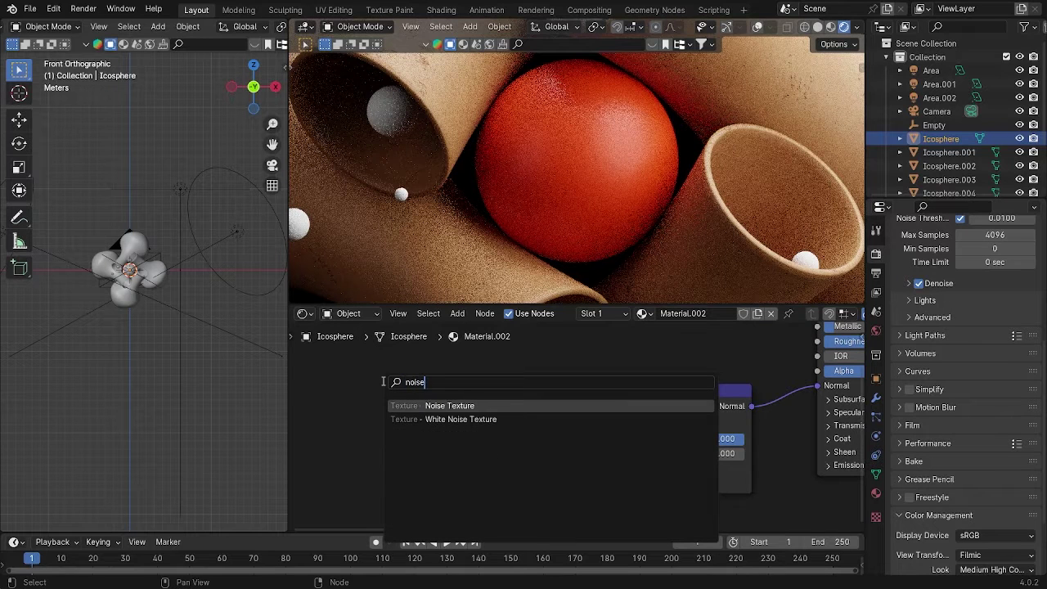
key("Return")
left_click(324, 380)
middle_click_drag(439, 415, 571, 404)
scroll(557, 406, "up", 1)
left_click_drag(512, 379, 577, 502)
middle_click_drag(426, 385, 542, 408)
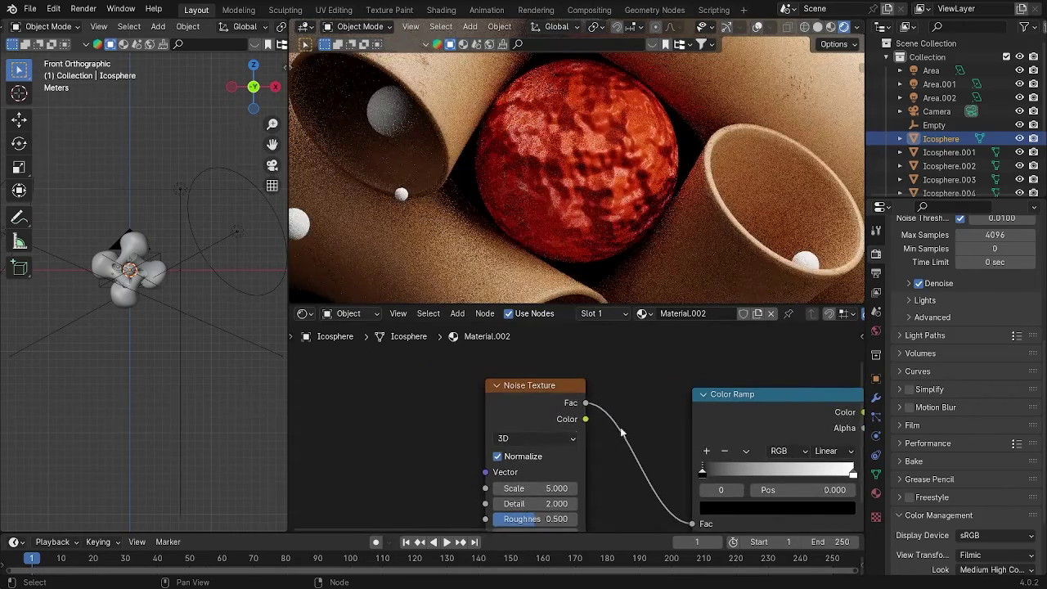
left_click(523, 410)
- Move the Color Ramp's white stop to position 0.345
middle_click_drag(711, 491, 431, 450)
scroll(430, 449, "up", 4)
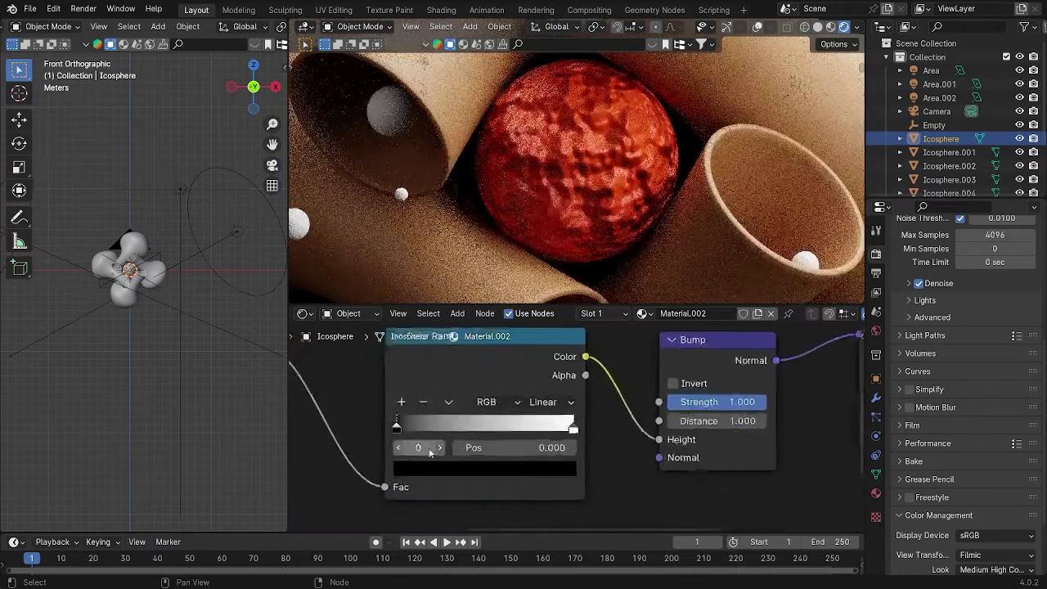
left_click_drag(577, 427, 433, 435)
scroll(591, 144, "down", 2)
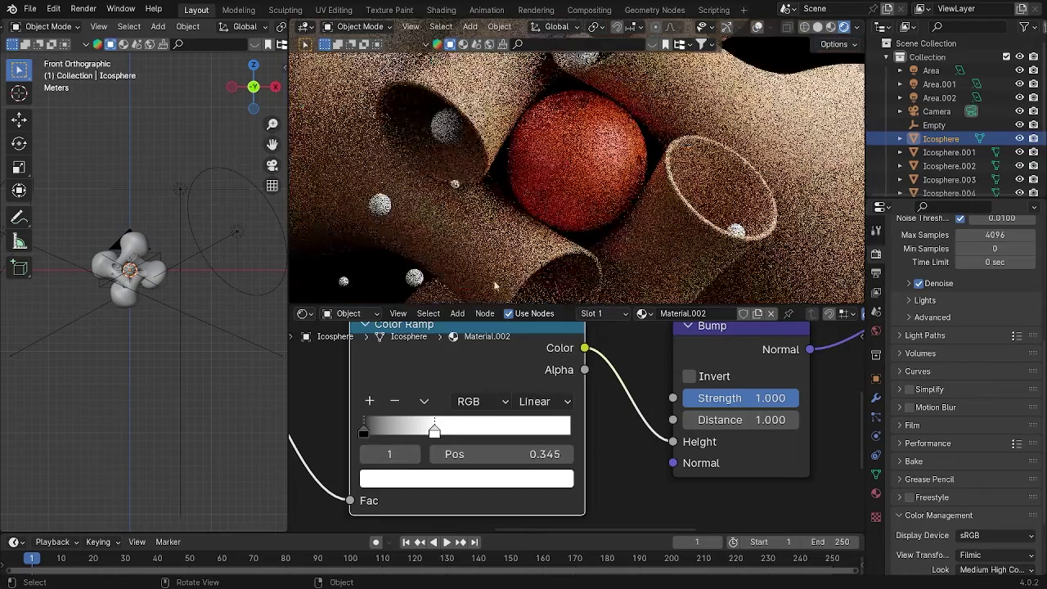
- Set the sphere's Noise Texture Detail to 8.700 and Scale to 12.300
middle_click_drag(411, 398, 648, 402)
scroll(552, 418, "up", 1)
middle_click_drag(552, 412, 702, 365)
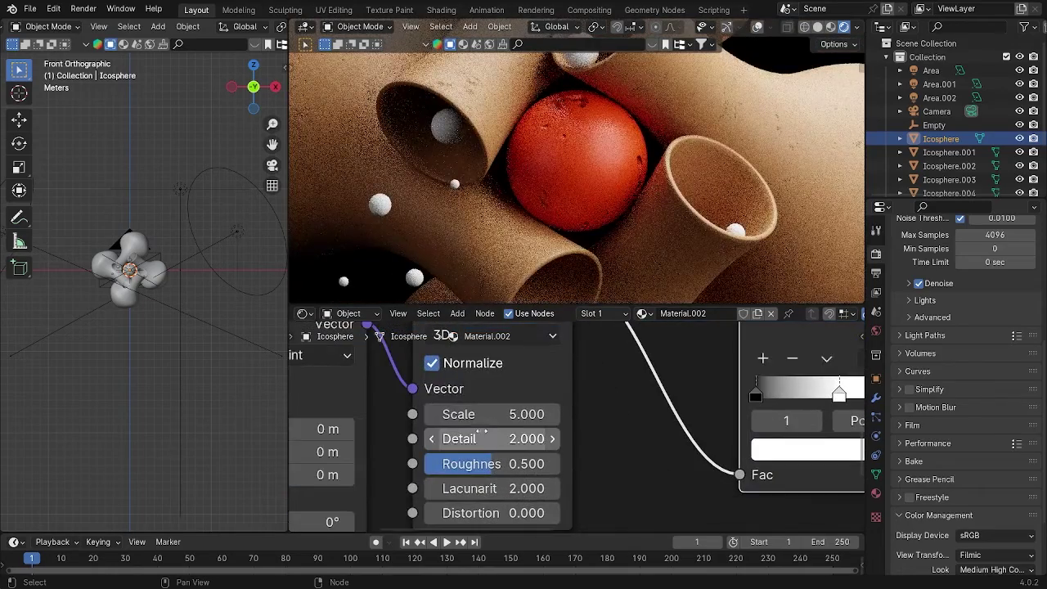
left_click_drag(490, 436, 596, 436)
scroll(632, 189, "up", 4)
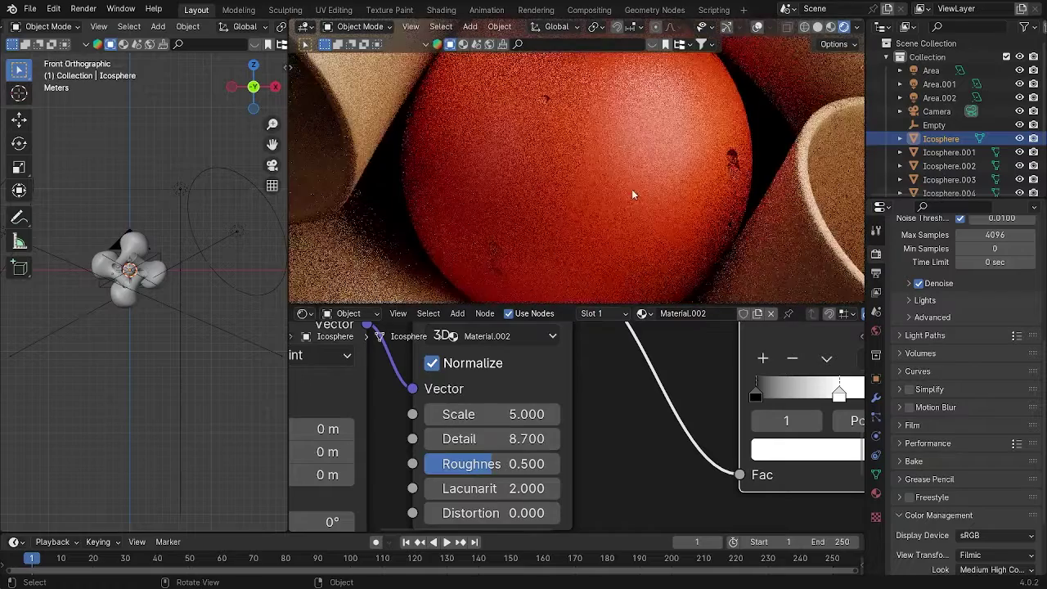
left_click_drag(524, 414, 587, 414)
- Shift the Color Ramp's white stop to position 0.302
scroll(622, 467, "down", 2)
mouse_move(659, 397)
left_mouse_down()
mouse_move(638, 399)
mouse_move(652, 401)
left_mouse_up()
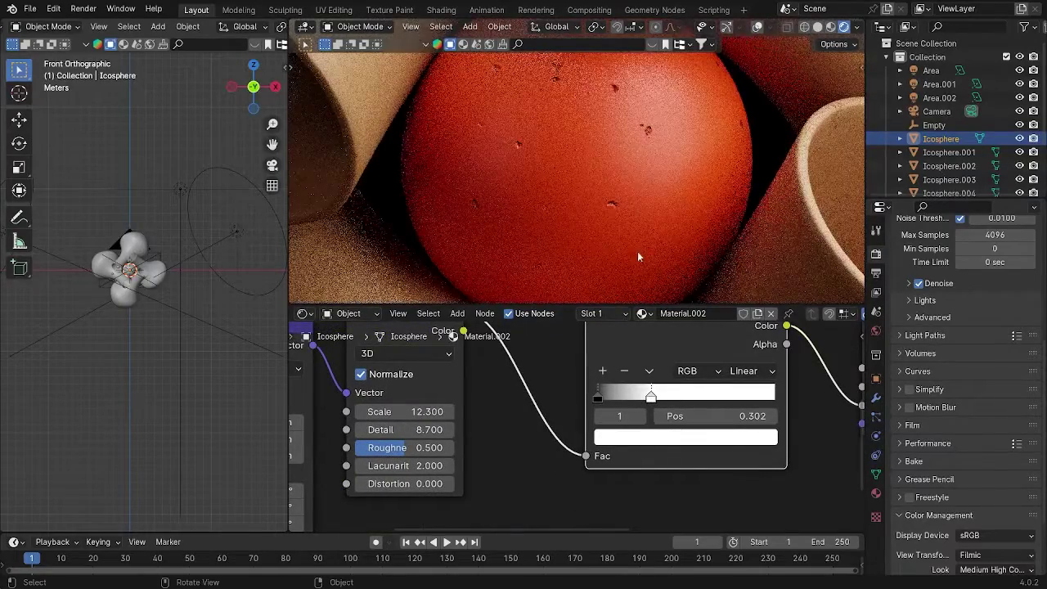
scroll(638, 253, "down", 2)
- Set the sphere's Bump Strength to 0.827 and inspect the rendered pits up close
left_click(810, 495)
middle_click_drag(843, 466, 622, 490)
scroll(622, 493, "up", 1)
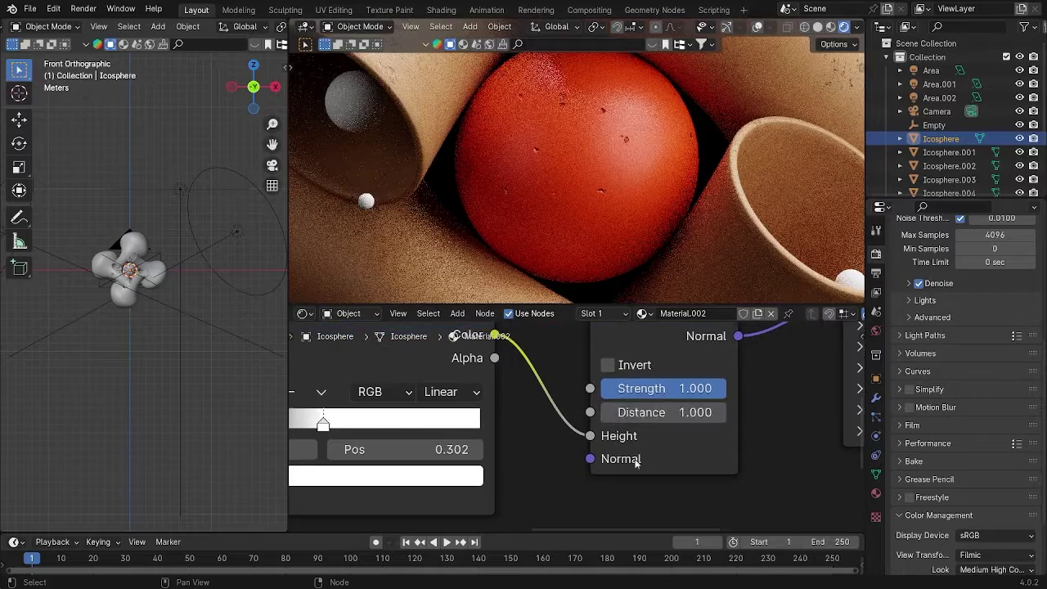
left_click_drag(665, 388, 651, 389)
scroll(642, 242, "up", 8)
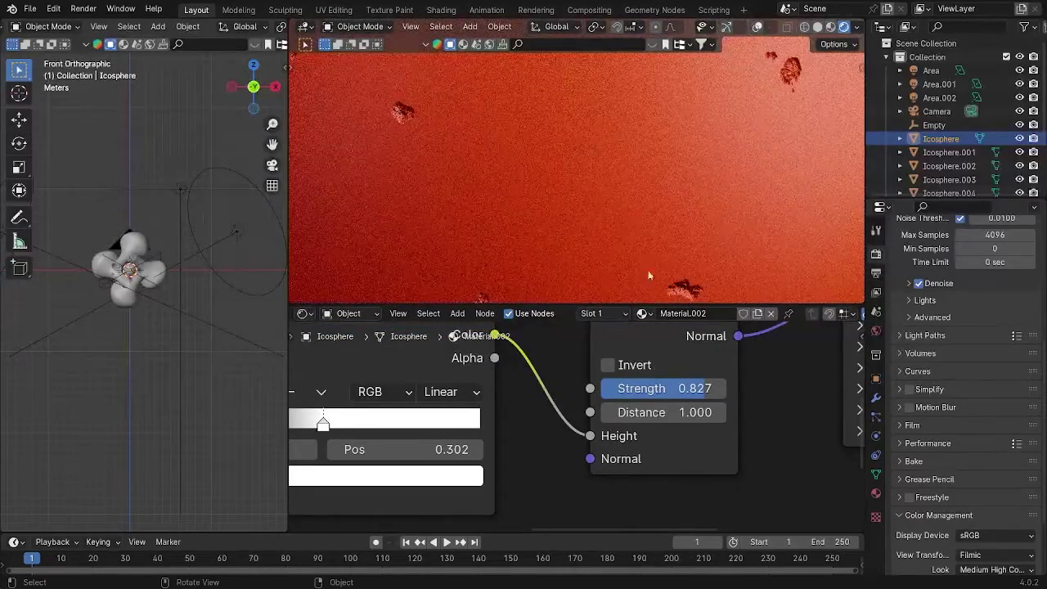
- Set the central sphere material's Metallic to 0.149 and Roughness to 0.380 in its Principled BSDF
scroll(697, 200, "down", 5)
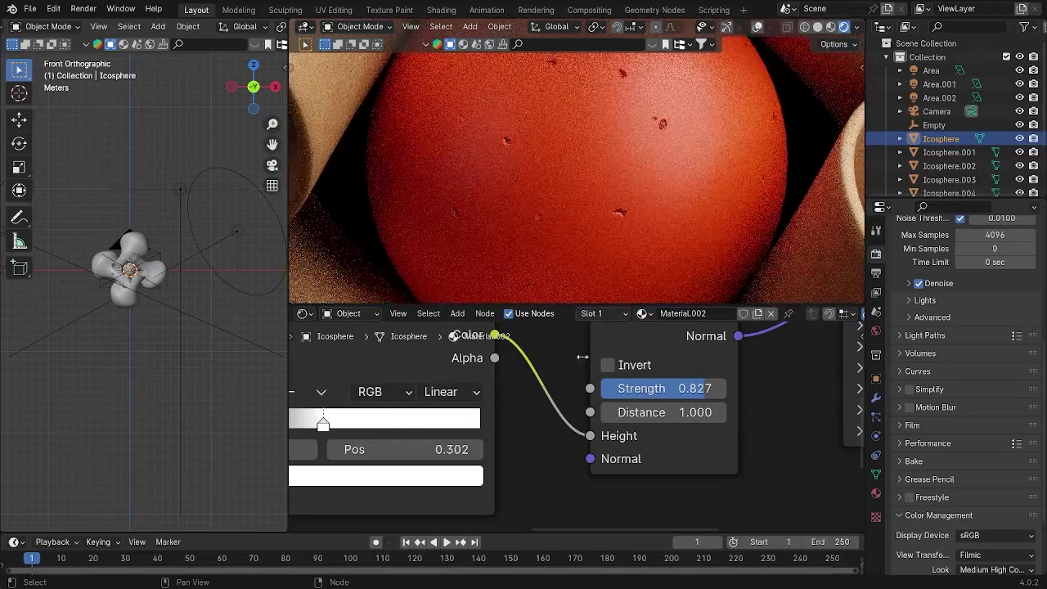
scroll(566, 450, "down", 6)
middle_click_drag(566, 463, 501, 562)
scroll(628, 459, "up", 1)
middle_click_drag(628, 458, 614, 507)
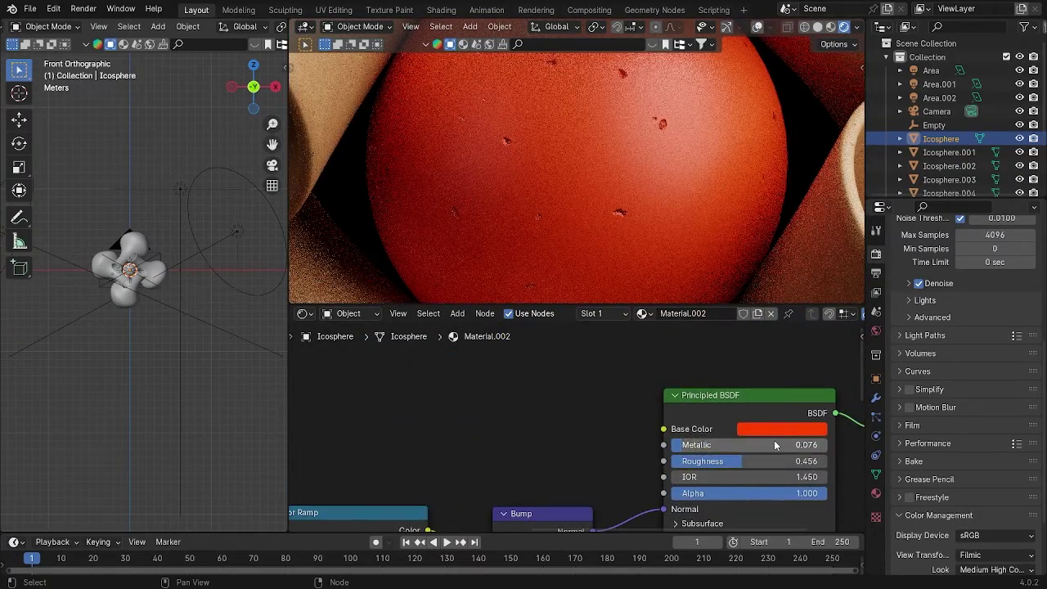
left_click(652, 450)
left_click_drag(676, 445, 688, 446)
middle_click_drag(688, 446, 674, 431)
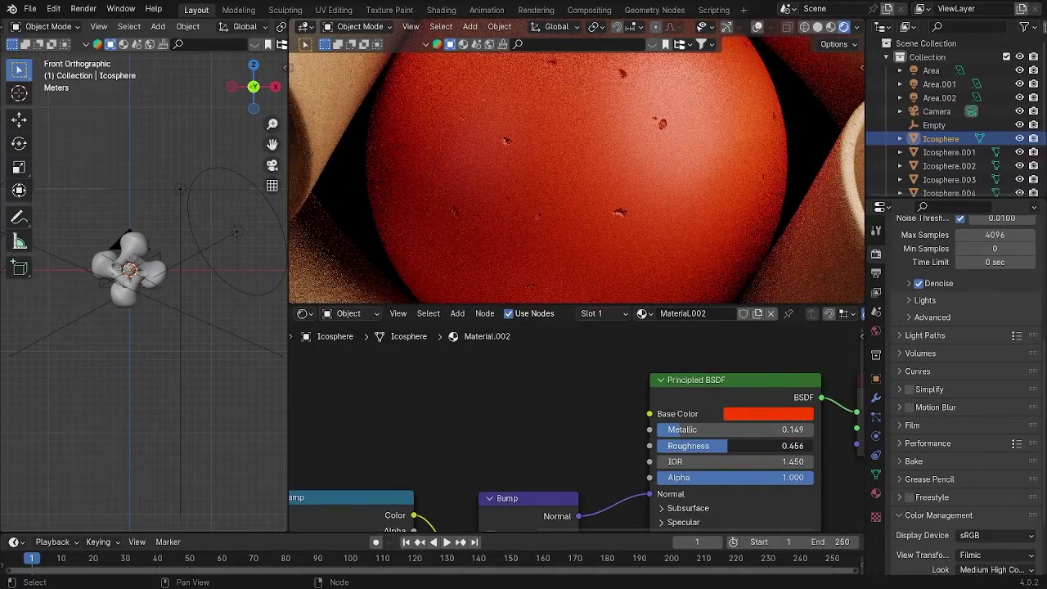
left_click_drag(727, 446, 714, 446)
scroll(583, 452, "down", 5)
middle_click_drag(600, 433, 586, 398)
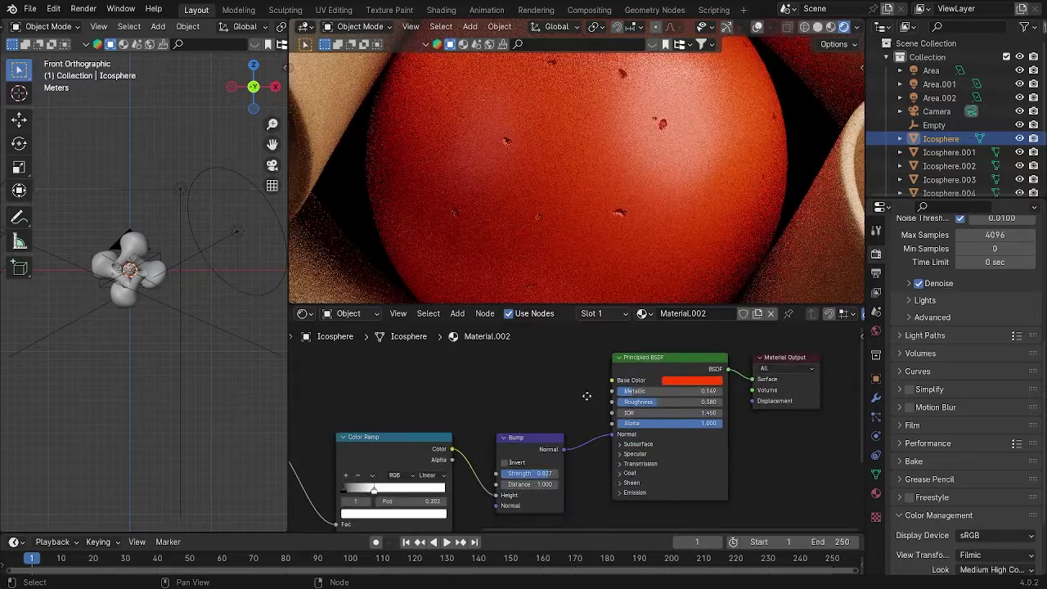
- Save the scene file pot.blend and look over the sphere material's texture nodes
key("ctrl+s")
middle_click_drag(410, 427, 575, 385)
middle_click_drag(445, 441, 662, 441)
scroll(662, 440, "down", 4)
scroll(662, 439, "up", 4)
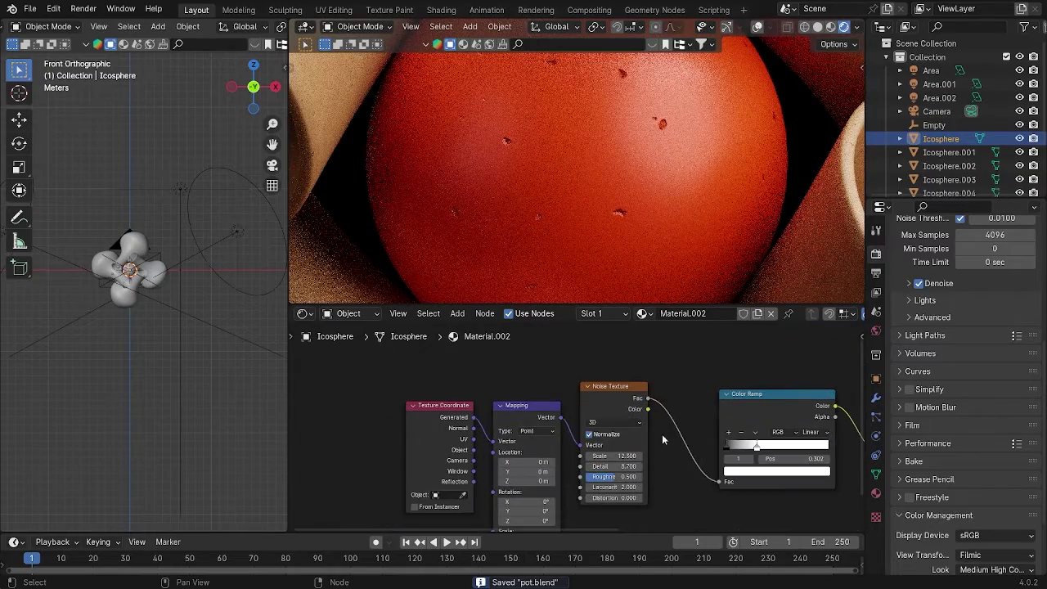
- Assign the red-orange Material.002 to the small white ball inside the left vase's mouth
scroll(662, 243, "down", 9)
scroll(649, 229, "up", 1)
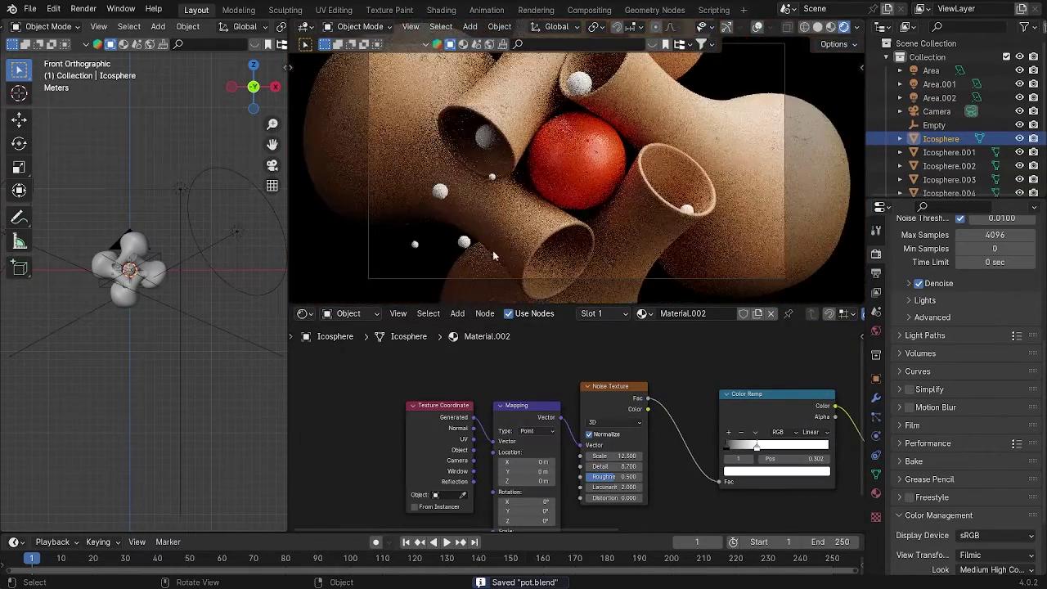
left_click(484, 144)
left_click(578, 315)
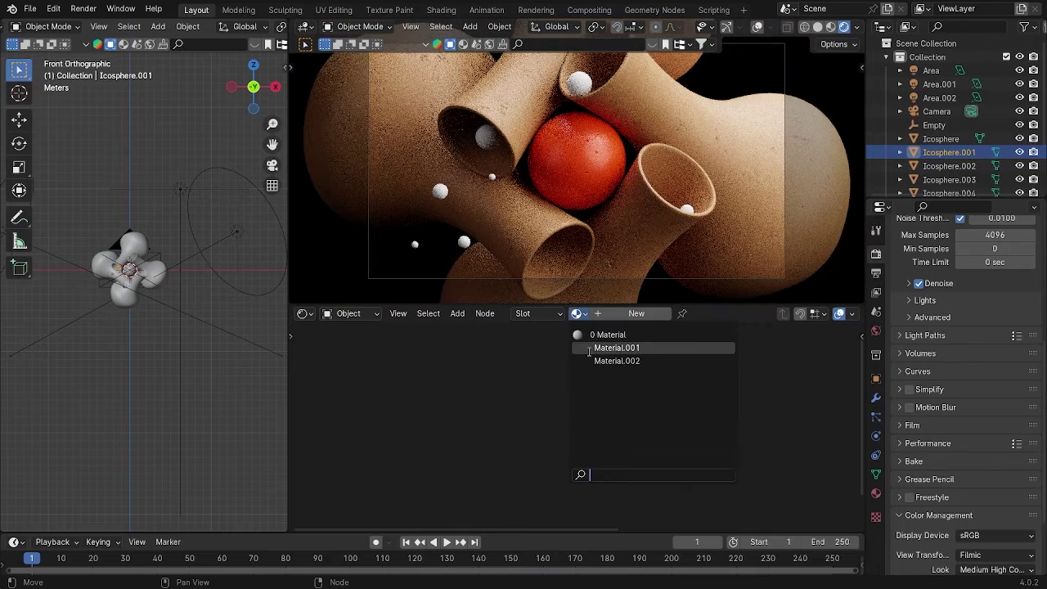
left_click(604, 362)
- Assign Material.002 to the two small balls Icosphere.002 and Icosphere.005 floating in front of the vases
left_click(441, 191)
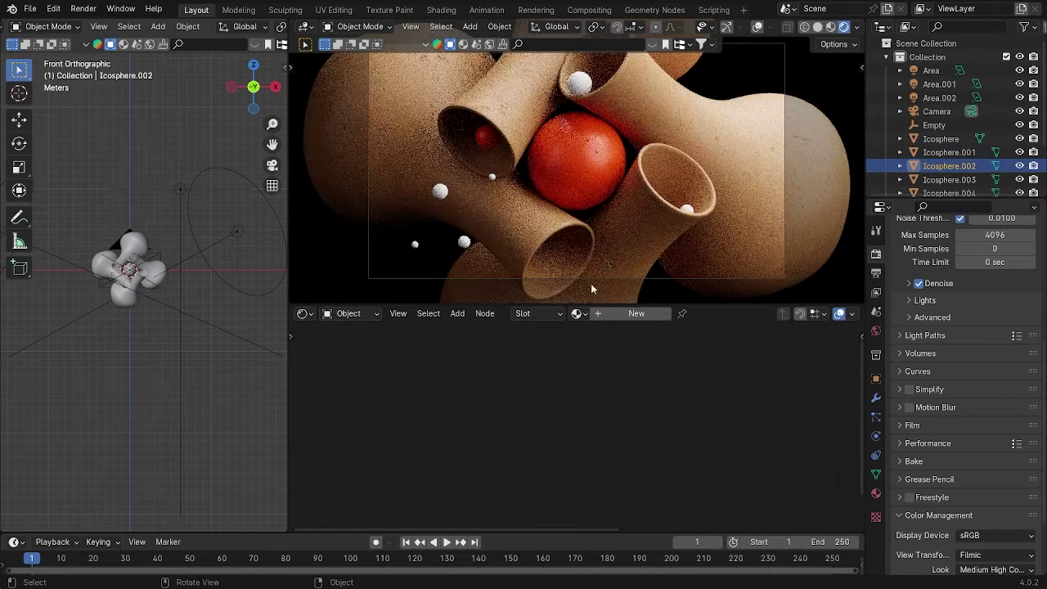
left_click(577, 313)
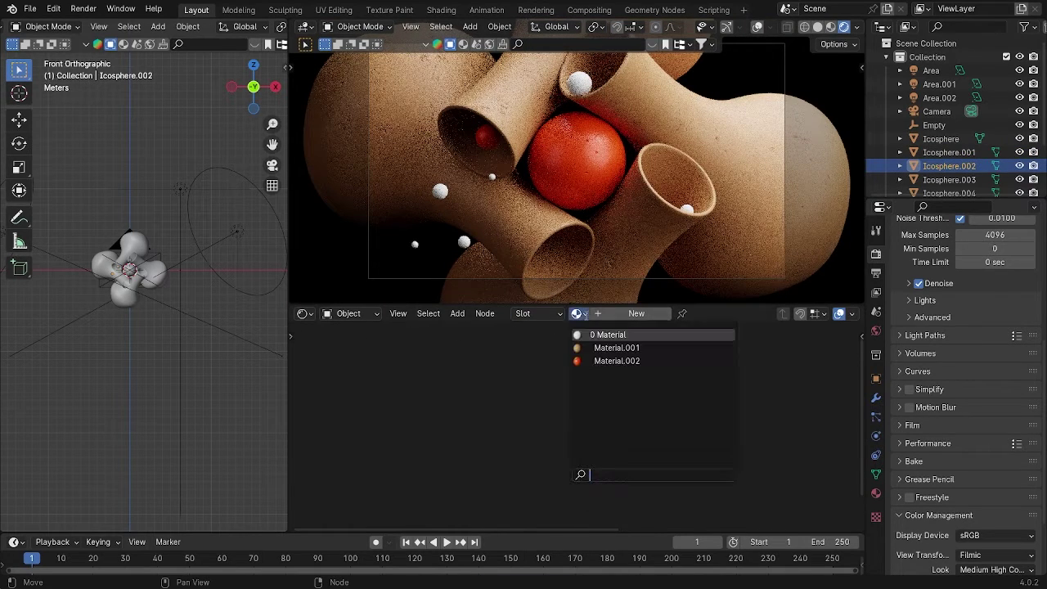
left_click(617, 361)
left_click(506, 267)
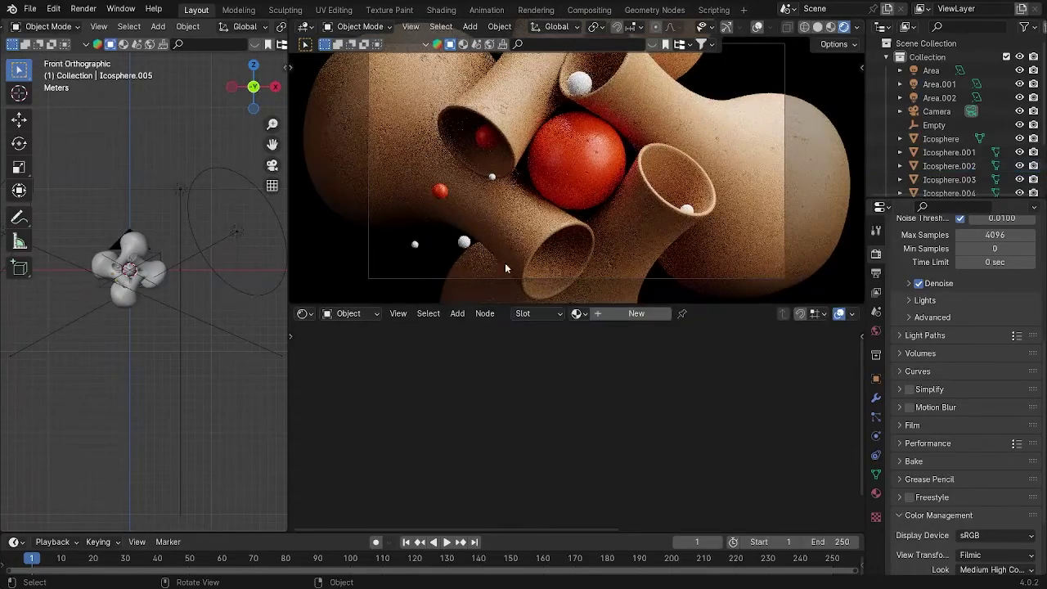
left_click(578, 313)
left_click(619, 362)
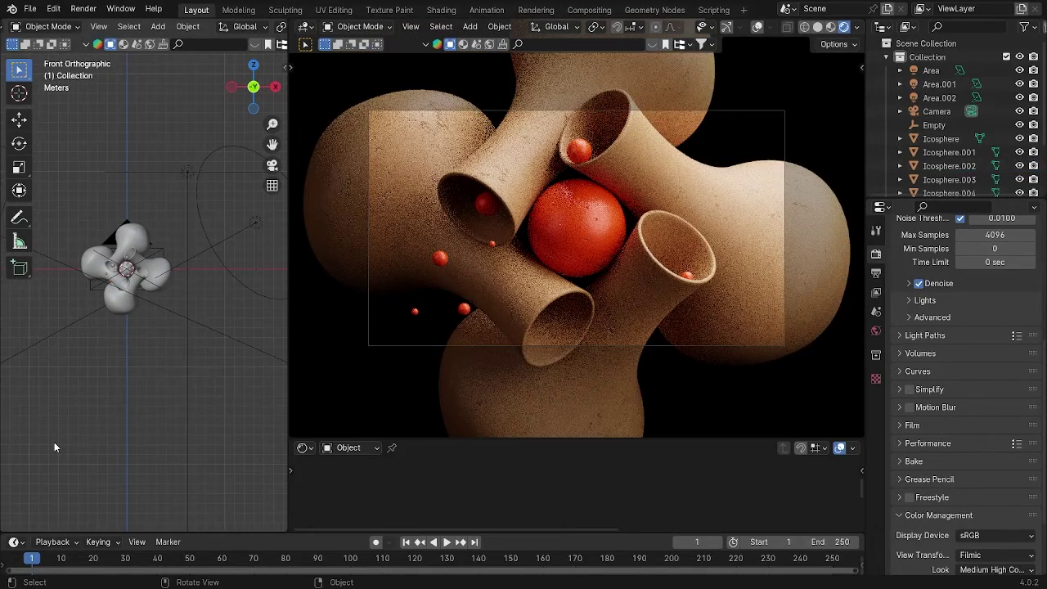